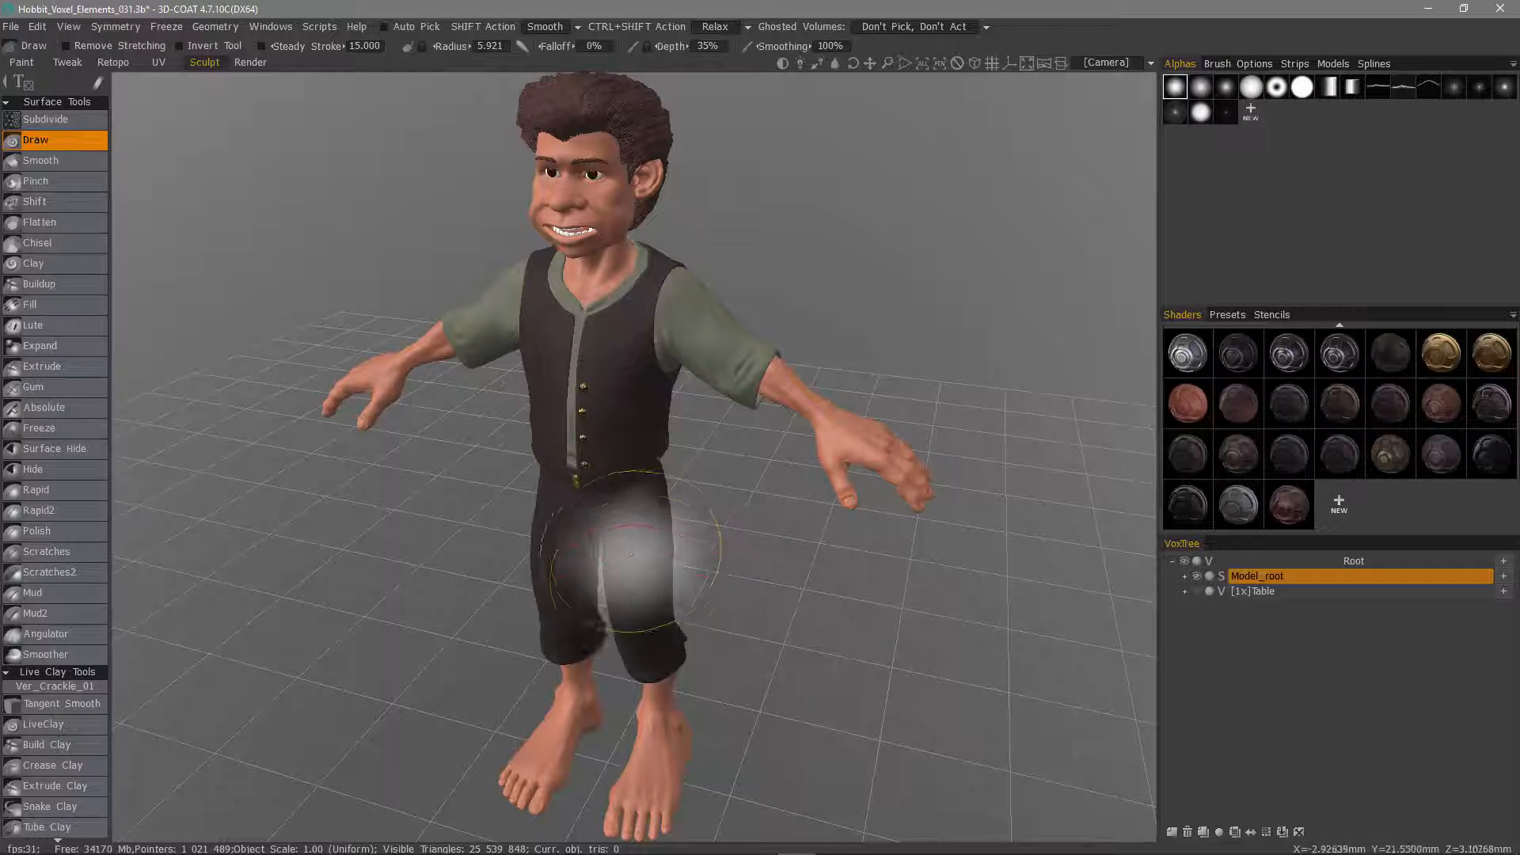
pyautogui.moveTo(654, 313); pyautogui.dragTo(605, 291, button='right')
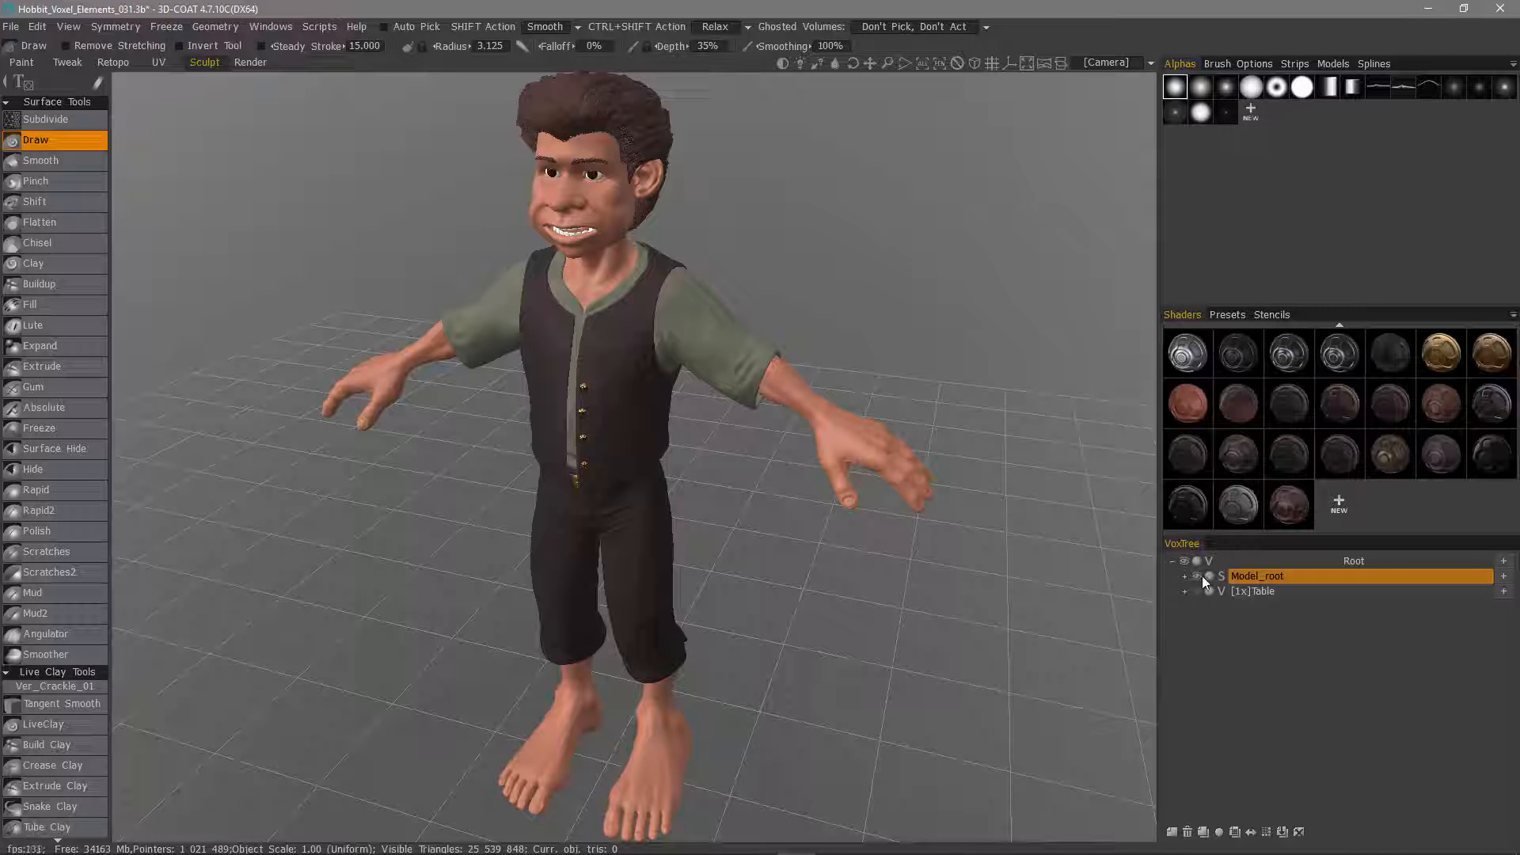
pyautogui.click(43, 671)
pyautogui.scroll(-10, 84, 680)
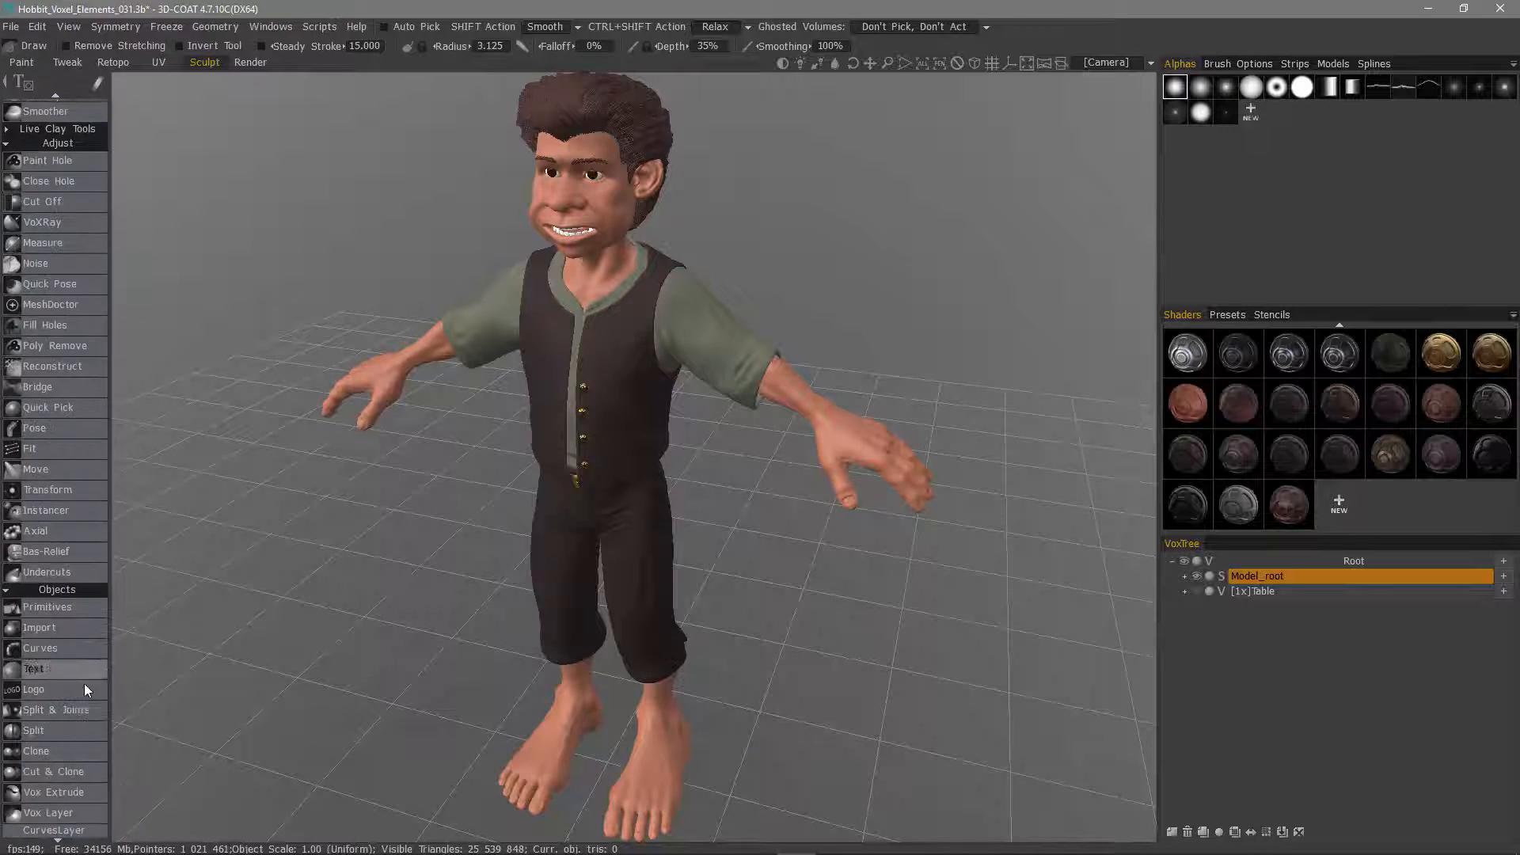
pyautogui.scroll(-5, 84, 682)
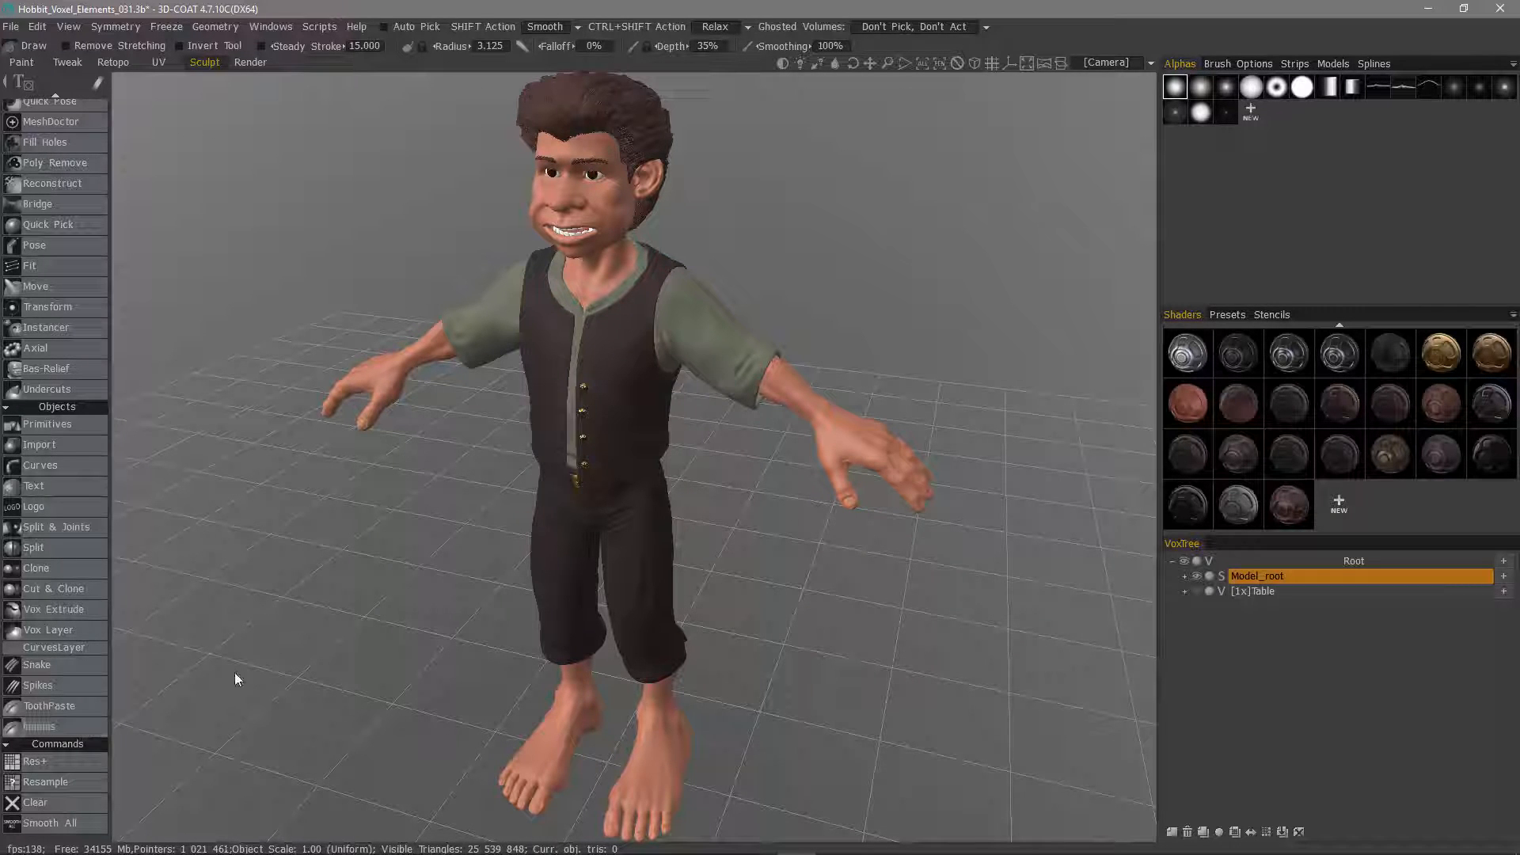
# - Hide the Model_root layer, then make the Table layer active and visible
pyautogui.click(1196, 575)
pyautogui.click(1269, 593)
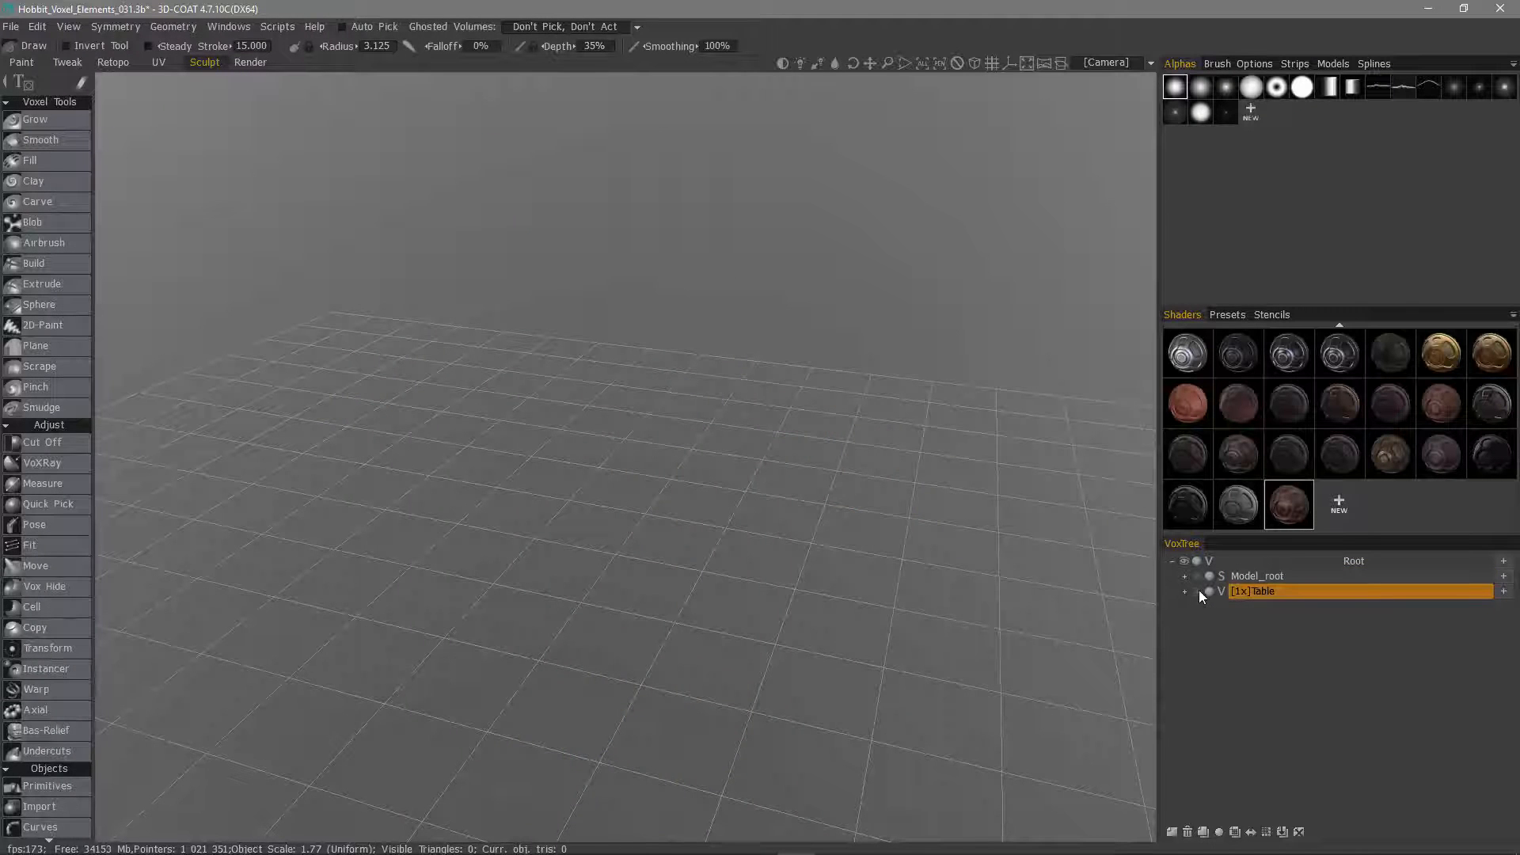
pyautogui.click(1197, 591)
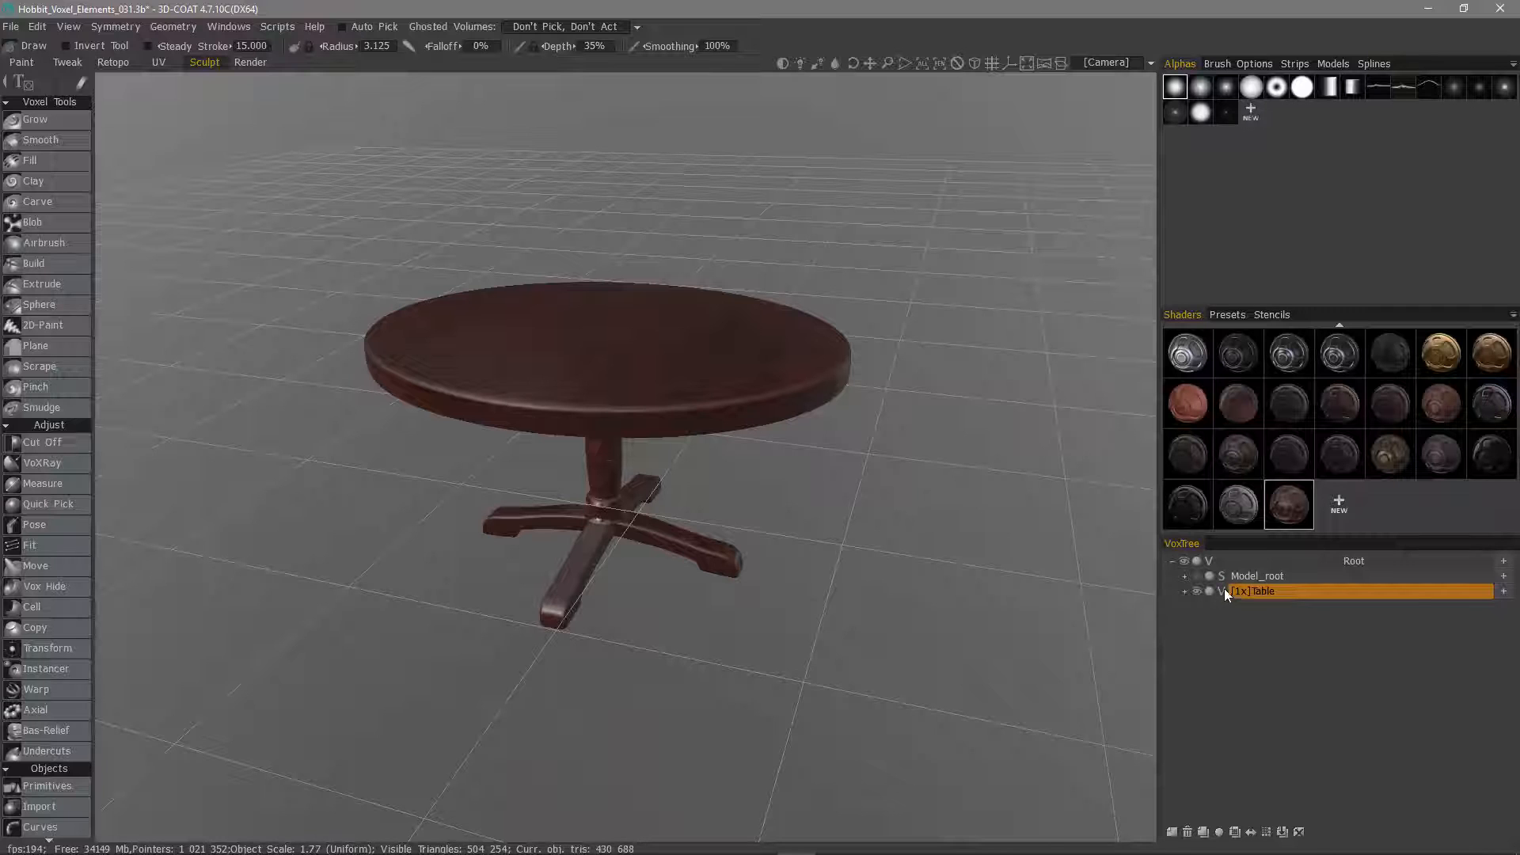
# - Activate the Cloth tool for the table volume
pyautogui.scroll(-3, 27, 473)
pyautogui.scroll(-9, 28, 474)
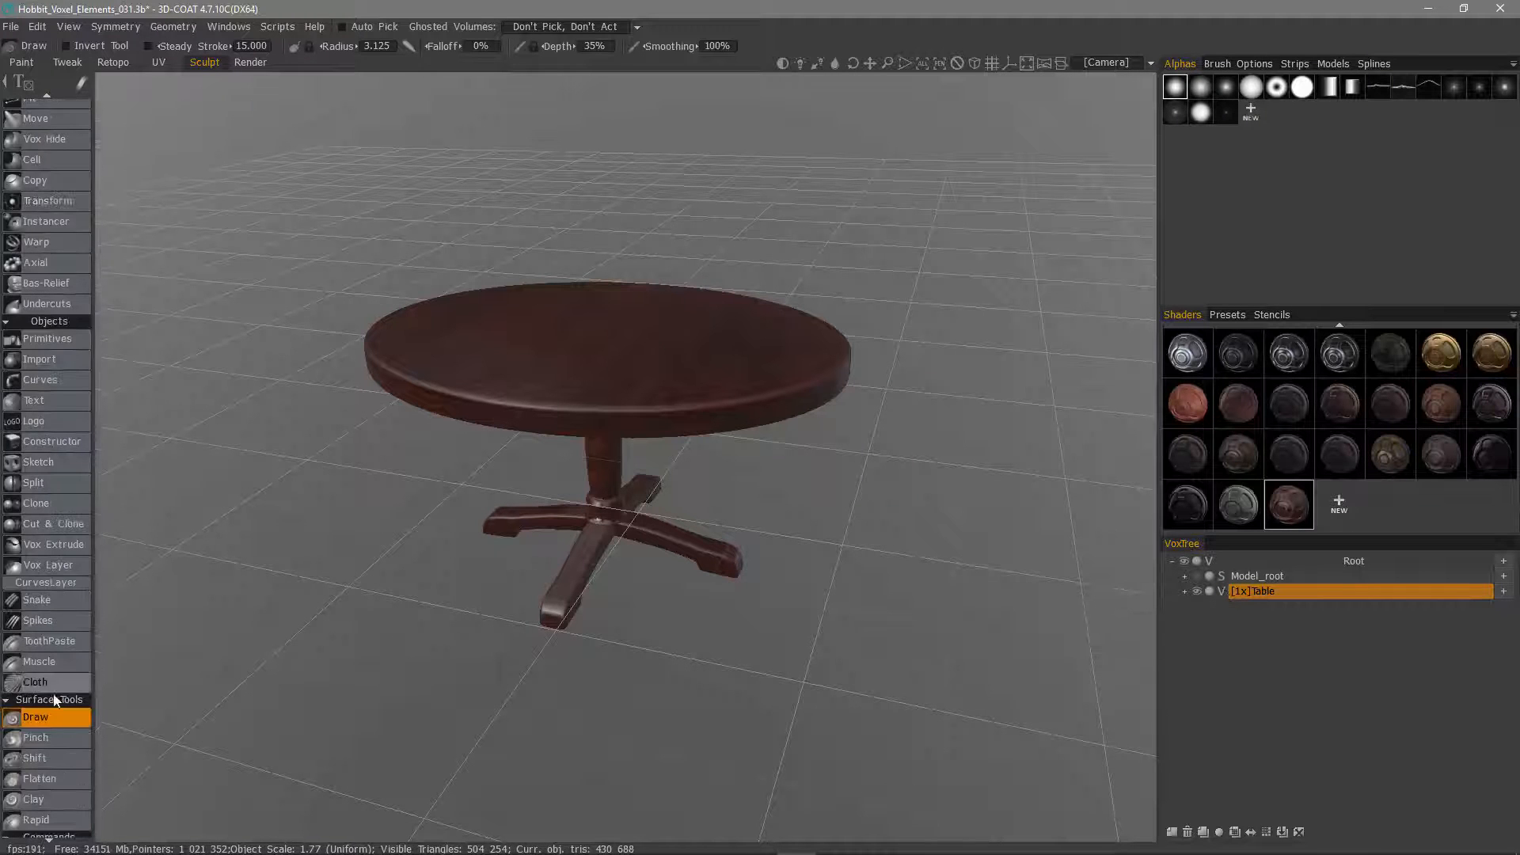
pyautogui.scroll(-2, 62, 568)
pyautogui.click(57, 594)
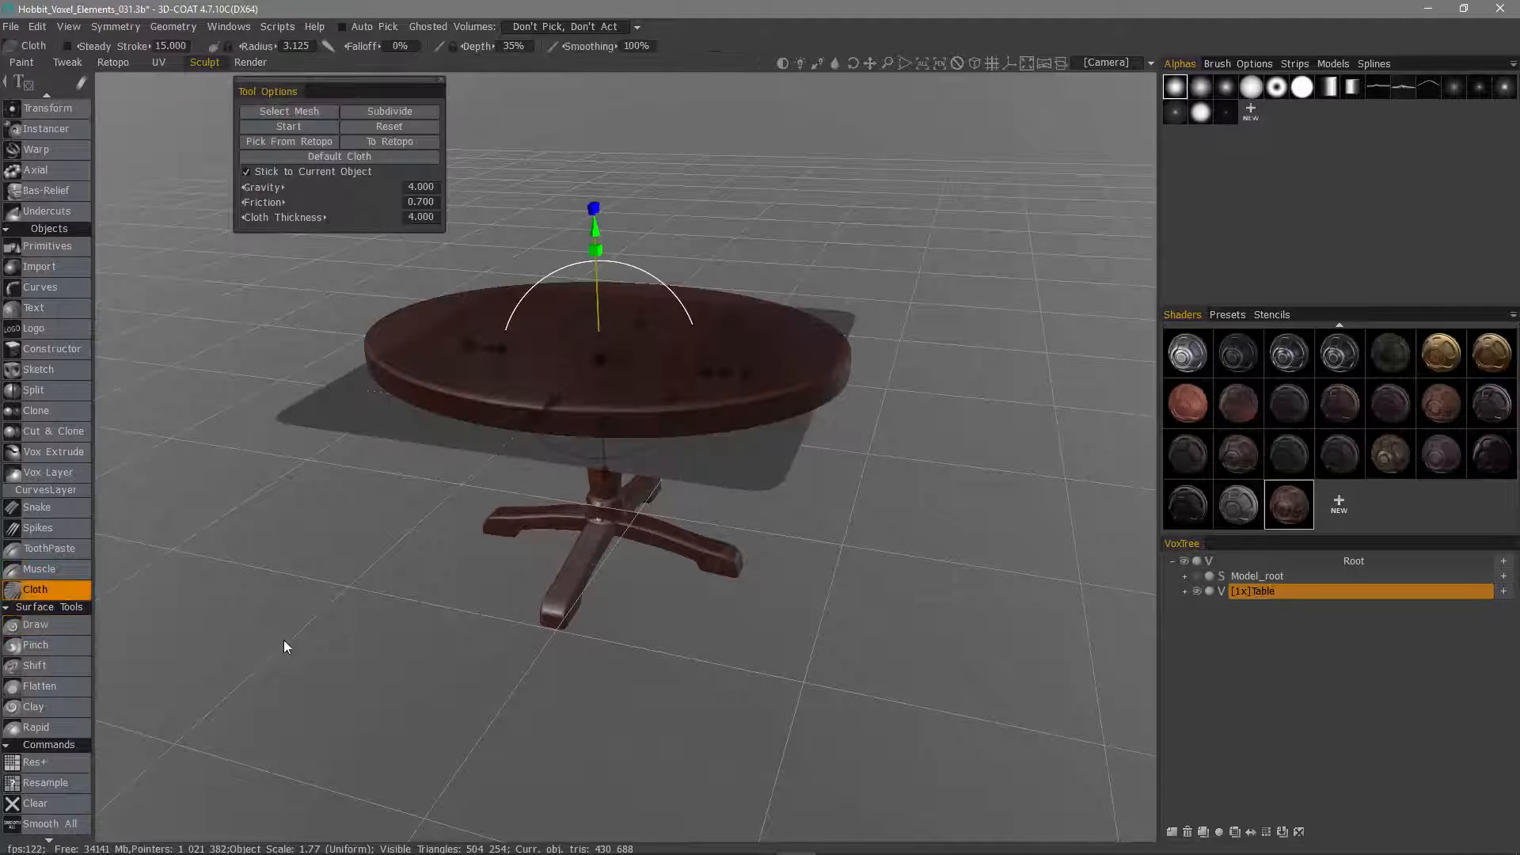
# - Enlarge the default cloth plane beyond the table's edges and raise it above the tabletop
pyautogui.keyDown('alt'); pyautogui.moveTo(419, 356); pyautogui.dragTo(692, 264); pyautogui.keyUp('alt')
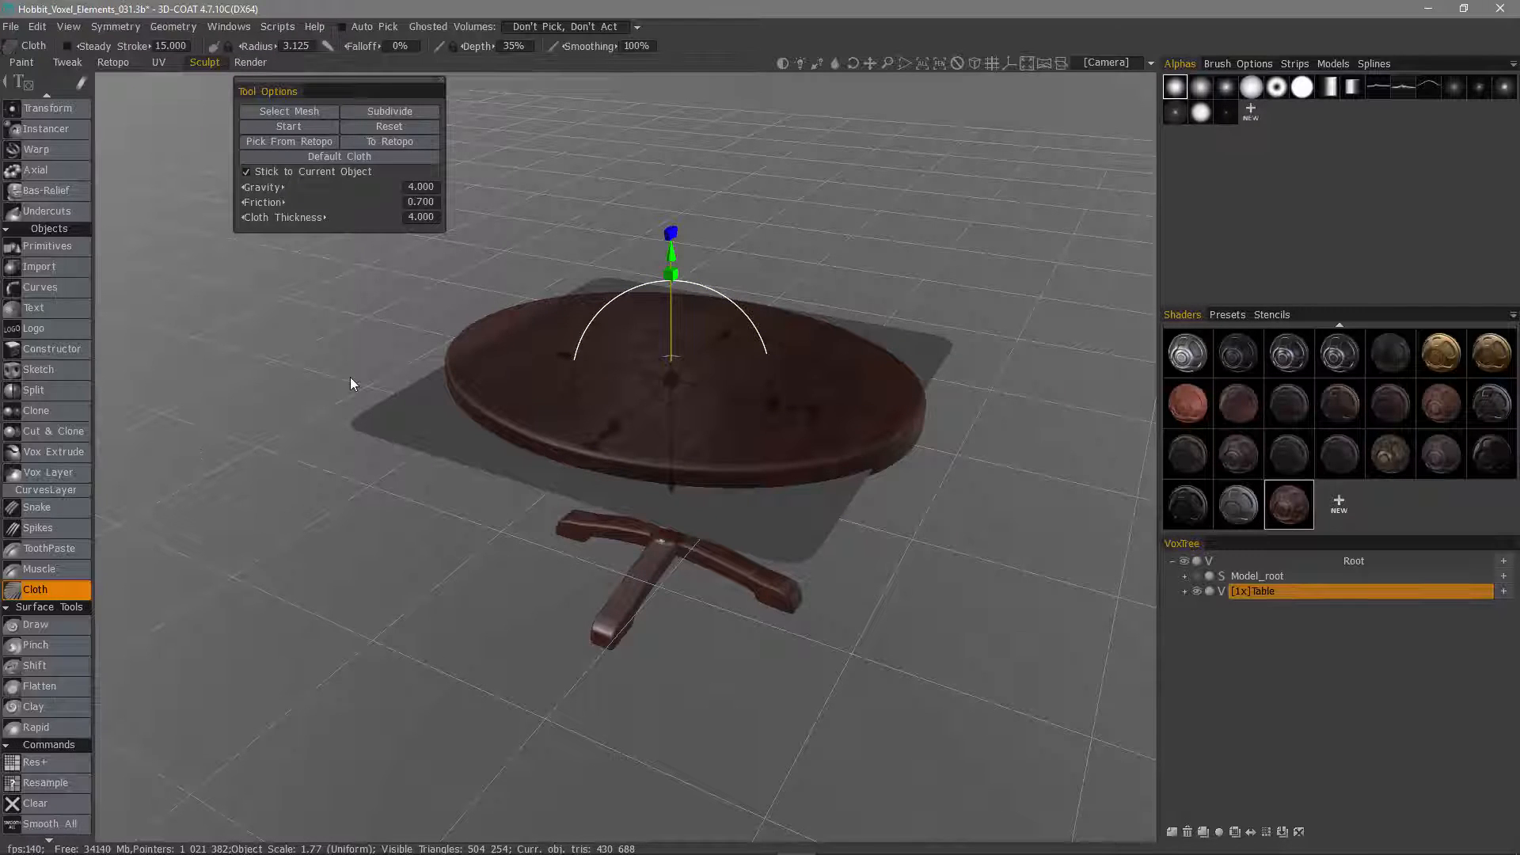
pyautogui.moveTo(349, 377); pyautogui.dragTo(492, 567)
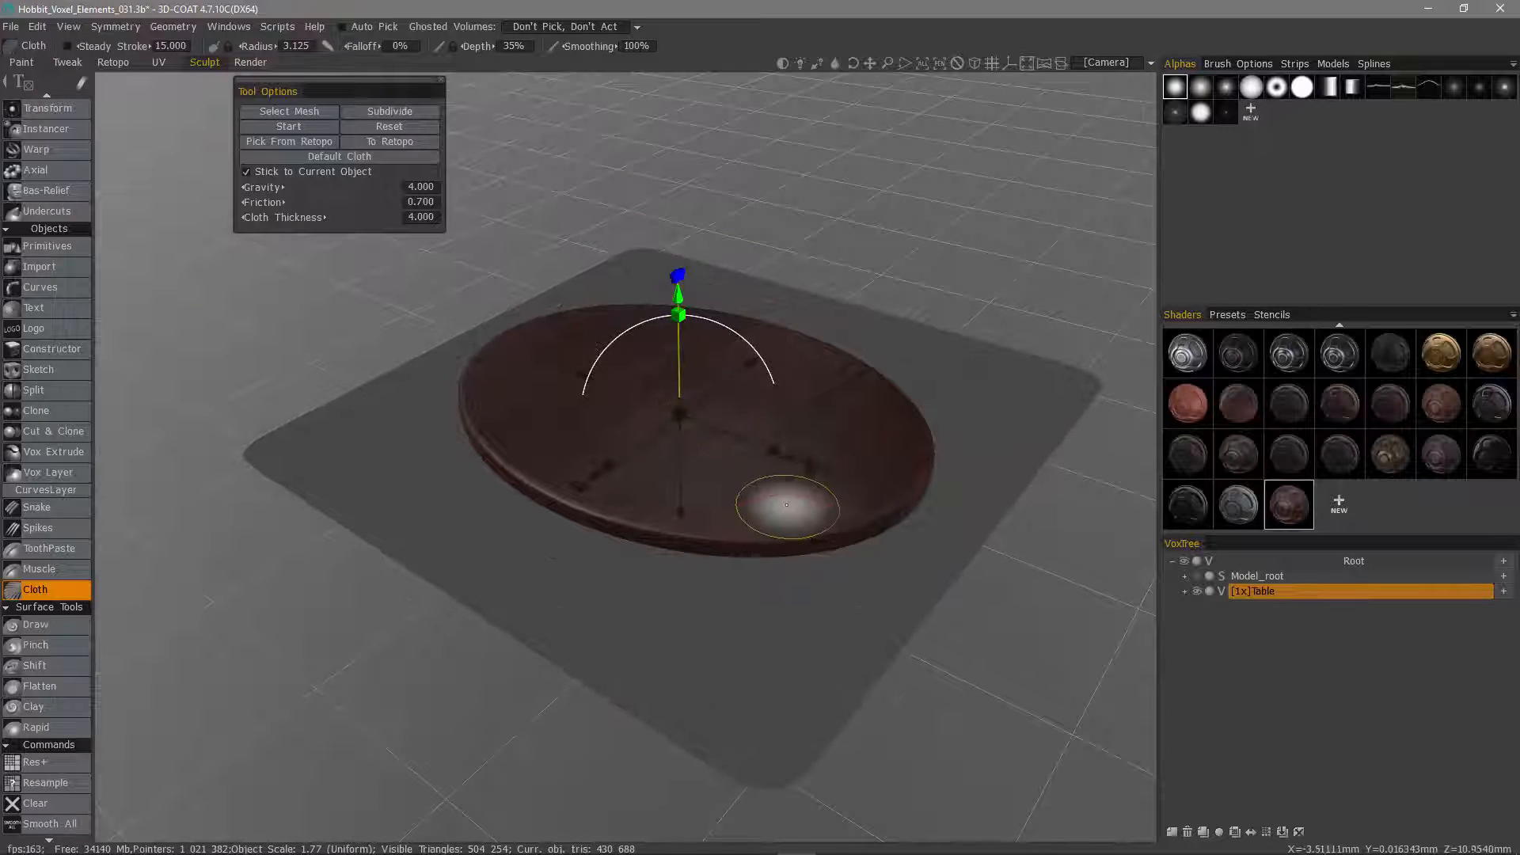
pyautogui.moveTo(772, 451); pyautogui.dragTo(787, 455)
pyautogui.keyDown('alt'); pyautogui.moveTo(749, 513); pyautogui.dragTo(712, 452); pyautogui.keyUp('alt')
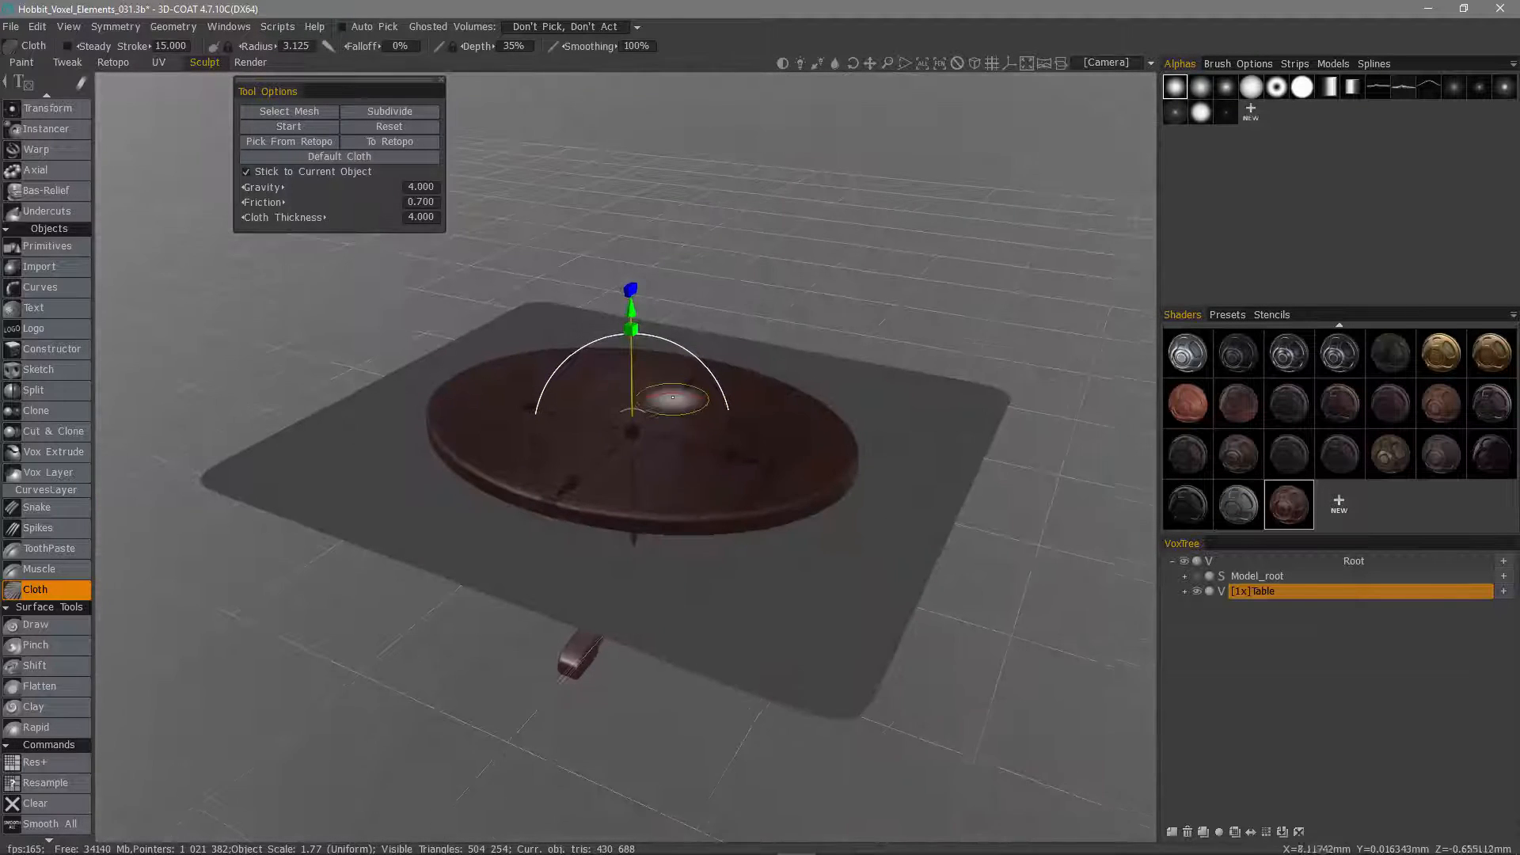
pyautogui.moveTo(672, 398)
pyautogui.keyDown('alt'); pyautogui.mouseDown()
pyautogui.moveTo(673, 319)
pyautogui.moveTo(628, 315)
pyautogui.moveTo(631, 301)
pyautogui.moveTo(600, 317)
pyautogui.mouseUp(); pyautogui.keyUp('alt')
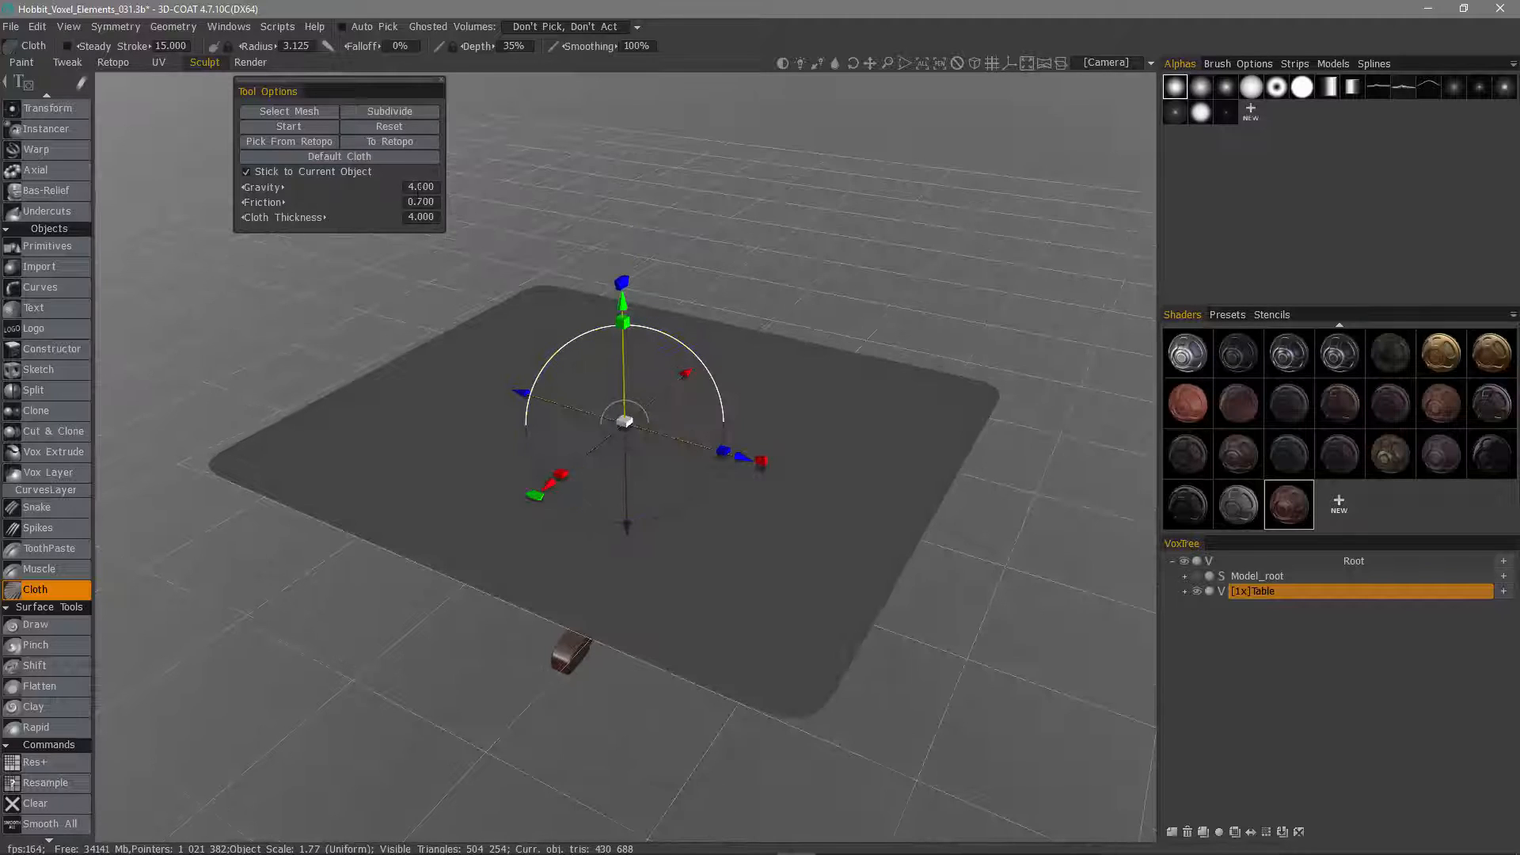
# - Simulate the cloth over the table with gravity 1, friction 0.6 and cloth thickness 5, and end the simulation
pyautogui.click(418, 188)
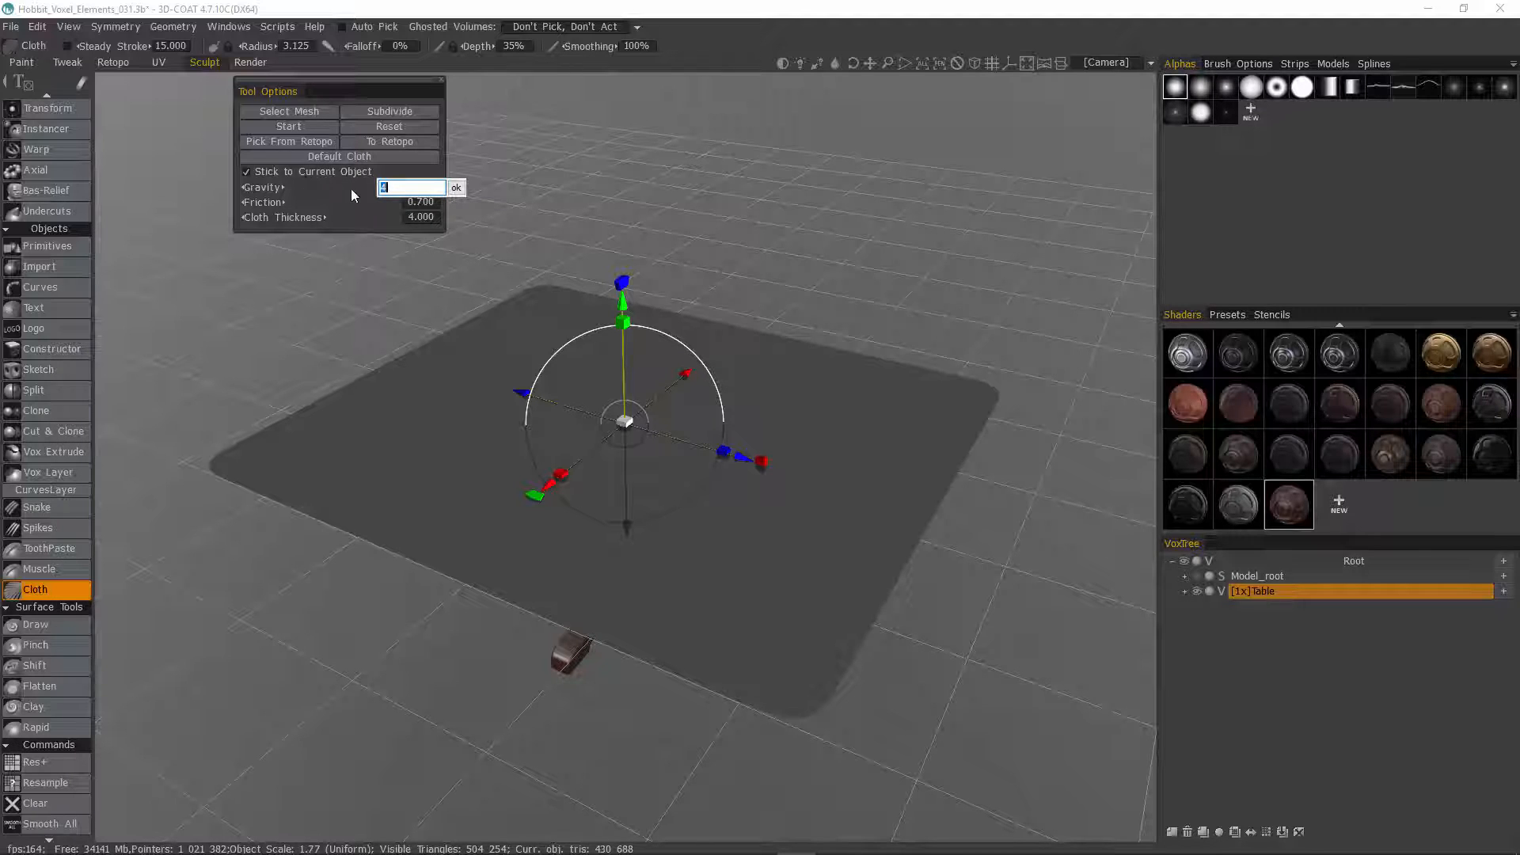
pyautogui.click(457, 192)
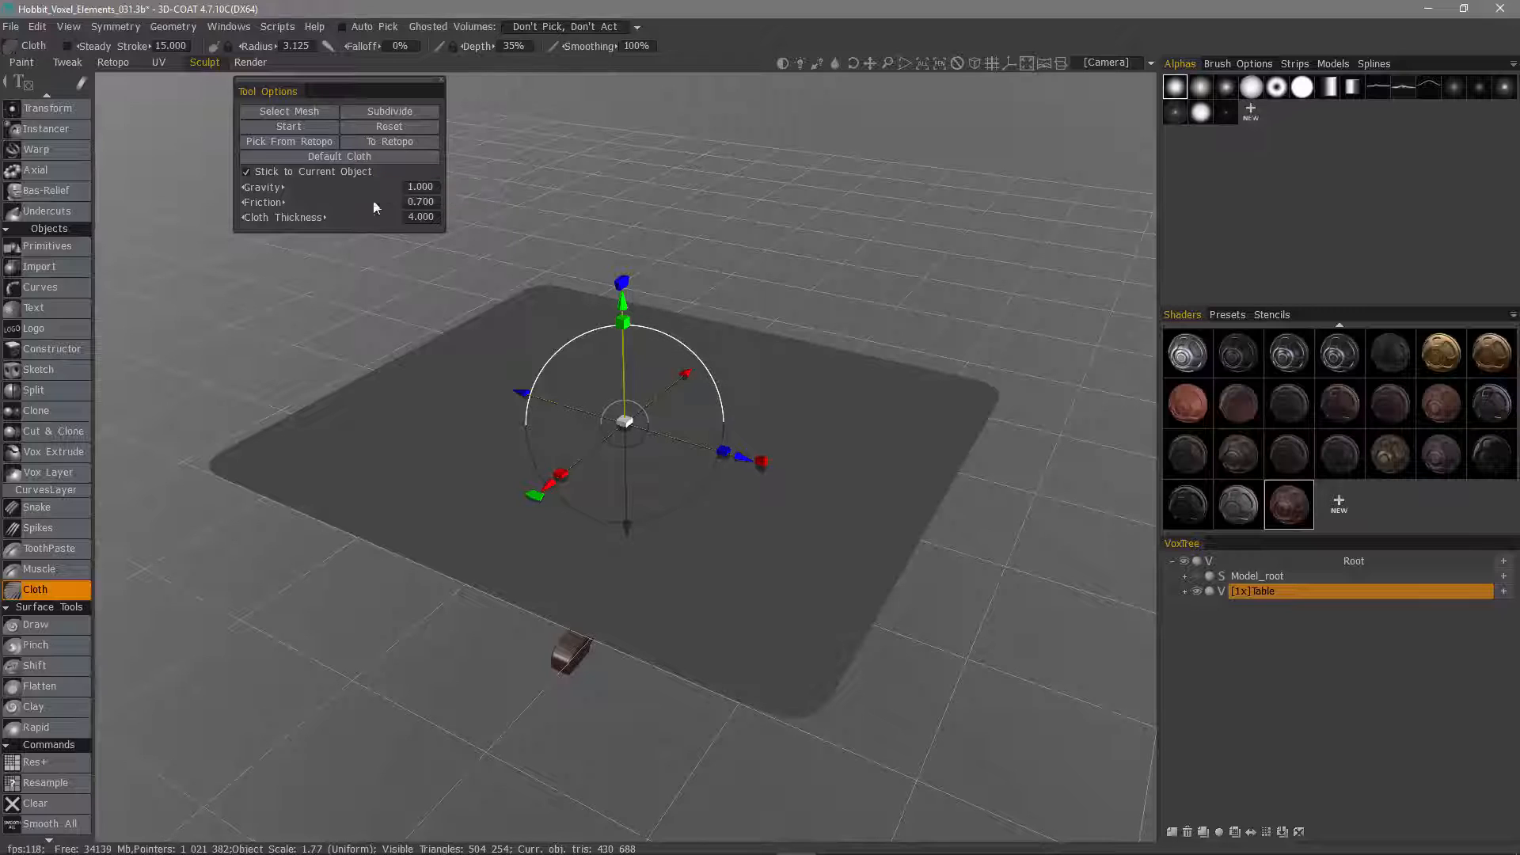
pyautogui.click(427, 202)
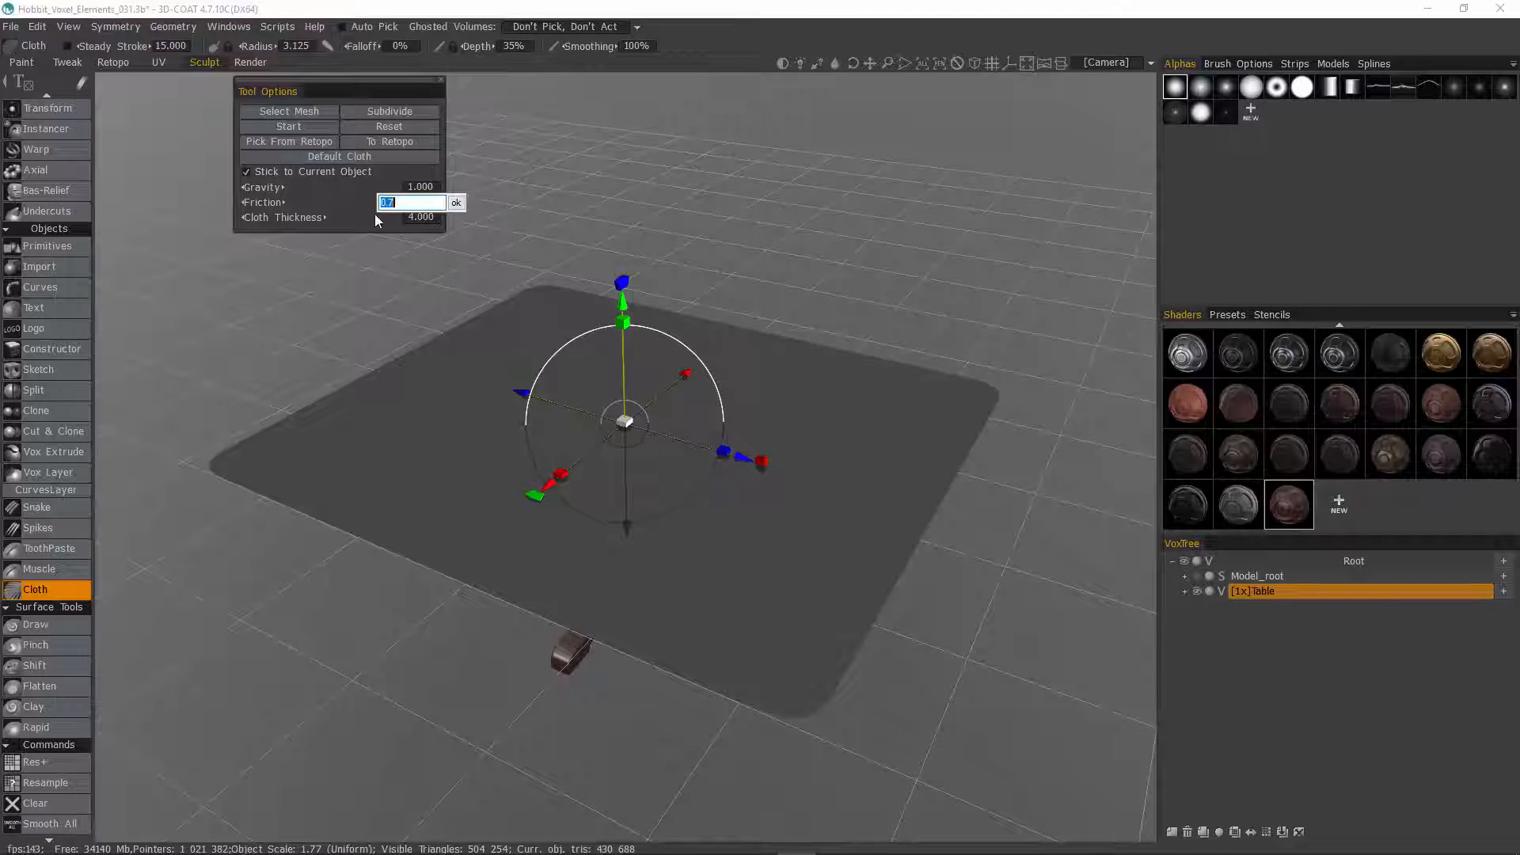
pyautogui.click(456, 204)
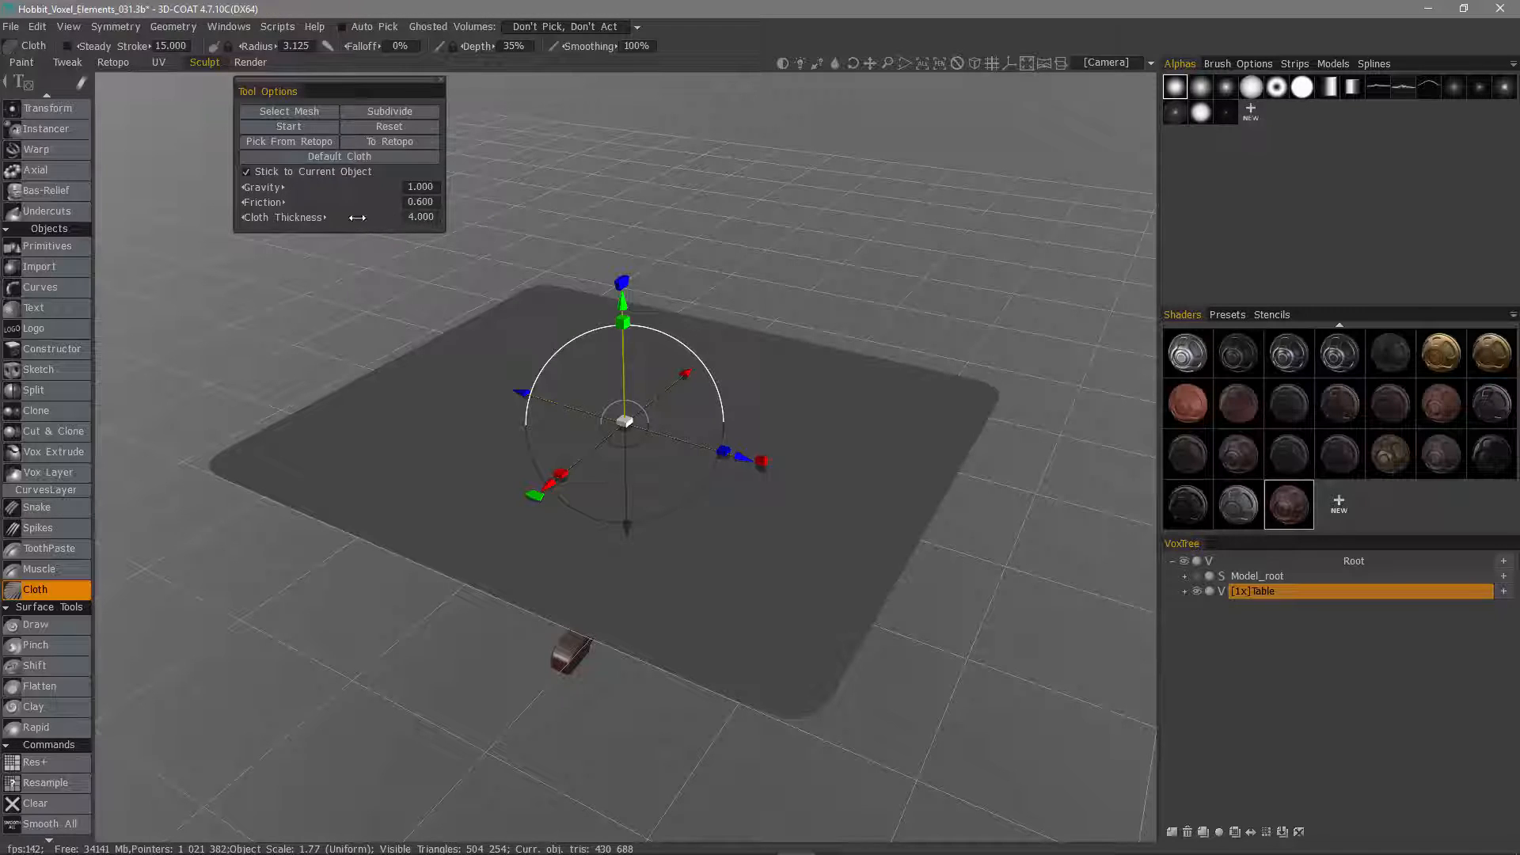
pyautogui.click(422, 220)
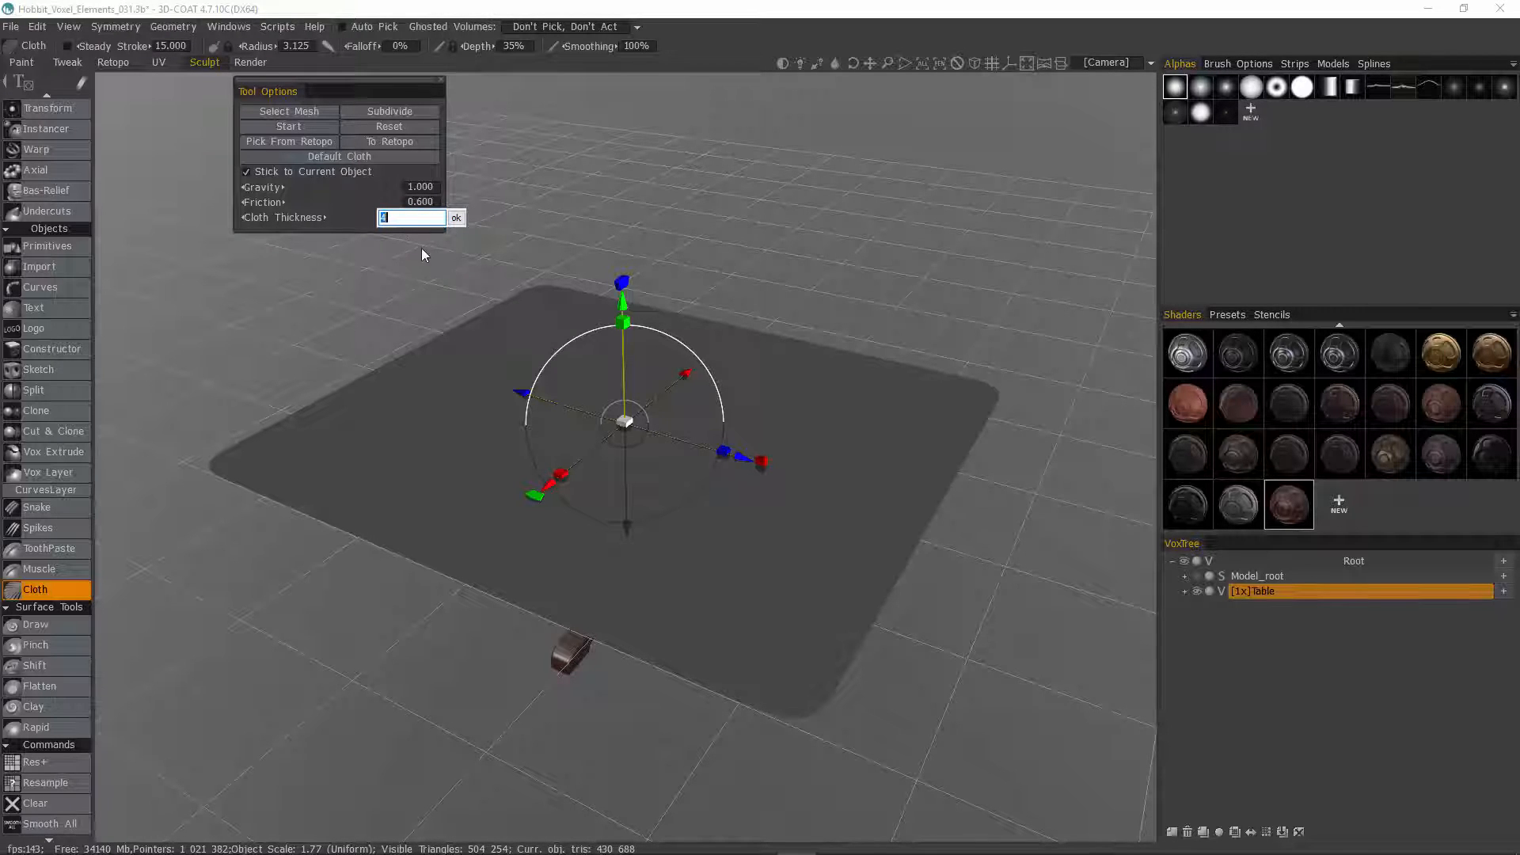
pyautogui.click(456, 217)
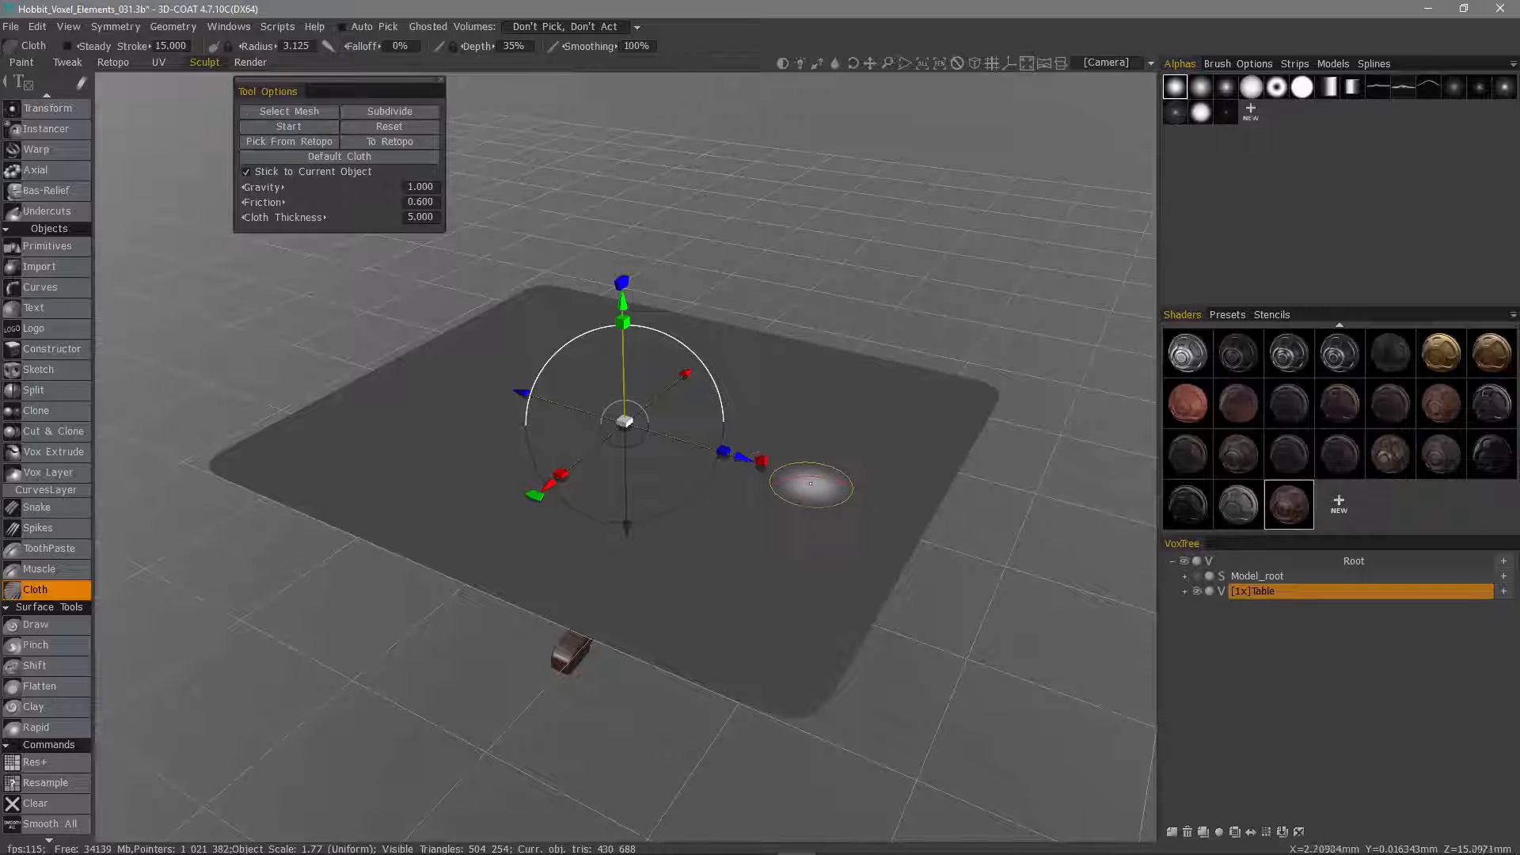
pyautogui.click(288, 127)
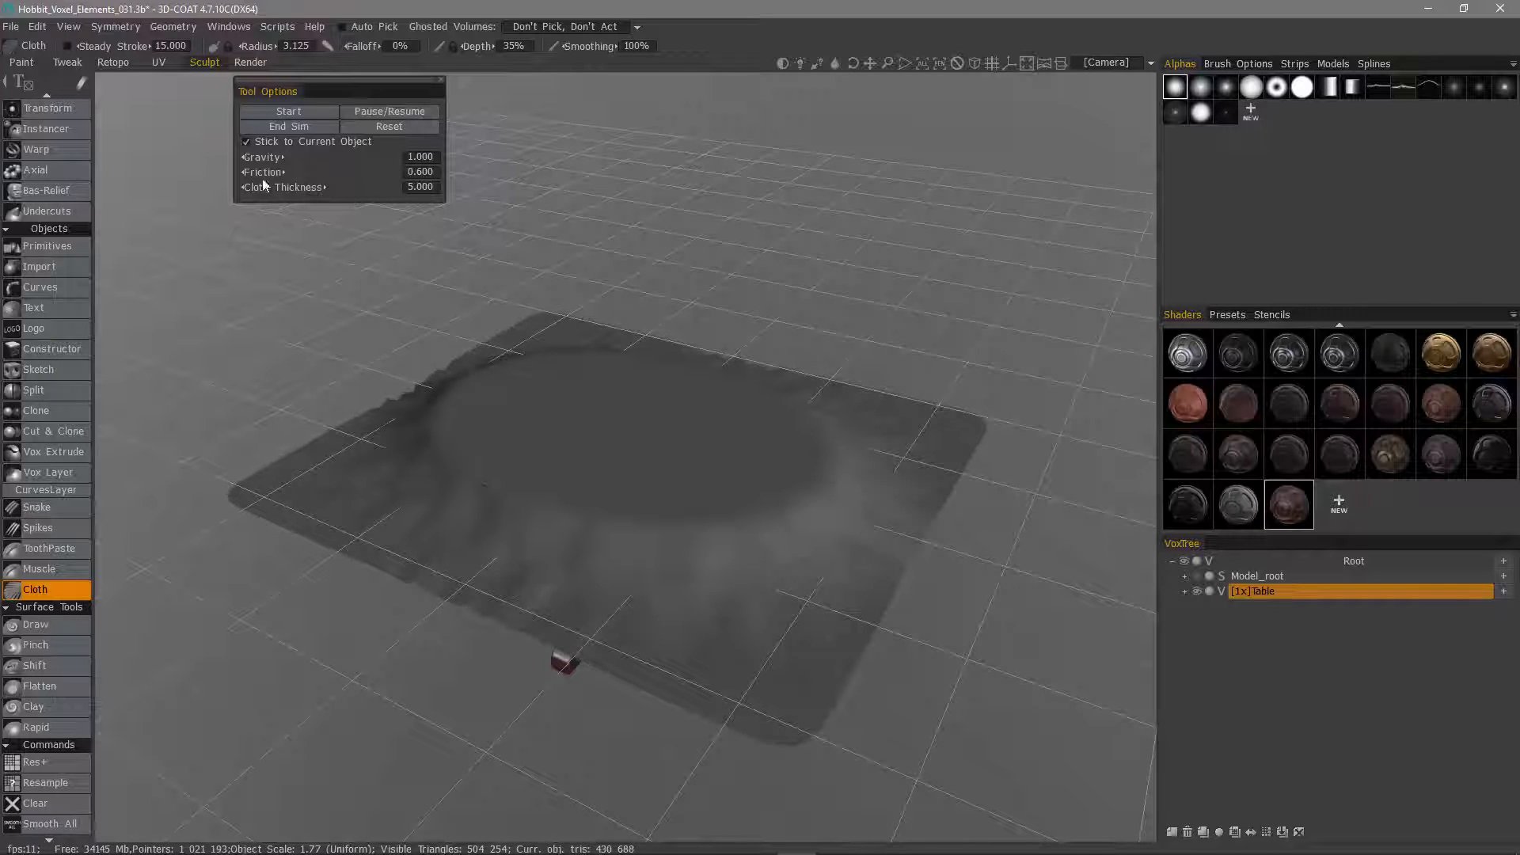
pyautogui.click(289, 126)
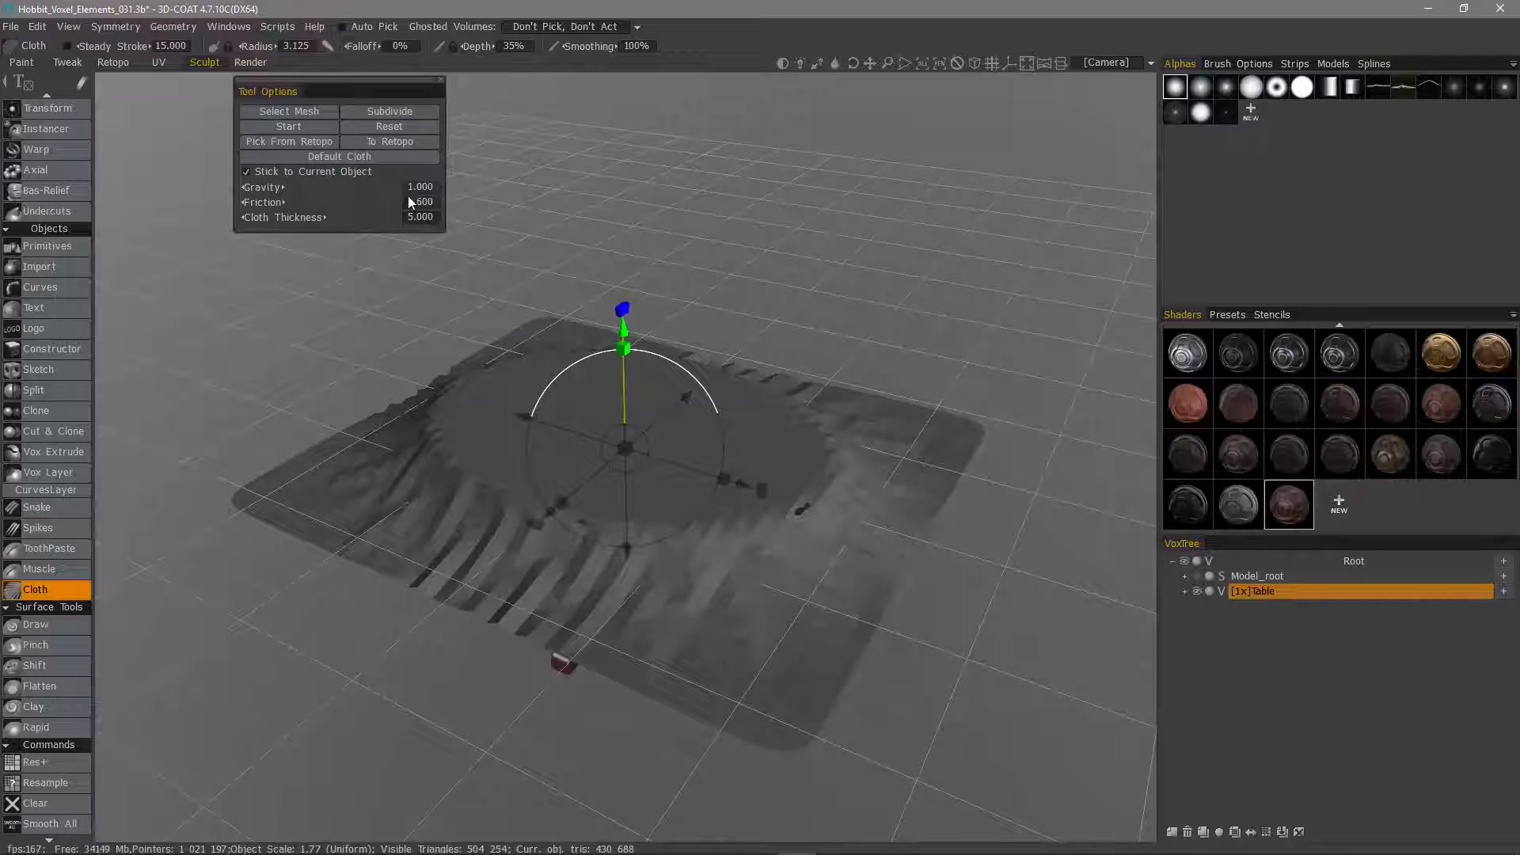
# - Set the cloth's gravity to 5, run the simulation again and end it
pyautogui.click(427, 189)
pyautogui.write('5')
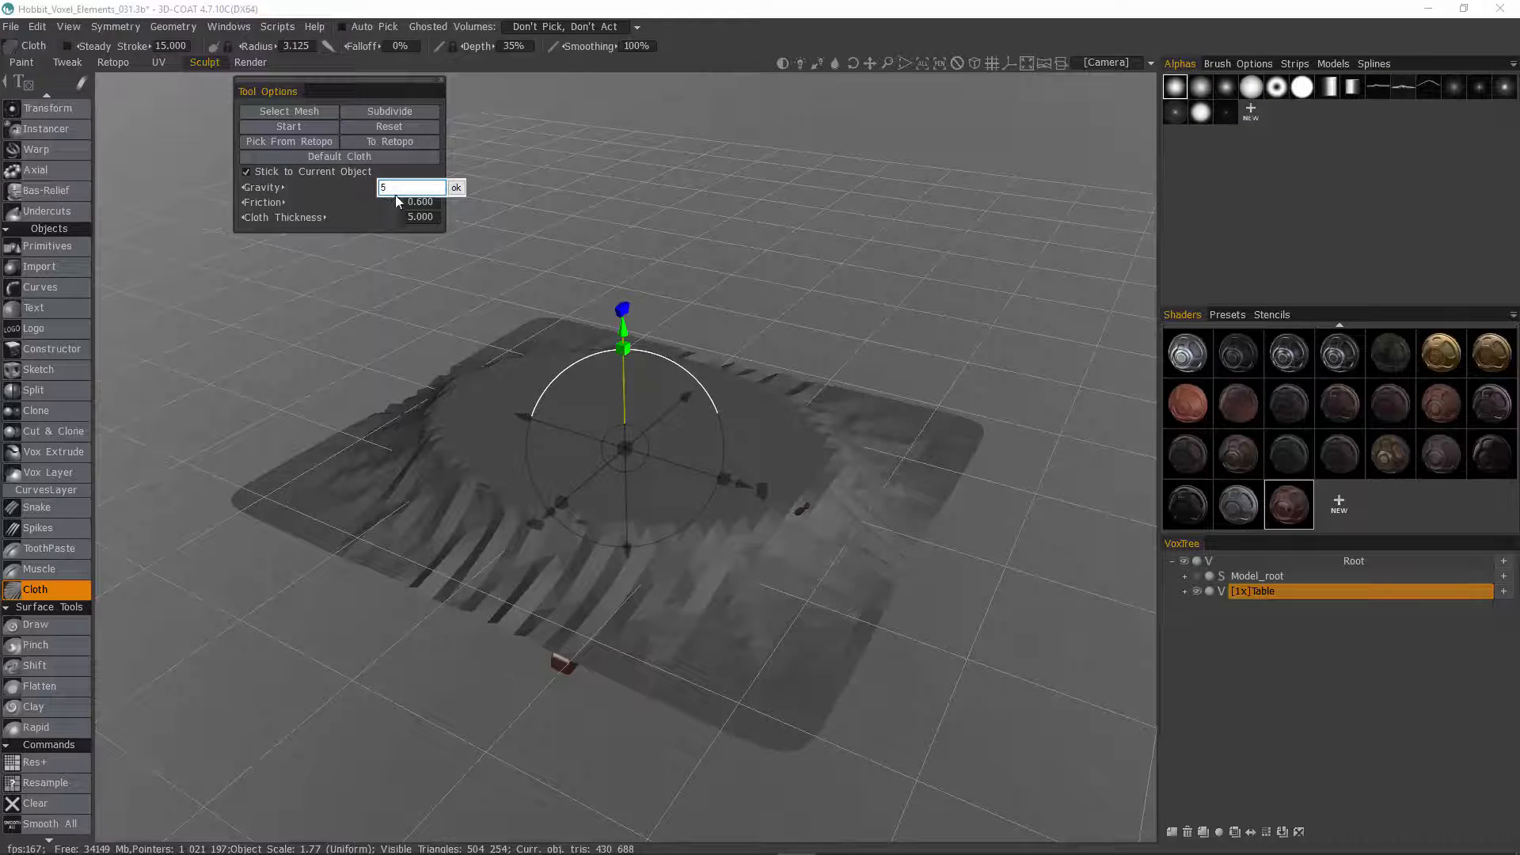
pyautogui.click(456, 188)
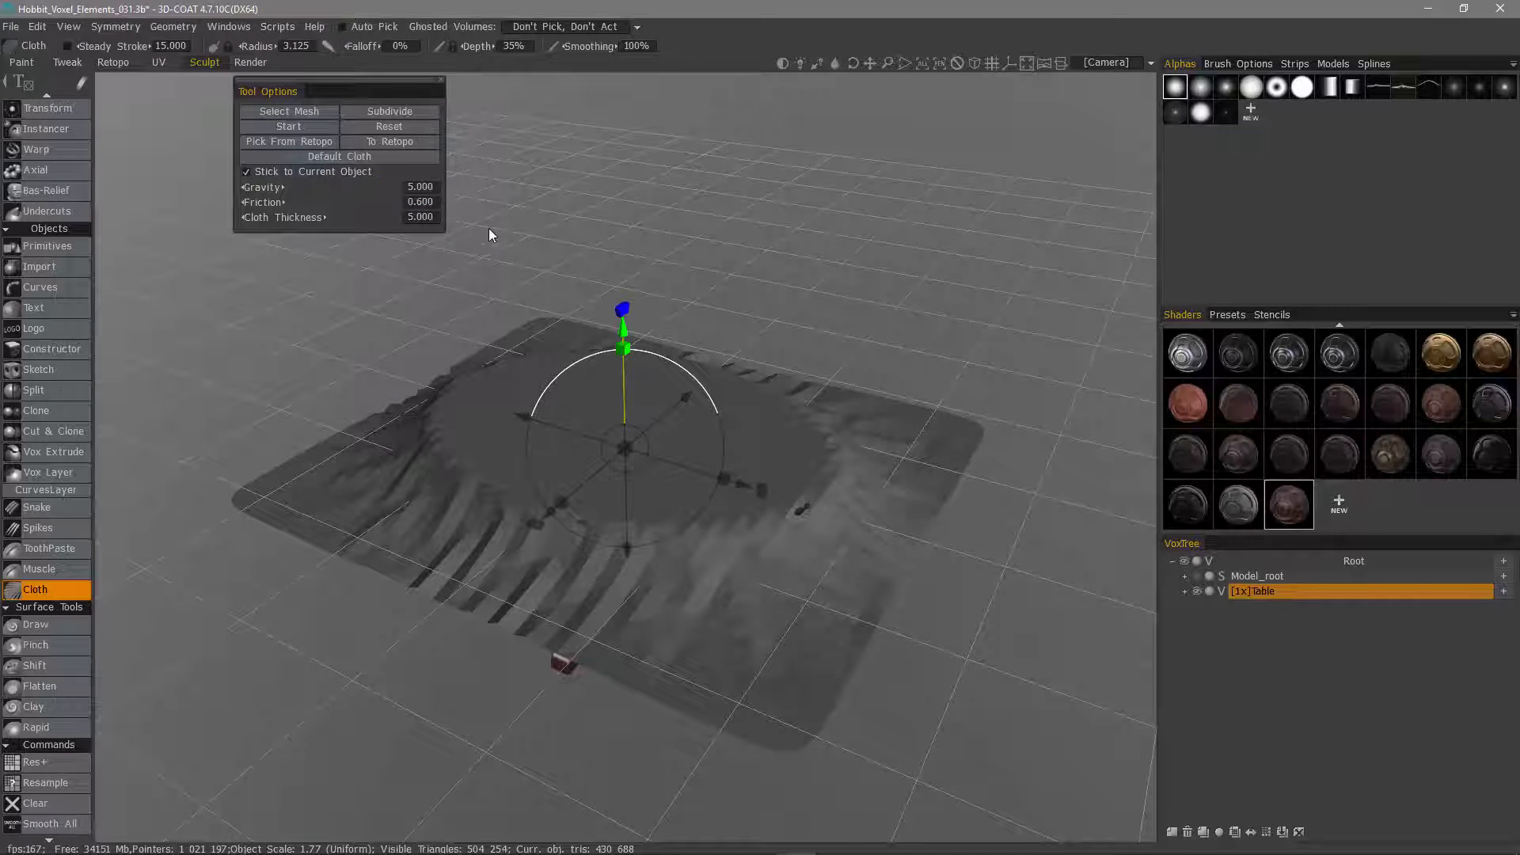
pyautogui.click(300, 125)
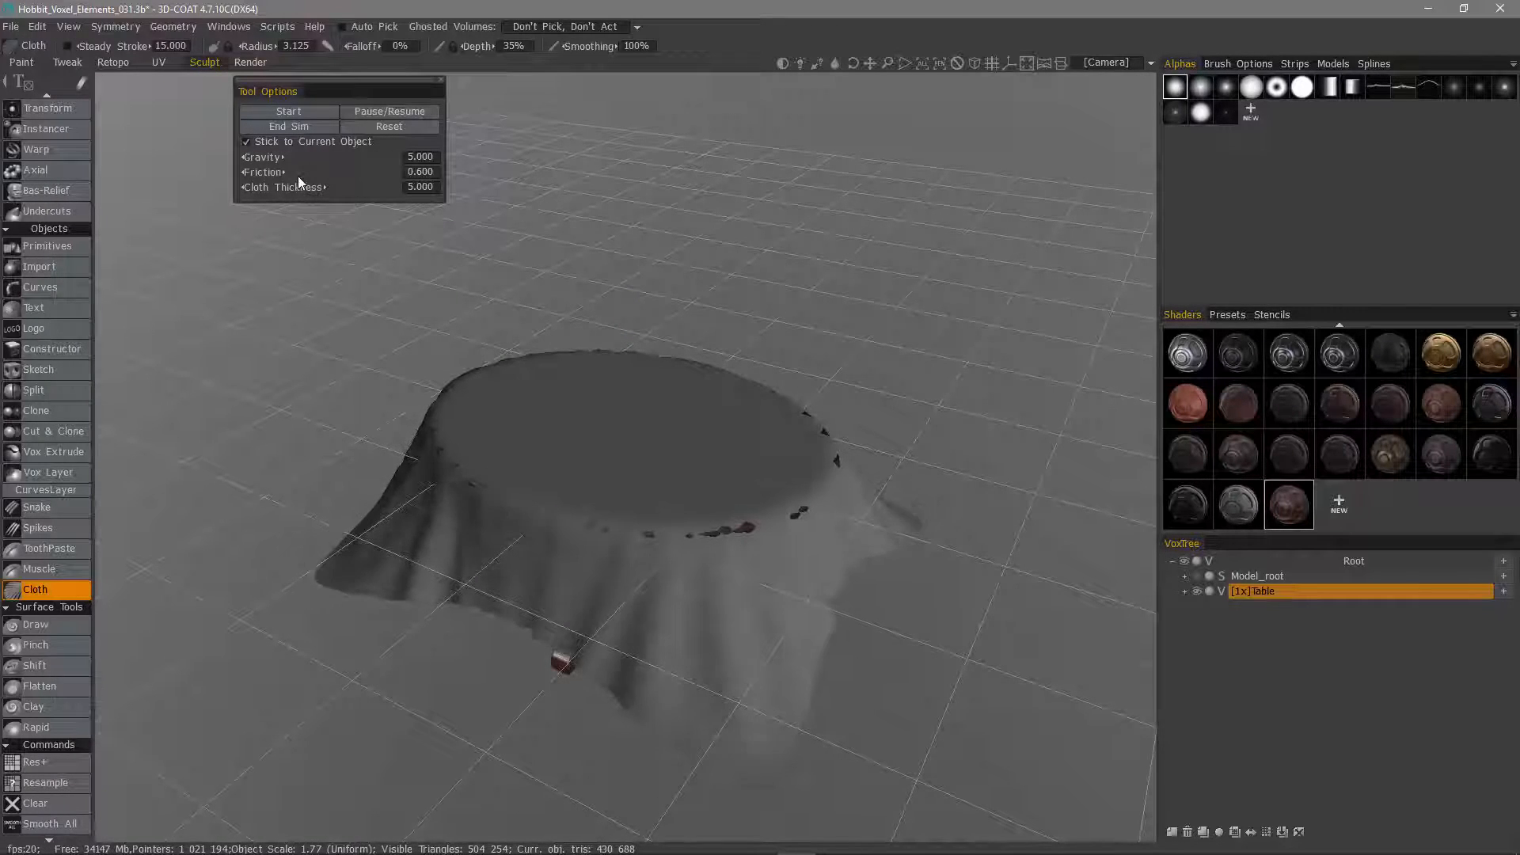
pyautogui.click(288, 129)
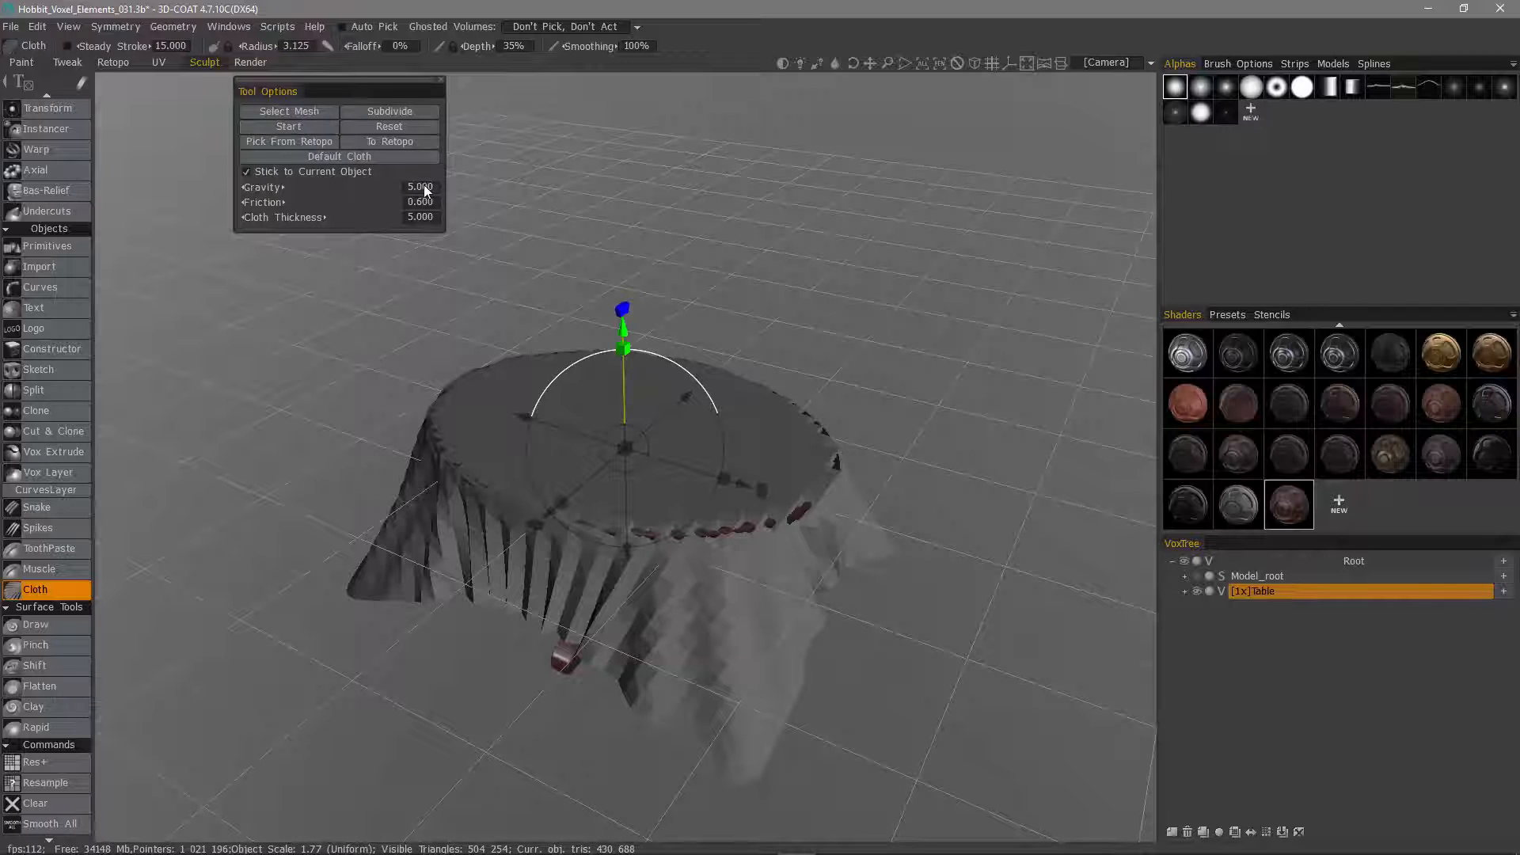
# - Set the cloth's gravity to 2 and subdivide the cloth mesh
pyautogui.click(427, 191)
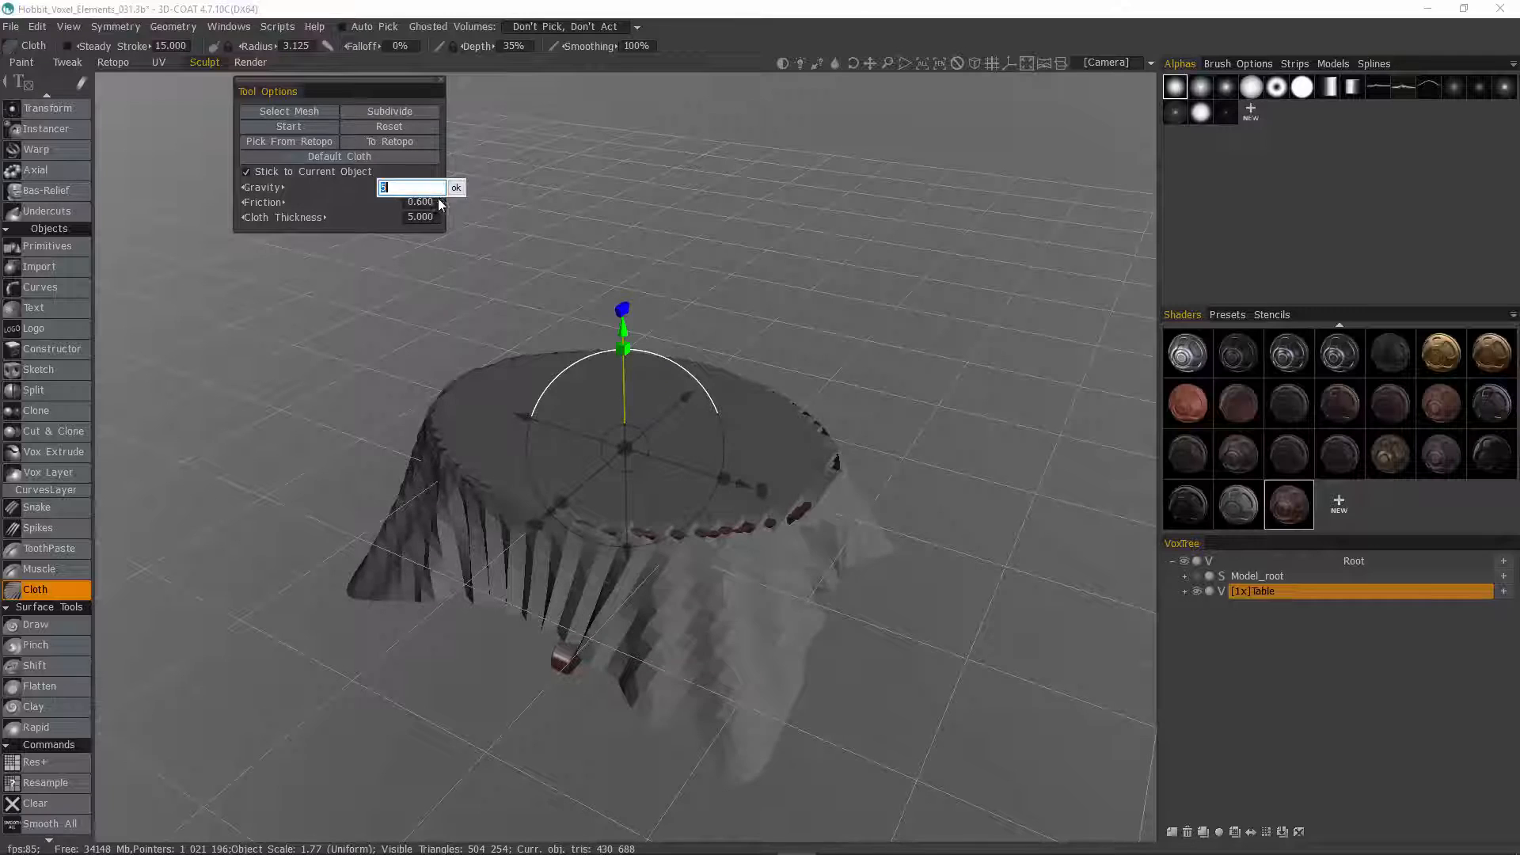
pyautogui.write('1')
pyautogui.click(456, 188)
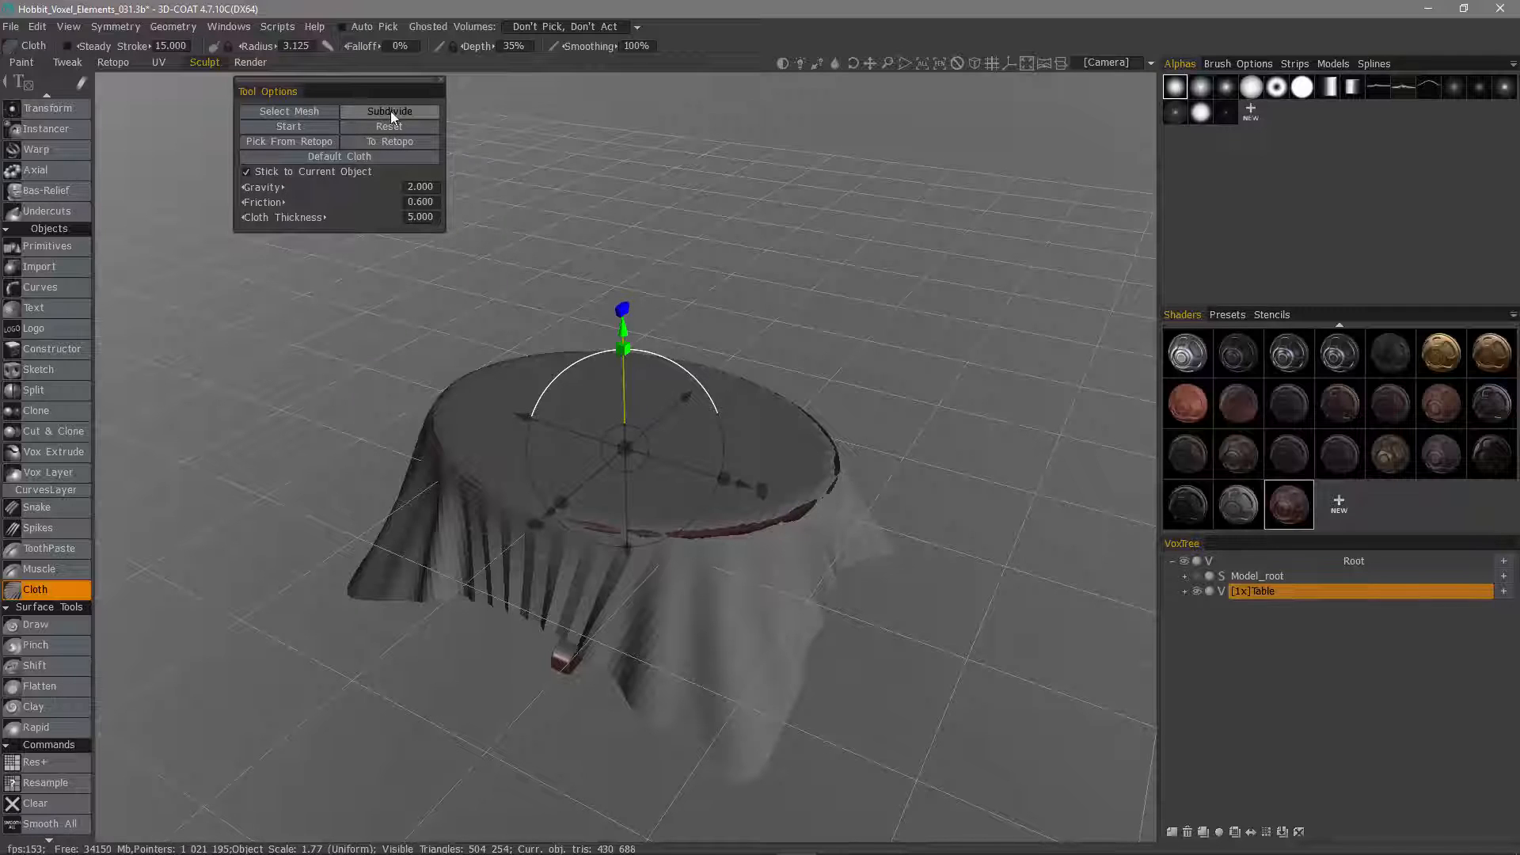
# - Run the simulation on the subdivided cloth, inspect the draped folds from several sides and end the simulation
pyautogui.click(254, 126)
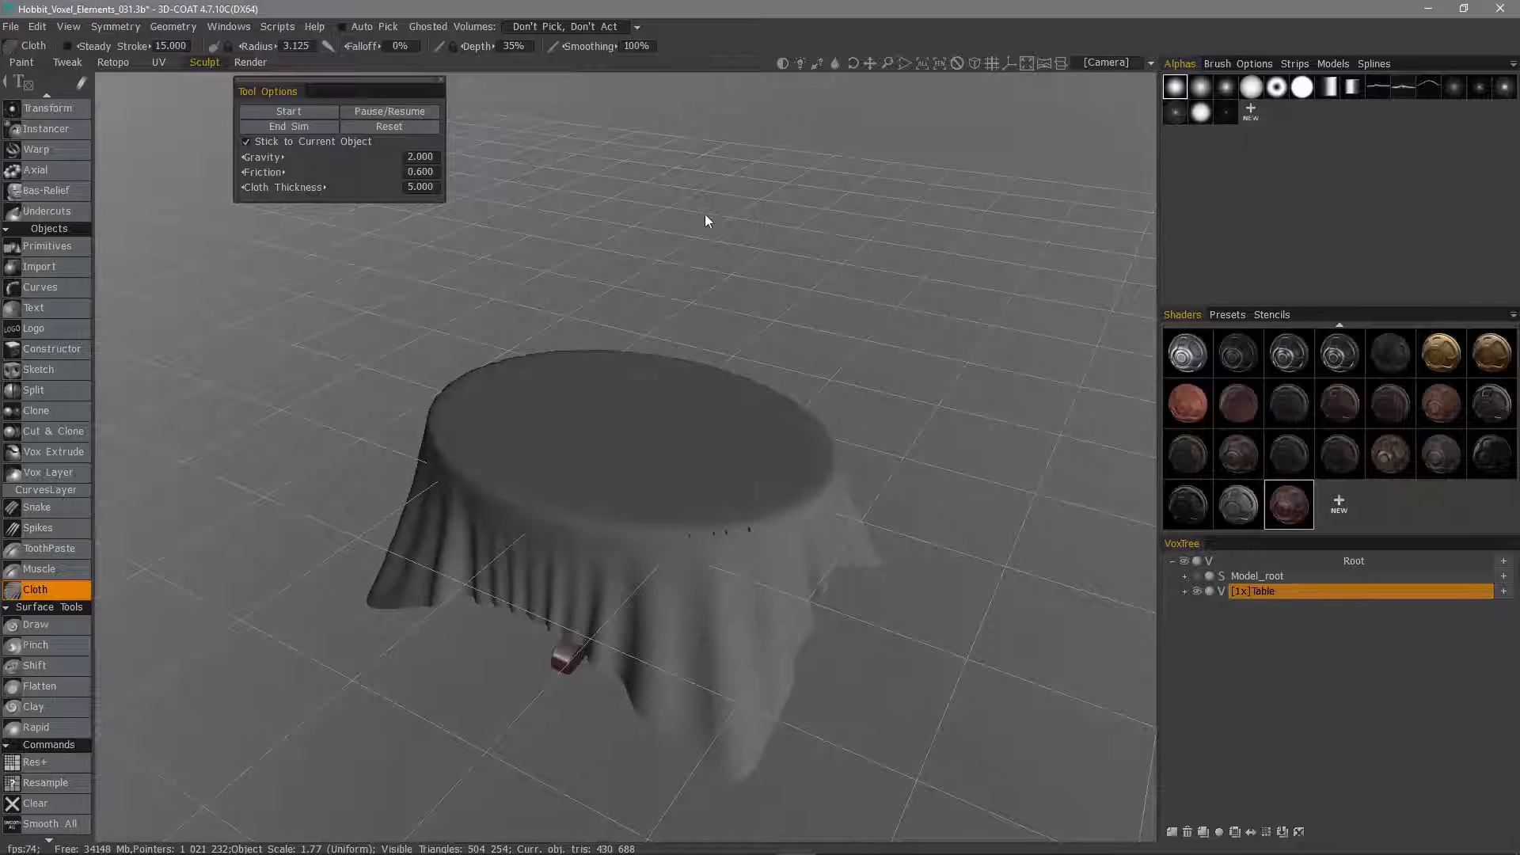
pyautogui.keyDown('alt'); pyautogui.moveTo(705, 215); pyautogui.dragTo(737, 214); pyautogui.keyUp('alt')
pyautogui.moveTo(587, 516)
pyautogui.keyDown('alt'); pyautogui.mouseDown()
pyautogui.moveTo(578, 455)
pyautogui.moveTo(594, 475)
pyautogui.mouseUp(); pyautogui.keyUp('alt')
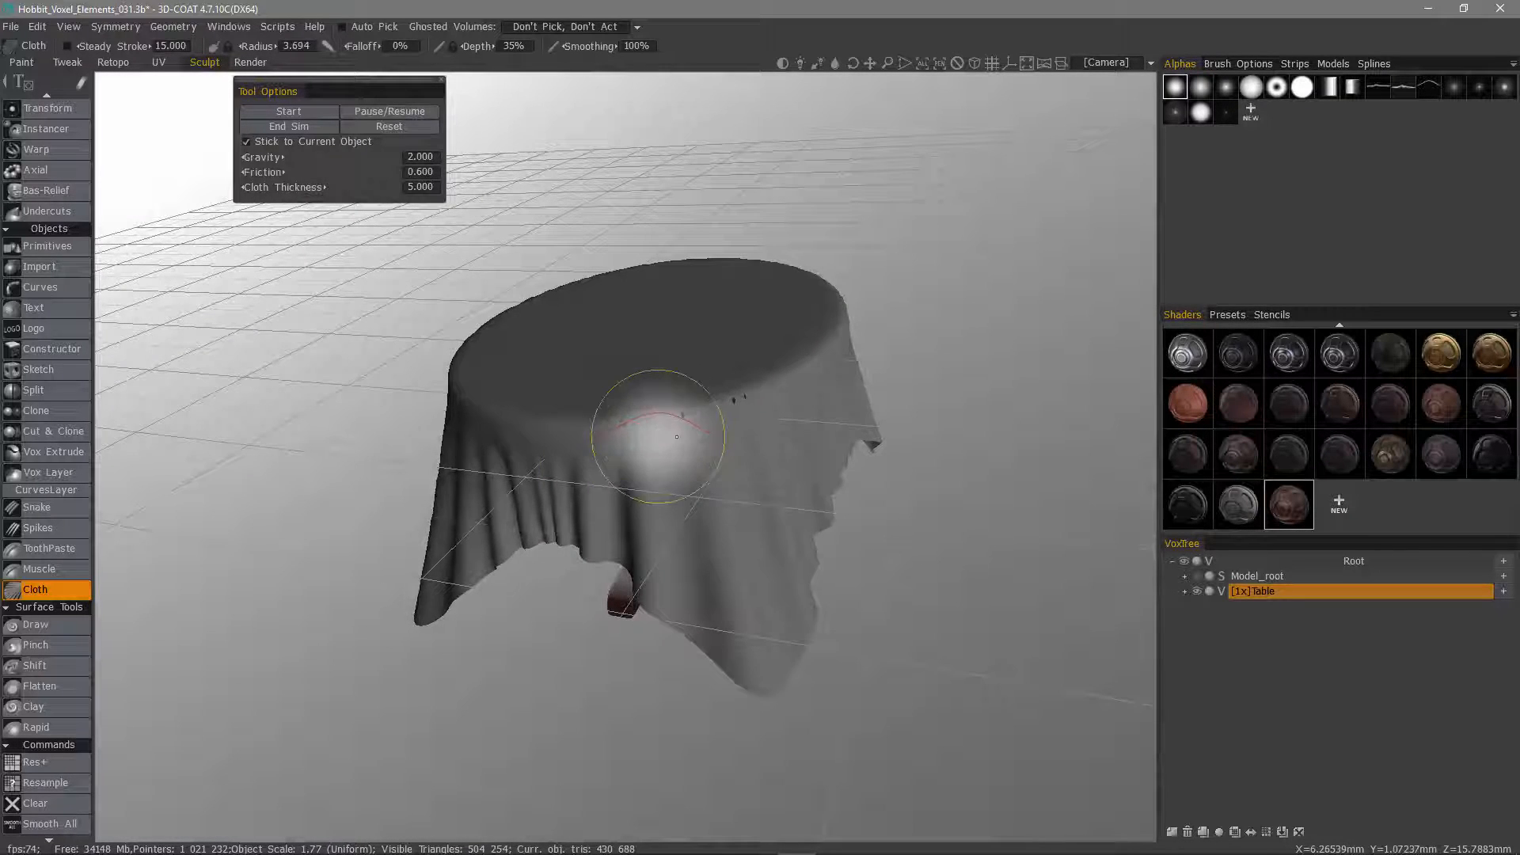
pyautogui.moveTo(661, 373)
pyautogui.keyDown('alt'); pyautogui.mouseDown()
pyautogui.moveTo(620, 340)
pyautogui.moveTo(644, 448)
pyautogui.mouseUp(); pyautogui.keyUp('alt')
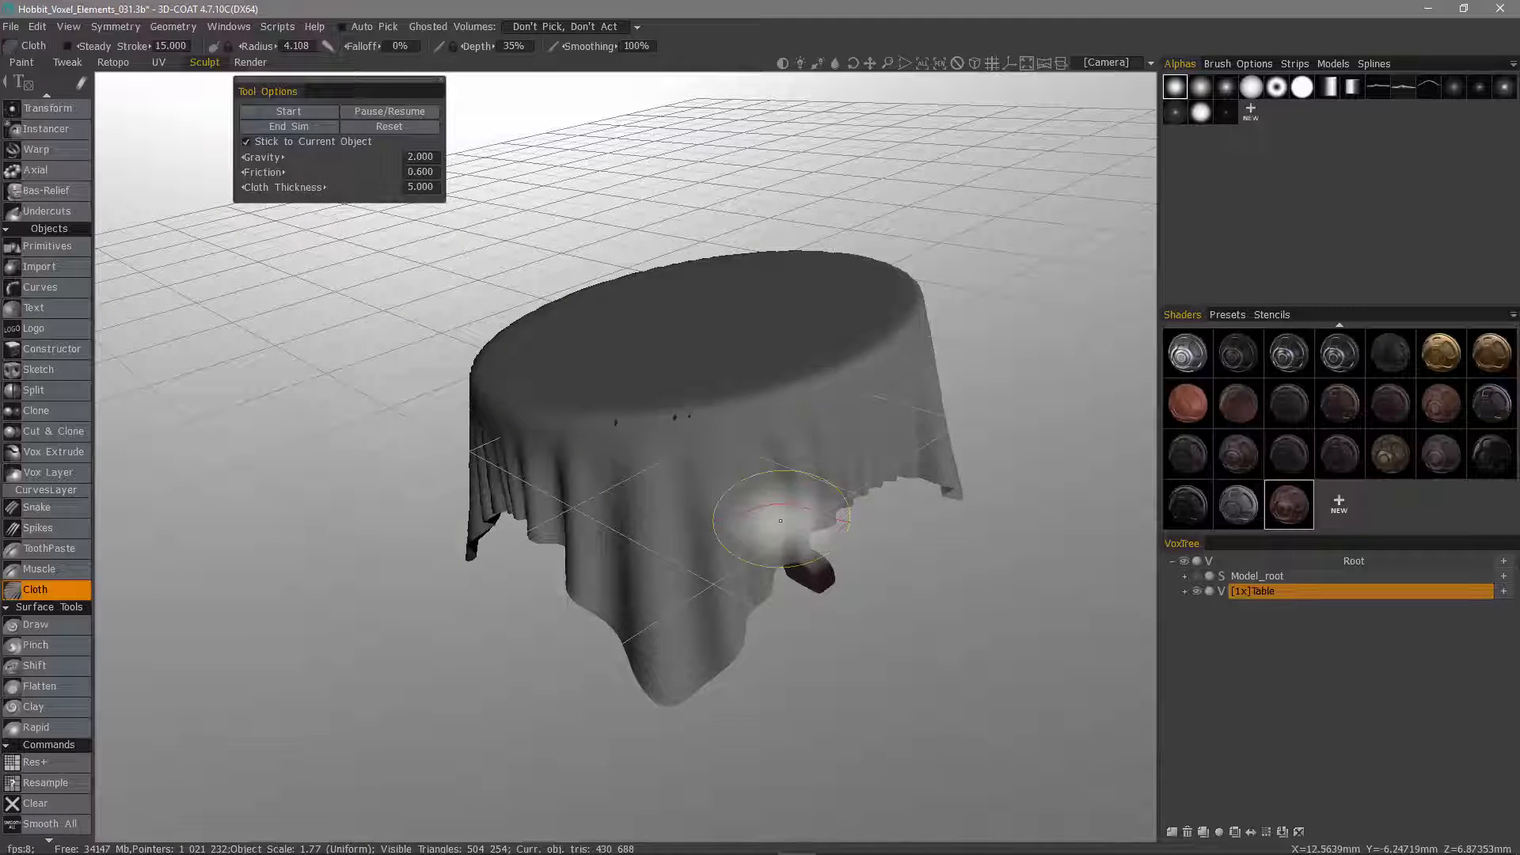
pyautogui.keyDown('alt'); pyautogui.moveTo(712, 554); pyautogui.dragTo(834, 485); pyautogui.keyUp('alt')
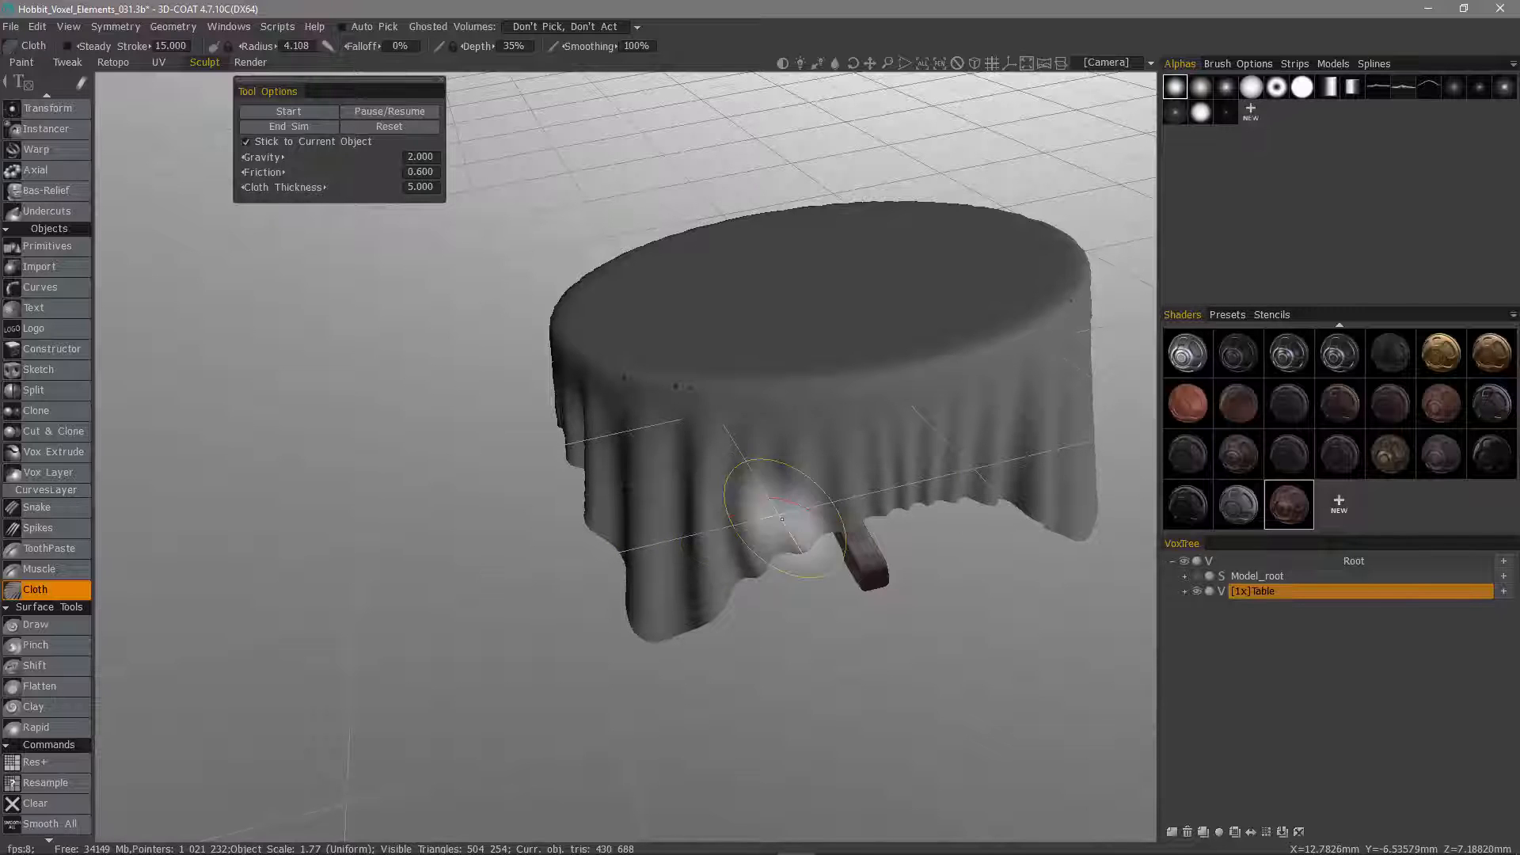
pyautogui.moveTo(808, 543)
pyautogui.keyDown('alt'); pyautogui.mouseDown()
pyautogui.moveTo(790, 325)
pyautogui.moveTo(858, 420)
pyautogui.moveTo(896, 430)
pyautogui.moveTo(697, 441)
pyautogui.moveTo(929, 468)
pyautogui.mouseUp(); pyautogui.keyUp('alt')
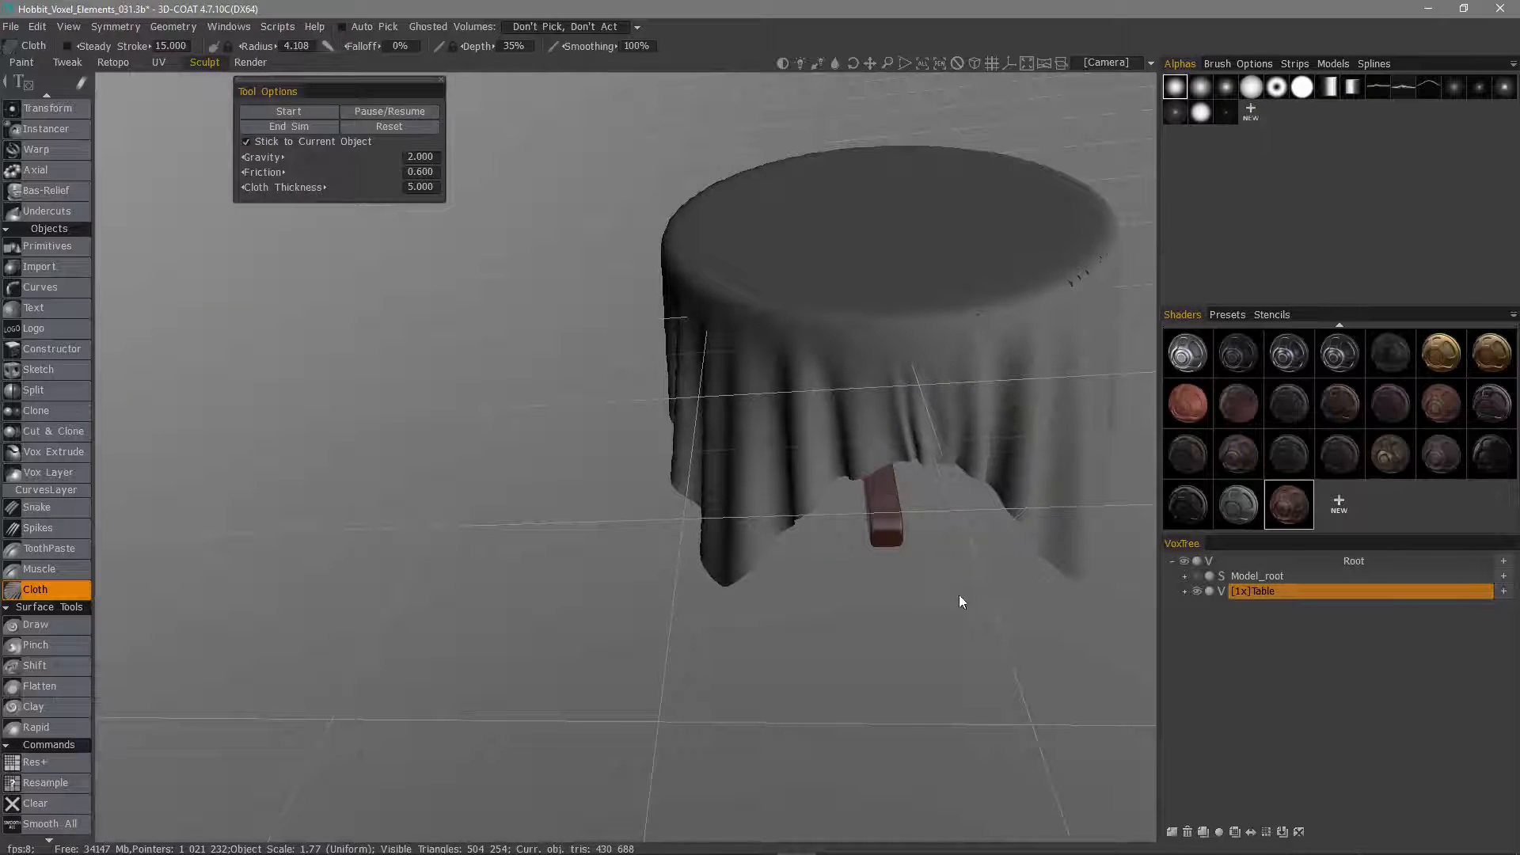
pyautogui.keyDown('alt'); pyautogui.moveTo(960, 600); pyautogui.dragTo(688, 507); pyautogui.keyUp('alt')
pyautogui.keyDown('alt'); pyautogui.moveTo(269, 333); pyautogui.dragTo(305, 141); pyautogui.keyUp('alt')
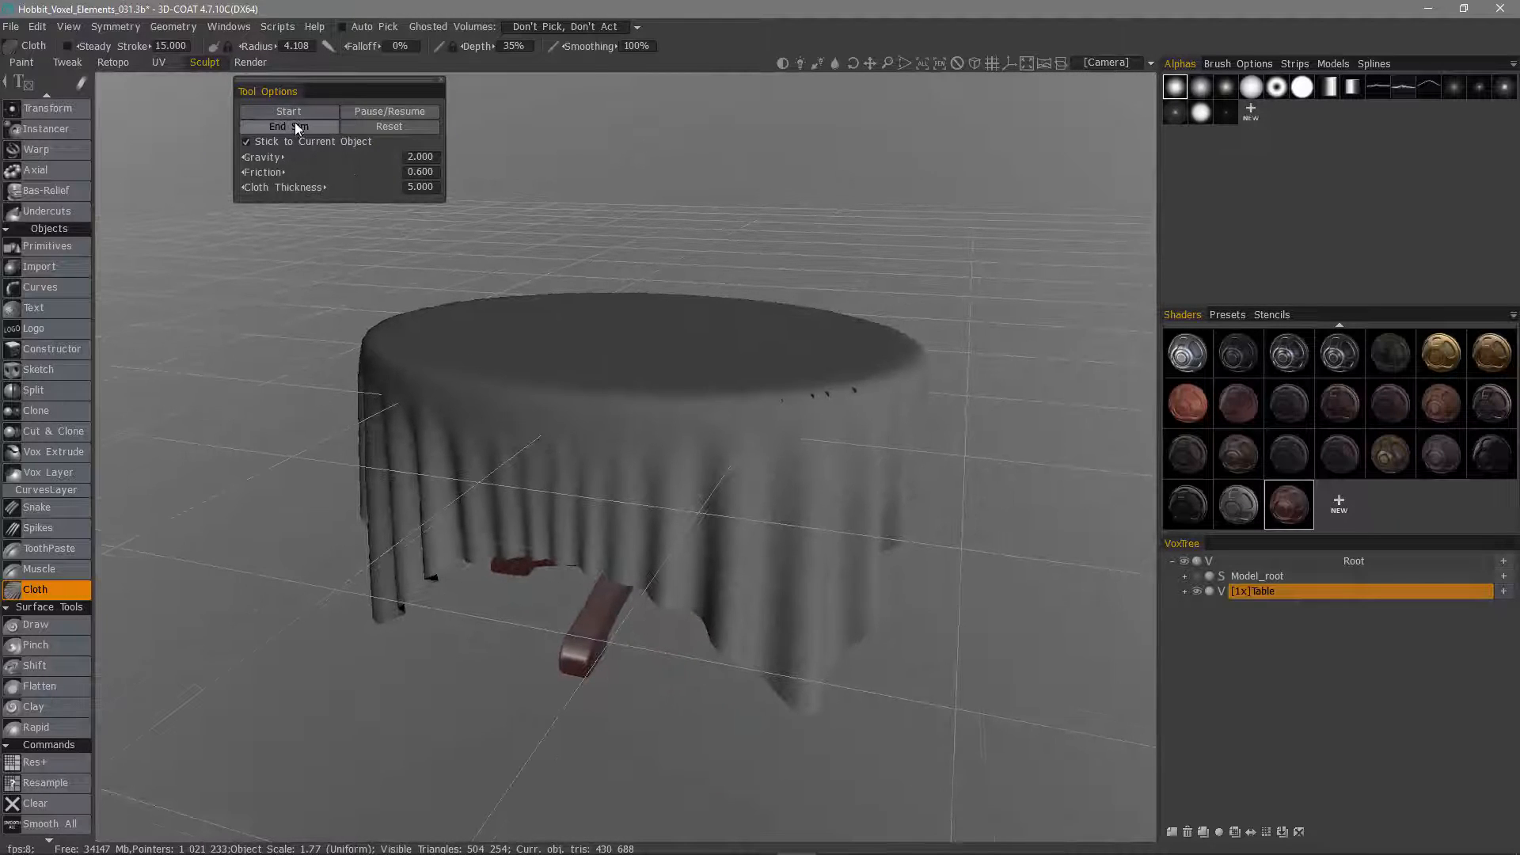
pyautogui.click(295, 125)
# - Subdivide the draped tablecloth mesh twice to smooth its folds
pyautogui.keyDown('alt'); pyautogui.moveTo(704, 163); pyautogui.dragTo(475, 138); pyautogui.keyUp('alt')
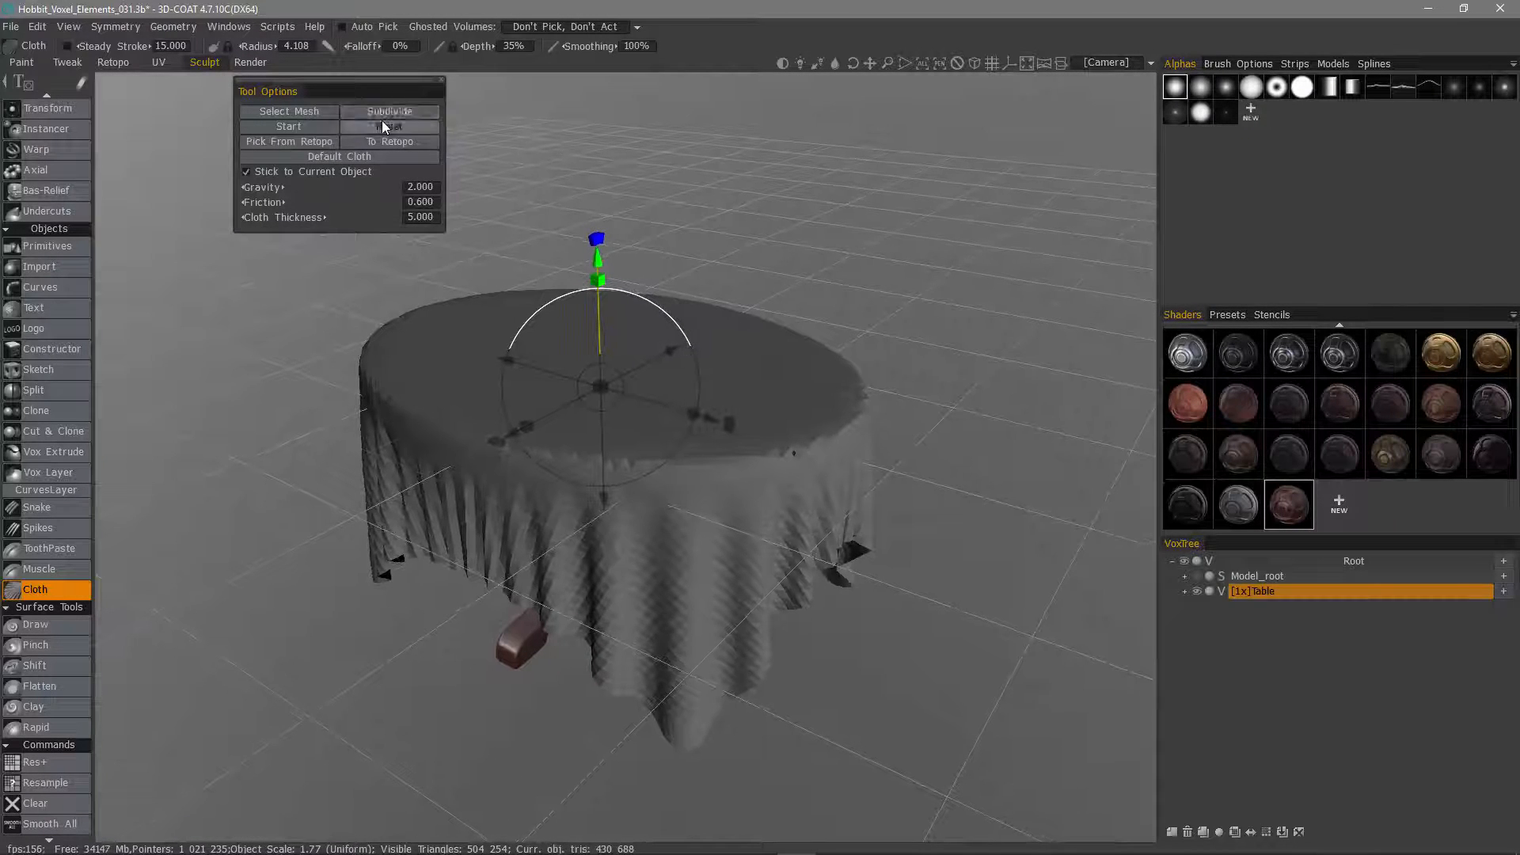
pyautogui.click(389, 113)
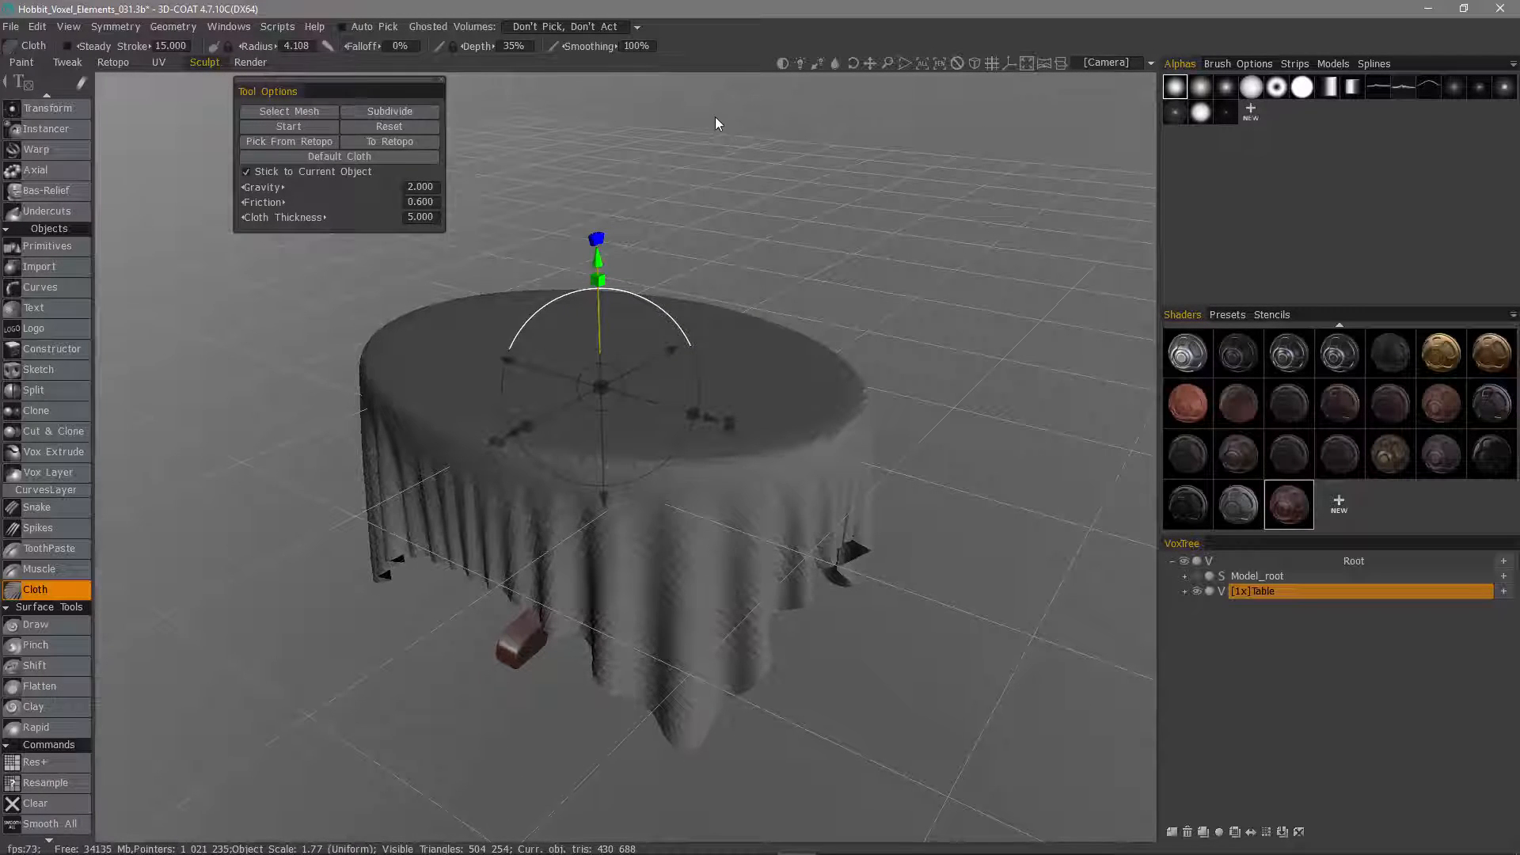
pyautogui.keyDown('alt'); pyautogui.moveTo(715, 116); pyautogui.dragTo(769, 97); pyautogui.keyUp('alt')
pyautogui.click(383, 111)
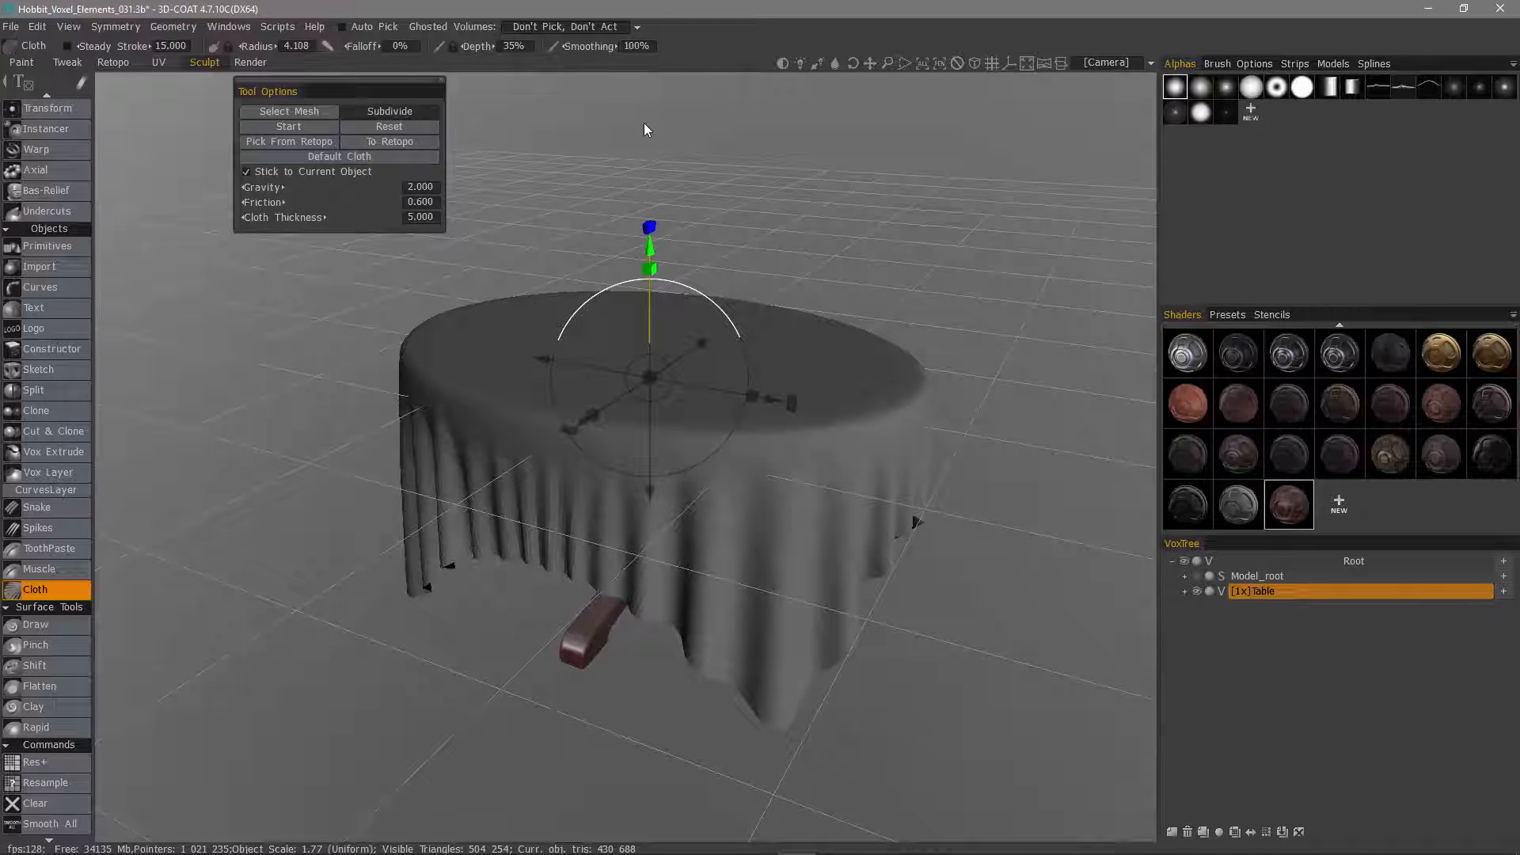
pyautogui.keyDown('alt'); pyautogui.moveTo(646, 97); pyautogui.dragTo(367, 367); pyautogui.keyUp('alt')
# - Add a new volume layer under the root for the tablecloth
pyautogui.click(1172, 831)
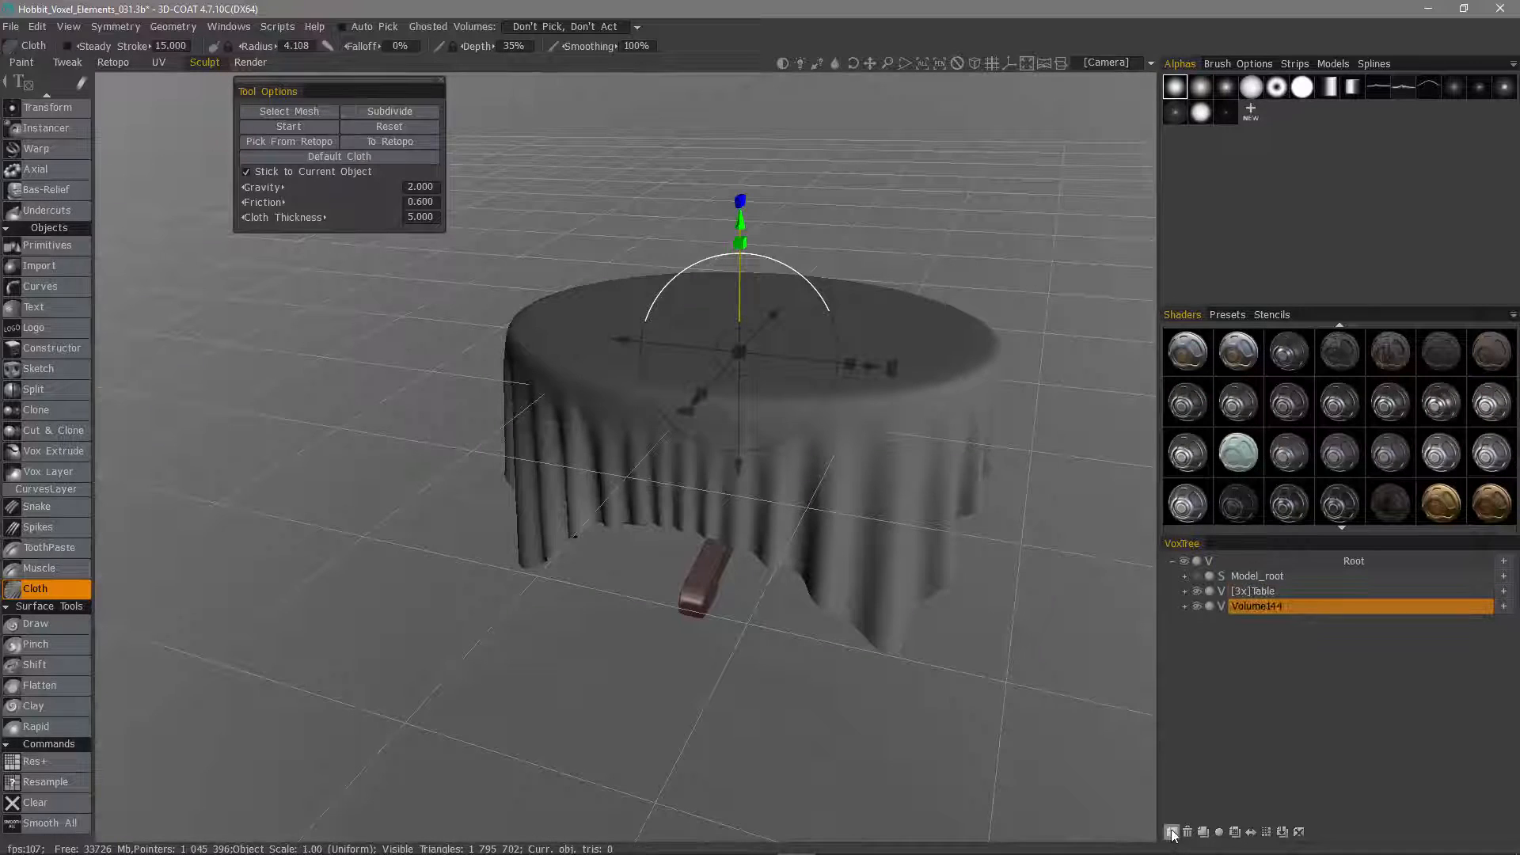
# - Increase the new volume's density to 4x and rename it Cloth
pyautogui.doubleClick(1269, 606)
pyautogui.click(1266, 832)
pyautogui.doubleClick(1284, 606)
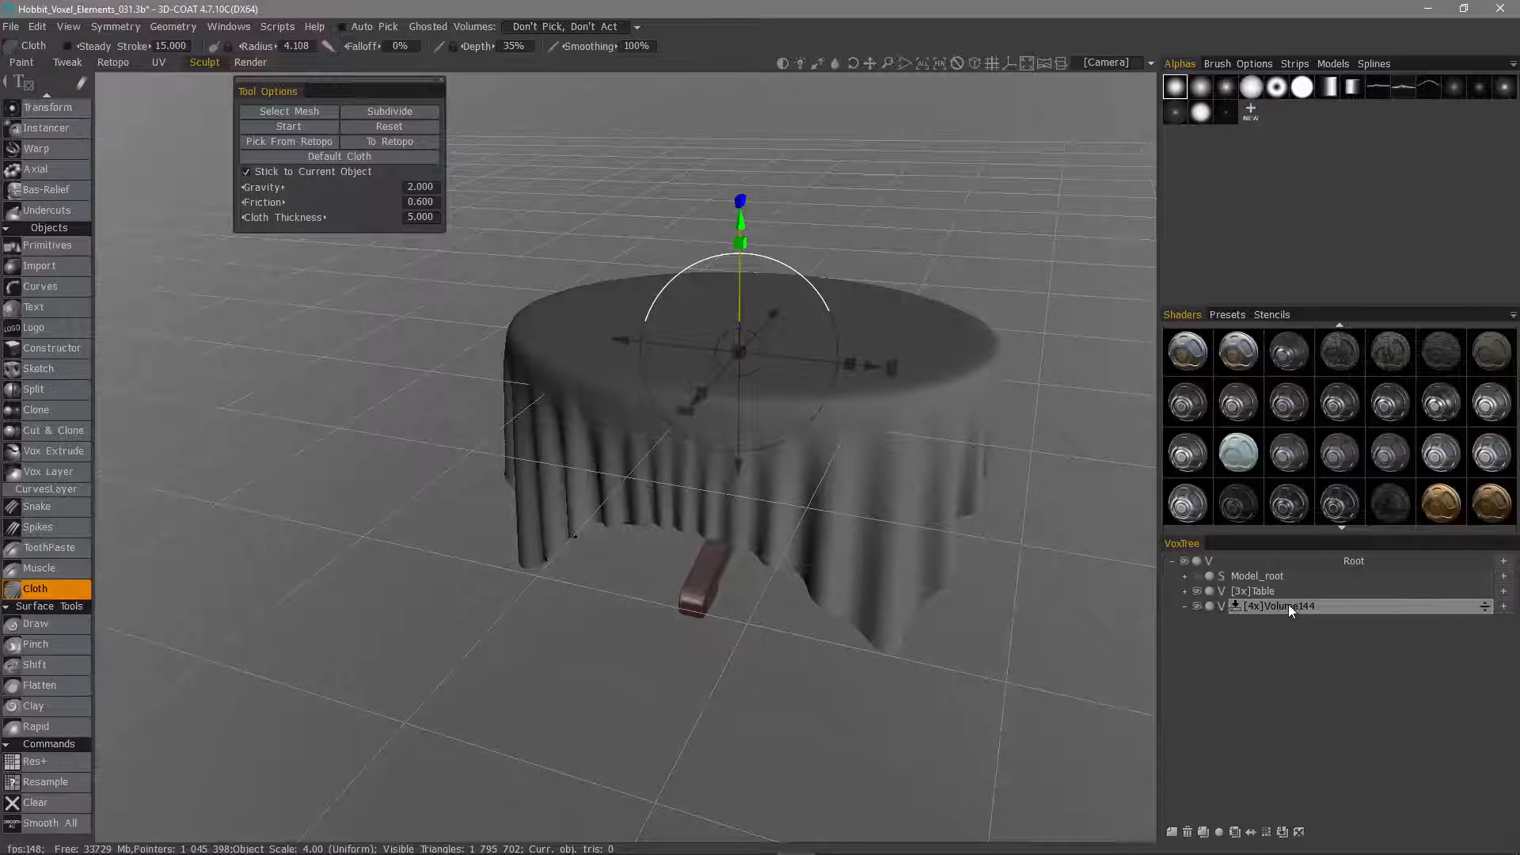
pyautogui.doubleClick(1294, 606)
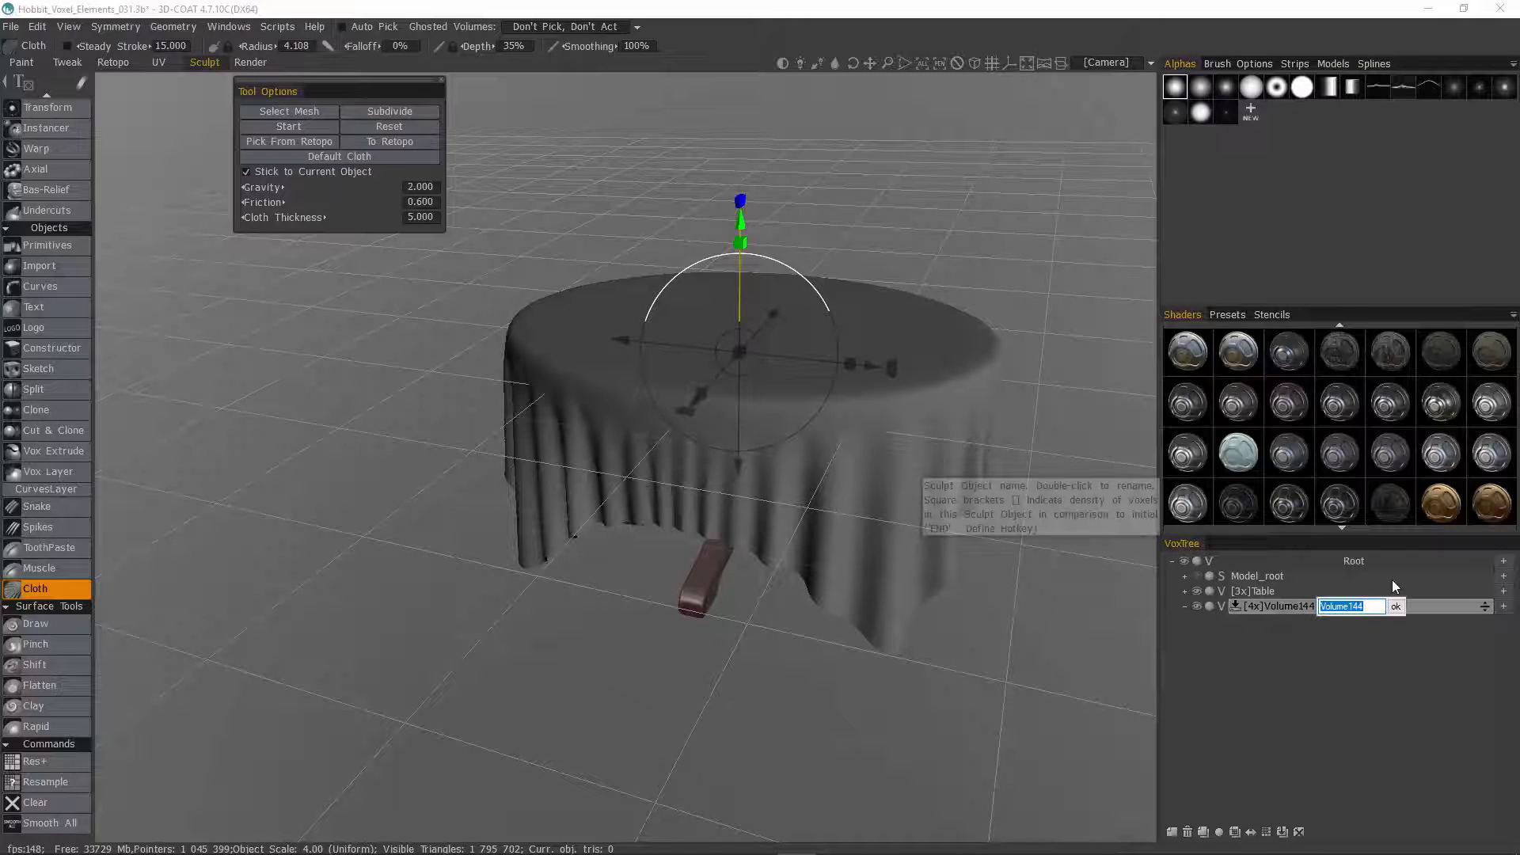
pyautogui.write('Cloth')
pyautogui.press('Return')
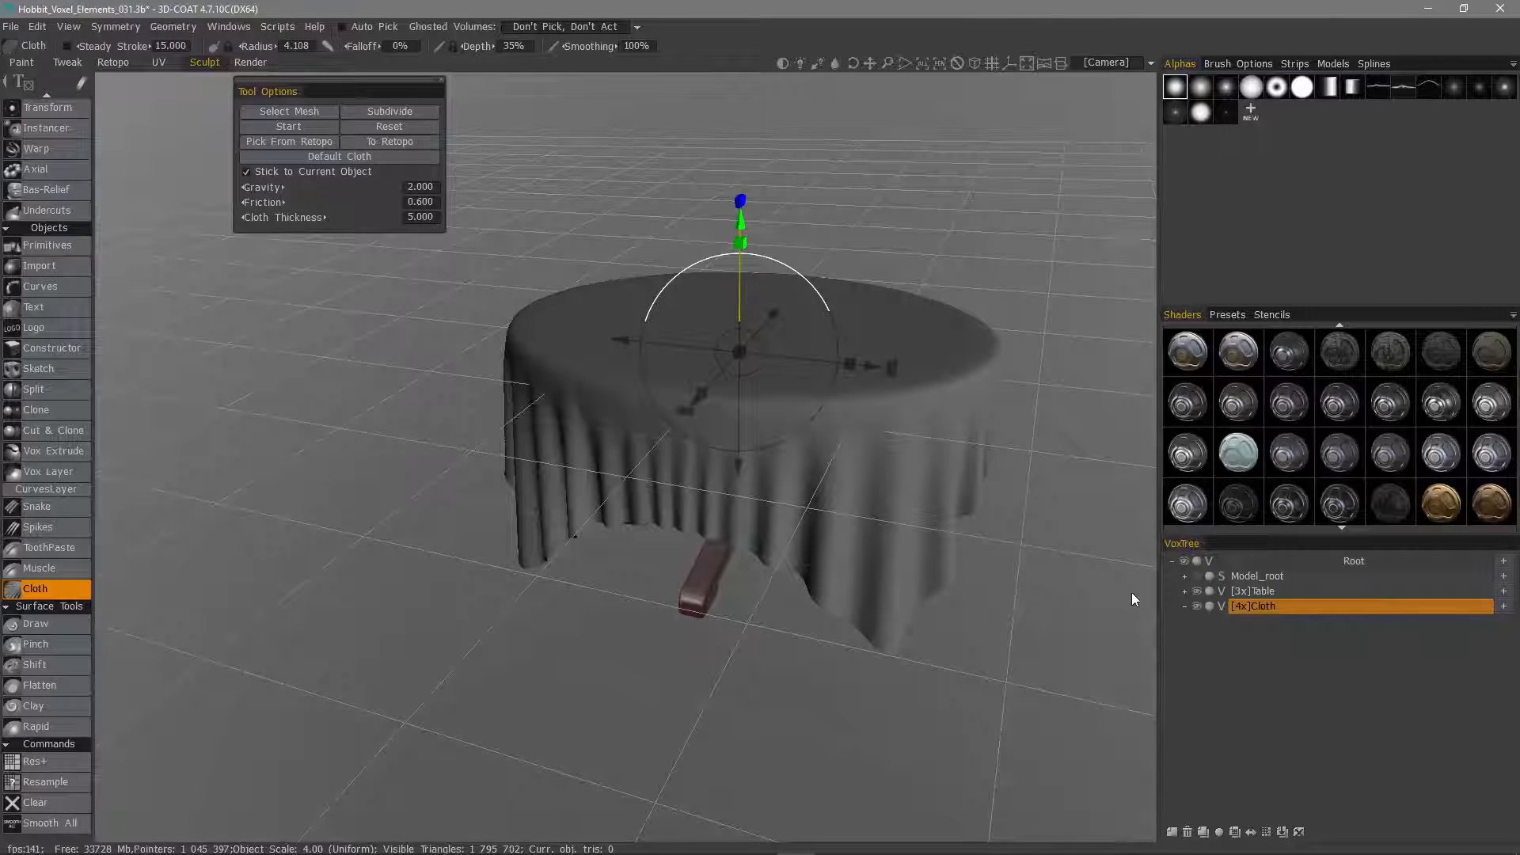
# - Apply the draped tablecloth to the Cloth volume and assign it a muted grey-green fabric shader
pyautogui.press('Return')
pyautogui.scroll(2, 1322, 435)
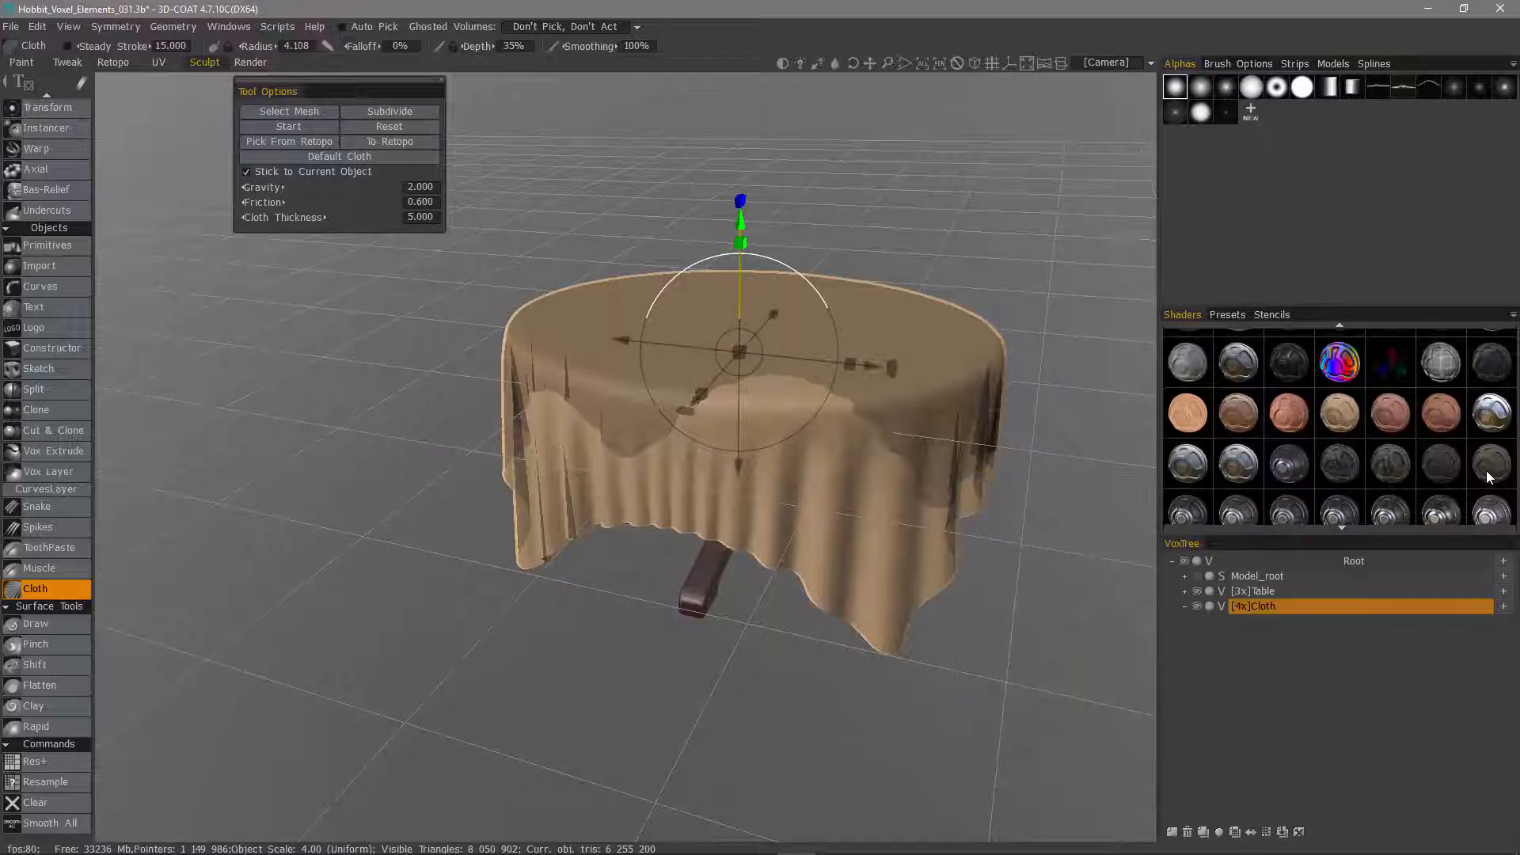
pyautogui.scroll(2, 1282, 372)
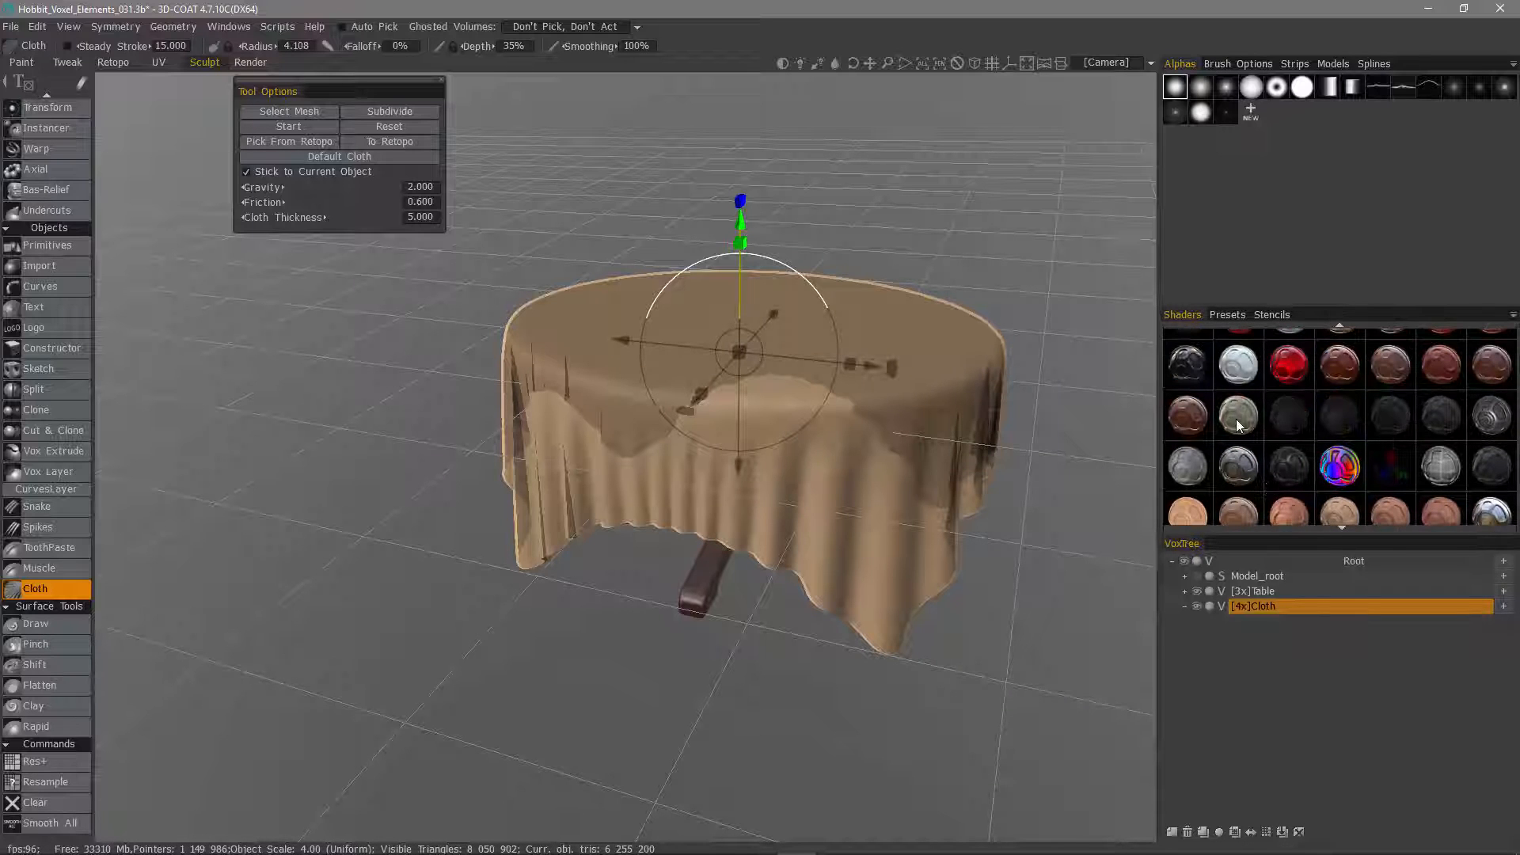
pyautogui.scroll(4, 1246, 372)
pyautogui.scroll(5, 1246, 380)
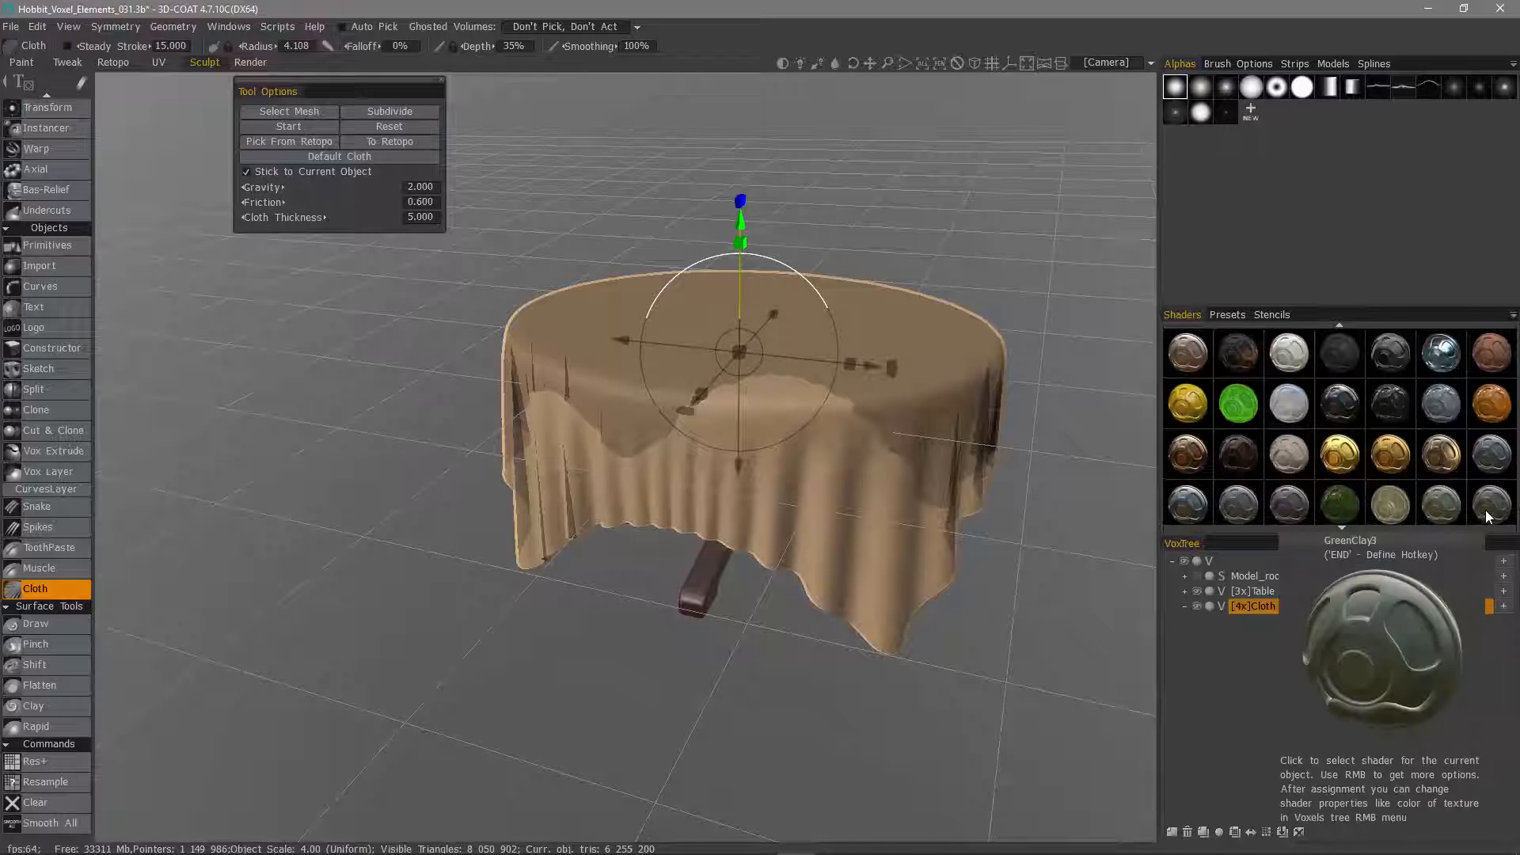
pyautogui.scroll(3, 1295, 467)
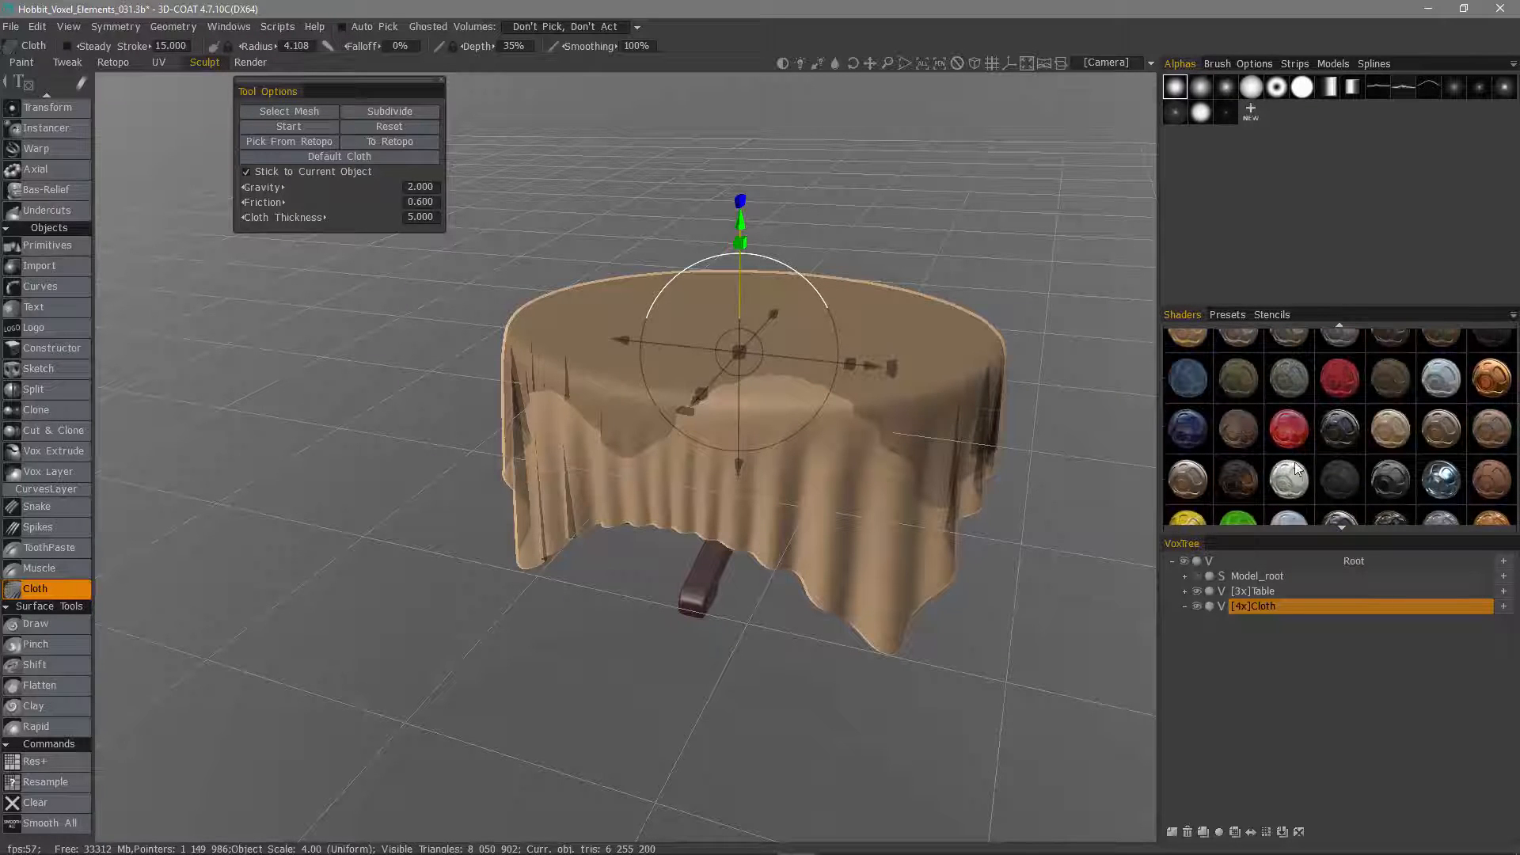
pyautogui.click(1234, 380)
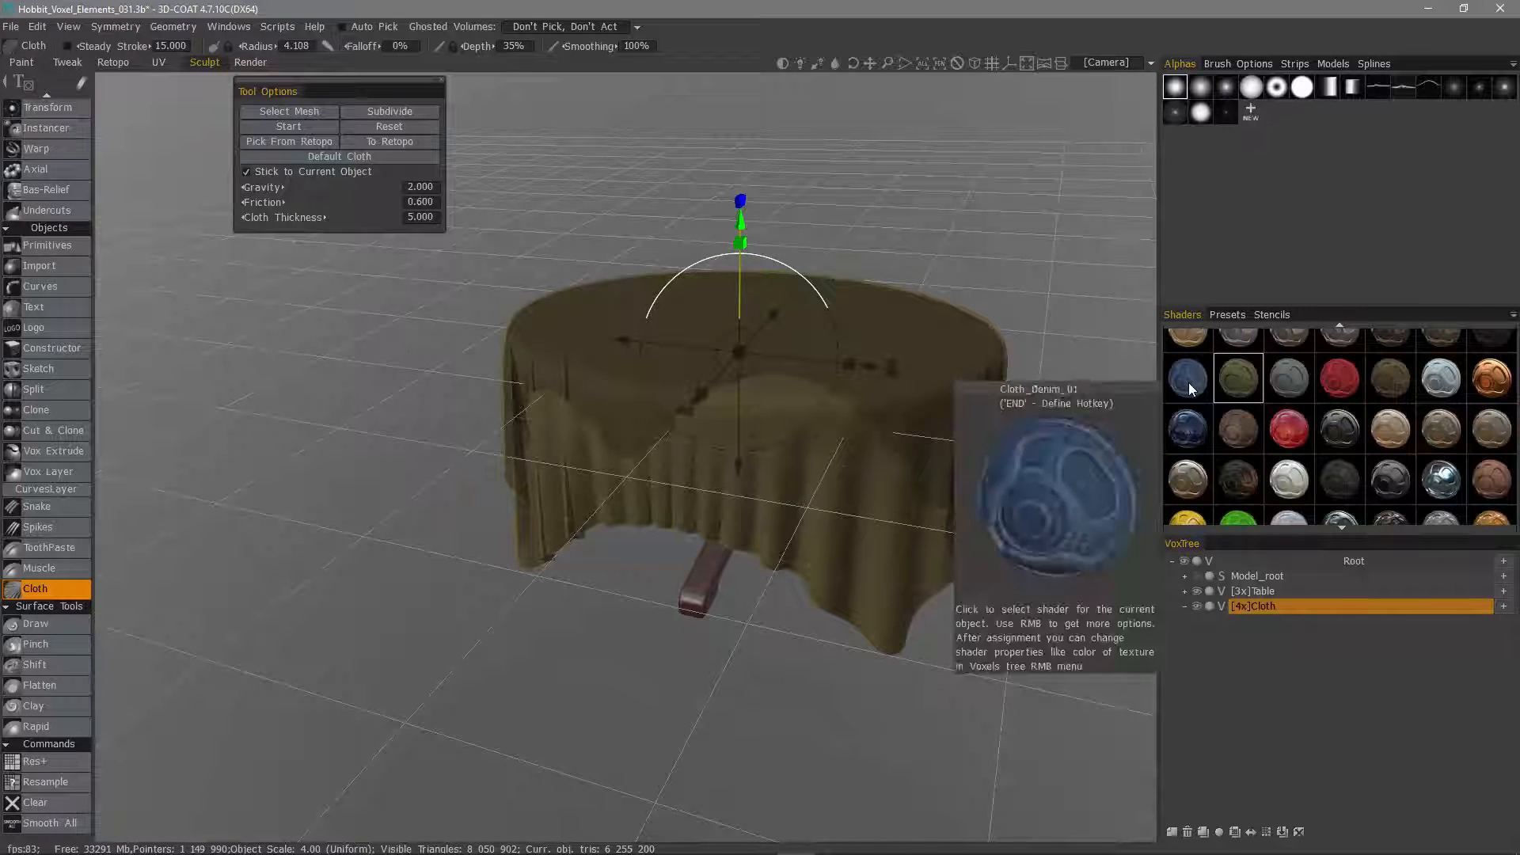
pyautogui.click(1289, 380)
# - Leave the Cloth tool for the Grow tool and inspect the applied tablecloth from several angles
pyautogui.scroll(5, 87, 198)
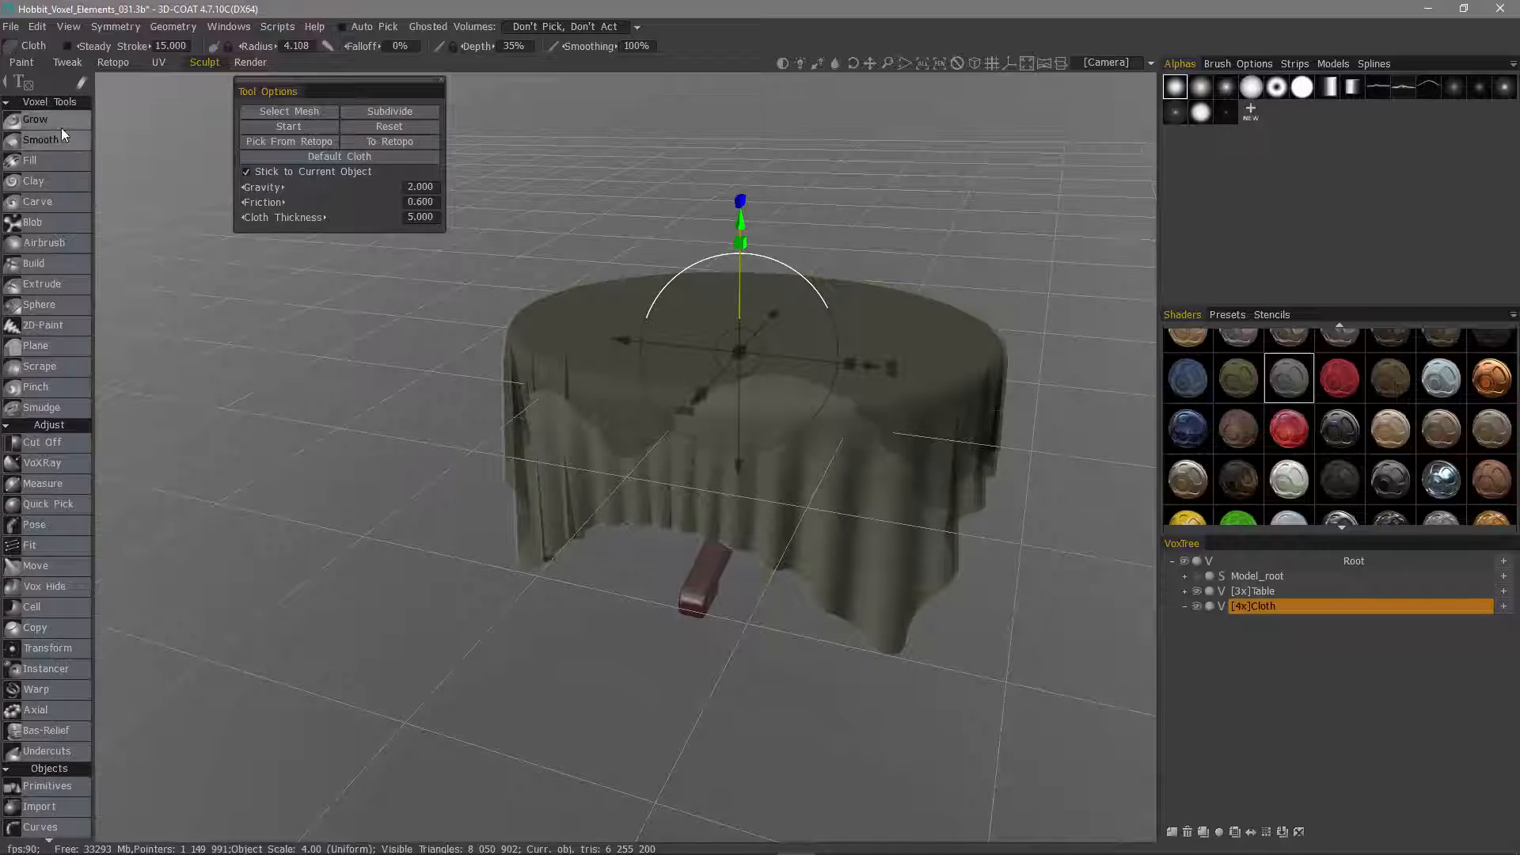
pyautogui.click(60, 123)
pyautogui.keyDown('alt'); pyautogui.moveTo(879, 507); pyautogui.dragTo(910, 419); pyautogui.keyUp('alt')
pyautogui.moveTo(716, 479)
pyautogui.keyDown('alt'); pyautogui.mouseDown()
pyautogui.moveTo(824, 610)
pyautogui.moveTo(538, 610)
pyautogui.moveTo(705, 559)
pyautogui.moveTo(644, 543)
pyautogui.moveTo(869, 594)
pyautogui.moveTo(909, 560)
pyautogui.moveTo(912, 581)
pyautogui.moveTo(773, 525)
pyautogui.moveTo(744, 565)
pyautogui.moveTo(842, 691)
pyautogui.moveTo(905, 721)
pyautogui.moveTo(1001, 526)
pyautogui.moveTo(1108, 562)
pyautogui.mouseUp(); pyautogui.keyUp('alt')
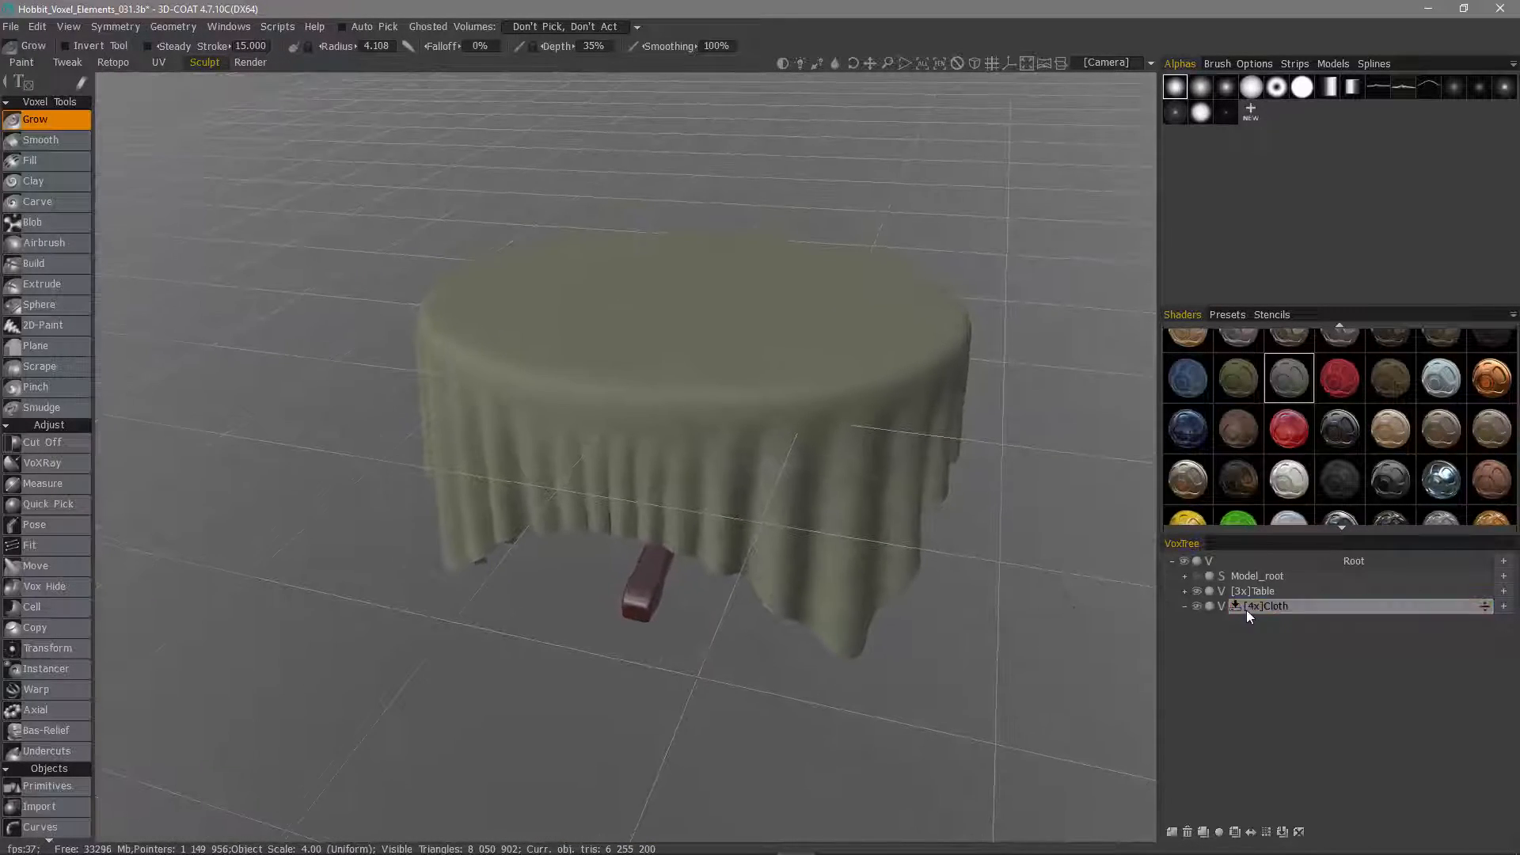
# - Add a new folder named Cloth to the Models library
pyautogui.click(1332, 64)
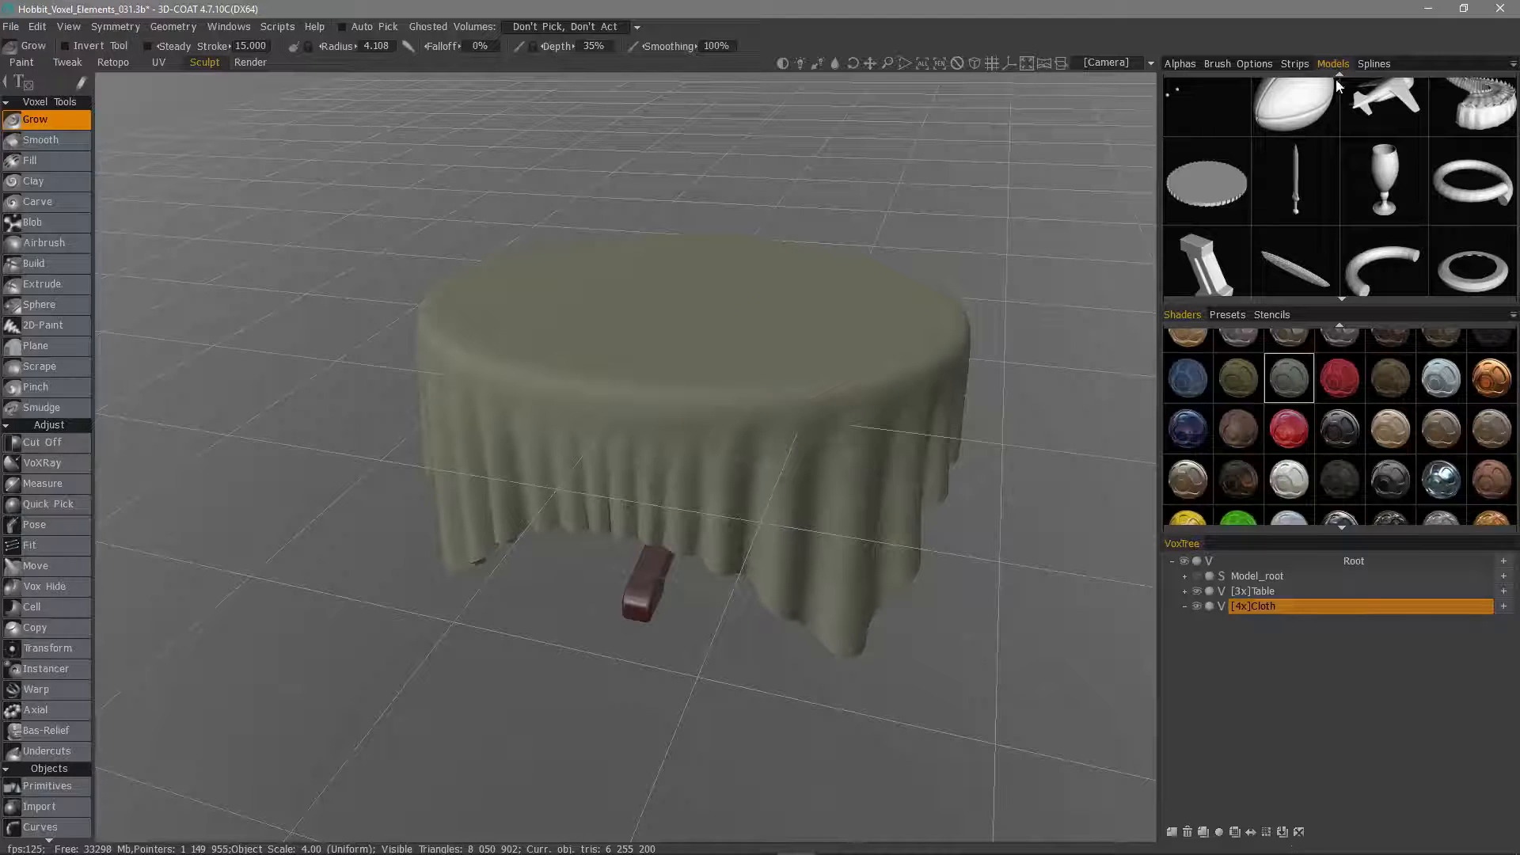
pyautogui.click(1513, 65)
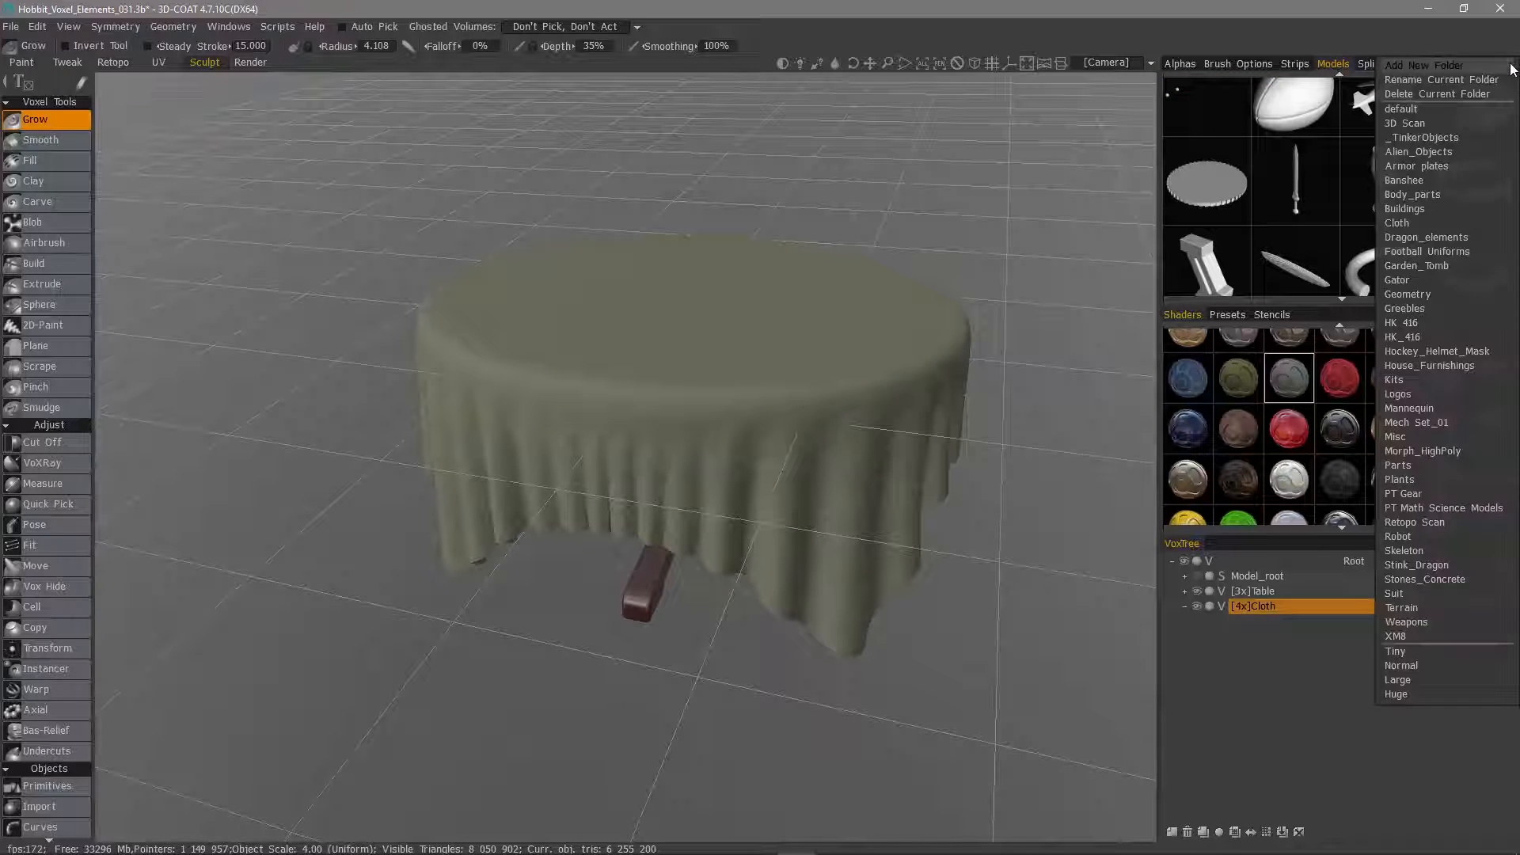
pyautogui.click(1452, 68)
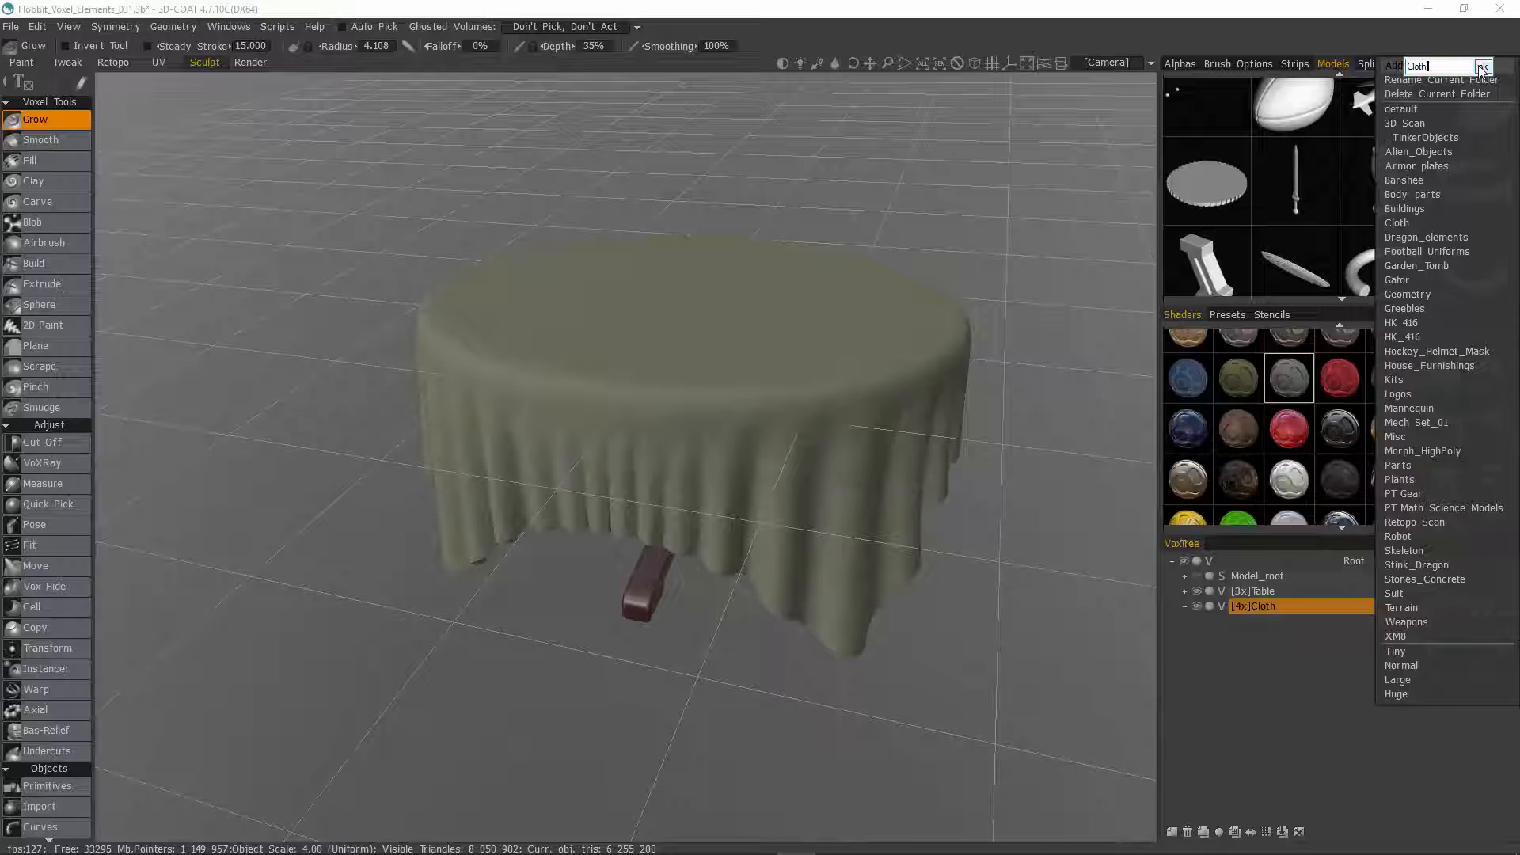
pyautogui.click(1481, 67)
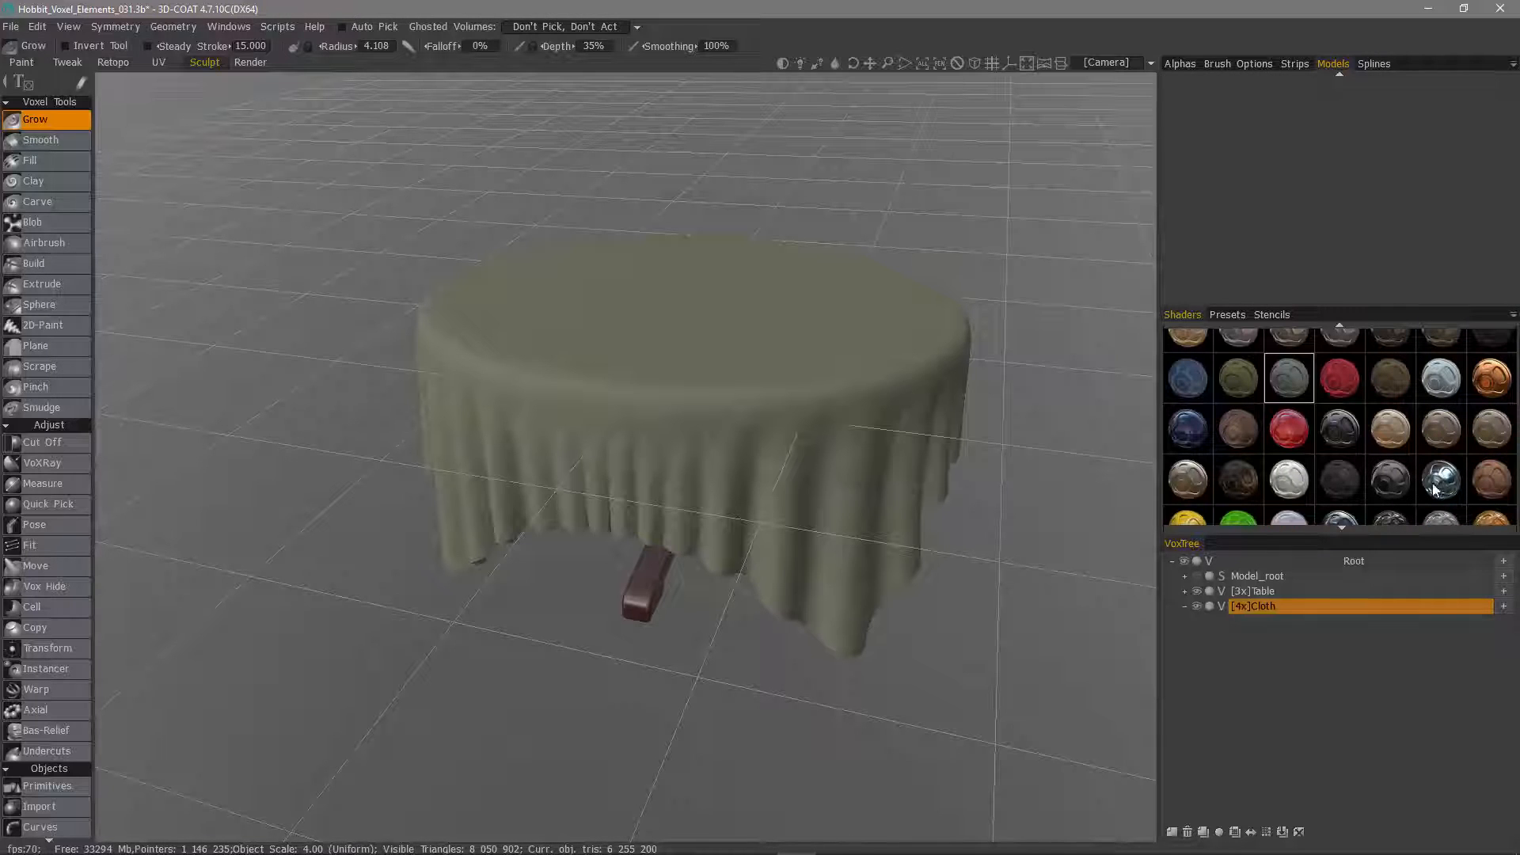
# - Store the Cloth volume as a model in the new library folder with a polygon reduction of about 76%
pyautogui.moveTo(1483, 605); pyautogui.dragTo(1362, 185)
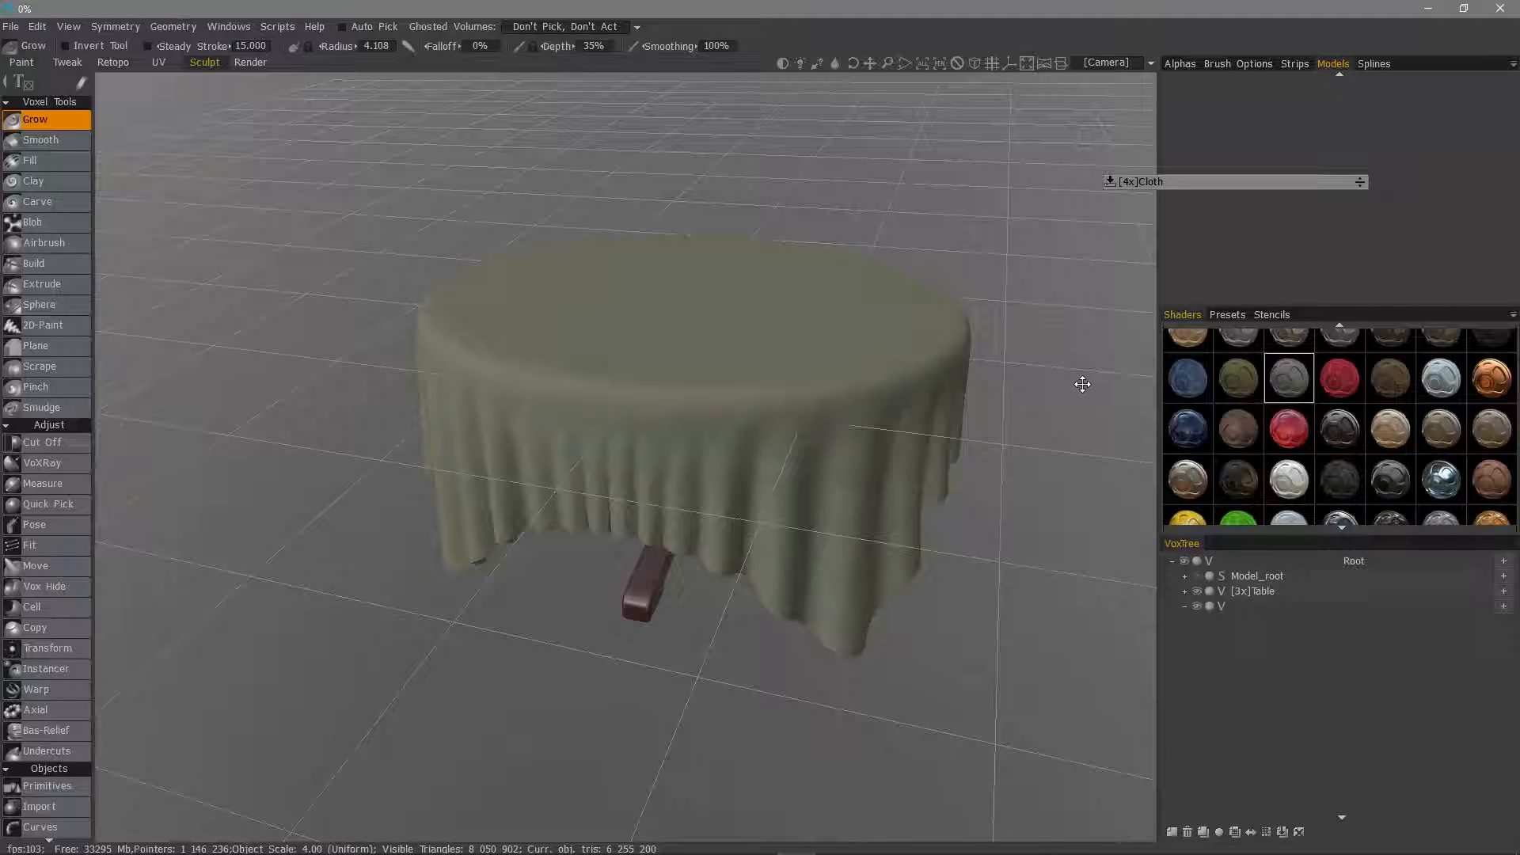
pyautogui.moveTo(725, 501)
pyautogui.mouseDown()
pyautogui.moveTo(797, 503)
pyautogui.moveTo(688, 501)
pyautogui.moveTo(744, 500)
pyautogui.mouseUp()
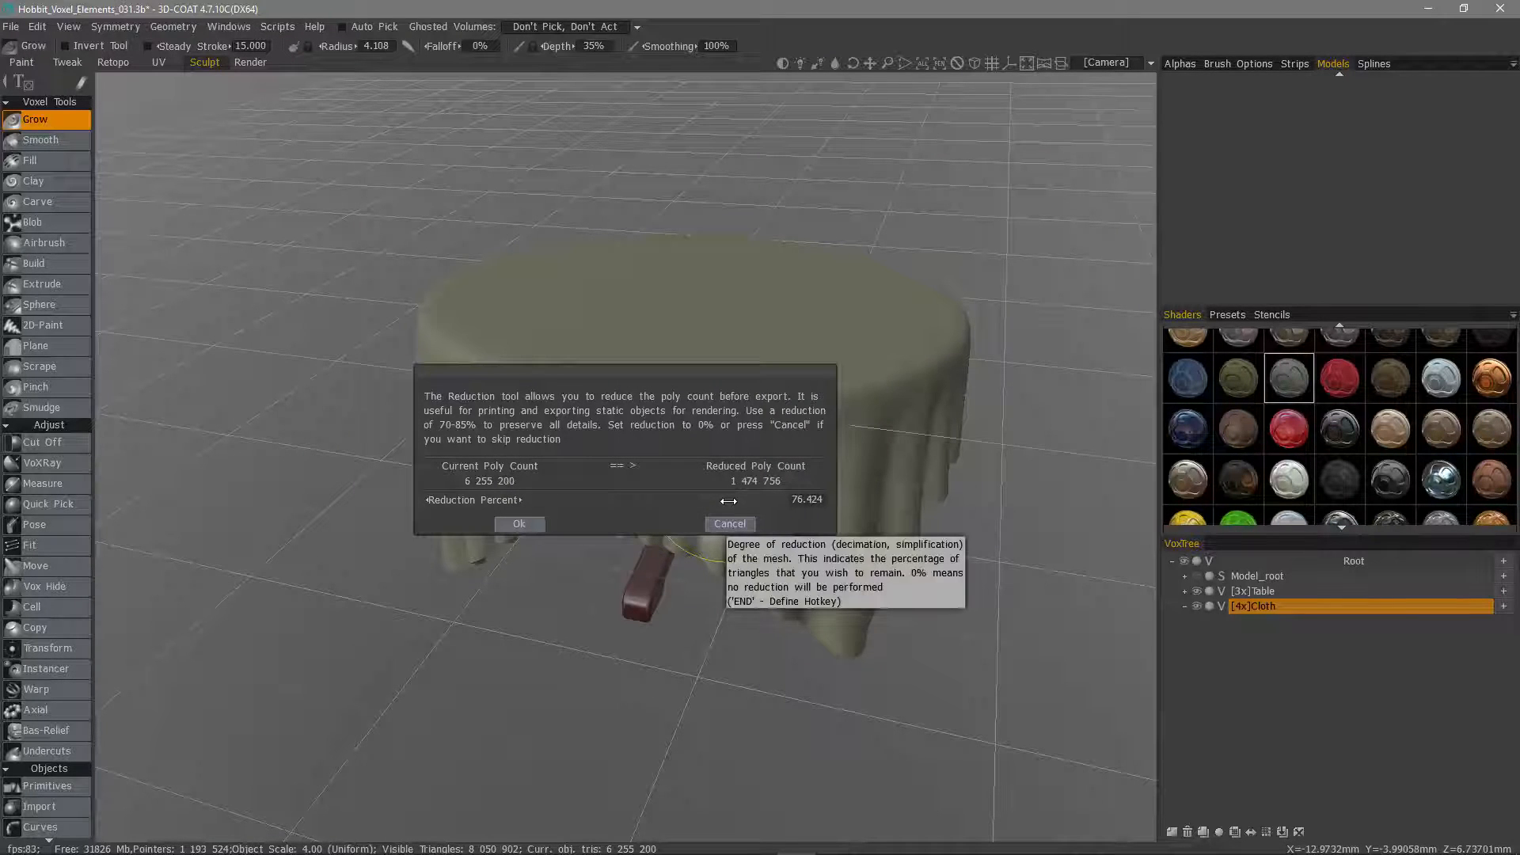
pyautogui.click(518, 523)
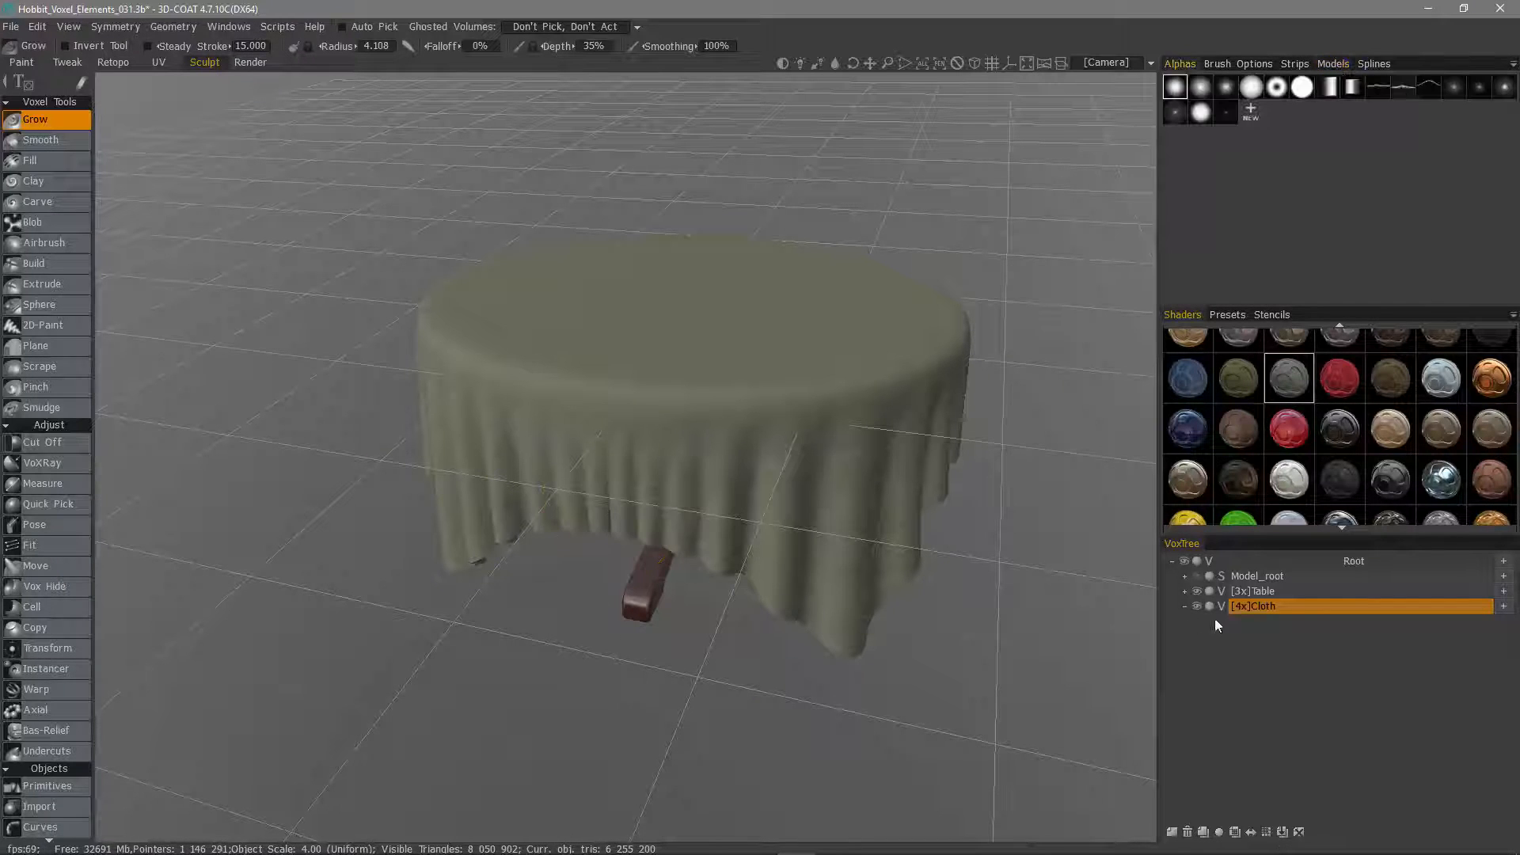
# - Save the Cloth volume as a 3B file named cloth on the SSD_01 drive
pyautogui.rightClick(1275, 608)
pyautogui.moveTo(1276, 608)
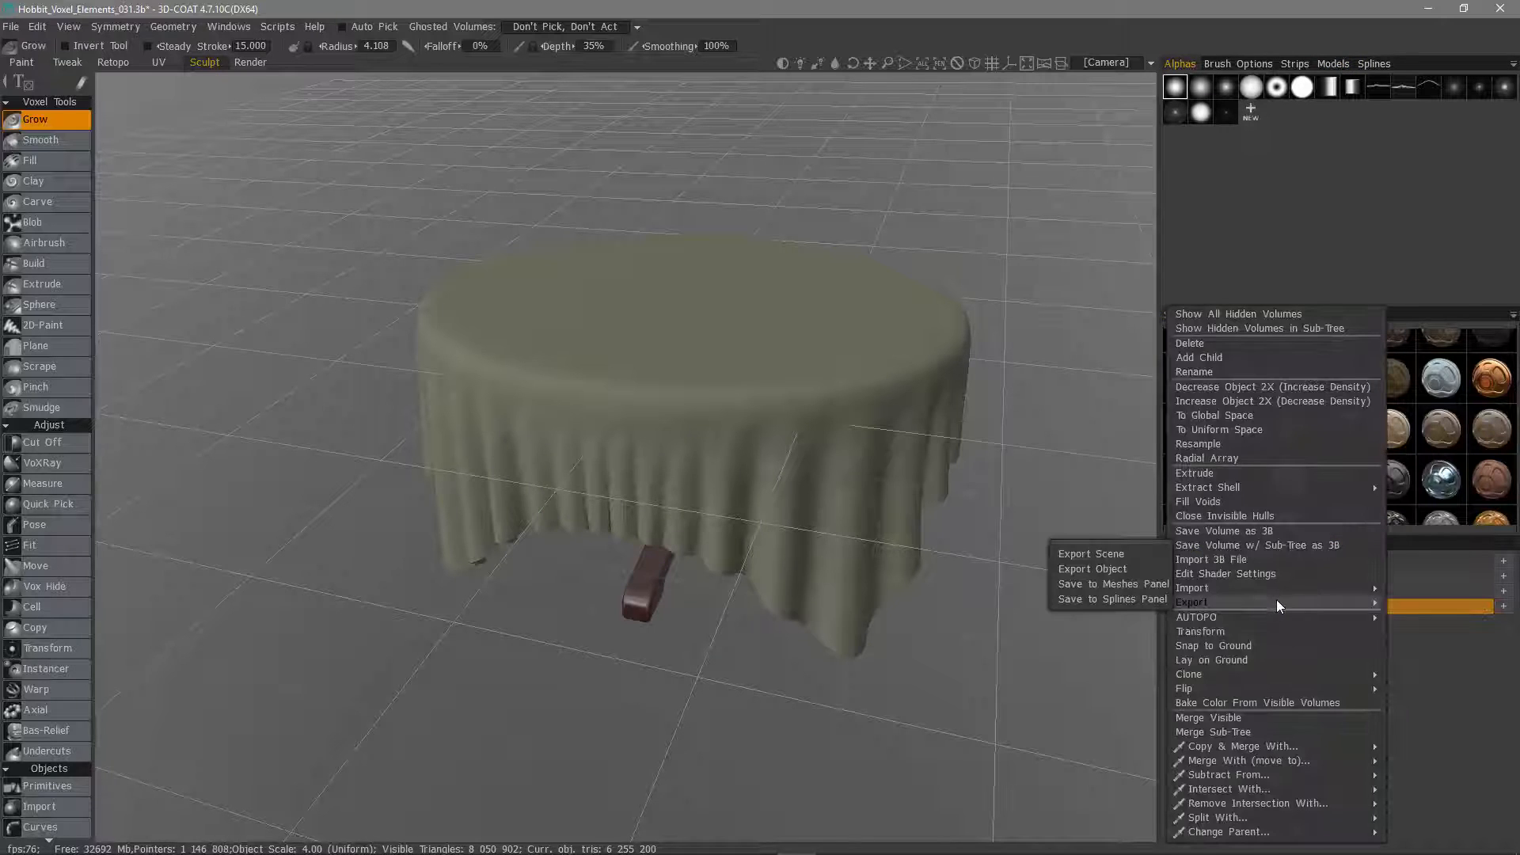
pyautogui.click(1252, 532)
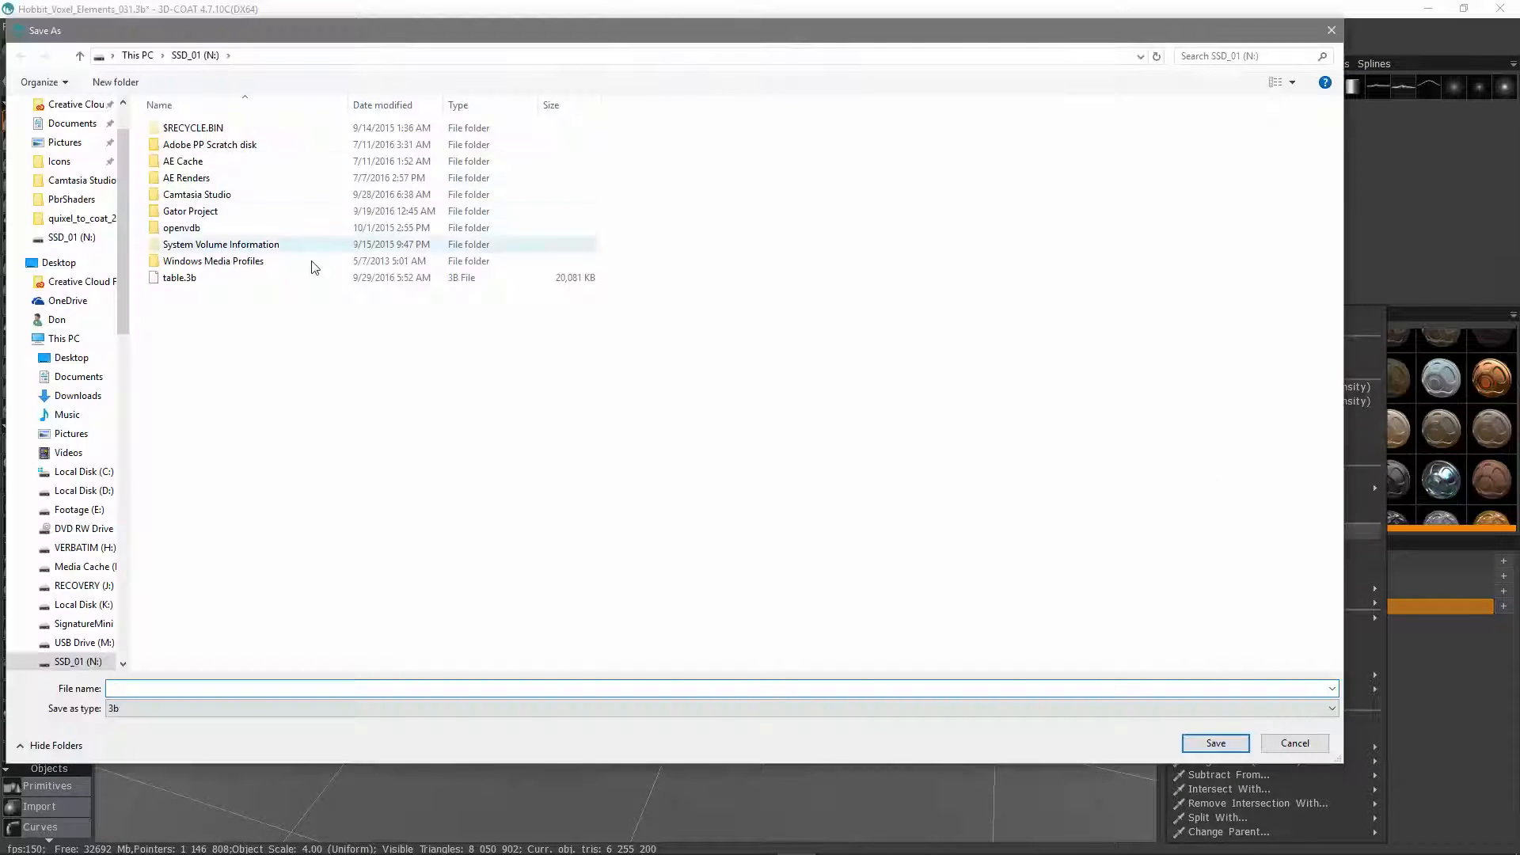
pyautogui.write('c')
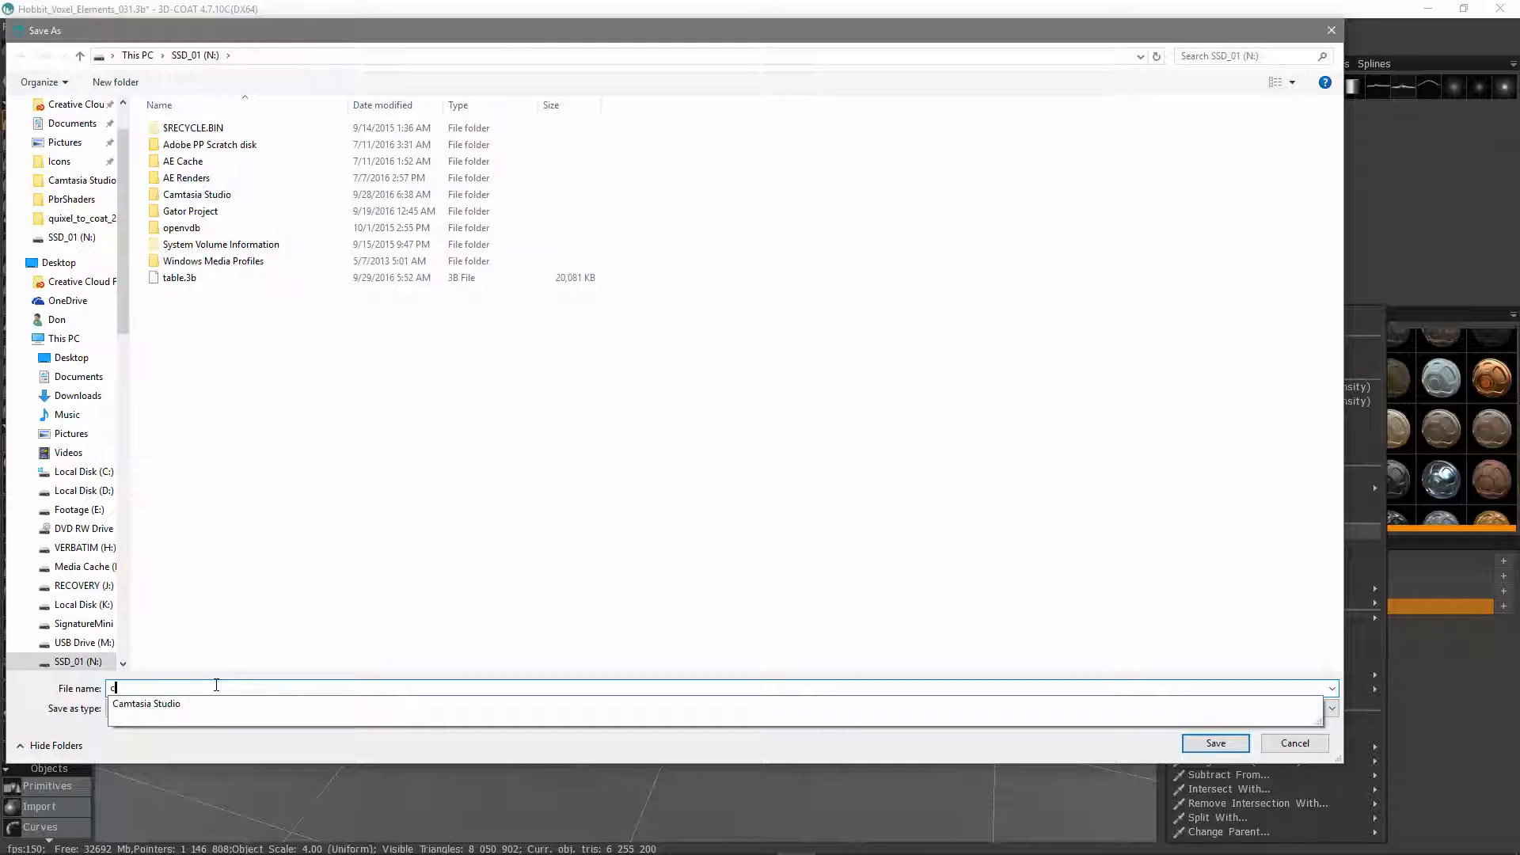
pyautogui.write('loth')
pyautogui.press('Return')
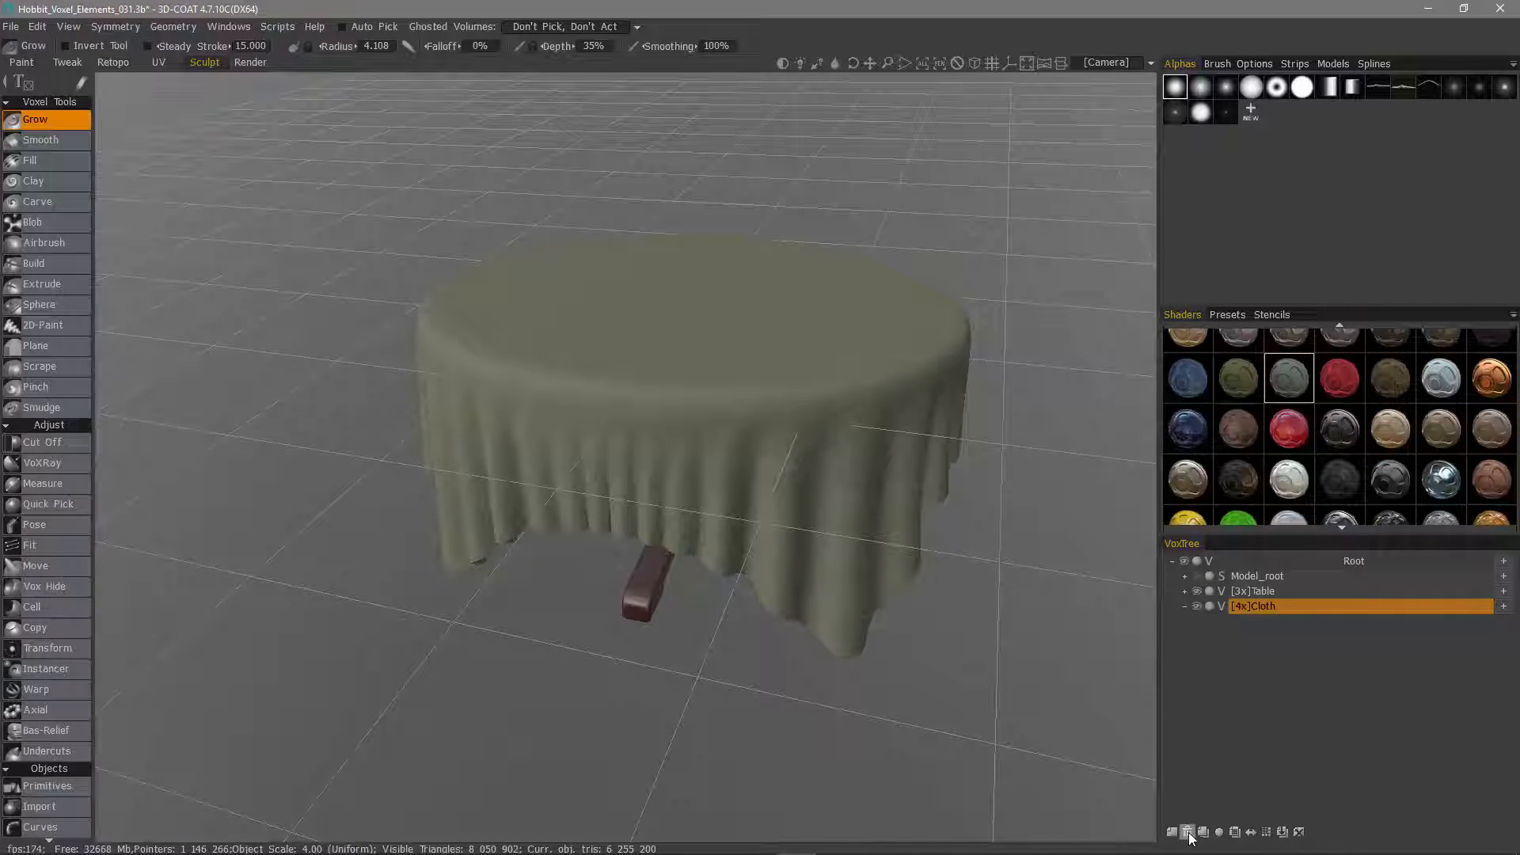
# - Delete the Cloth and Table volumes and show the Model_root character, viewing it from several angles
pyautogui.click(1266, 591)
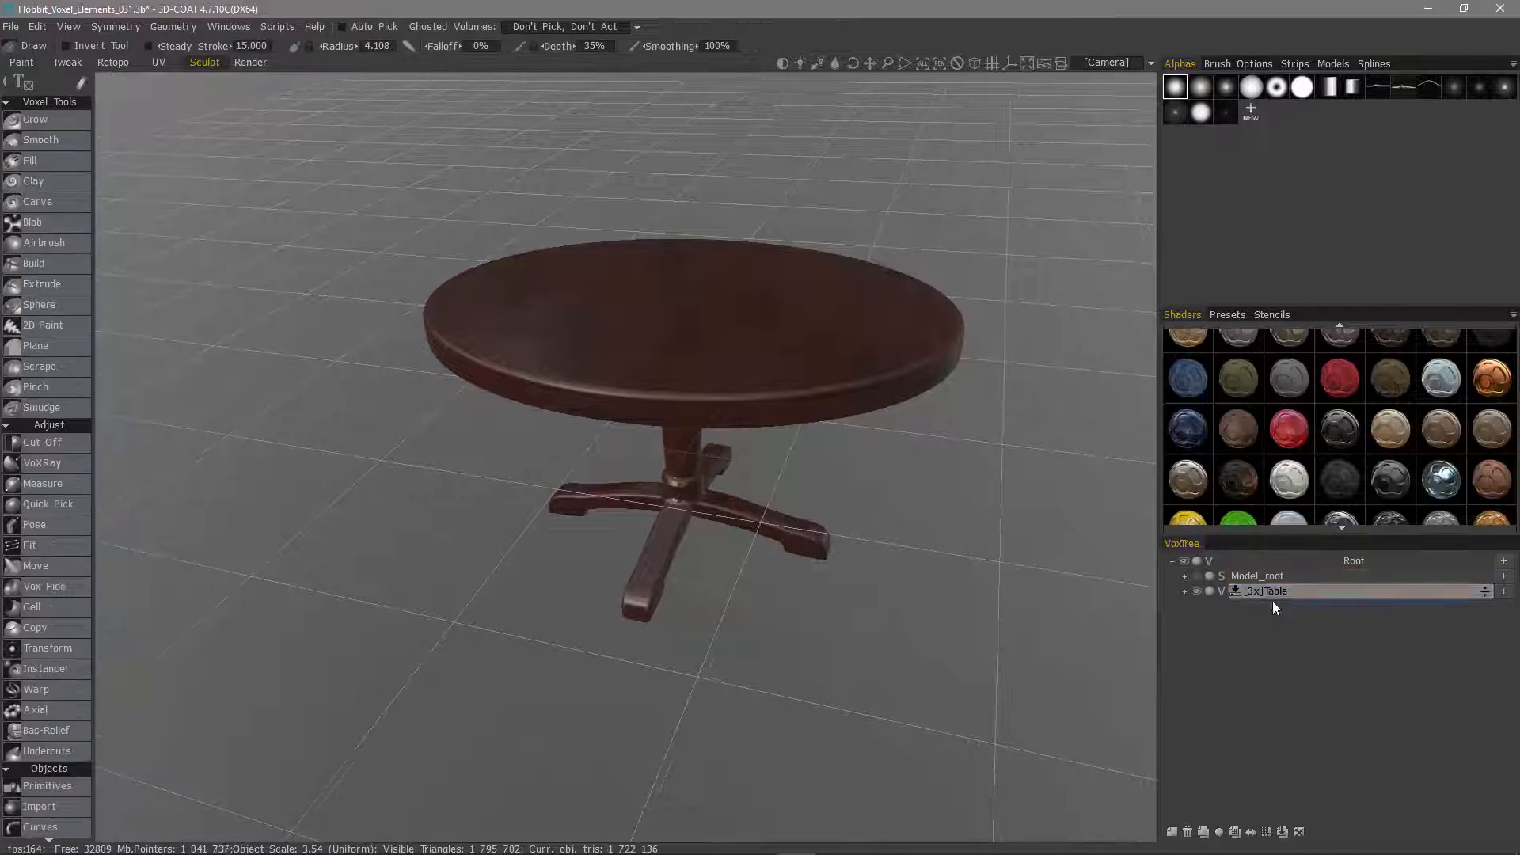
pyautogui.click(1187, 832)
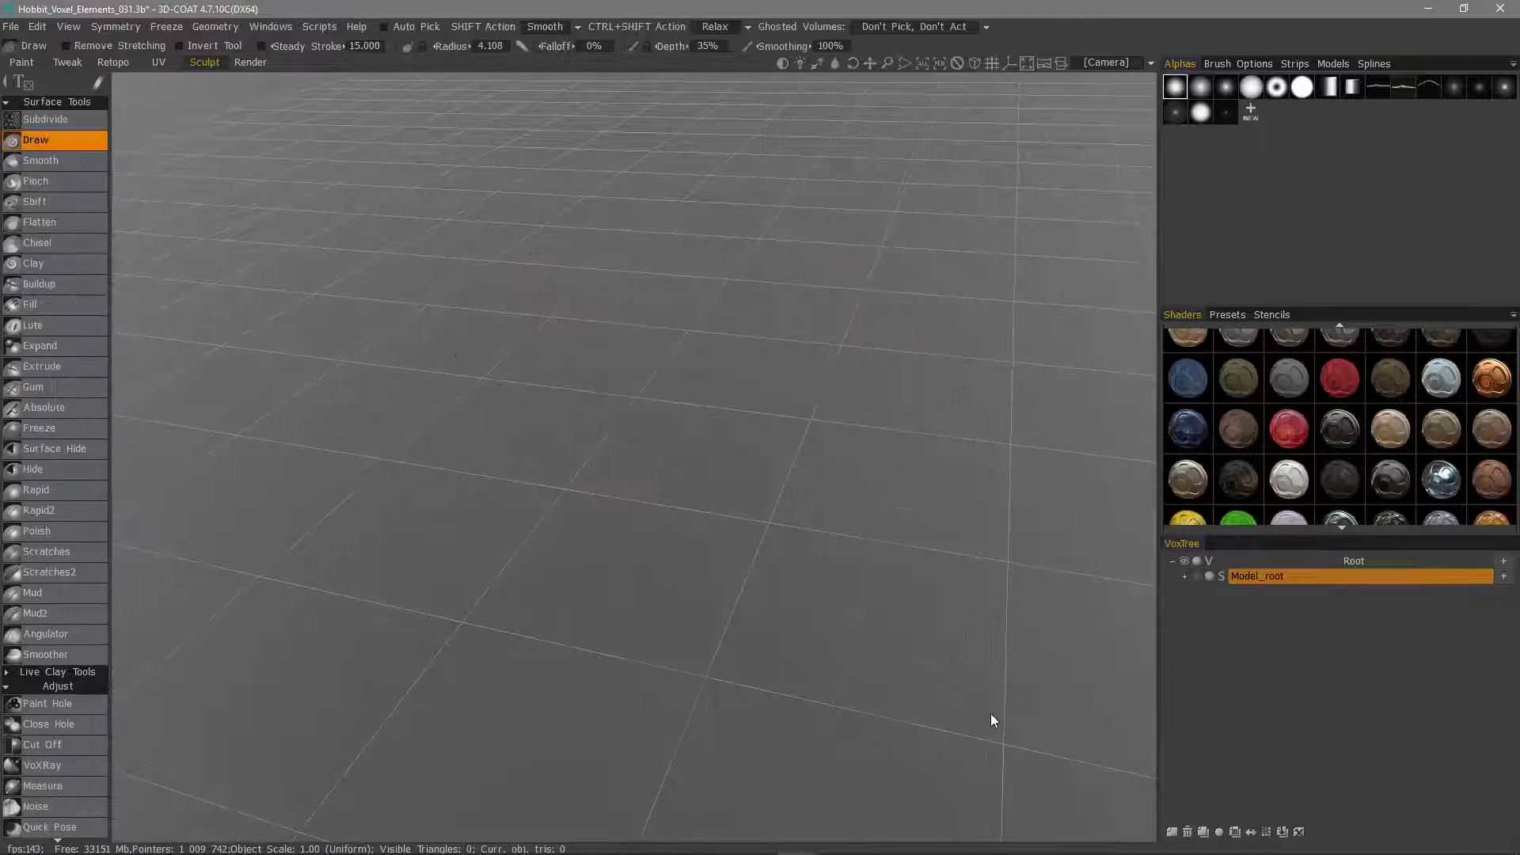
pyautogui.click(1197, 577)
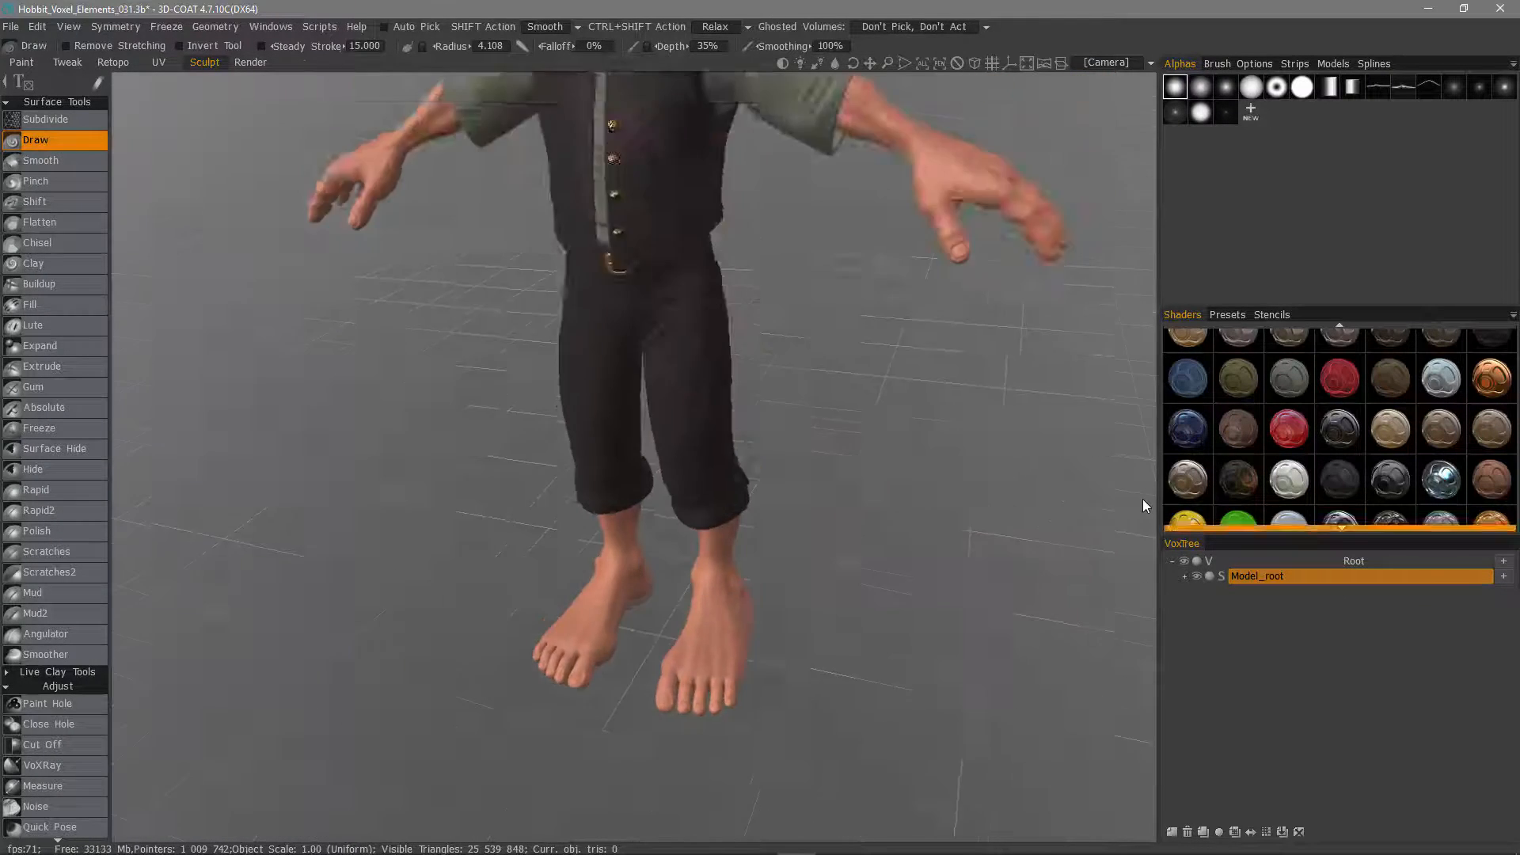
pyautogui.keyDown('alt'); pyautogui.moveTo(490, 317); pyautogui.dragTo(748, 377); pyautogui.keyUp('alt')
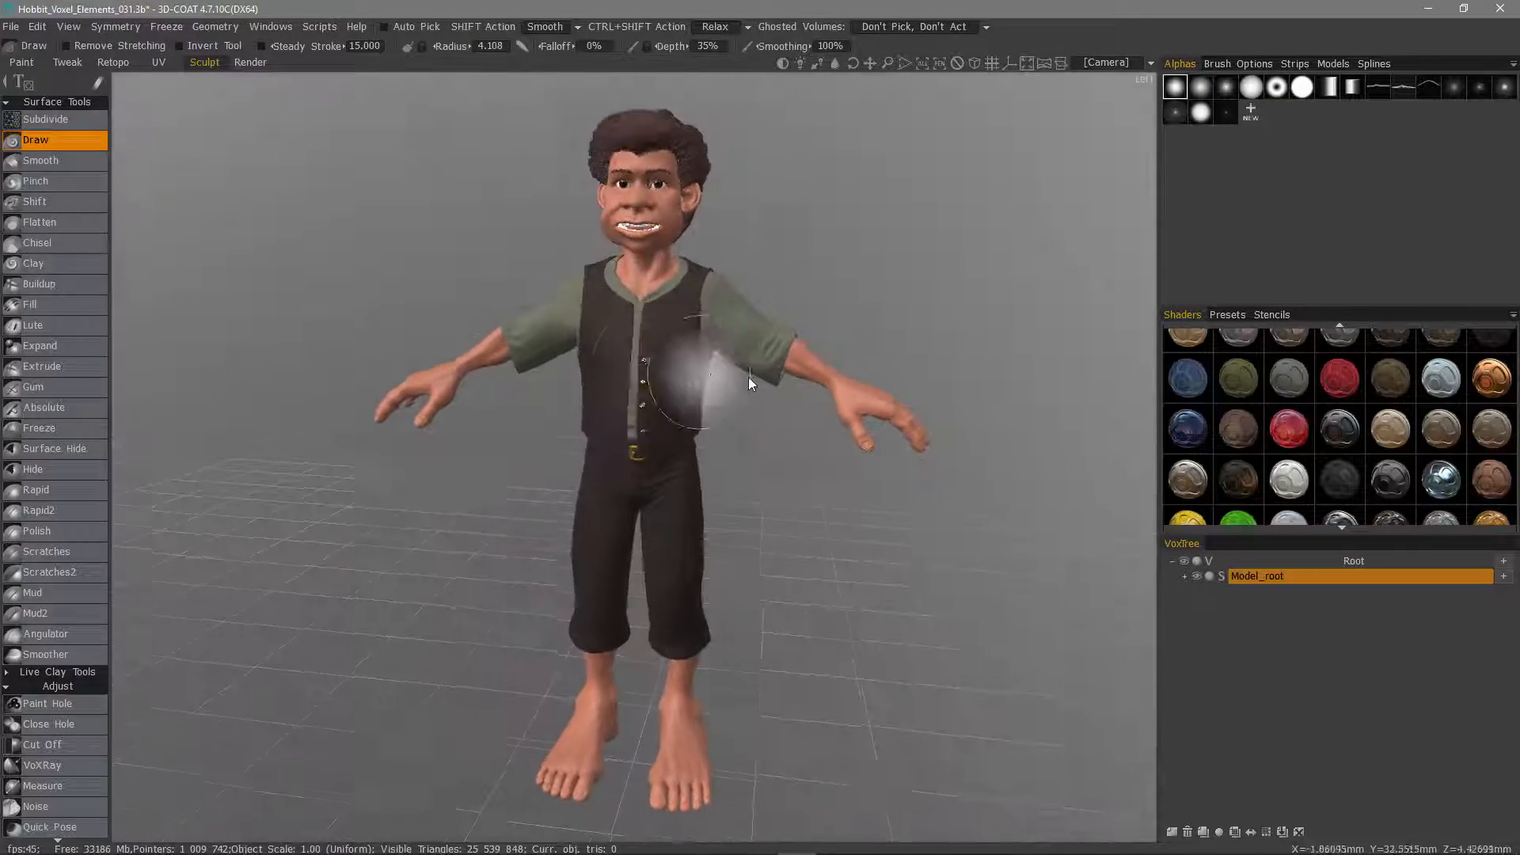
pyautogui.moveTo(753, 323)
pyautogui.keyDown('alt'); pyautogui.mouseDown()
pyautogui.moveTo(866, 474)
pyautogui.moveTo(853, 538)
pyautogui.moveTo(824, 515)
pyautogui.moveTo(739, 339)
pyautogui.mouseUp(); pyautogui.keyUp('alt')
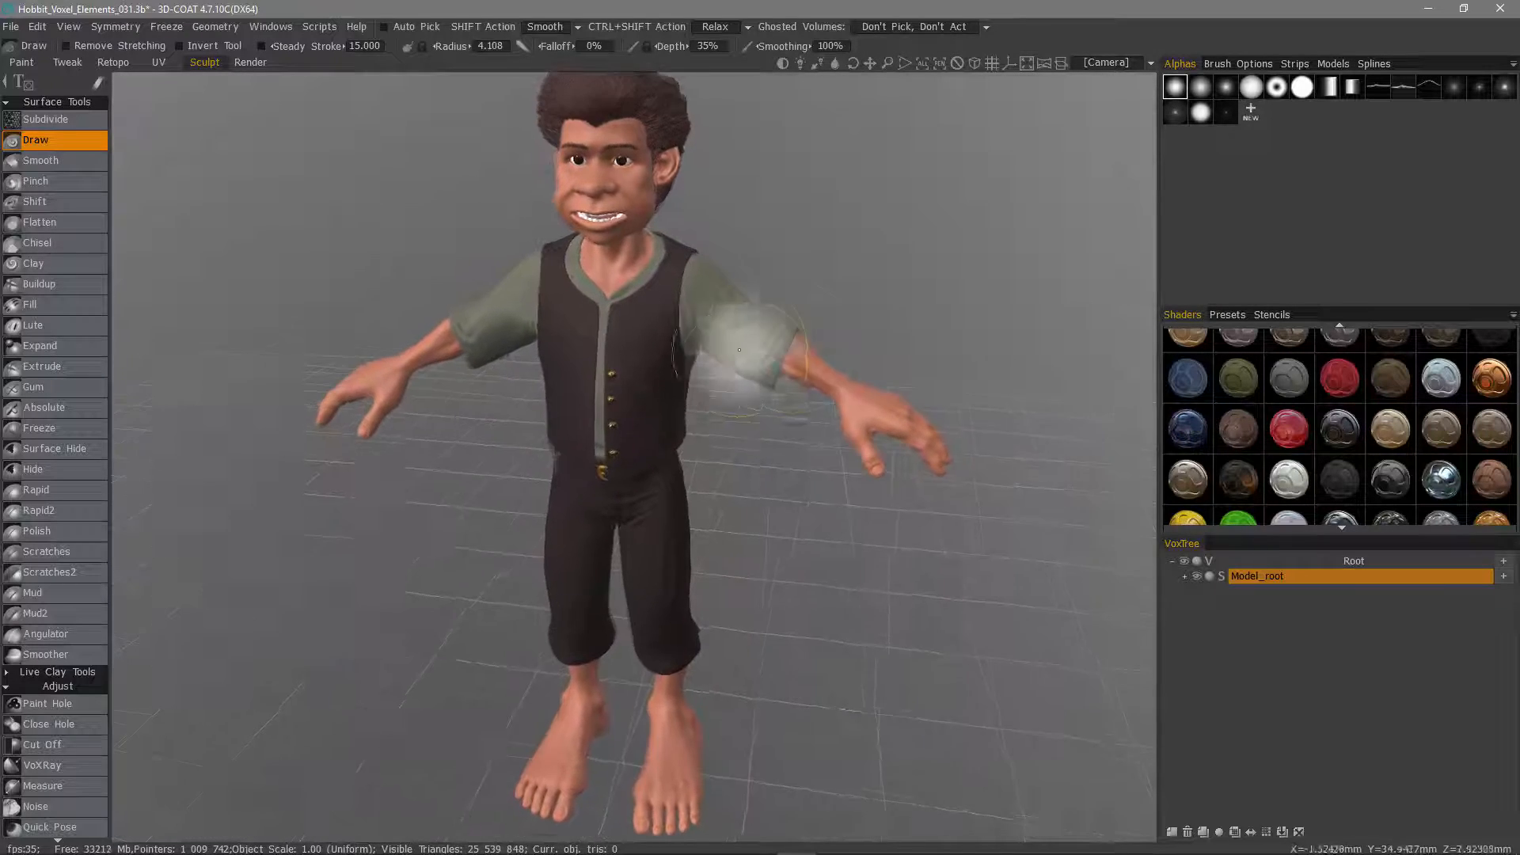
pyautogui.keyDown('alt'); pyautogui.moveTo(672, 591); pyautogui.dragTo(733, 347); pyautogui.keyUp('alt')
pyautogui.keyDown('alt'); pyautogui.moveTo(573, 563); pyautogui.dragTo(643, 587); pyautogui.keyUp('alt')
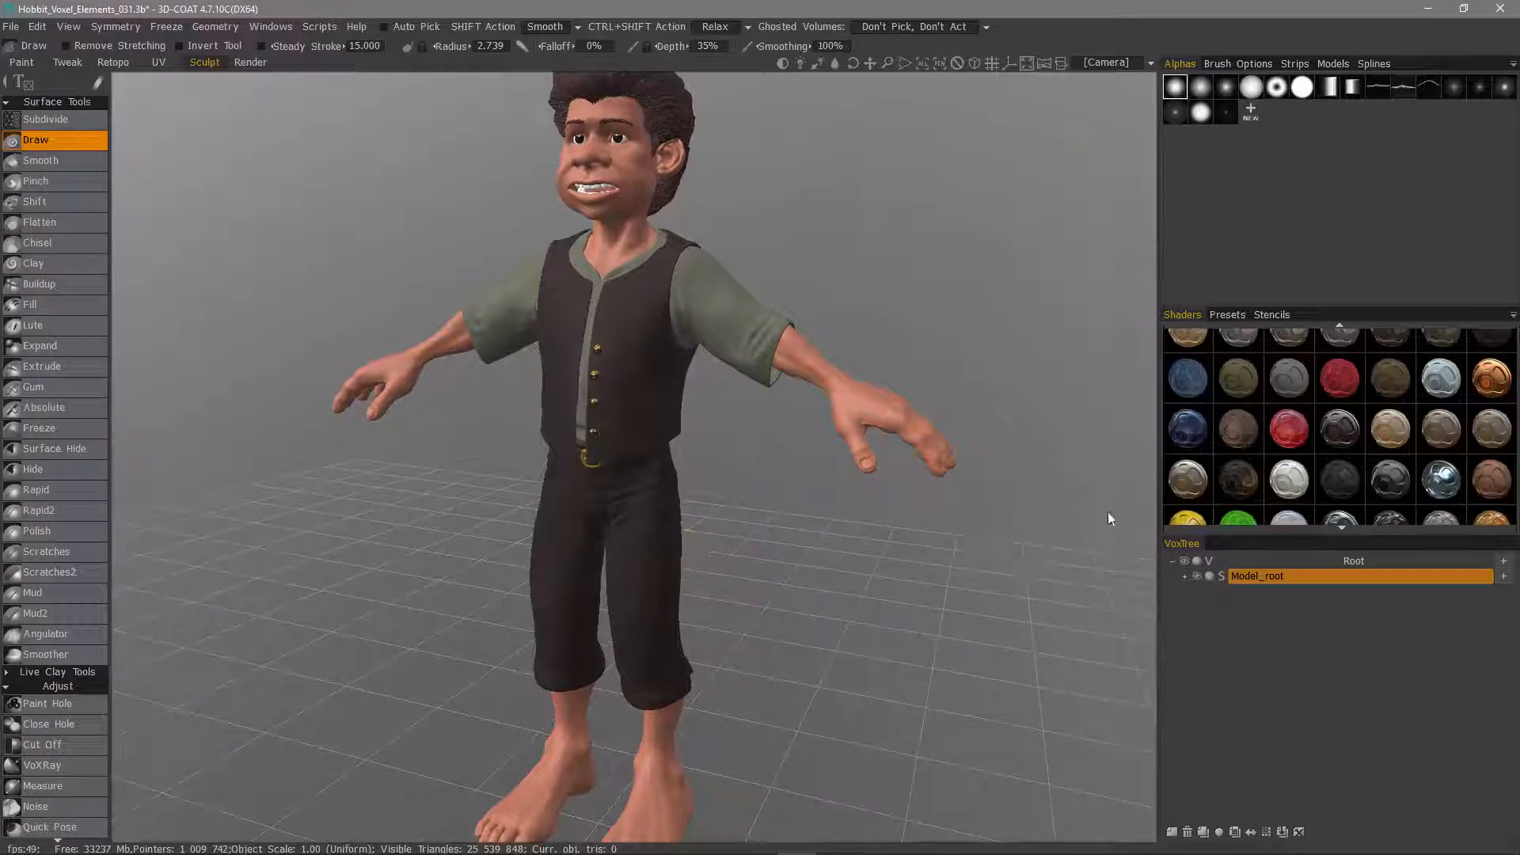
# - Expand Model_root and isolate the Body_Main_degrade volume so that all other character parts are hidden
pyautogui.click(1185, 577)
pyautogui.keyDown('alt'); pyautogui.moveTo(1021, 508); pyautogui.dragTo(1070, 572); pyautogui.keyUp('alt')
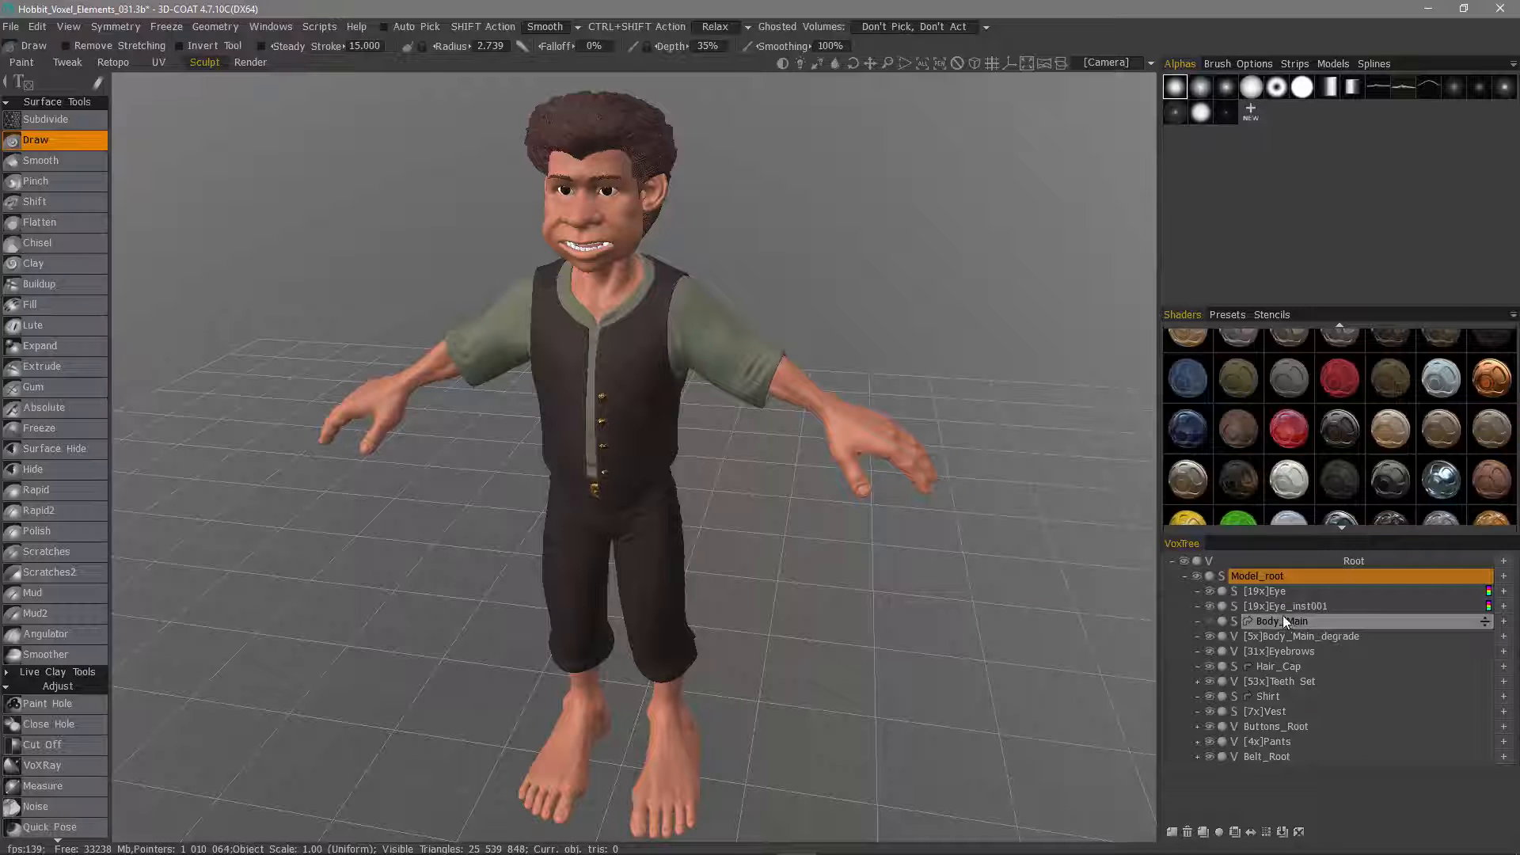
pyautogui.click(1294, 621)
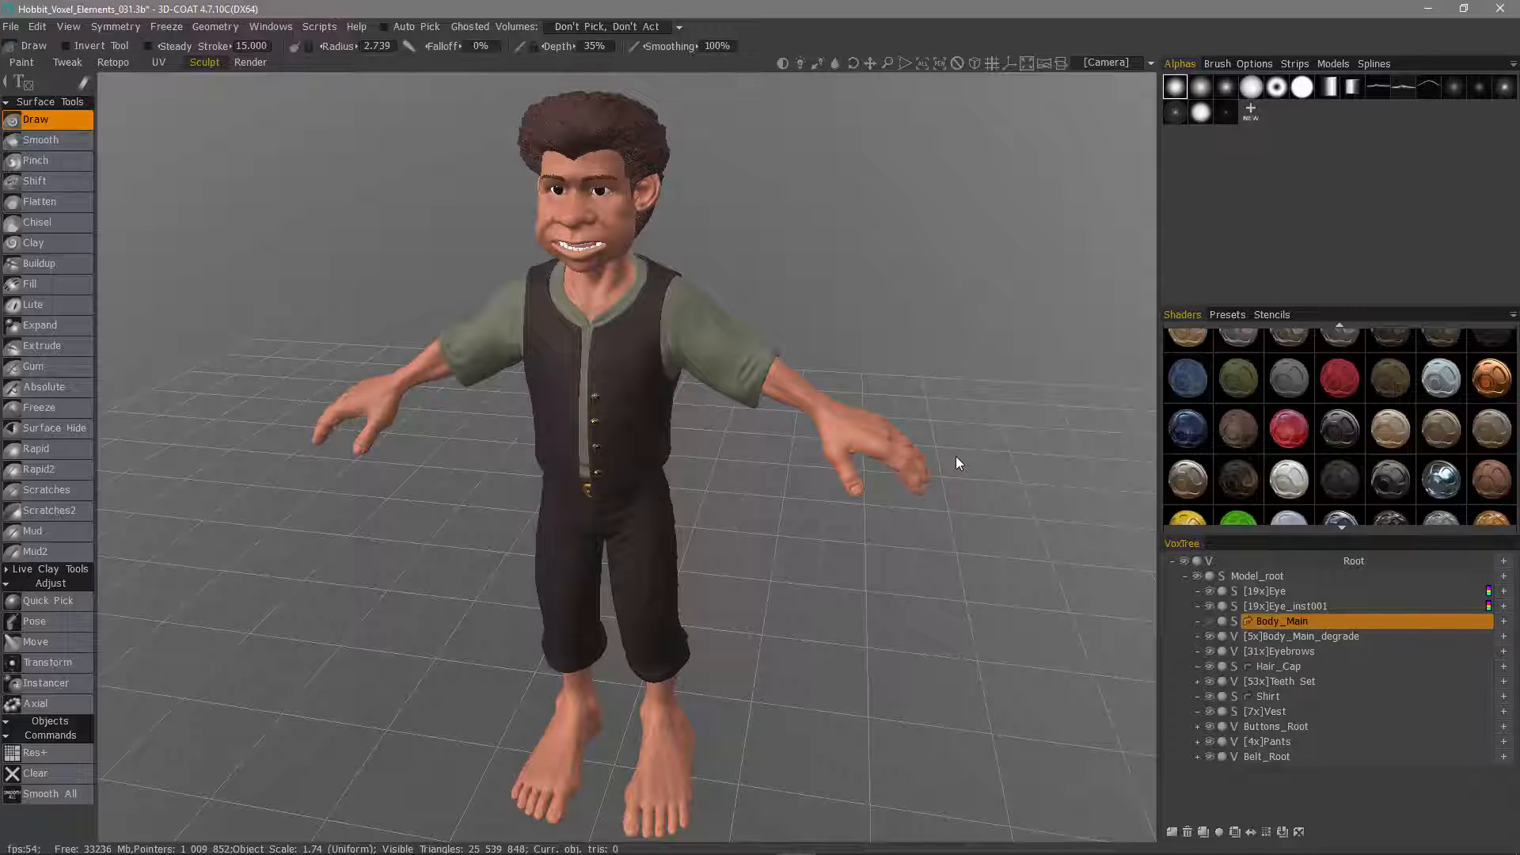
pyautogui.click(1290, 636)
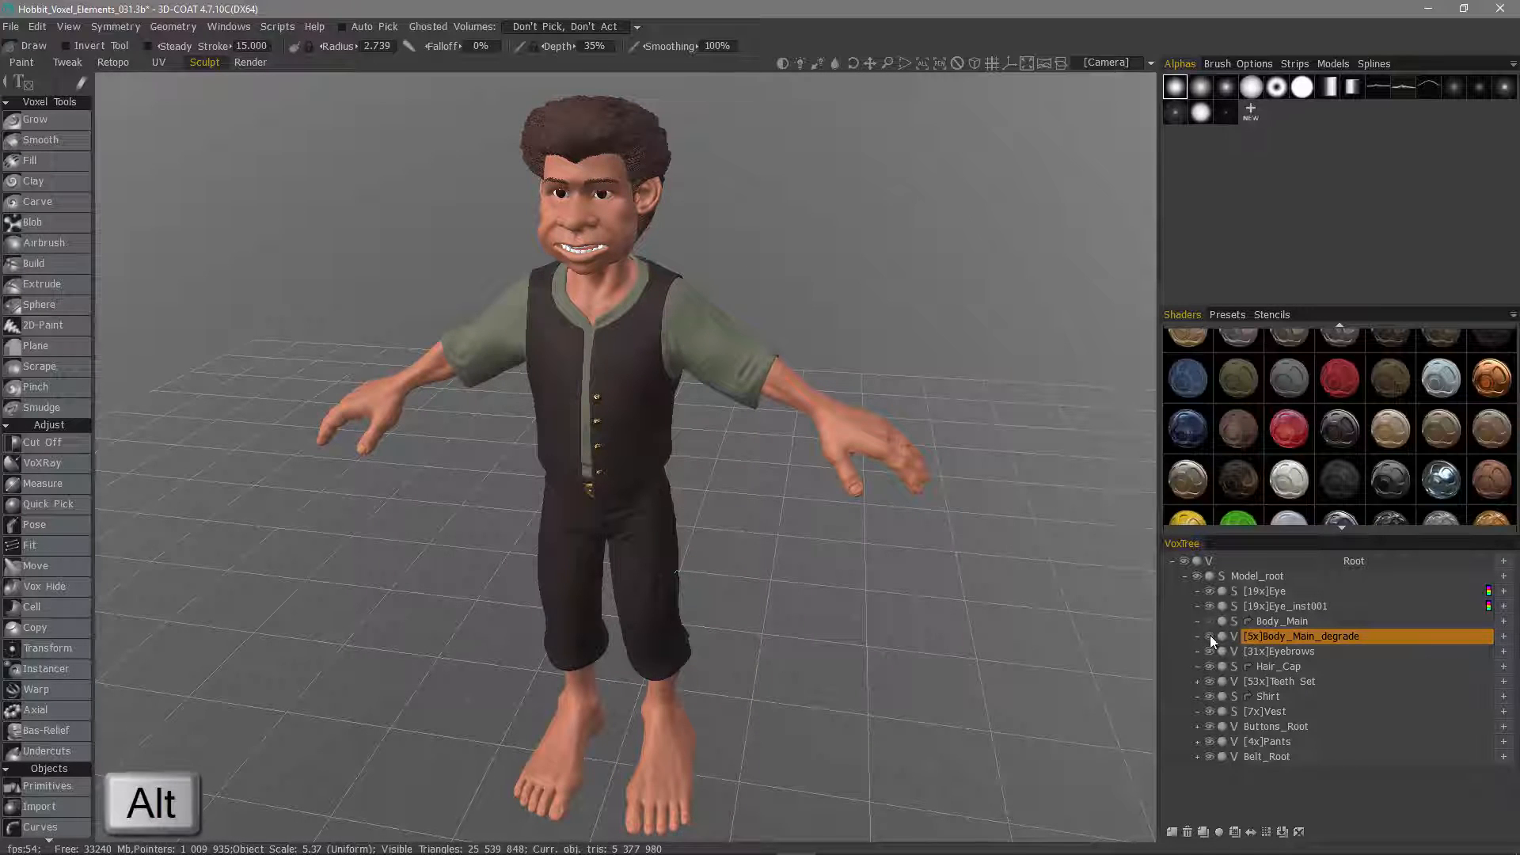
pyautogui.keyDown('alt'); pyautogui.click(1208, 636); pyautogui.keyUp('alt')
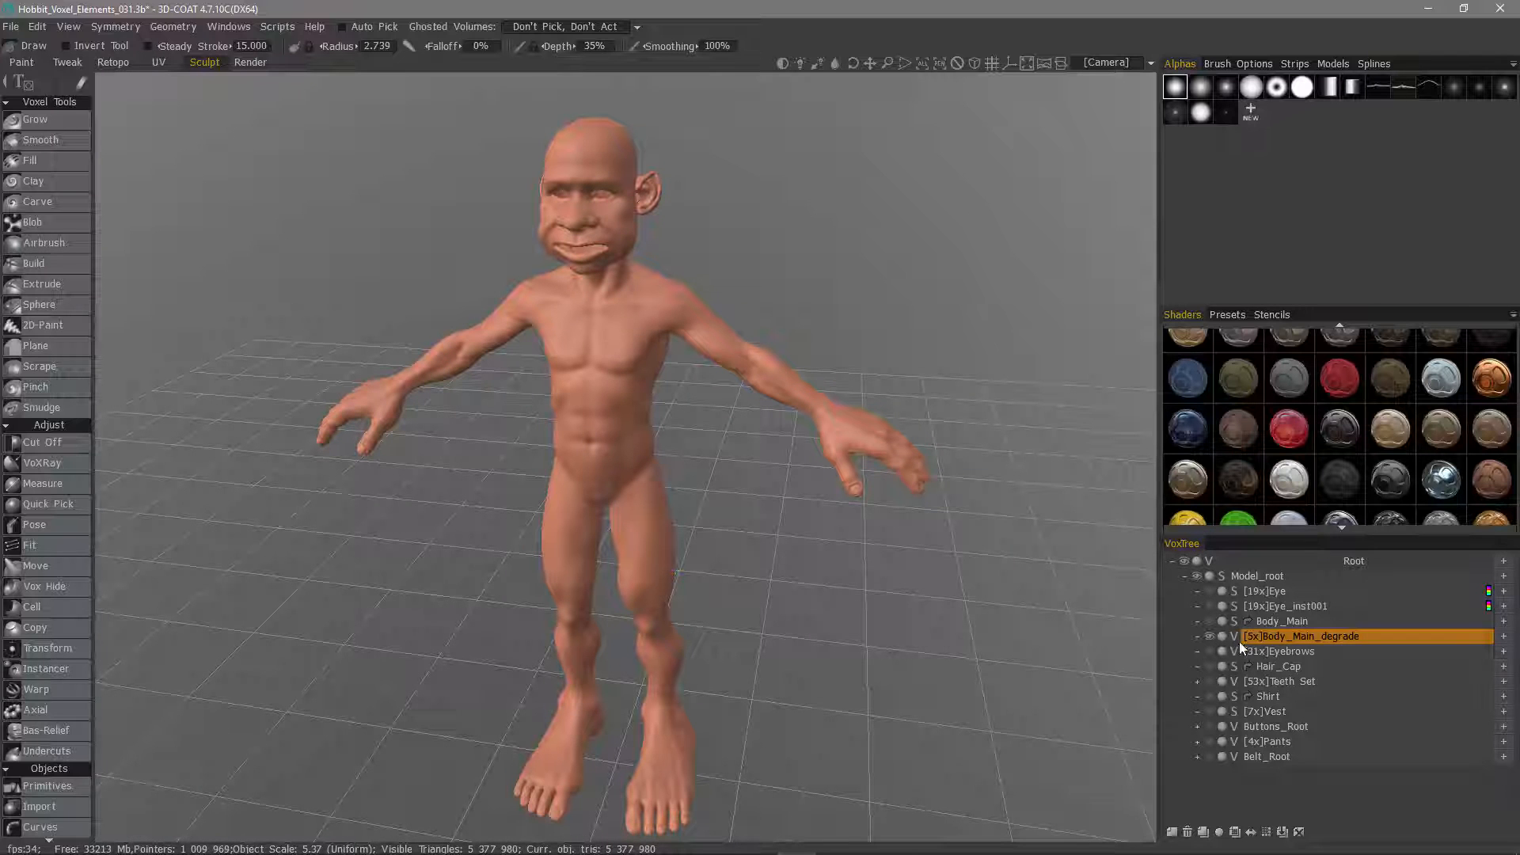
# - Switch to the Retopo workspace and hide the Pants retopo mesh on the isolated body
pyautogui.moveTo(1135, 681); pyautogui.dragTo(126, 83)
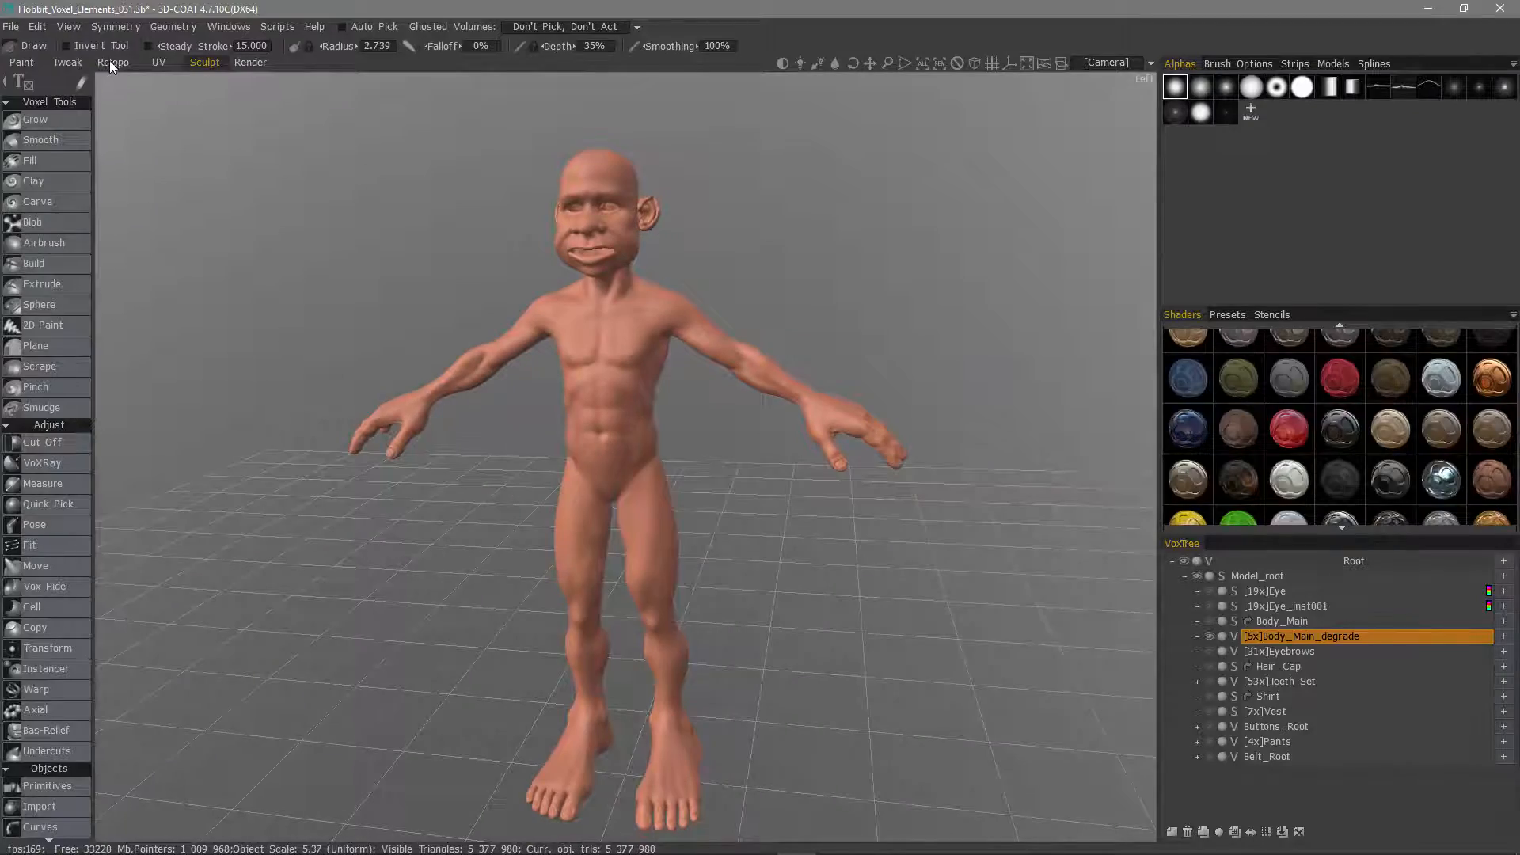
pyautogui.click(112, 61)
pyautogui.moveTo(244, 328); pyautogui.dragTo(543, 397)
pyautogui.moveTo(649, 710); pyautogui.dragTo(869, 640)
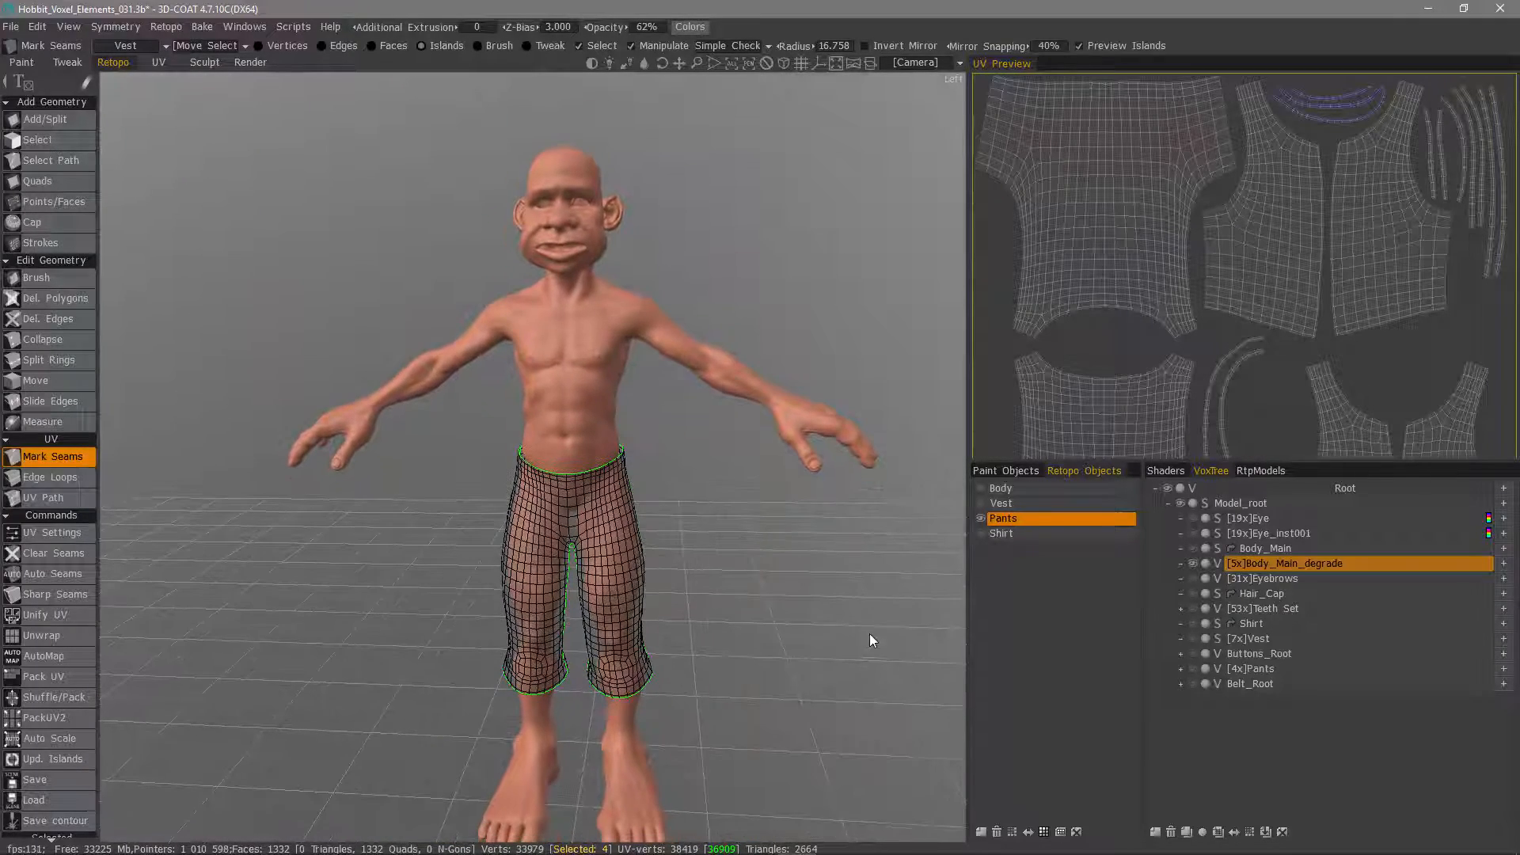
pyautogui.click(981, 519)
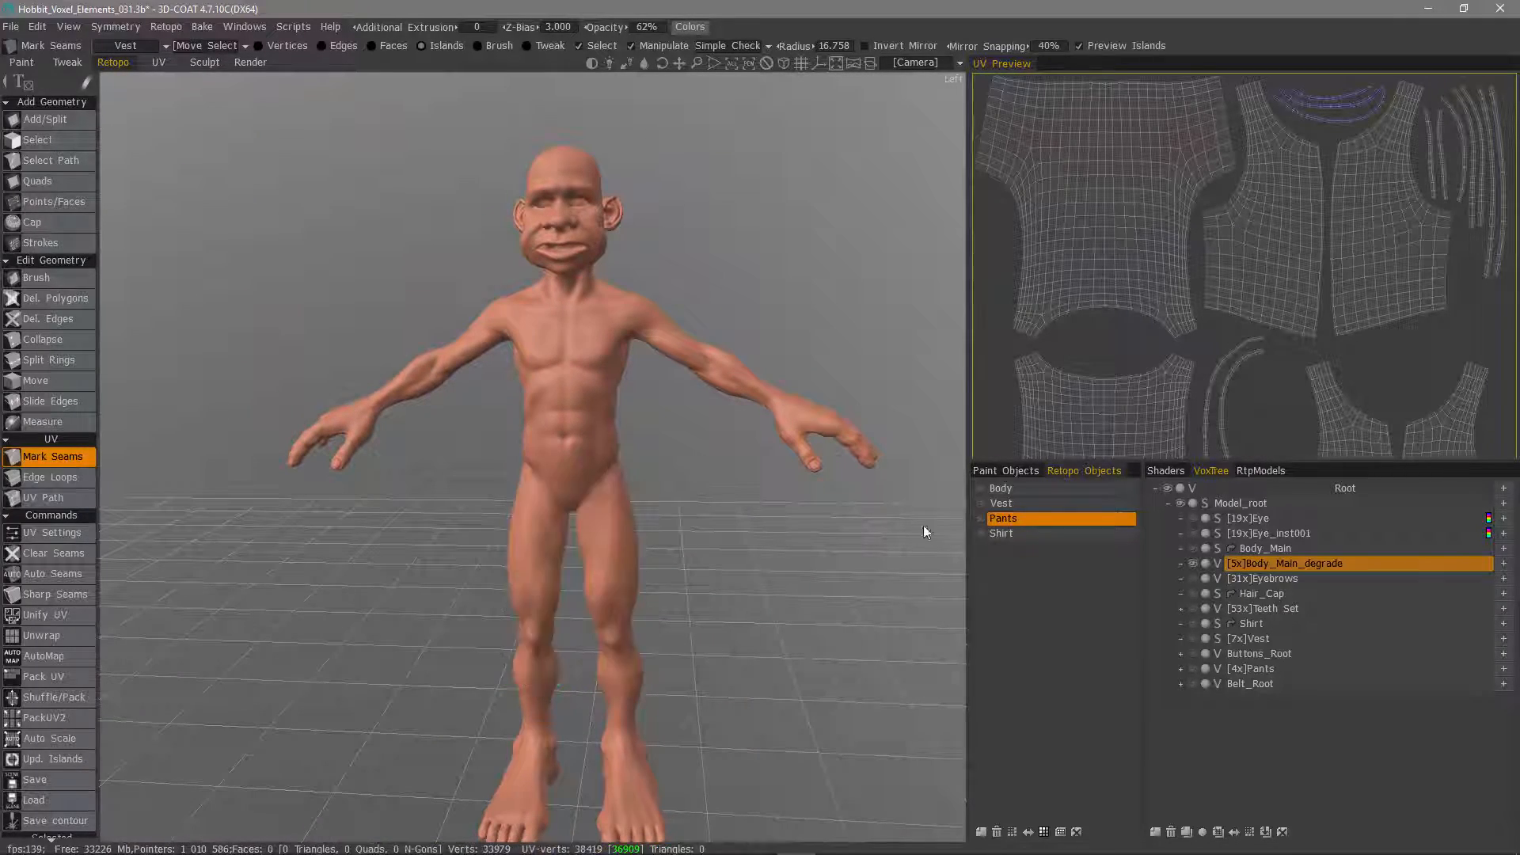
pyautogui.moveTo(915, 484); pyautogui.dragTo(787, 527)
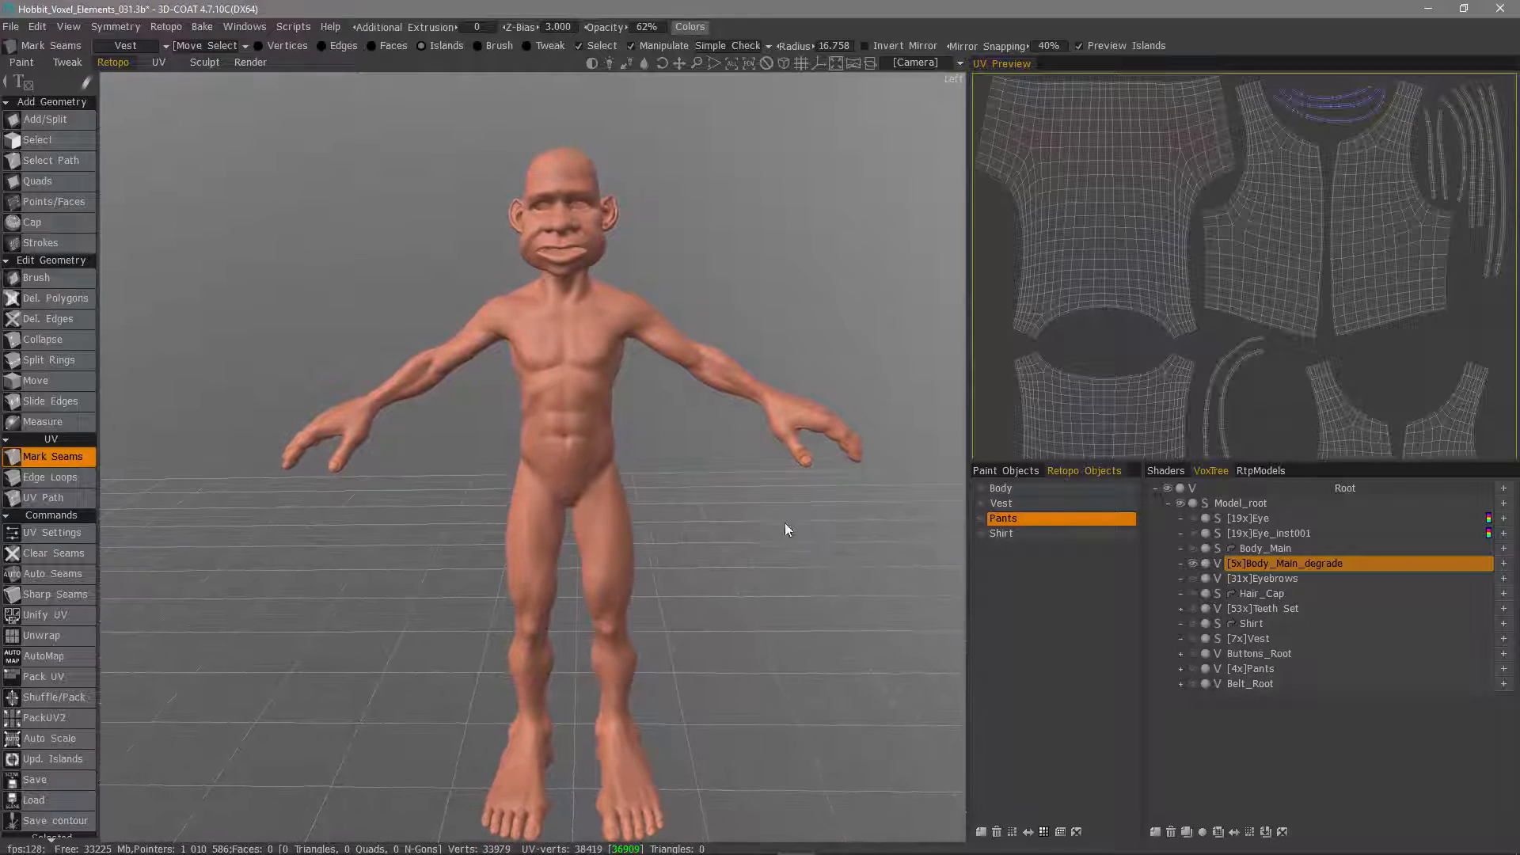
# - Activate the Strokes tool and show the Z-axis symmetry plane on the body
pyautogui.moveTo(178, 341); pyautogui.dragTo(150, 251)
pyautogui.click(51, 243)
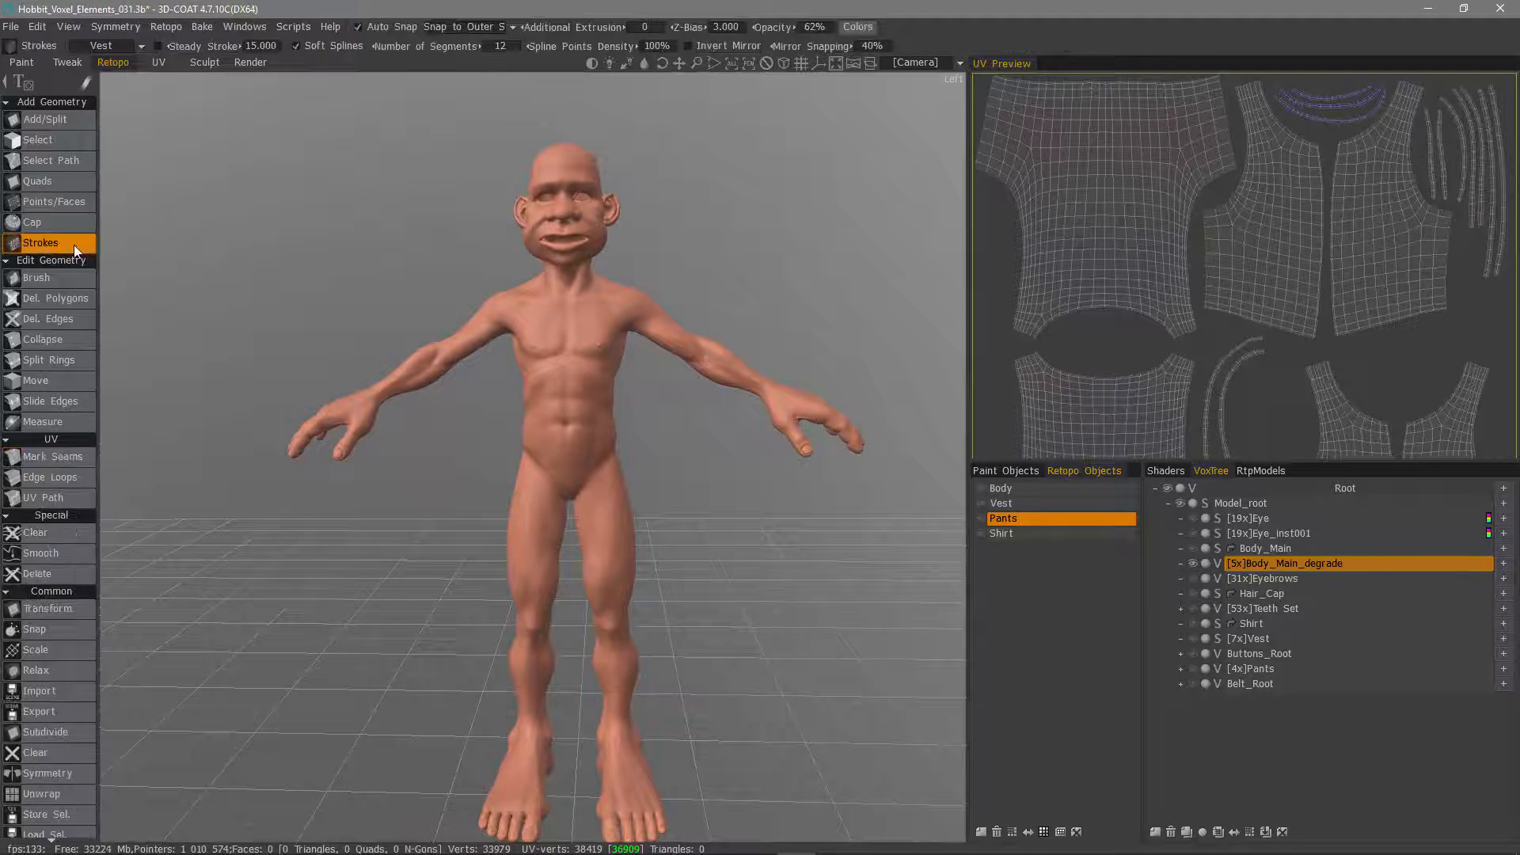
pyautogui.moveTo(394, 364); pyautogui.dragTo(417, 422)
pyautogui.keyDown('alt'); pyautogui.moveTo(453, 405); pyautogui.dragTo(752, 501); pyautogui.keyUp('alt')
pyautogui.press('s')
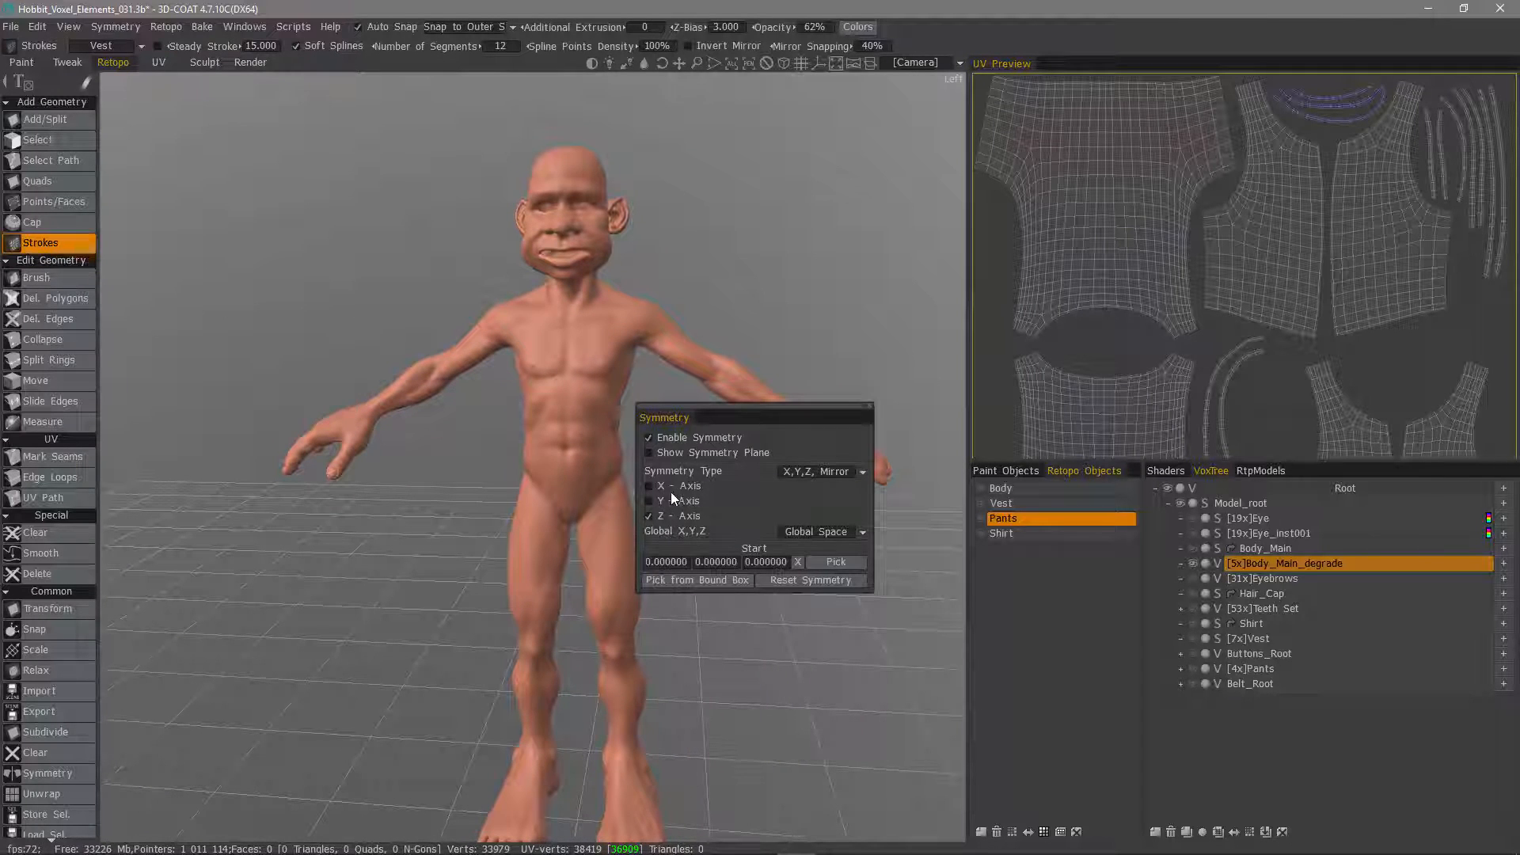
pyautogui.click(665, 452)
pyautogui.keyDown('alt'); pyautogui.moveTo(515, 443); pyautogui.dragTo(654, 411); pyautogui.keyUp('alt')
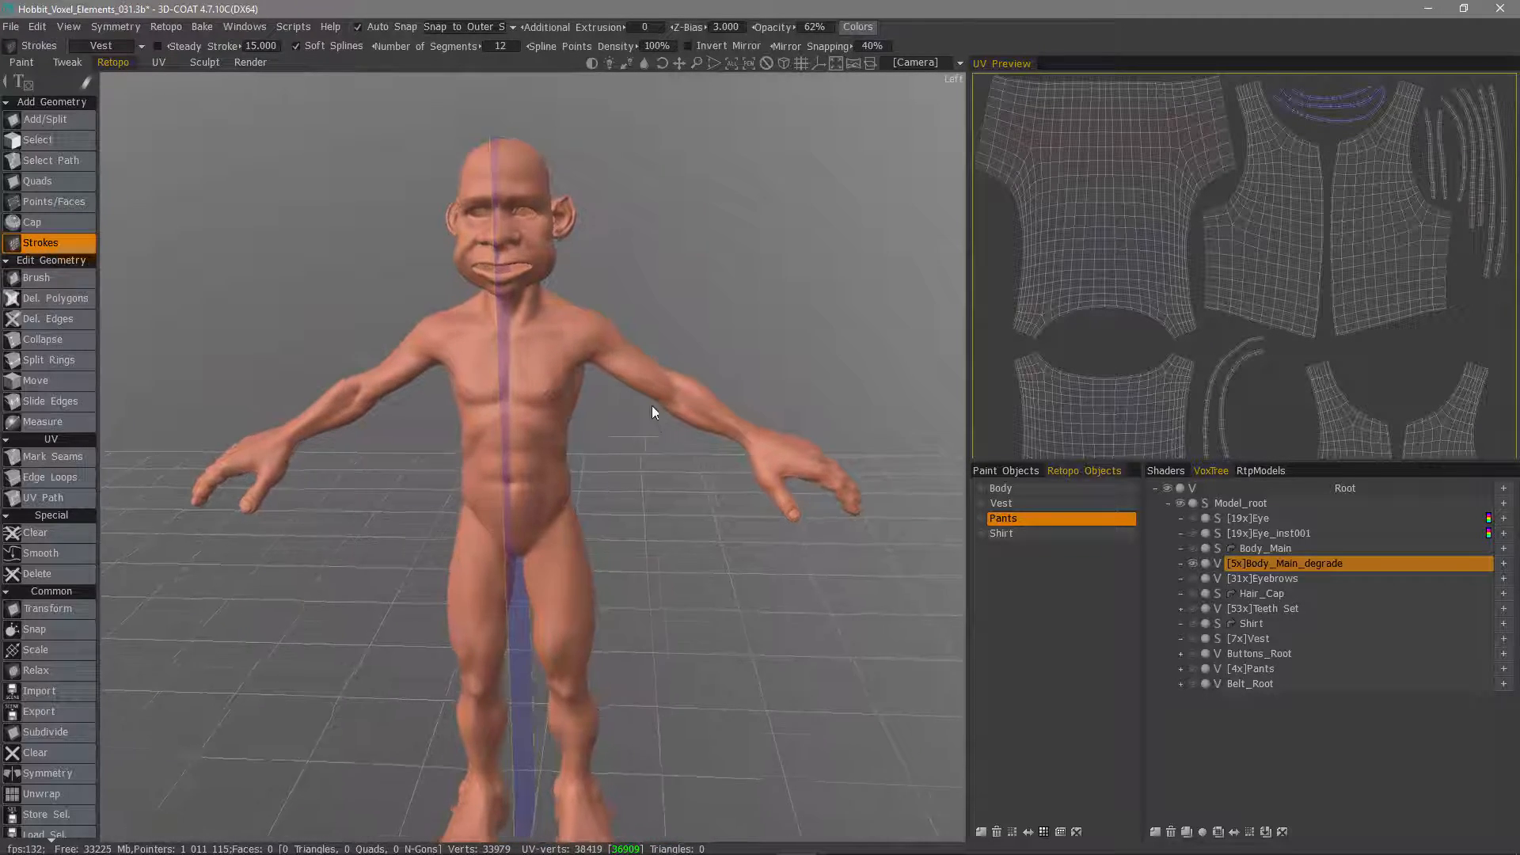
# - Create a new retopo group and rename it Shirt
pyautogui.scroll(2, 654, 411)
pyautogui.click(982, 833)
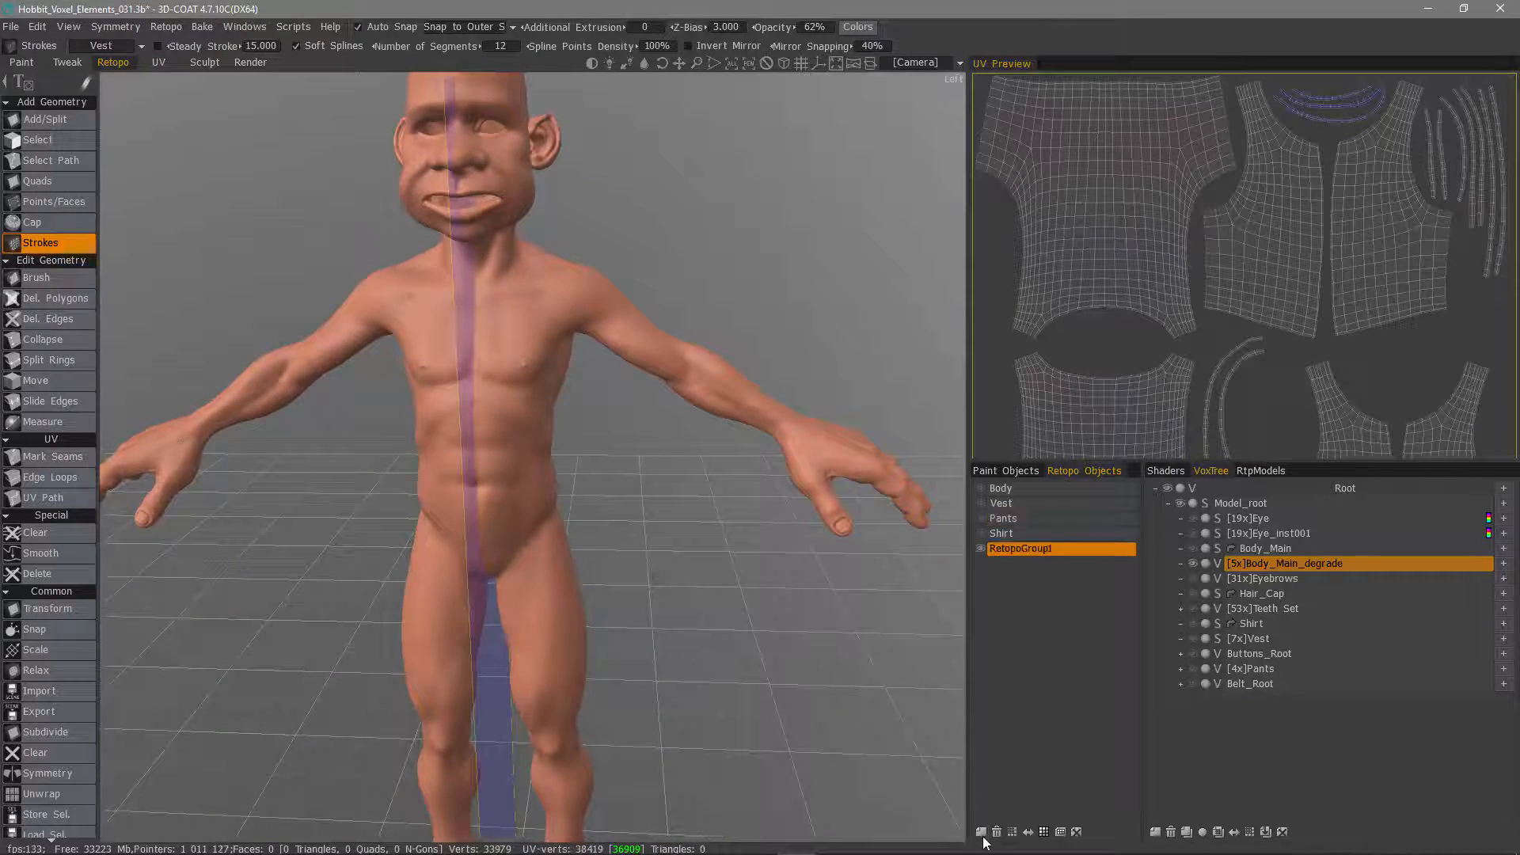
pyautogui.doubleClick(1037, 548)
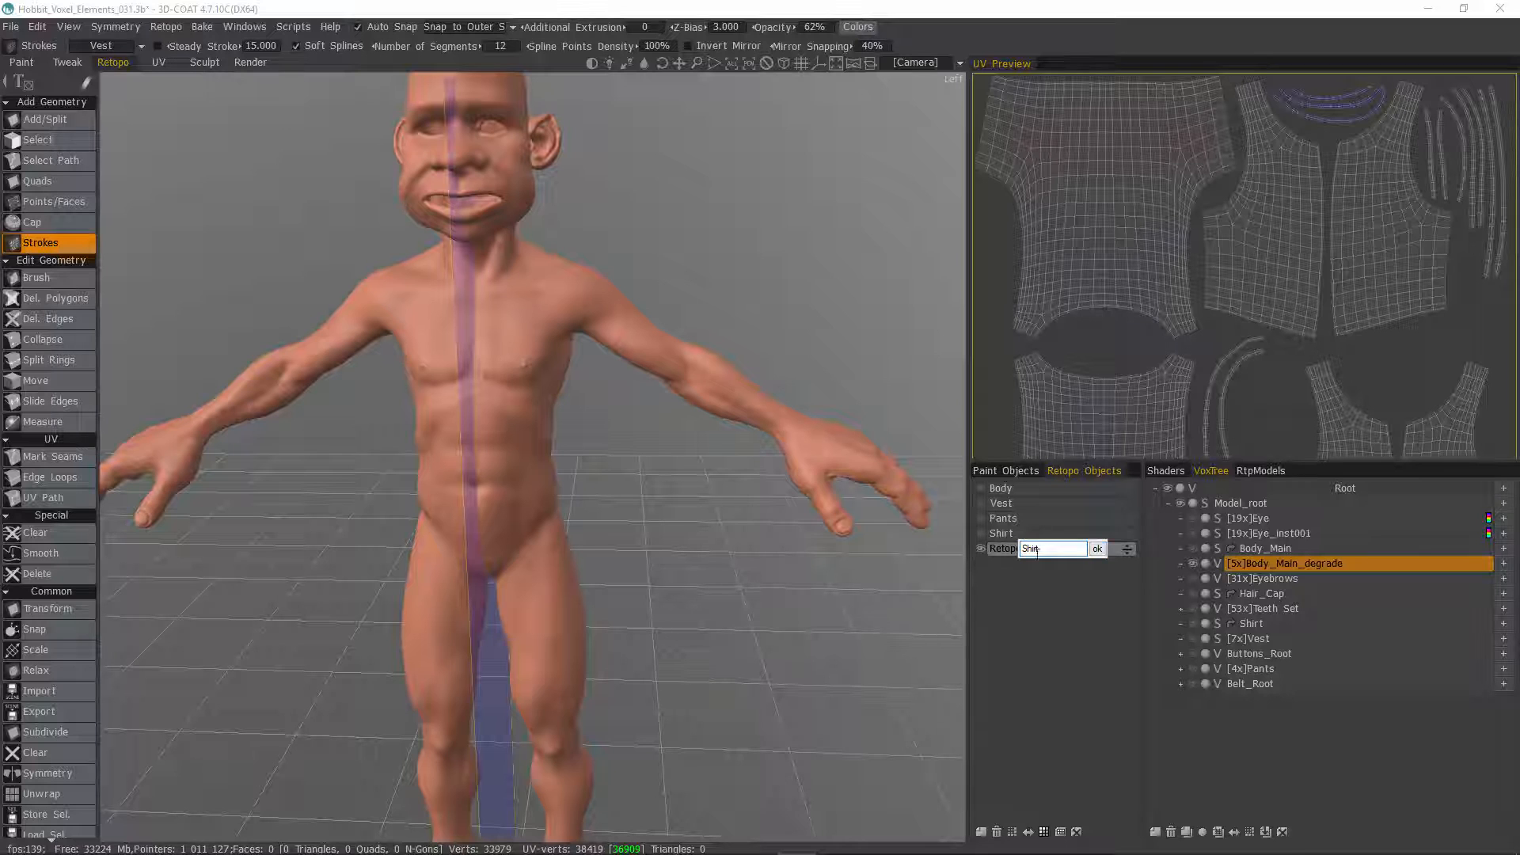
pyautogui.click(1101, 549)
# - Draw cross-section strokes across the character's upper arm, from just above the elbow to the shoulder
pyautogui.keyDown('alt'); pyautogui.moveTo(632, 372); pyautogui.dragTo(693, 333); pyautogui.keyUp('alt')
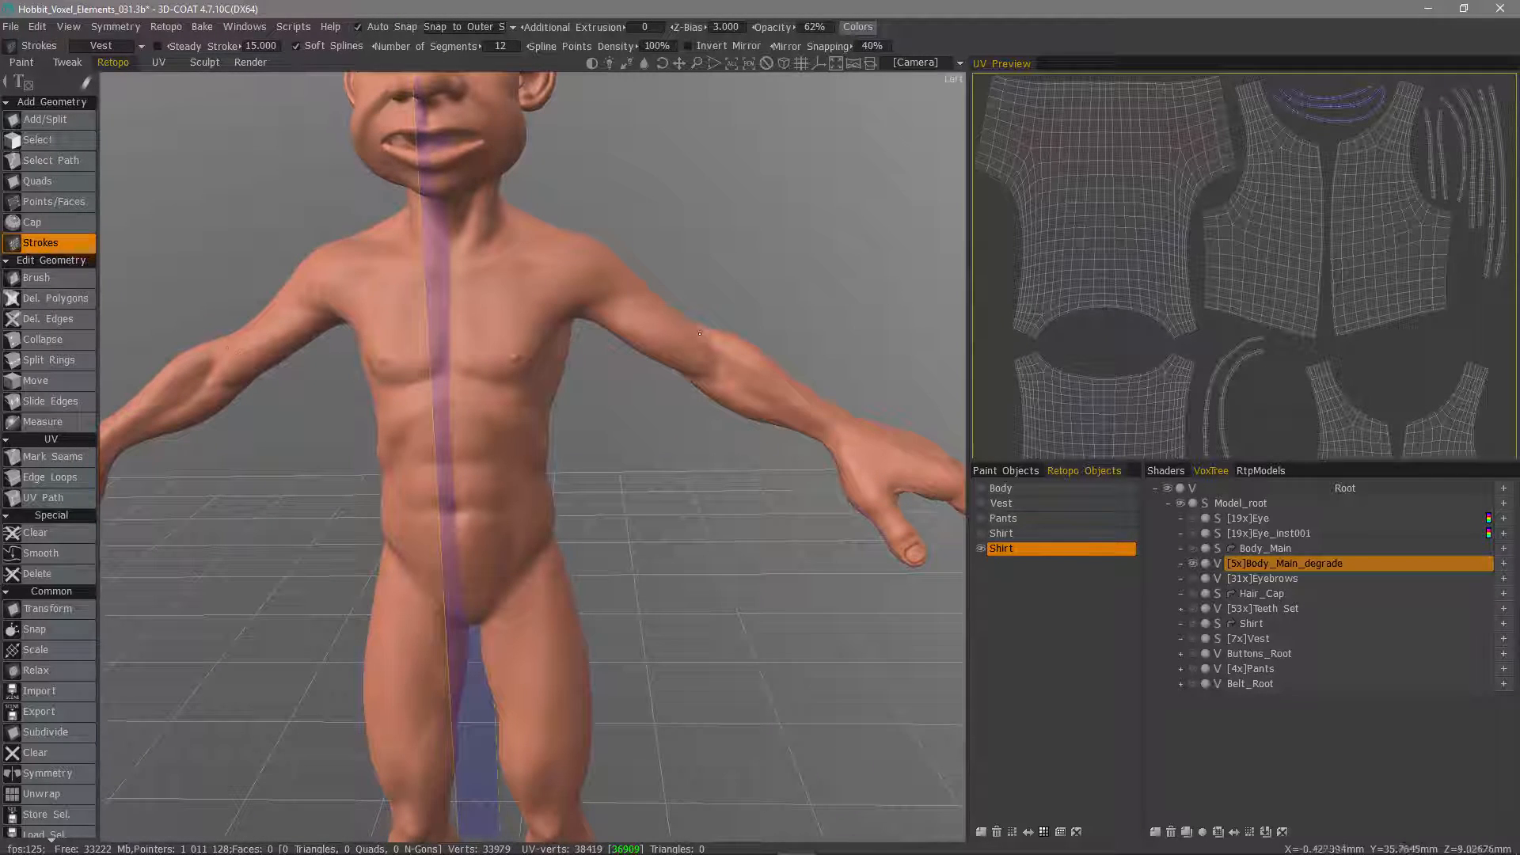
pyautogui.keyDown('alt'); pyautogui.moveTo(668, 261); pyautogui.dragTo(696, 317); pyautogui.keyUp('alt')
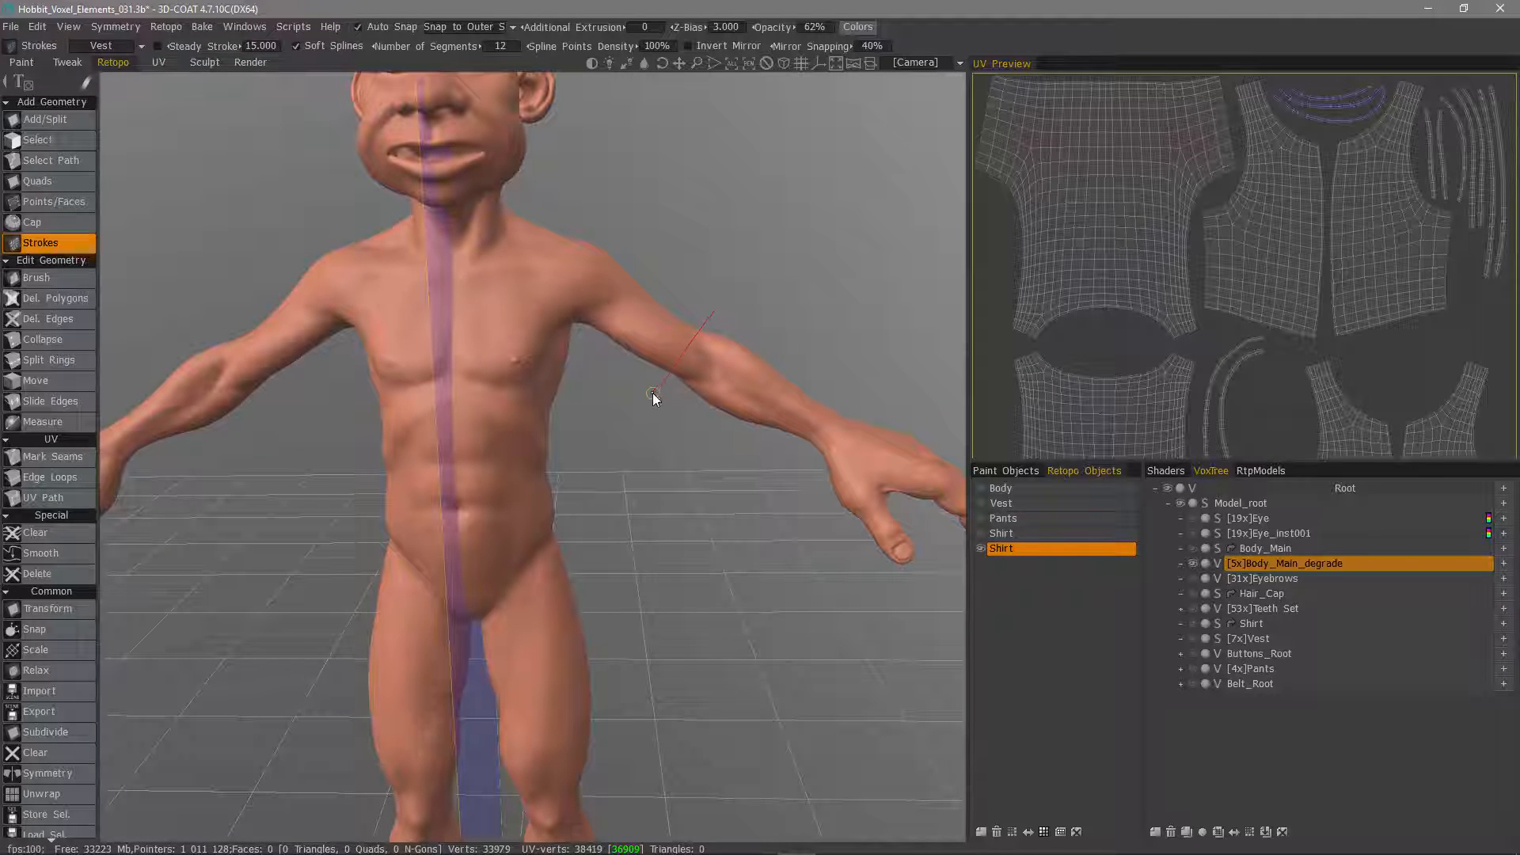
pyautogui.moveTo(652, 392); pyautogui.dragTo(654, 398)
pyautogui.moveTo(642, 282); pyautogui.dragTo(583, 331)
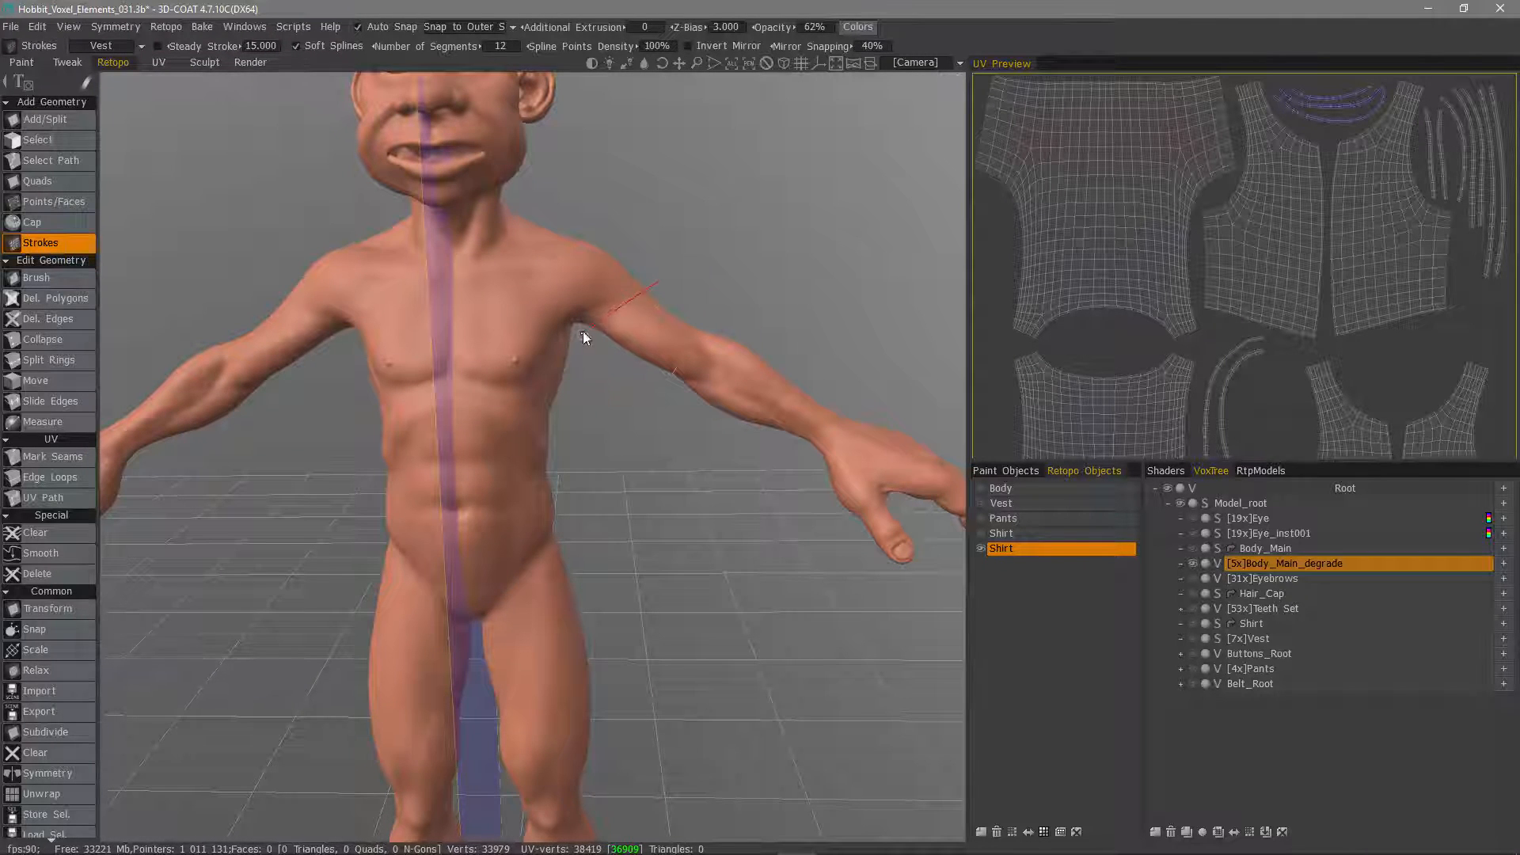
pyautogui.moveTo(679, 293); pyautogui.dragTo(625, 372)
pyautogui.moveTo(628, 378); pyautogui.dragTo(529, 470, button='right')
pyautogui.moveTo(605, 385); pyautogui.dragTo(667, 422, button='right')
# - Draw a connecting stroke along the upper arm from the chest past the elbow slice and generate the sleeve mesh
pyautogui.keyDown('alt'); pyautogui.moveTo(666, 422); pyautogui.dragTo(762, 331); pyautogui.keyUp('alt')
pyautogui.keyDown('alt'); pyautogui.moveTo(529, 459); pyautogui.dragTo(491, 440); pyautogui.keyUp('alt')
pyautogui.moveTo(526, 328); pyautogui.dragTo(526, 325)
pyautogui.moveTo(526, 332)
pyautogui.keyDown('alt'); pyautogui.mouseDown()
pyautogui.moveTo(491, 458)
pyautogui.moveTo(477, 251)
pyautogui.mouseUp(); pyautogui.keyUp('alt')
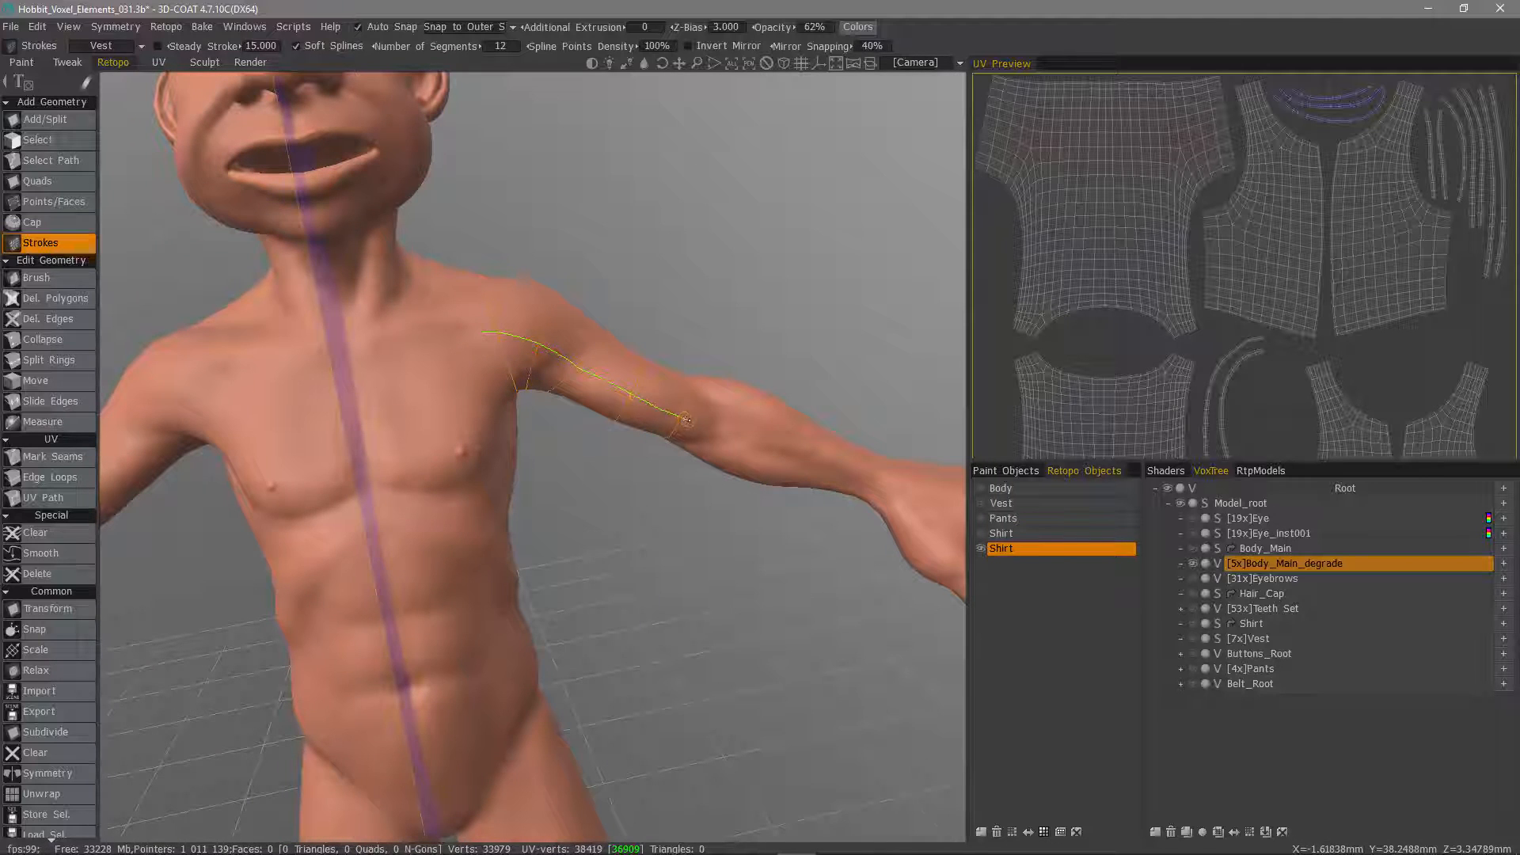
pyautogui.moveTo(686, 419); pyautogui.dragTo(693, 422)
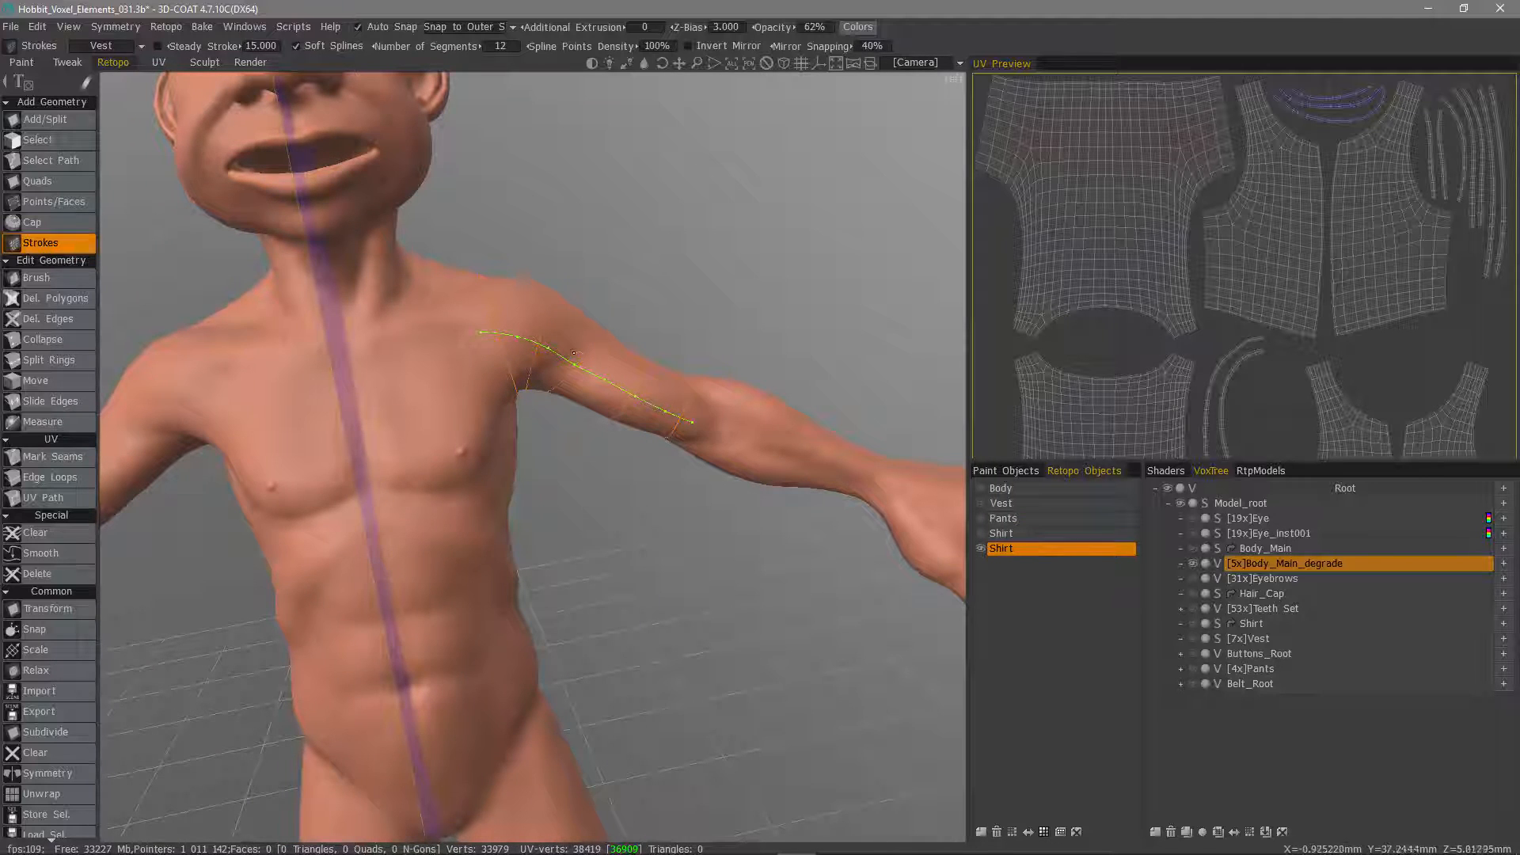
pyautogui.moveTo(554, 285)
pyautogui.keyDown('alt'); pyautogui.mouseDown()
pyautogui.moveTo(649, 182)
pyautogui.moveTo(495, 59)
pyautogui.moveTo(443, 52)
pyautogui.mouseUp(); pyautogui.keyUp('alt')
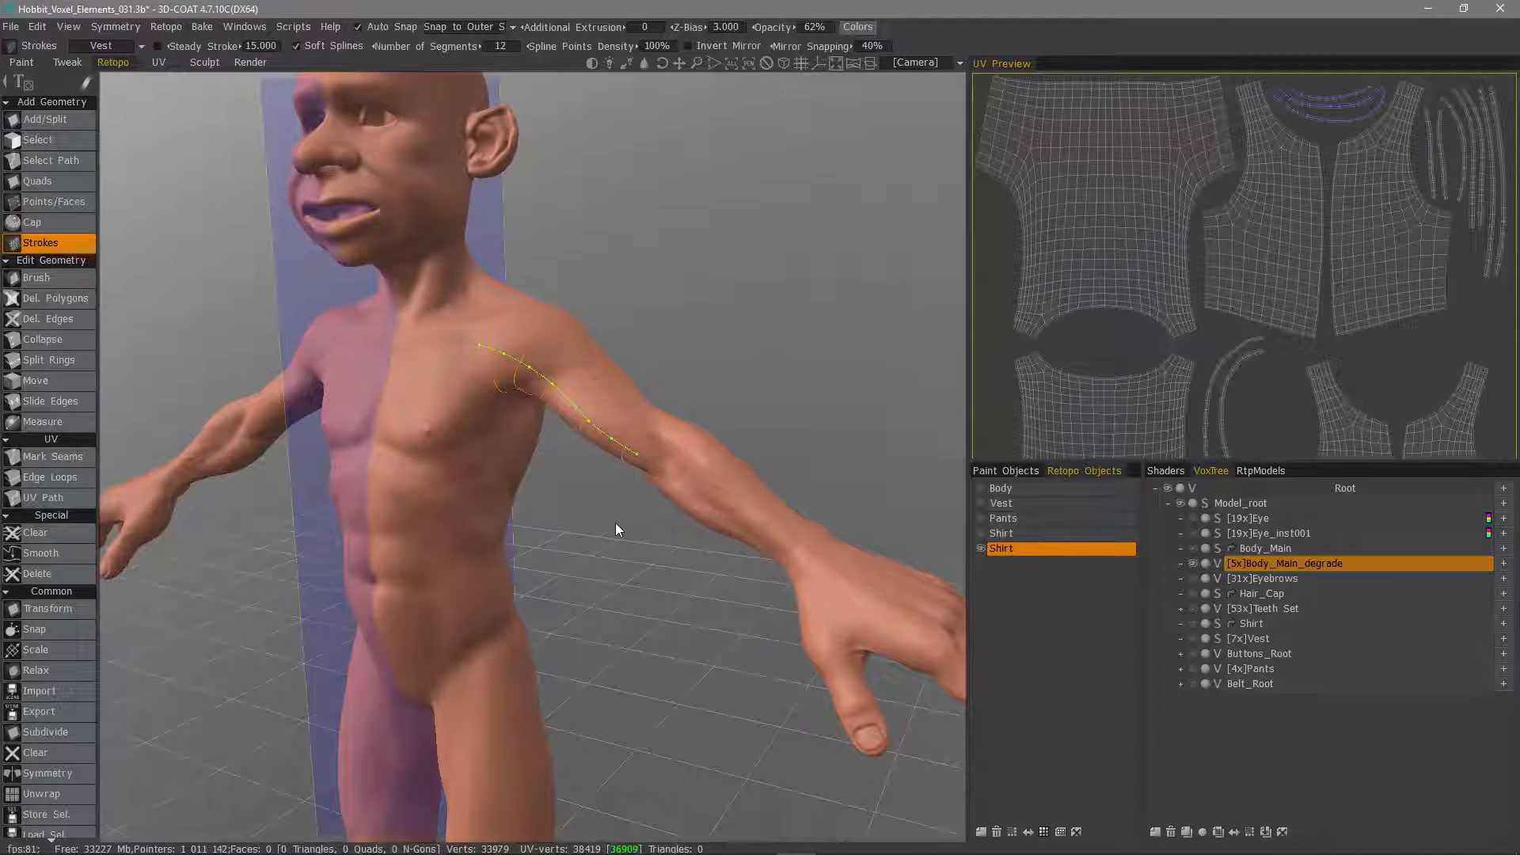
pyautogui.press('Return')
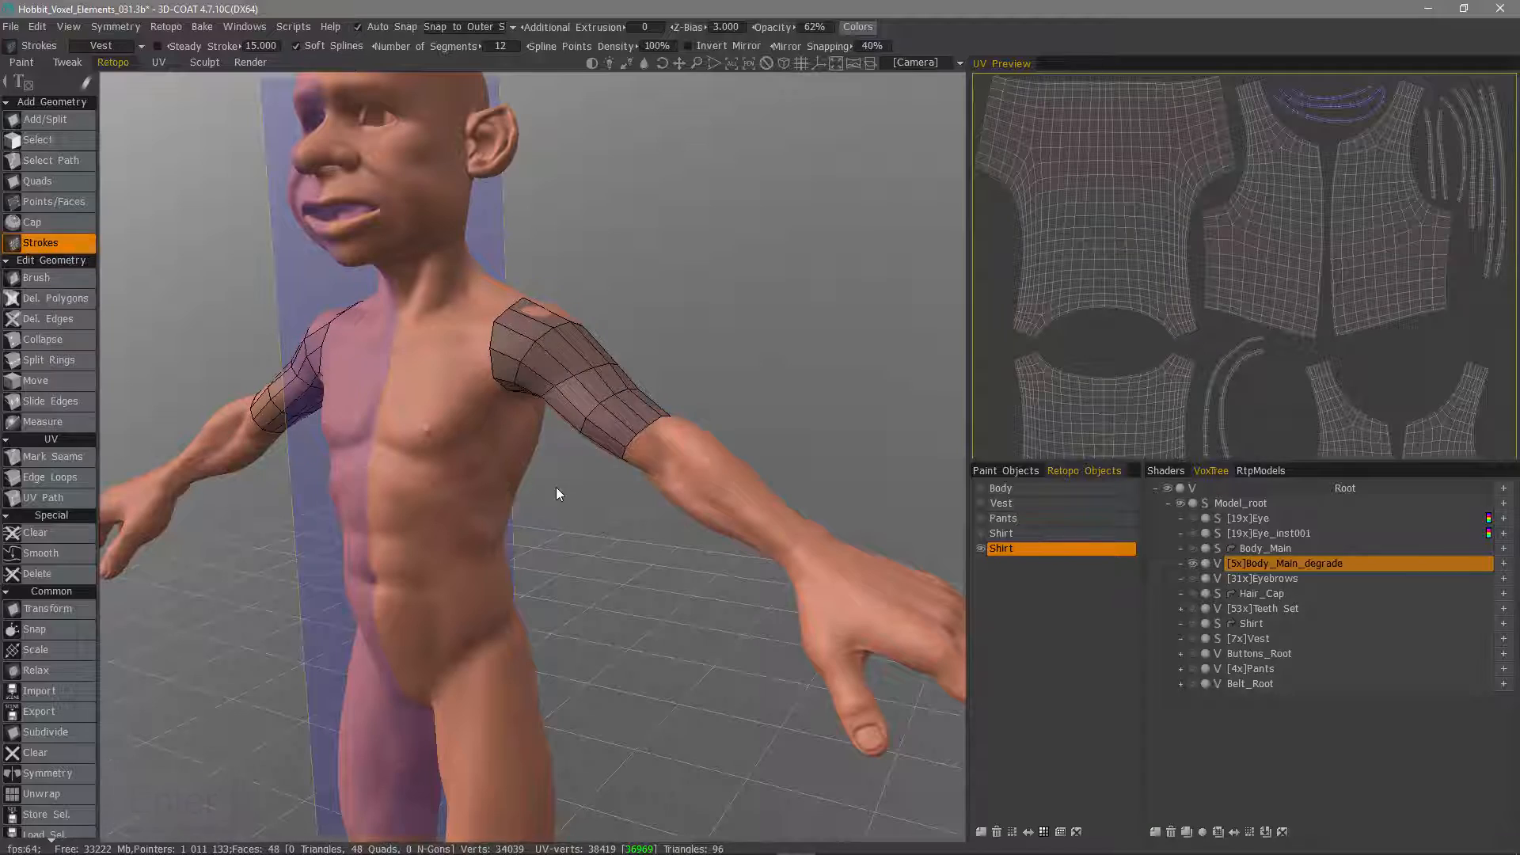
# - Turn off symmetry for the sleeve mesh and toggle Virtual Mirror Mode for retopology
pyautogui.keyDown('alt'); pyautogui.moveTo(597, 551); pyautogui.dragTo(675, 478); pyautogui.keyUp('alt')
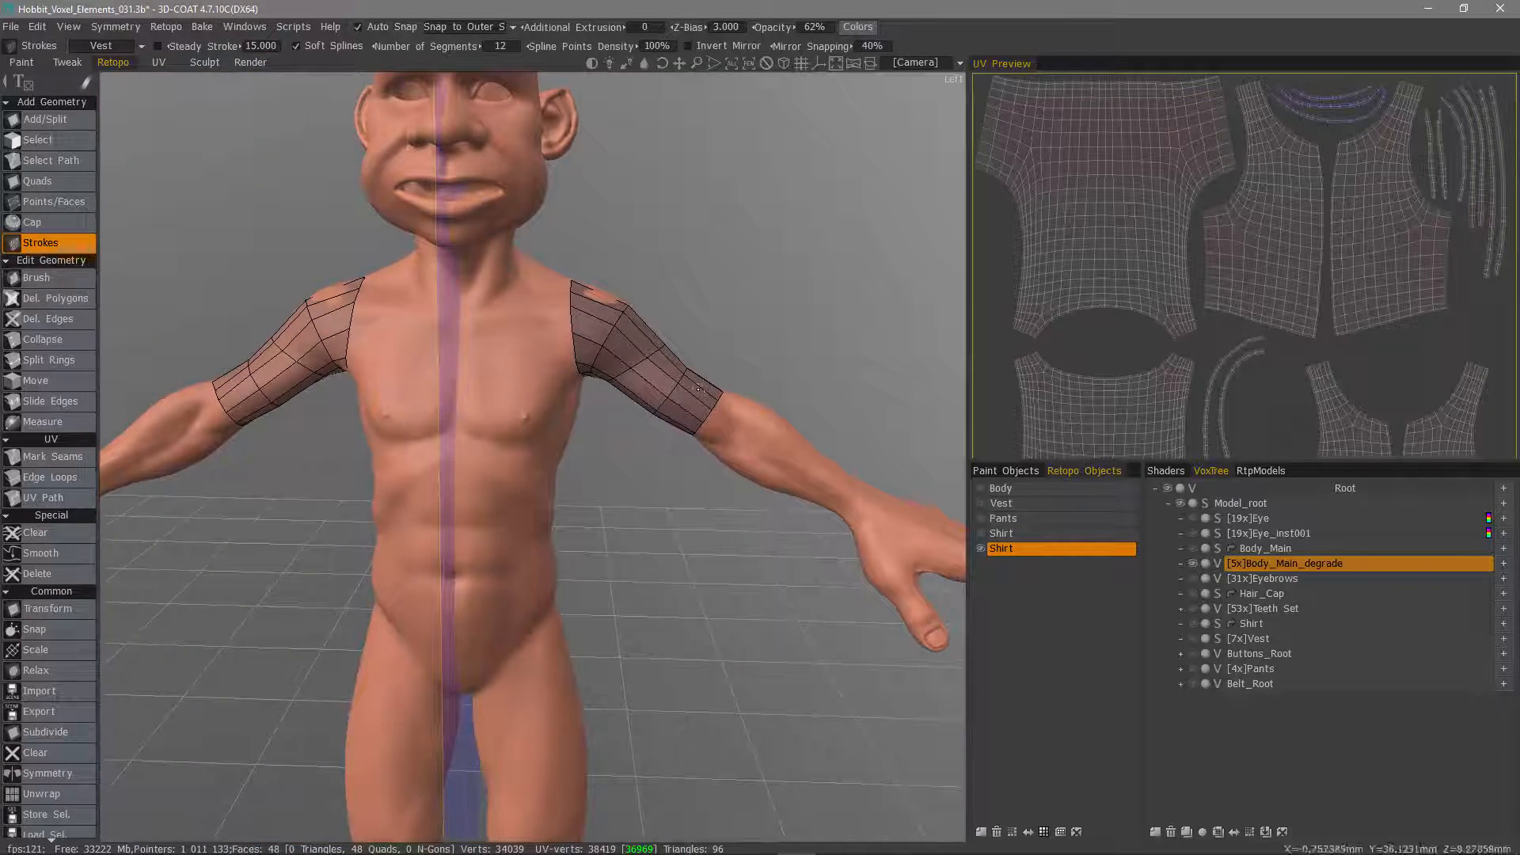
pyautogui.keyDown('alt'); pyautogui.moveTo(698, 389); pyautogui.dragTo(615, 359); pyautogui.keyUp('alt')
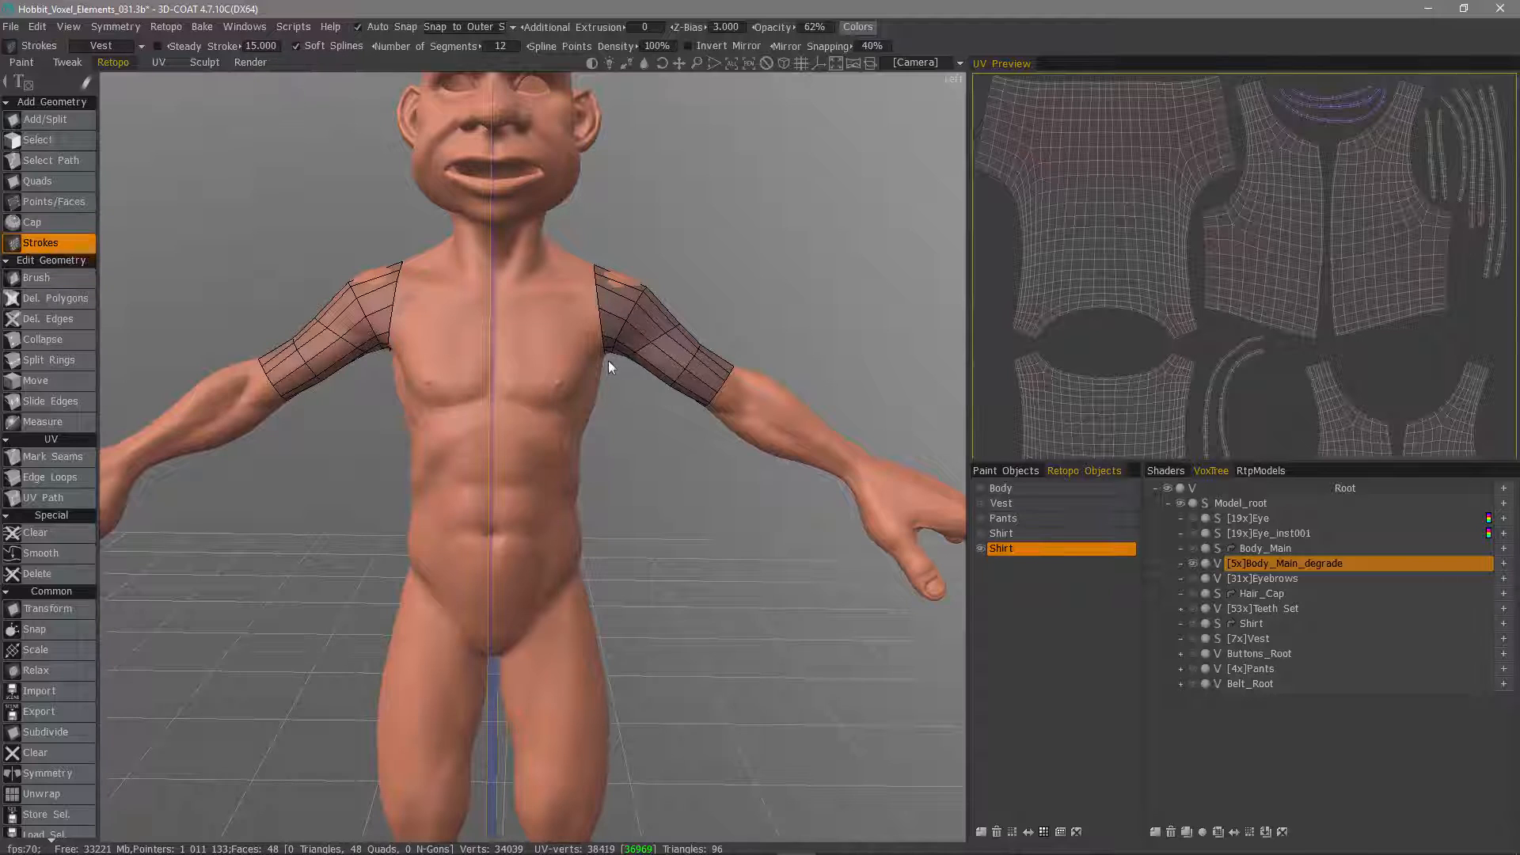
pyautogui.press('s')
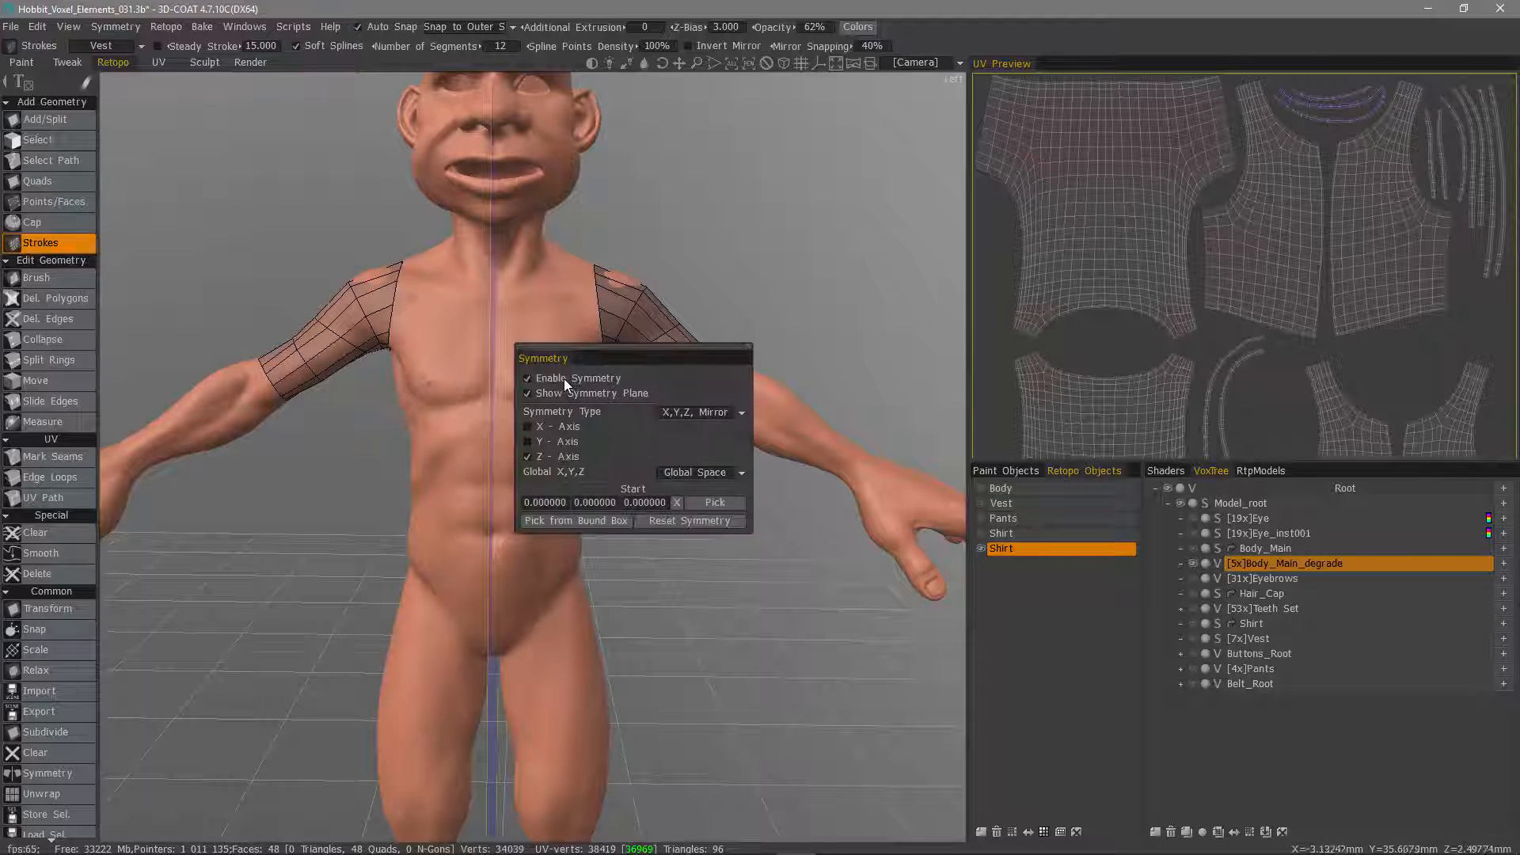
pyautogui.click(564, 378)
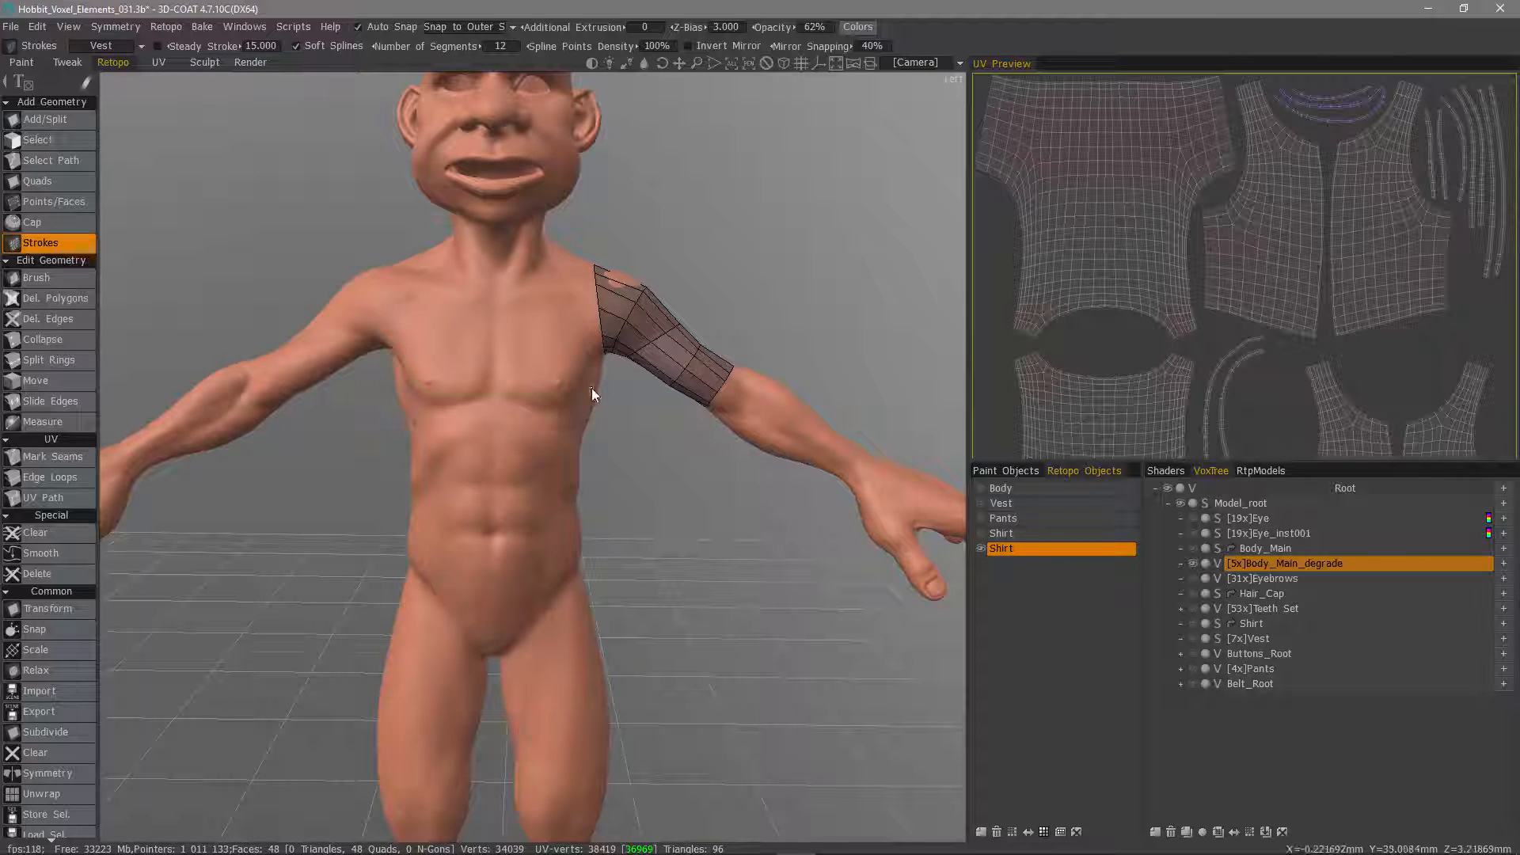
pyautogui.moveTo(591, 388)
pyautogui.mouseDown(button='middle')
pyautogui.moveTo(619, 446)
pyautogui.moveTo(605, 373)
pyautogui.mouseUp(button='middle')
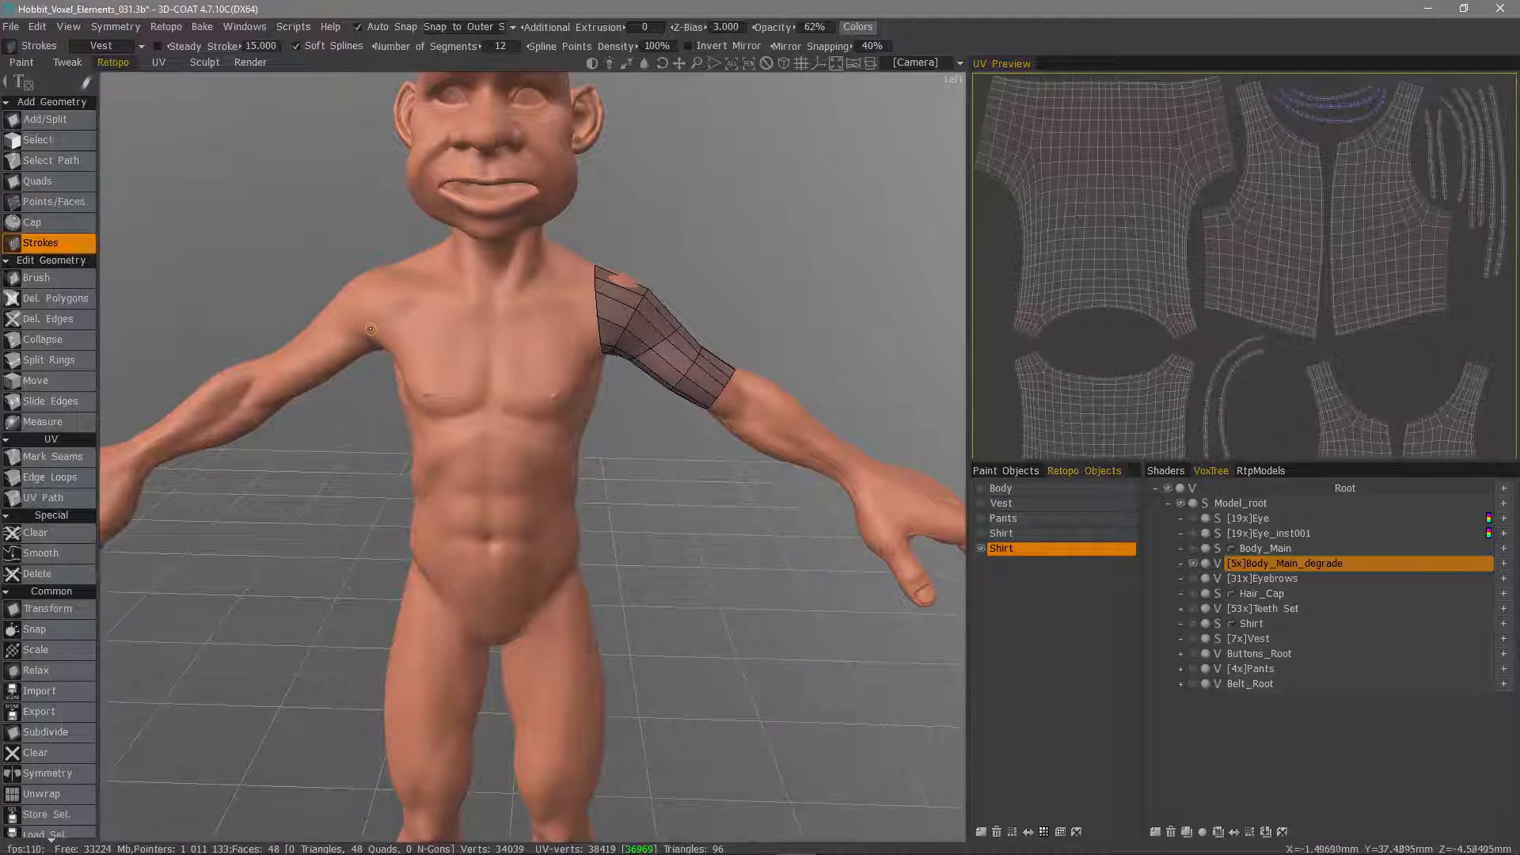
pyautogui.click(168, 26)
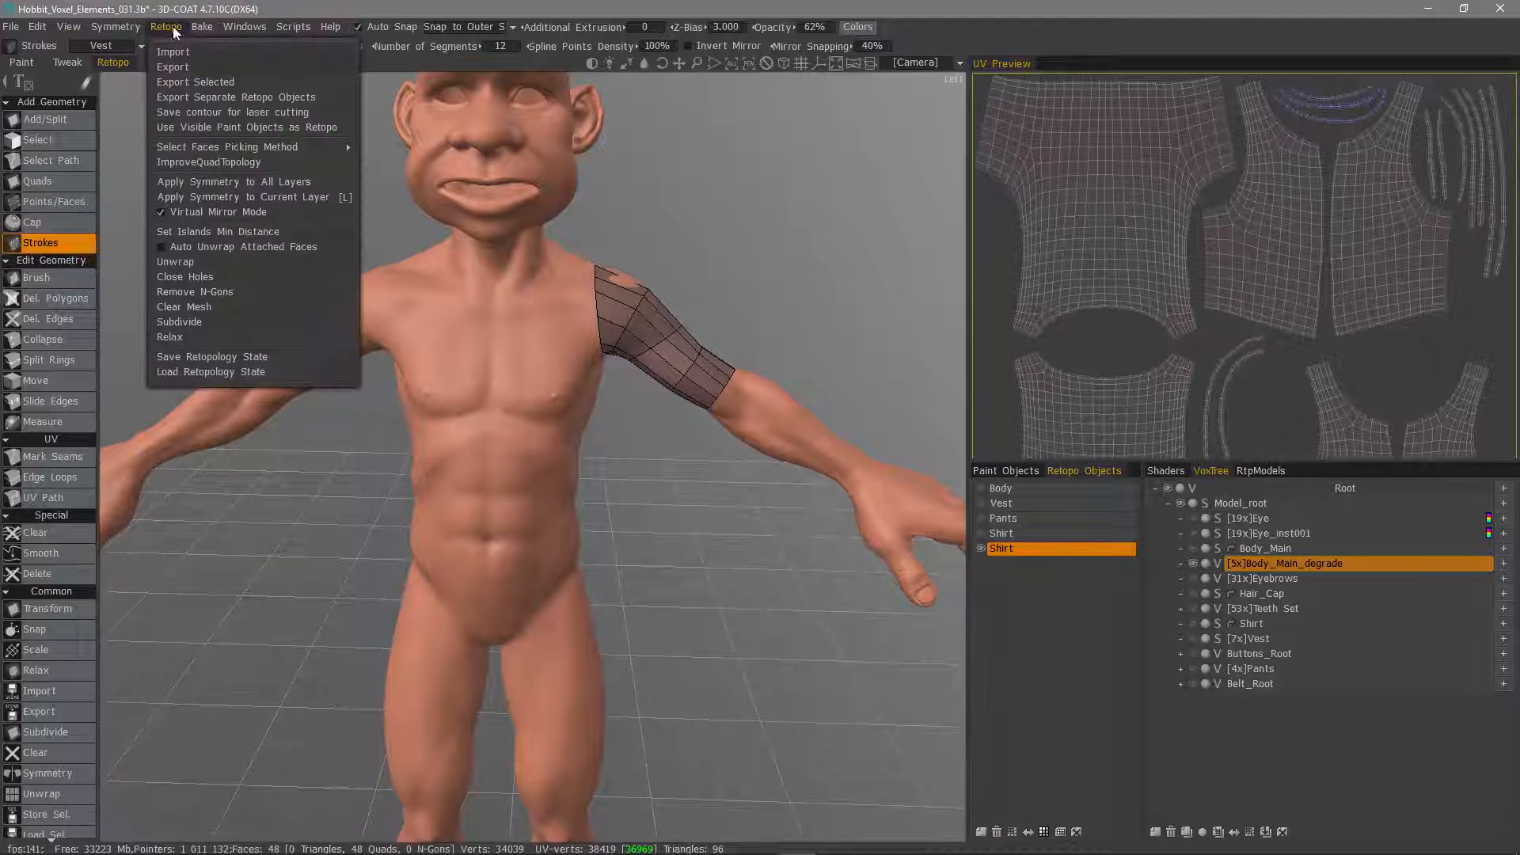
pyautogui.click(210, 212)
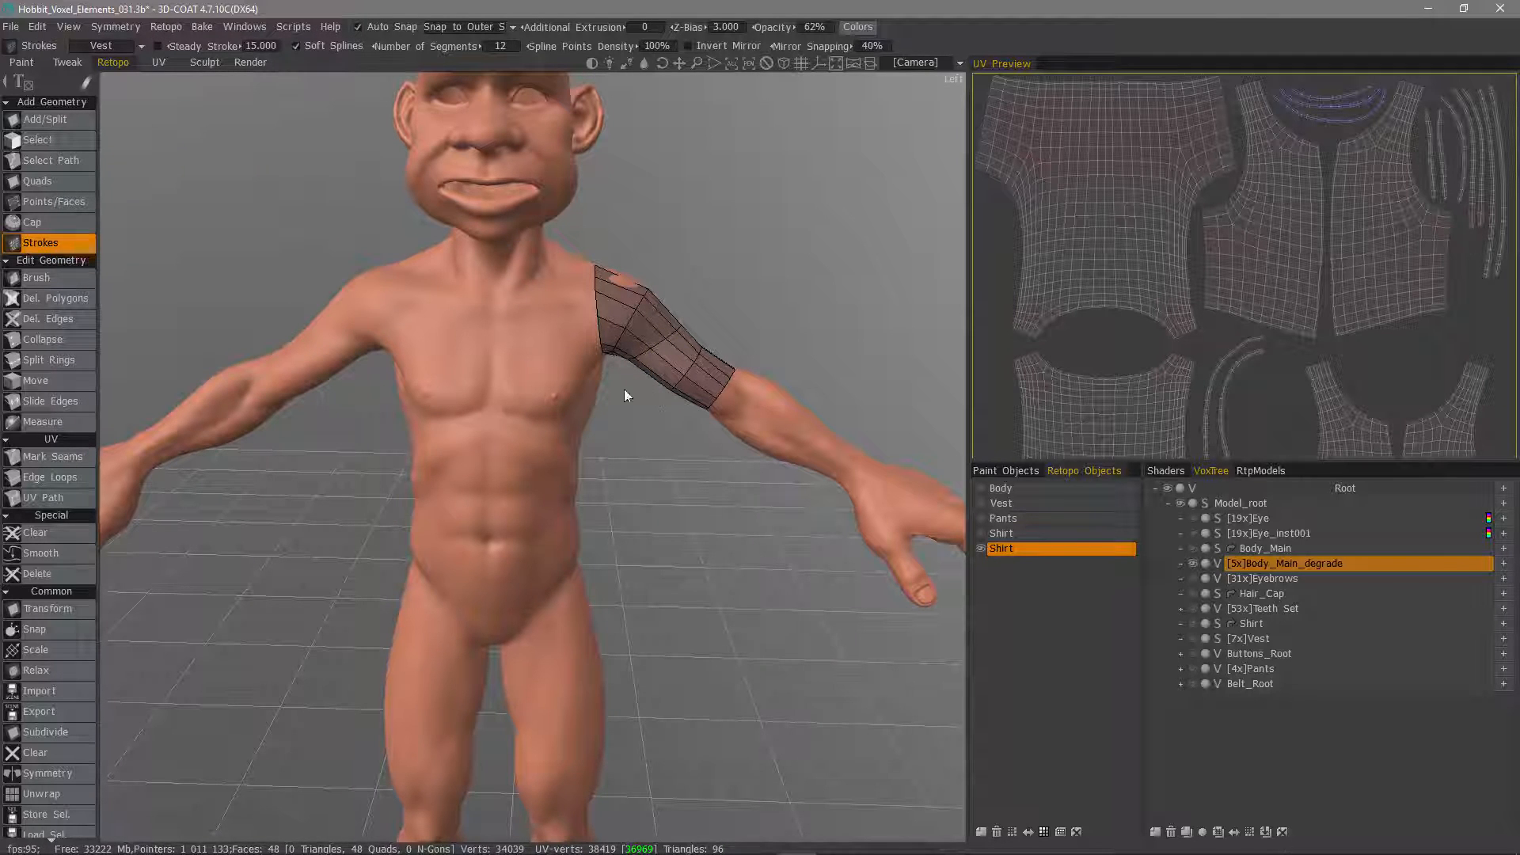
# - Draw a cross-section stroke across the torso just below the chest, and undo the extra slice made at the waist
pyautogui.keyDown('alt'); pyautogui.moveTo(631, 427); pyautogui.dragTo(583, 408); pyautogui.keyUp('alt')
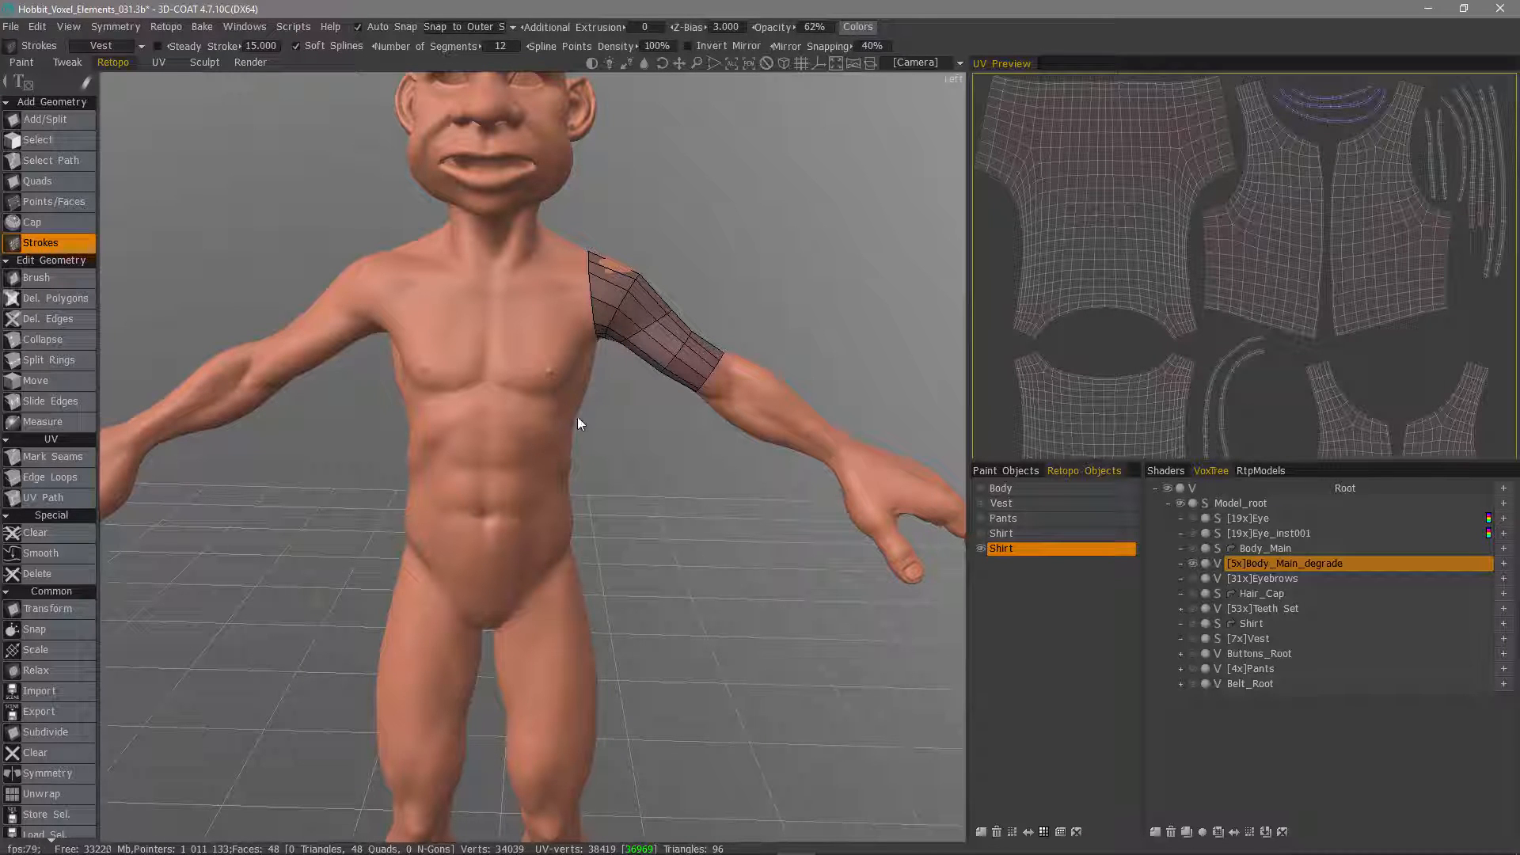
pyautogui.keyDown('alt'); pyautogui.moveTo(600, 426); pyautogui.dragTo(505, 414); pyautogui.keyUp('alt')
pyautogui.moveTo(360, 416); pyautogui.dragTo(359, 416)
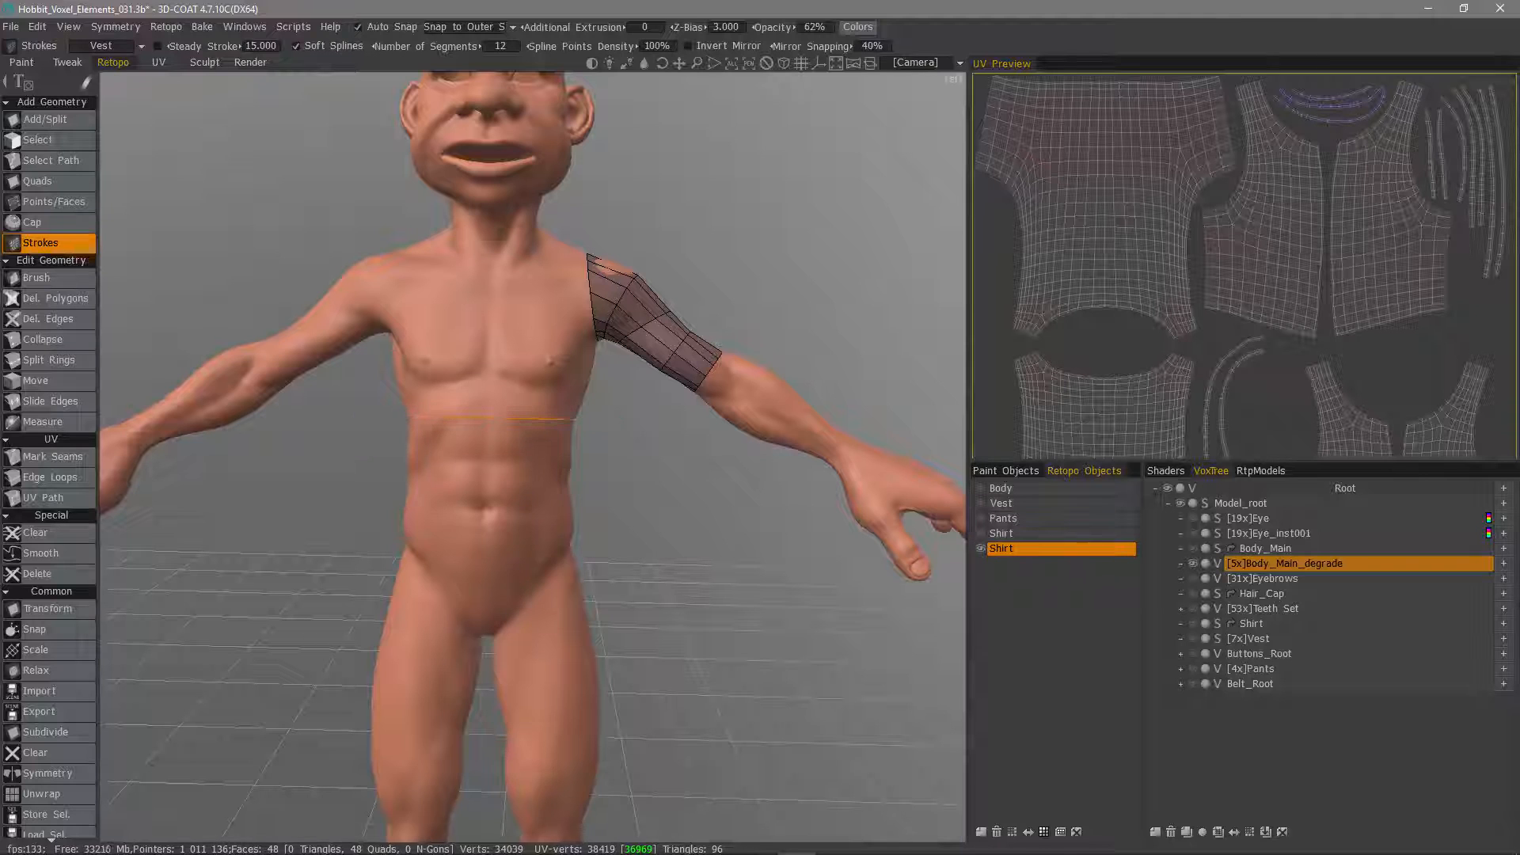
pyautogui.moveTo(571, 610)
pyautogui.keyDown('alt'); pyautogui.mouseDown()
pyautogui.moveTo(615, 559)
pyautogui.moveTo(364, 543)
pyautogui.moveTo(363, 567)
pyautogui.mouseUp(); pyautogui.keyUp('alt')
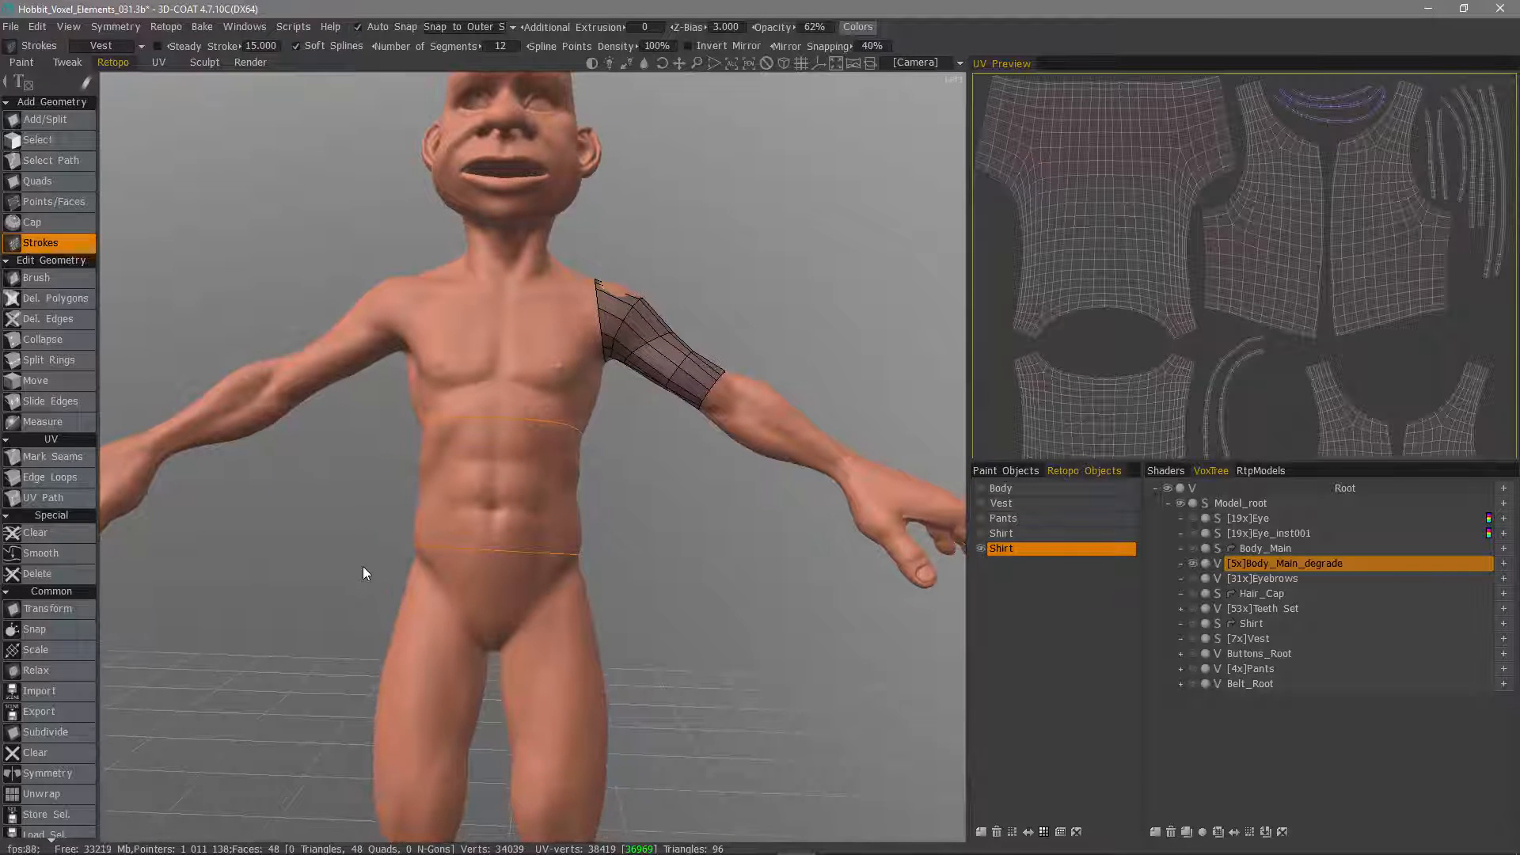
pyautogui.hotkey('ctrl', 'z')
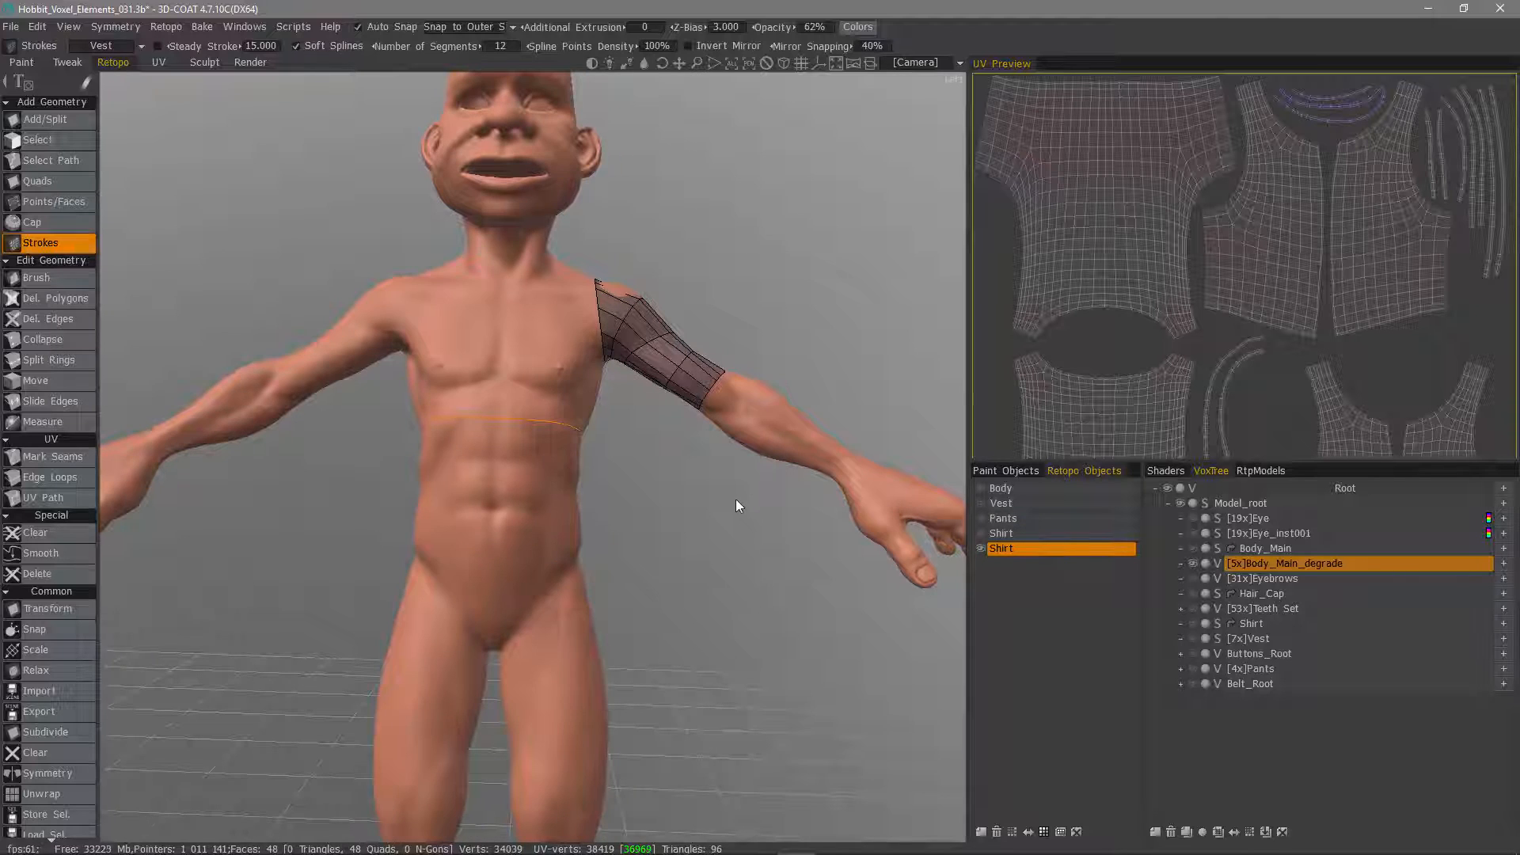
# - Switch to the orthographic Left view and draw a straight horizontal cross-section stroke across the waist
pyautogui.press('KP_5')
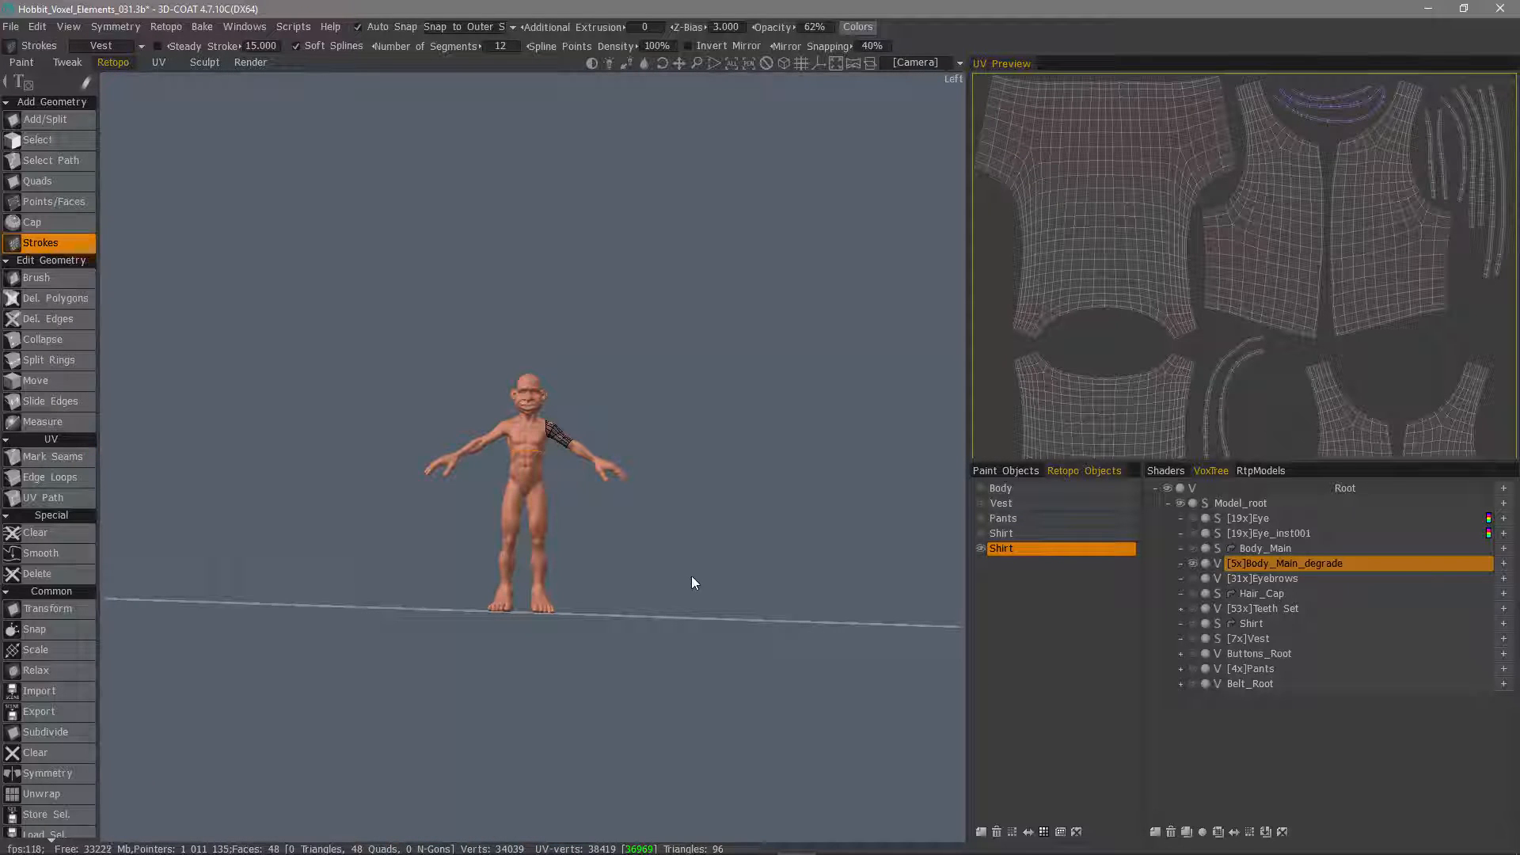
pyautogui.press('KP_1')
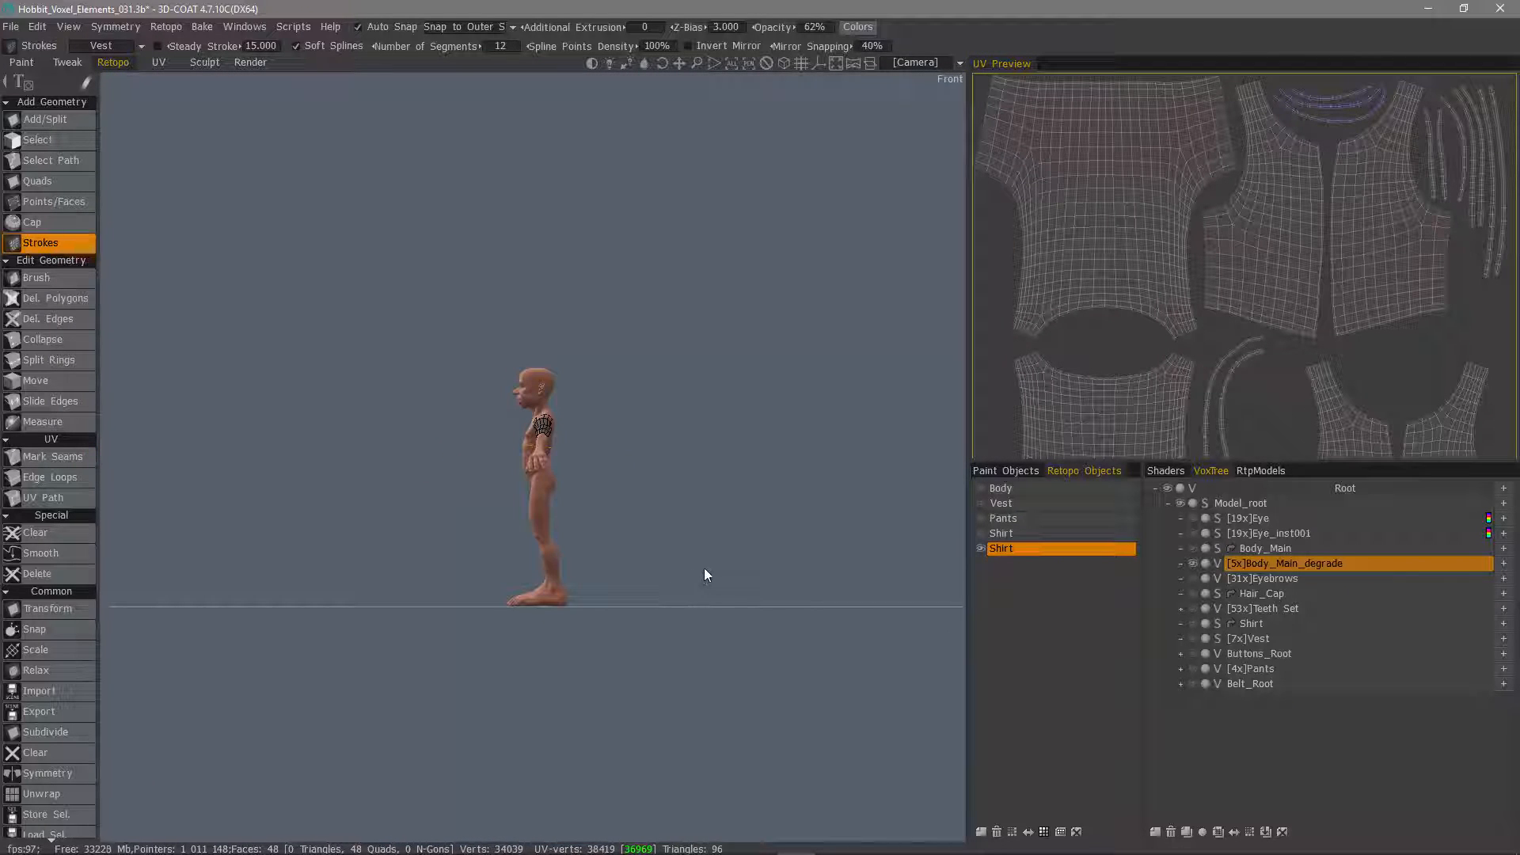
pyautogui.press('KP_3')
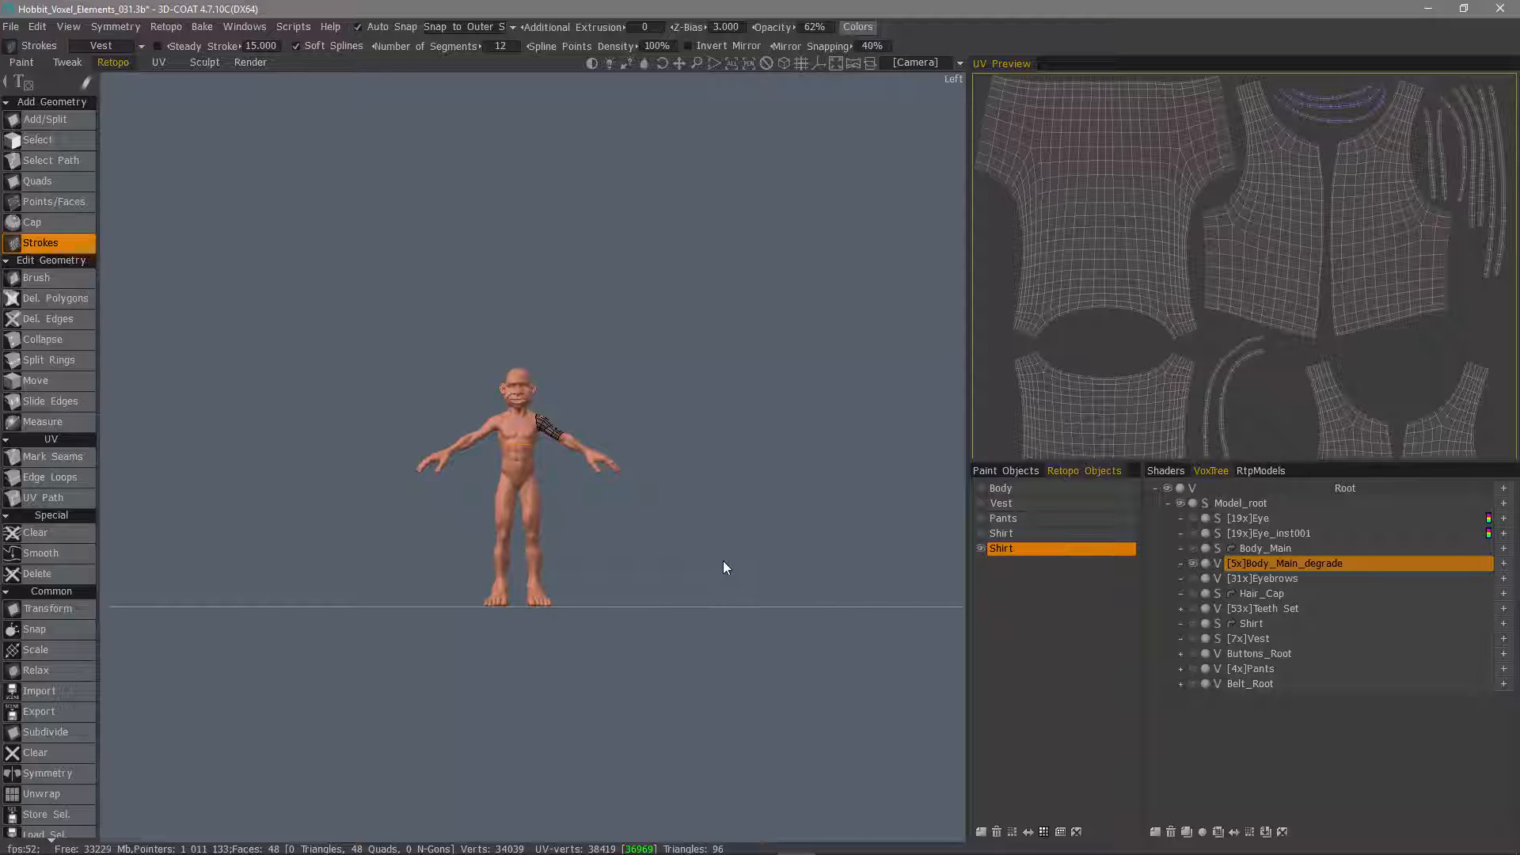
pyautogui.scroll(8, 722, 560)
pyautogui.scroll(3, 720, 560)
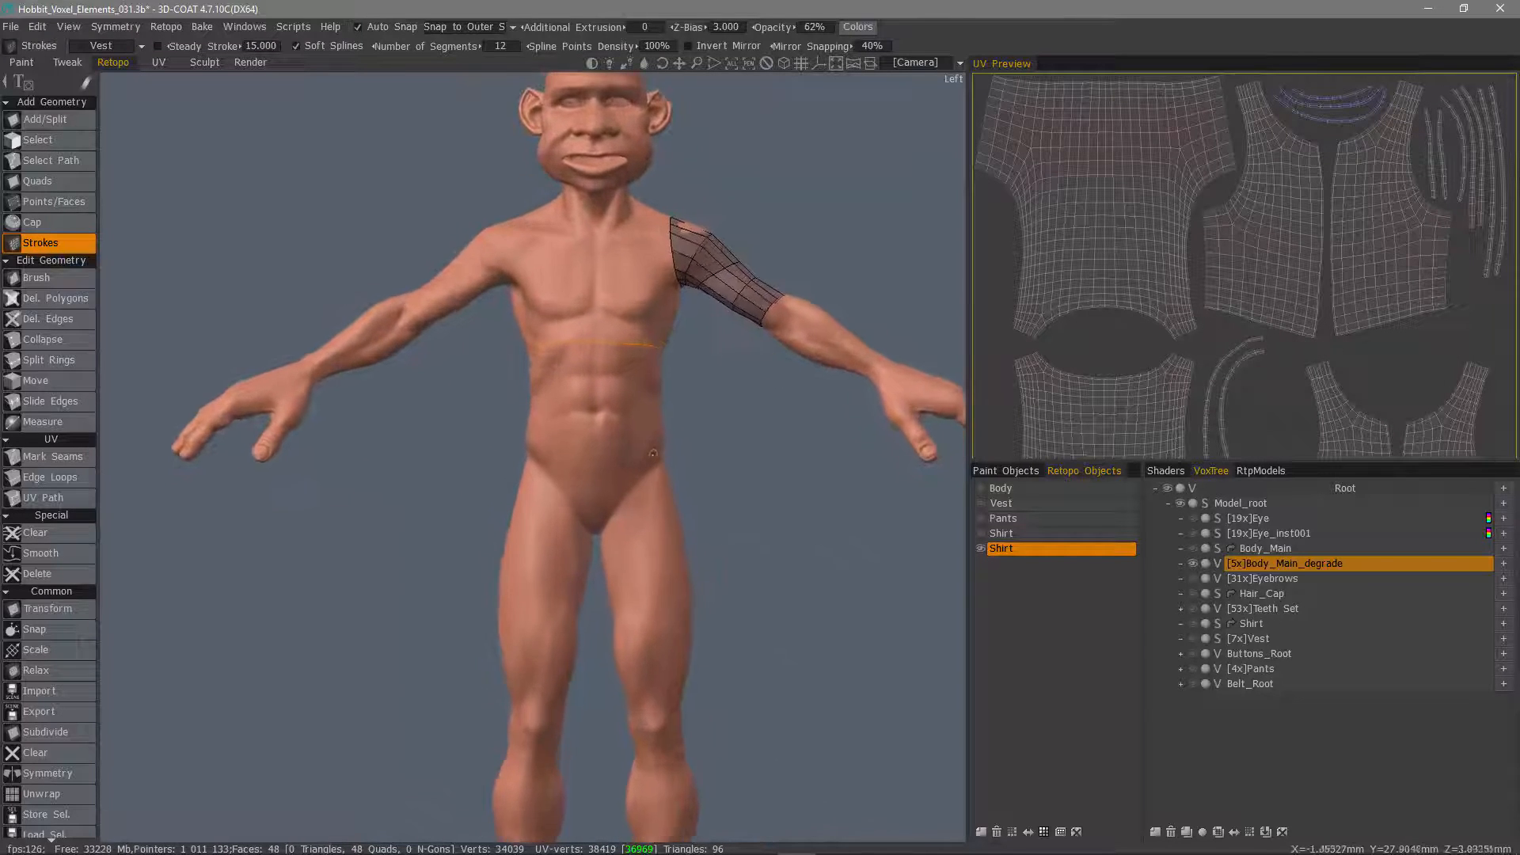
pyautogui.moveTo(718, 556); pyautogui.dragTo(687, 592, button='middle')
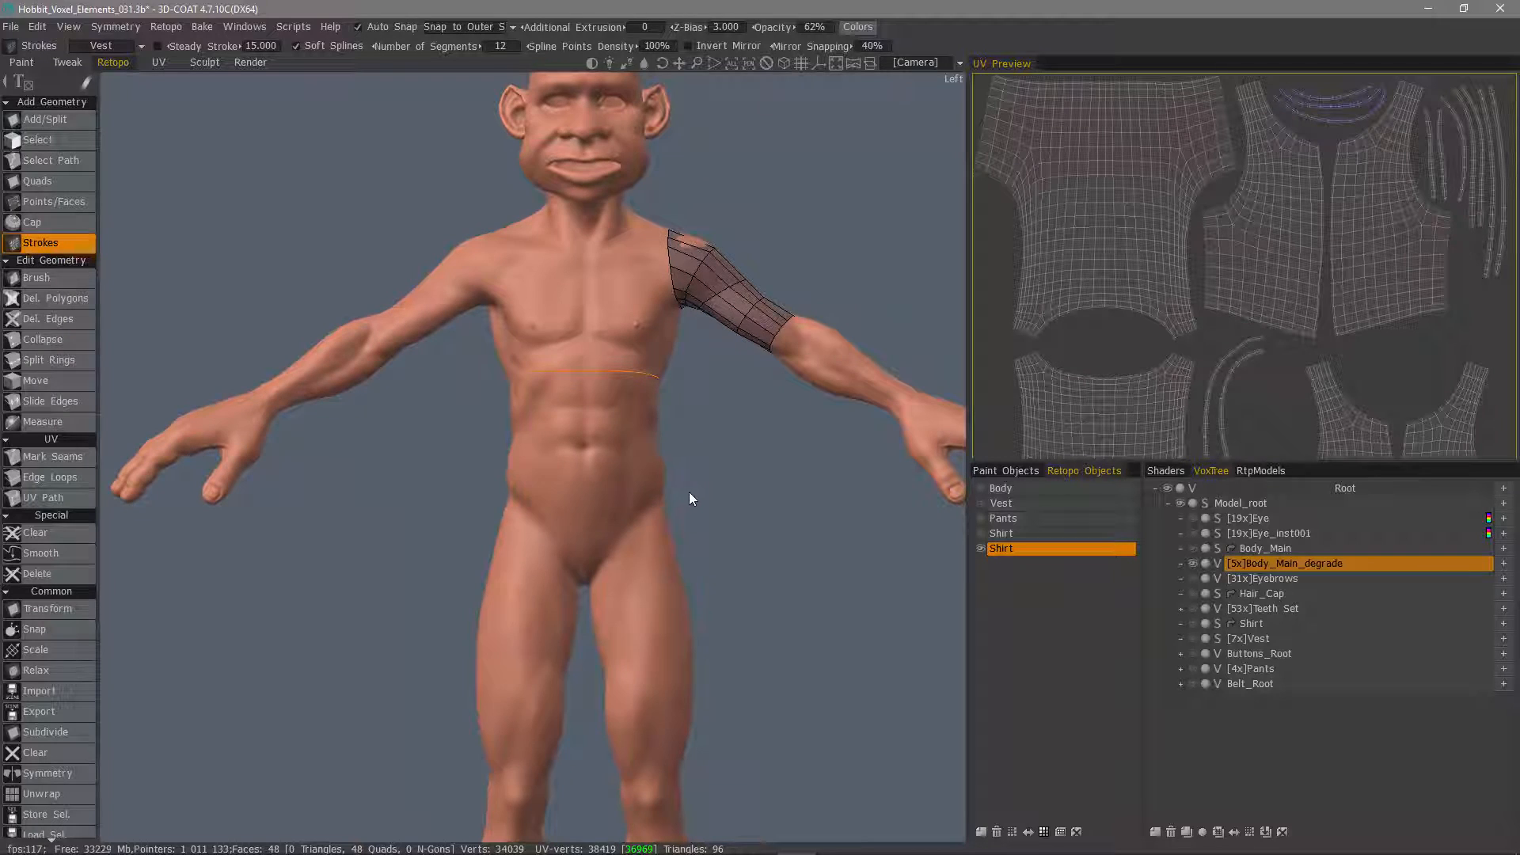
pyautogui.click(467, 491)
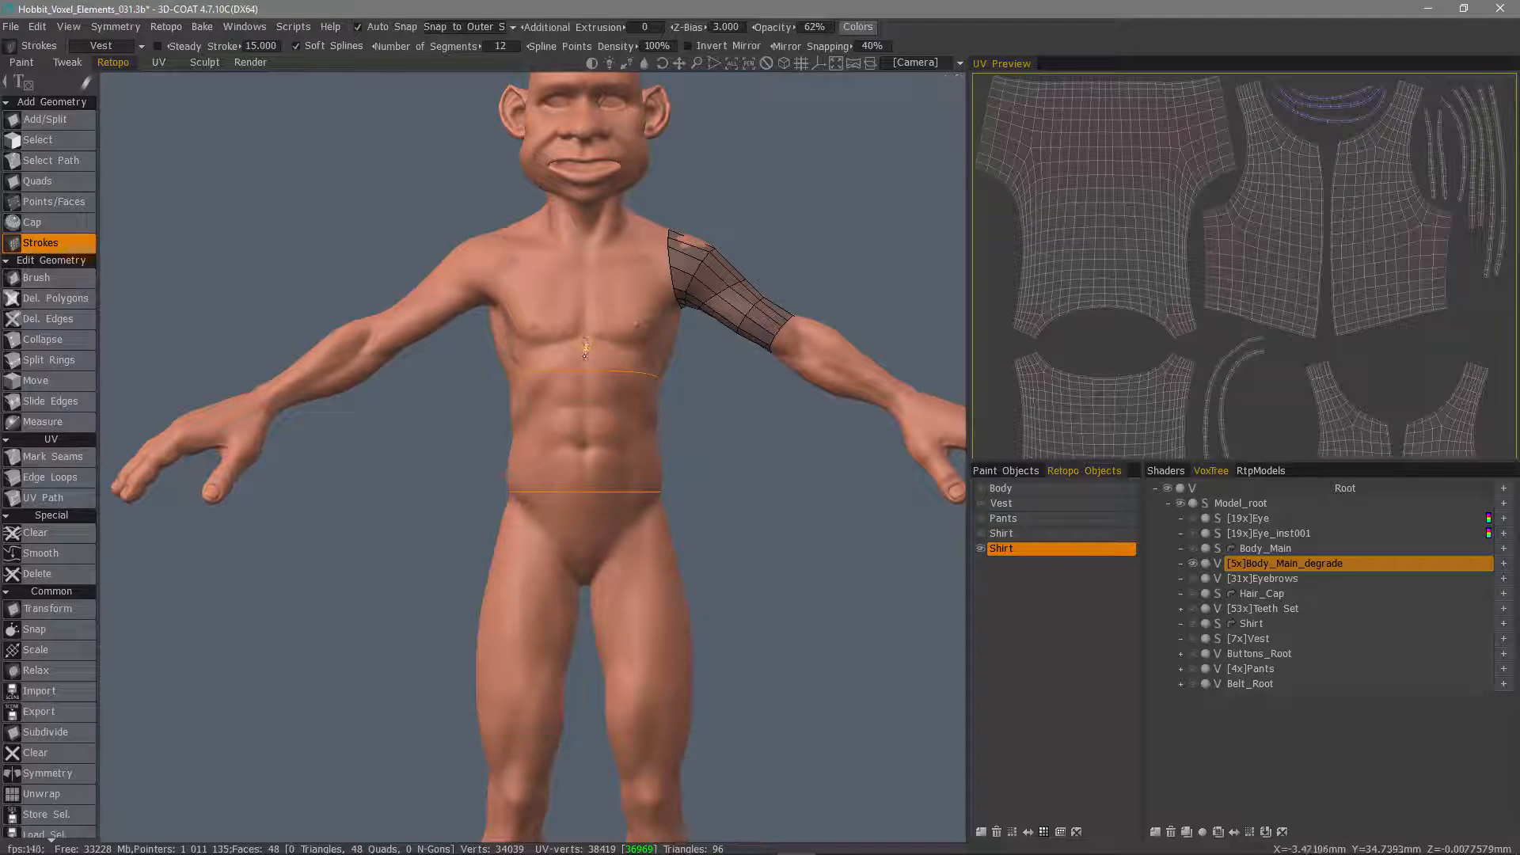
# - Draw a vertical connecting stroke down the abdomen through both slices, set the number of segments to 16 and generate the torso band
pyautogui.click(587, 499)
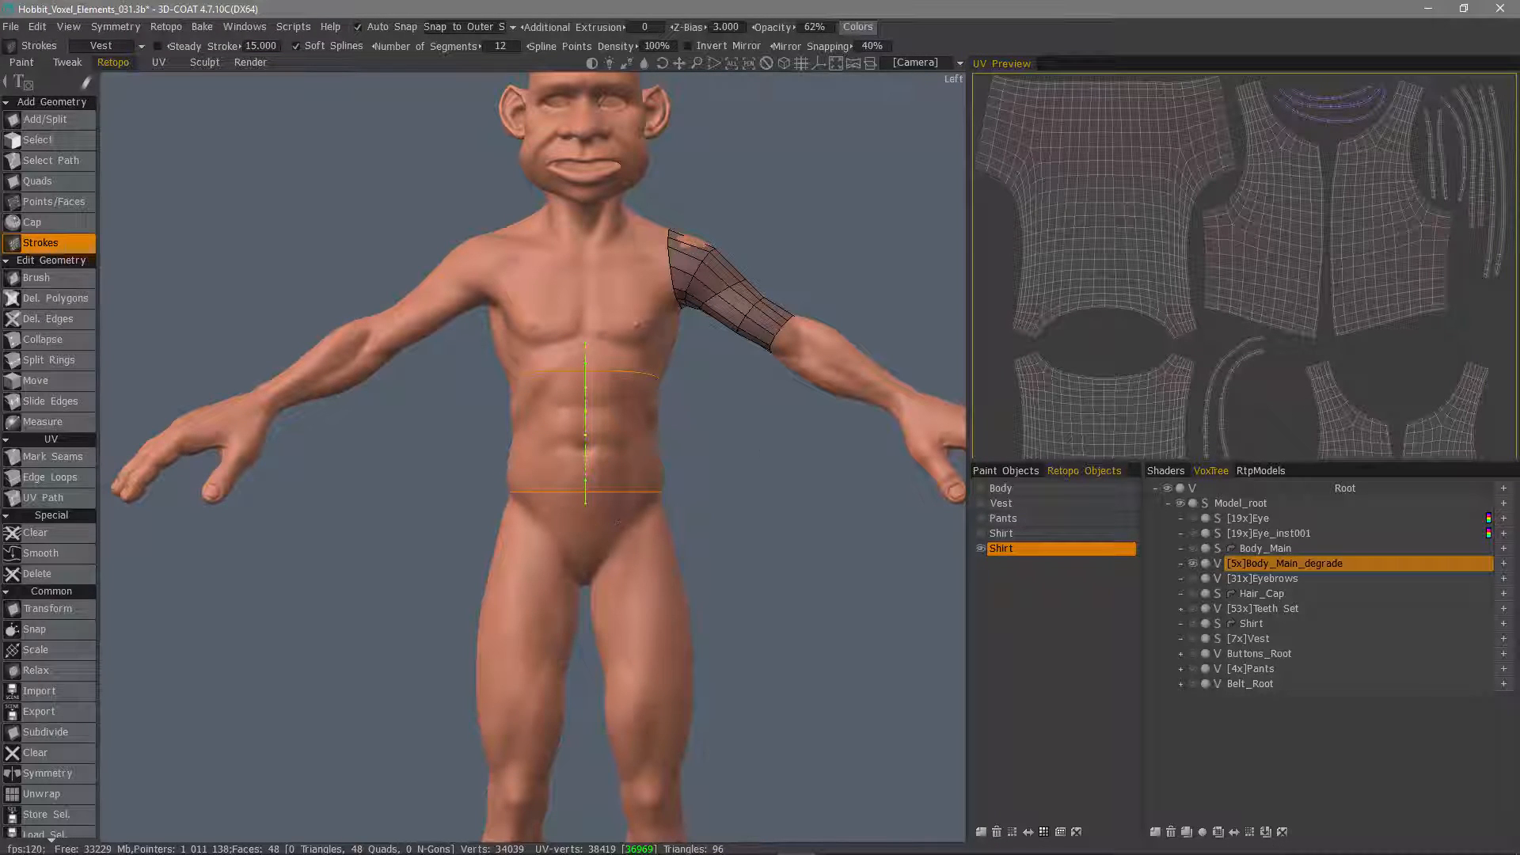
pyautogui.click(500, 46)
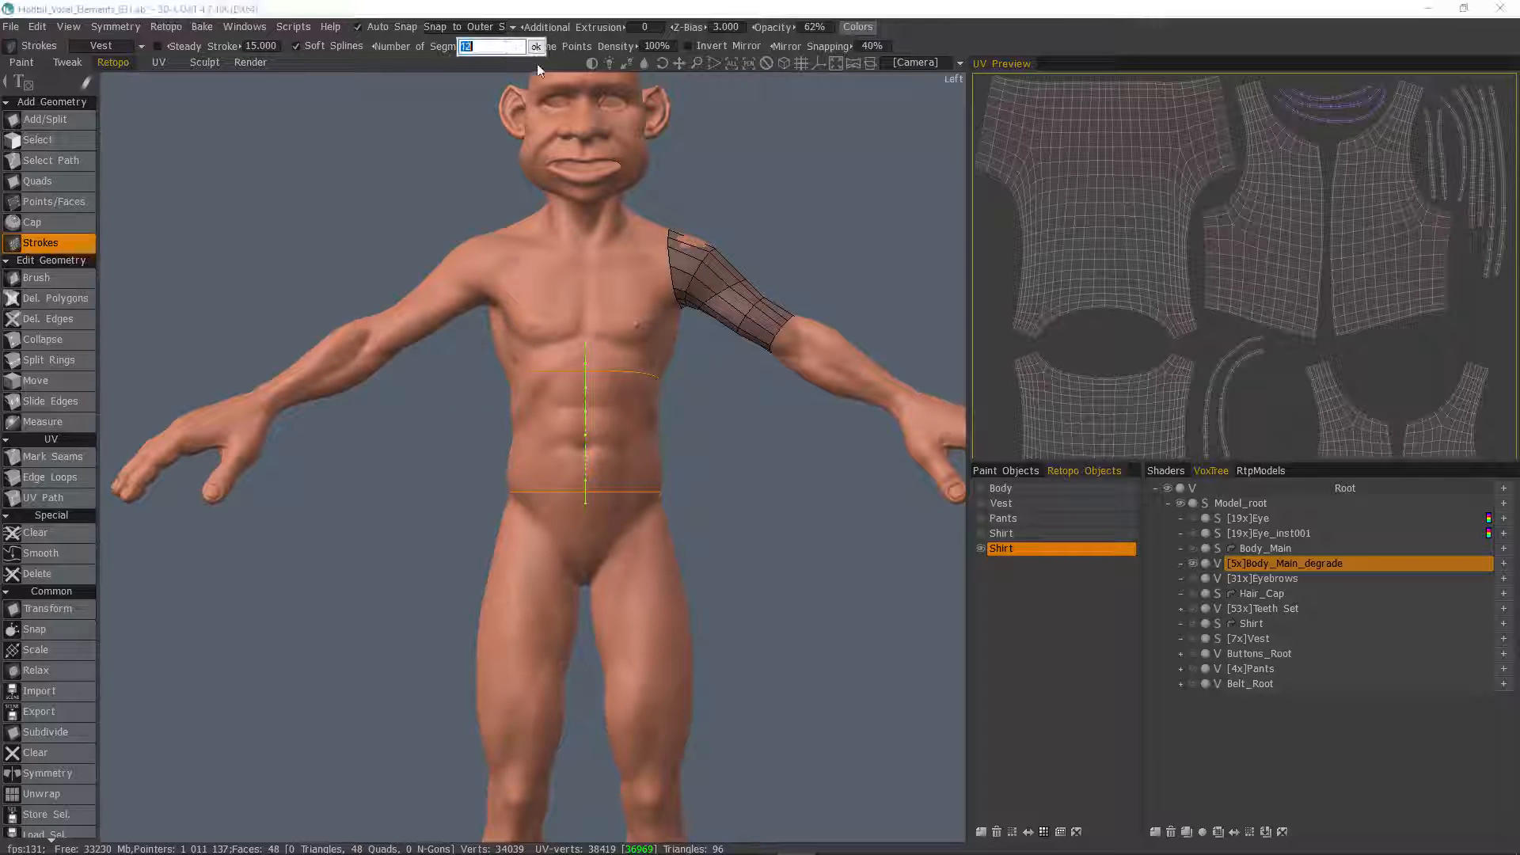
pyautogui.write('16')
pyautogui.press('Return')
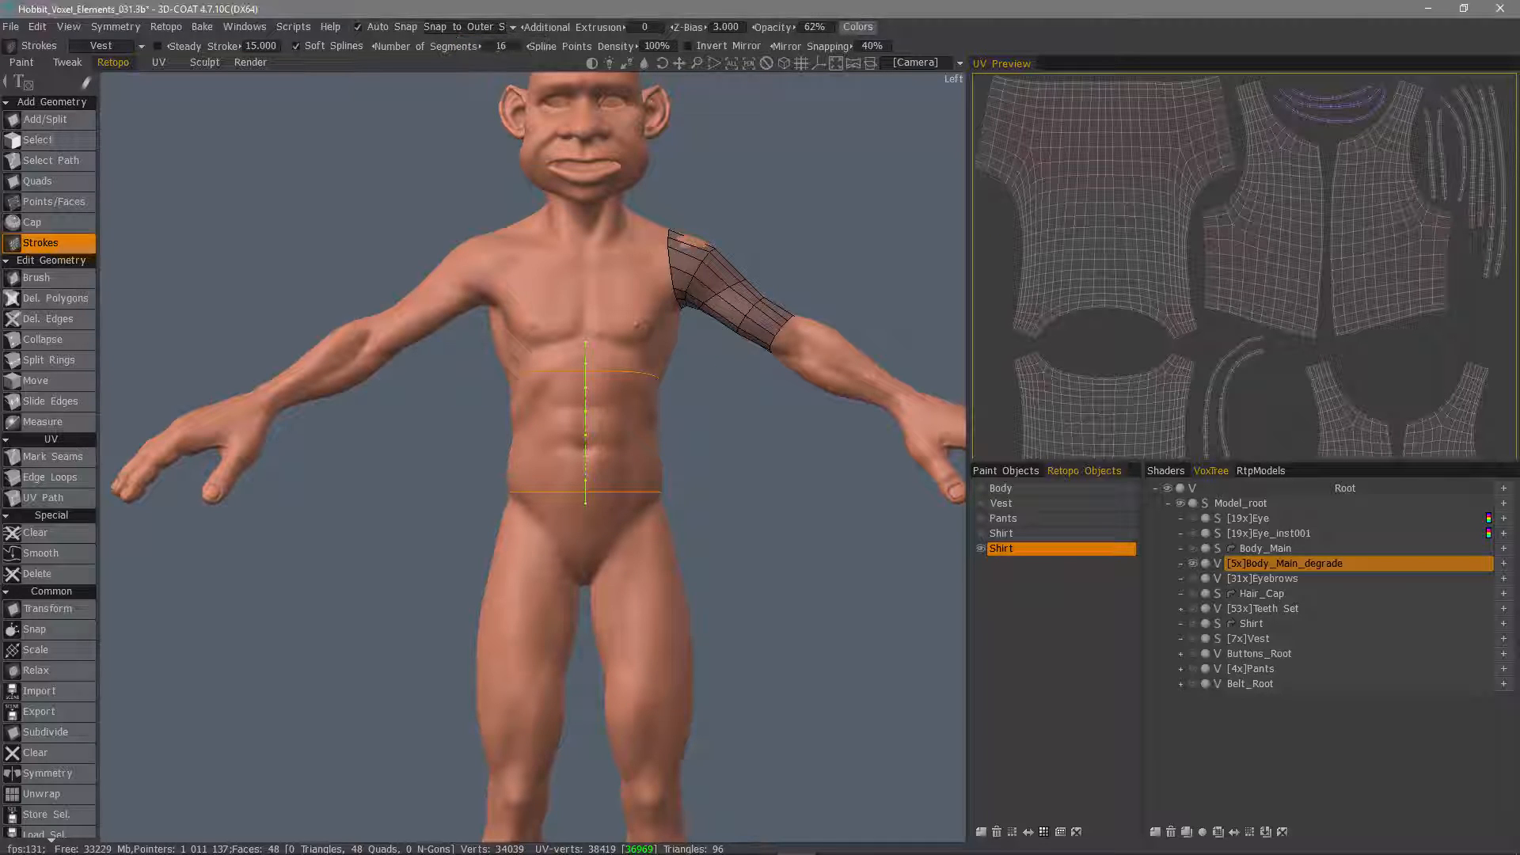
pyautogui.press('Return')
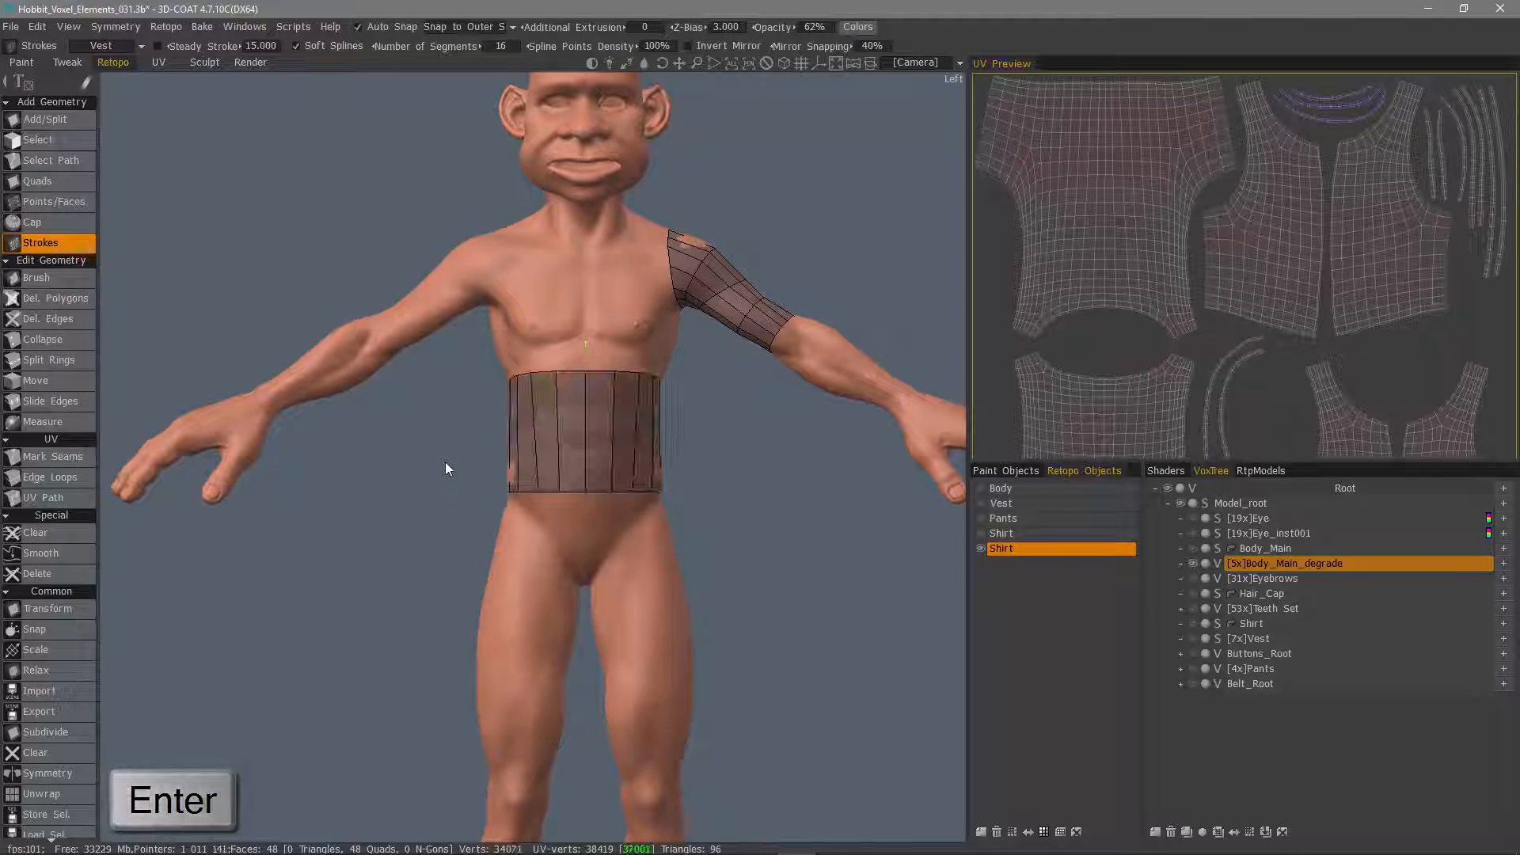
# - Add five horizontal edge rings across the torso band with the Split Rings tool
pyautogui.click(63, 360)
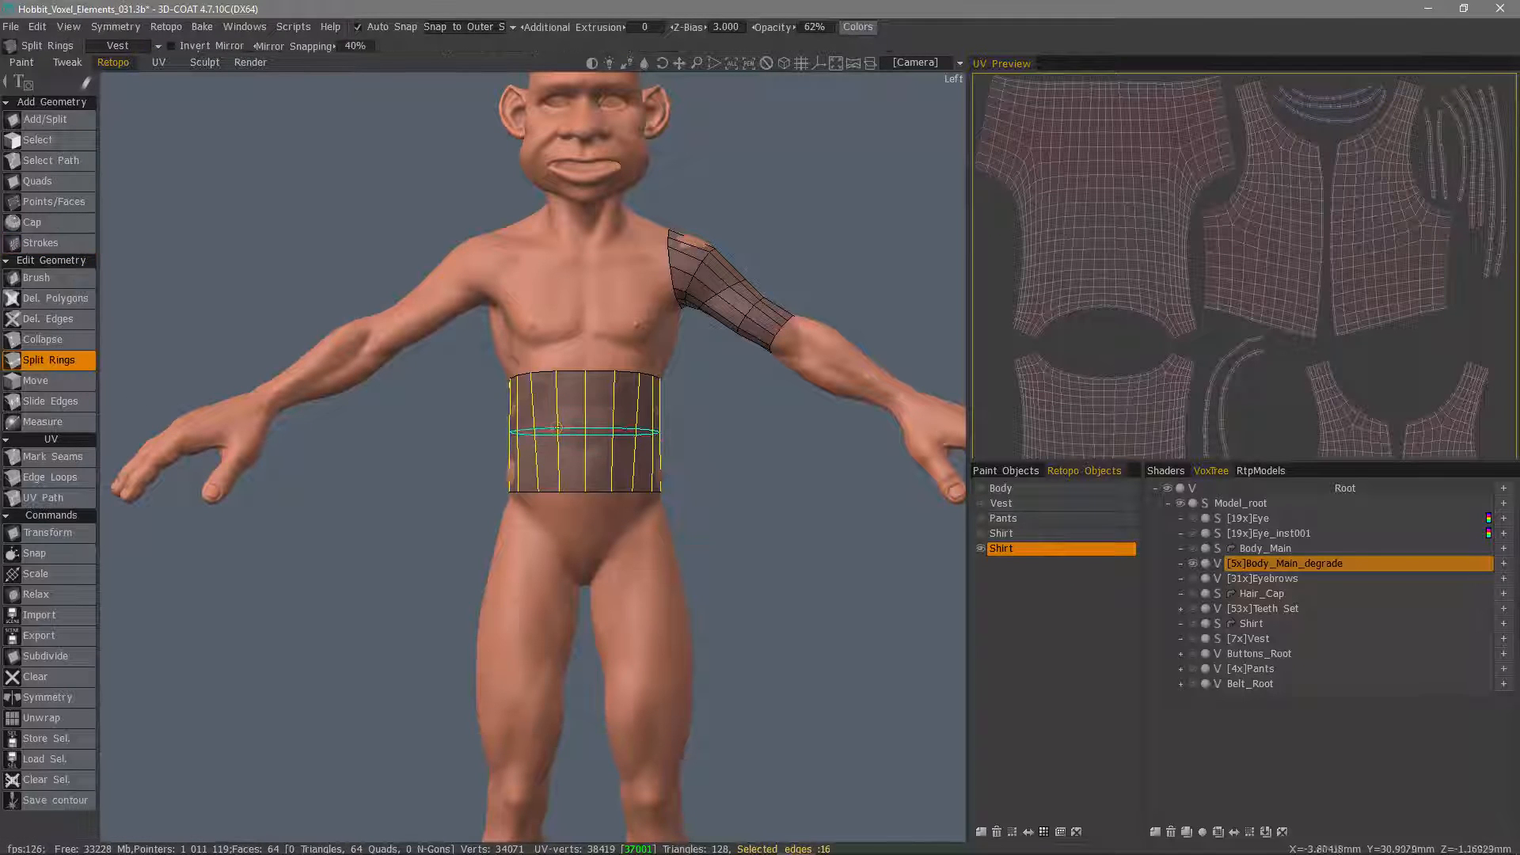
pyautogui.click(584, 431)
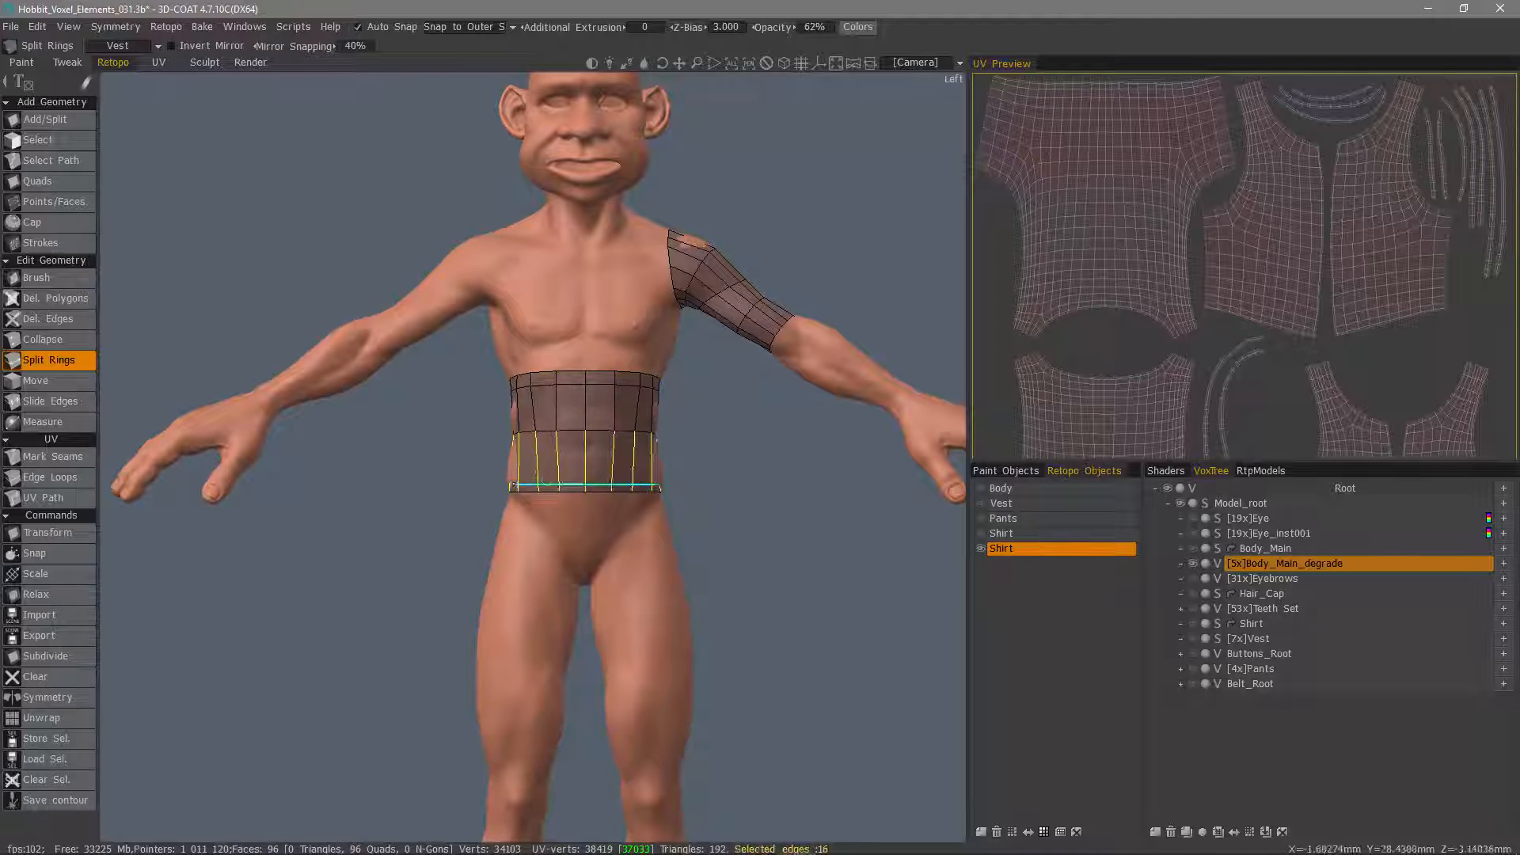
pyautogui.click(588, 465)
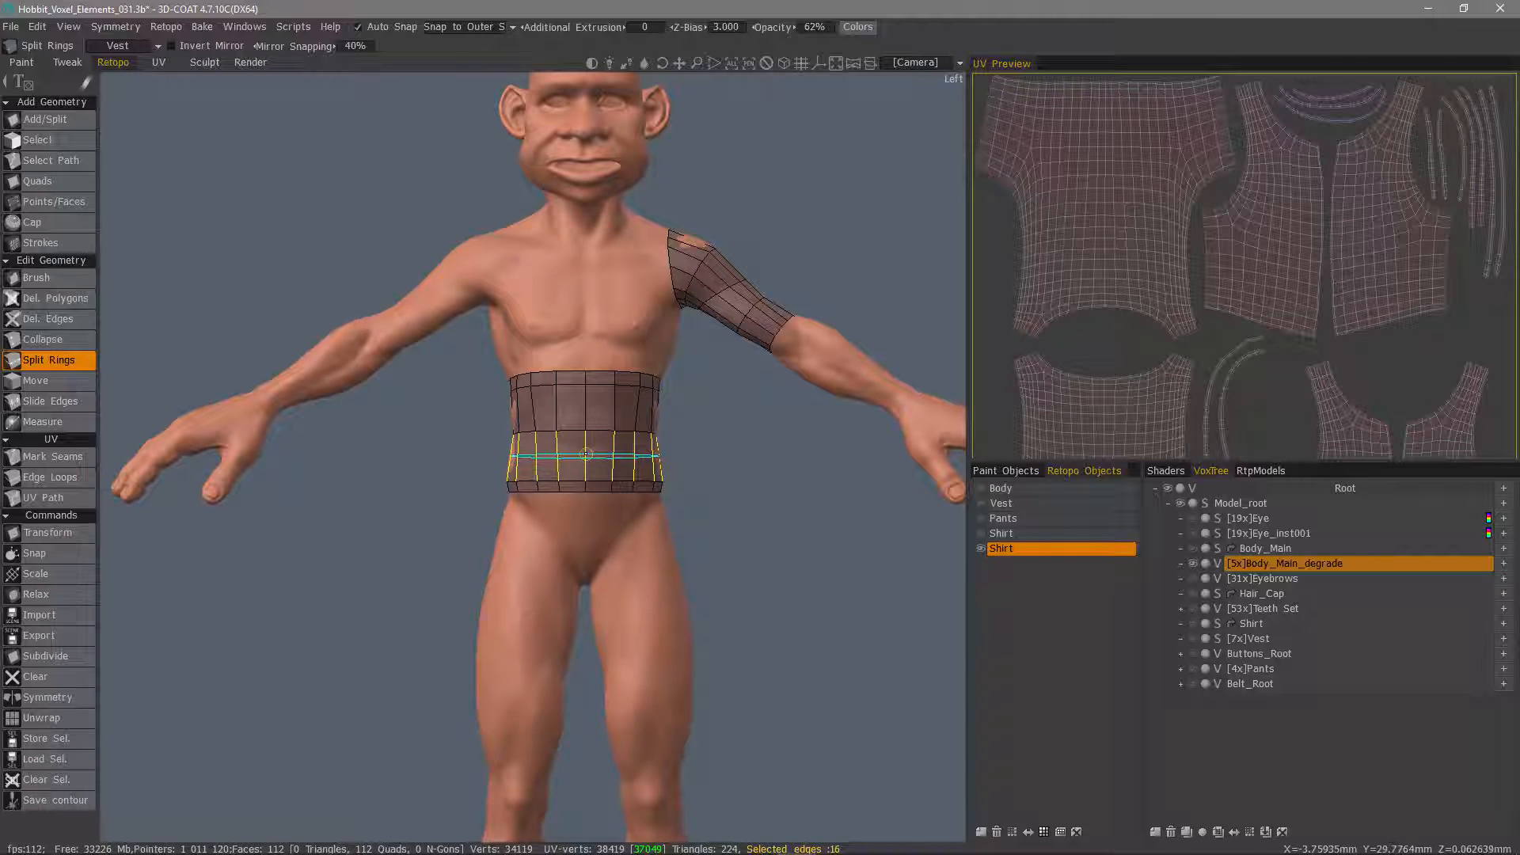
pyautogui.click(579, 407)
pyautogui.click(579, 403)
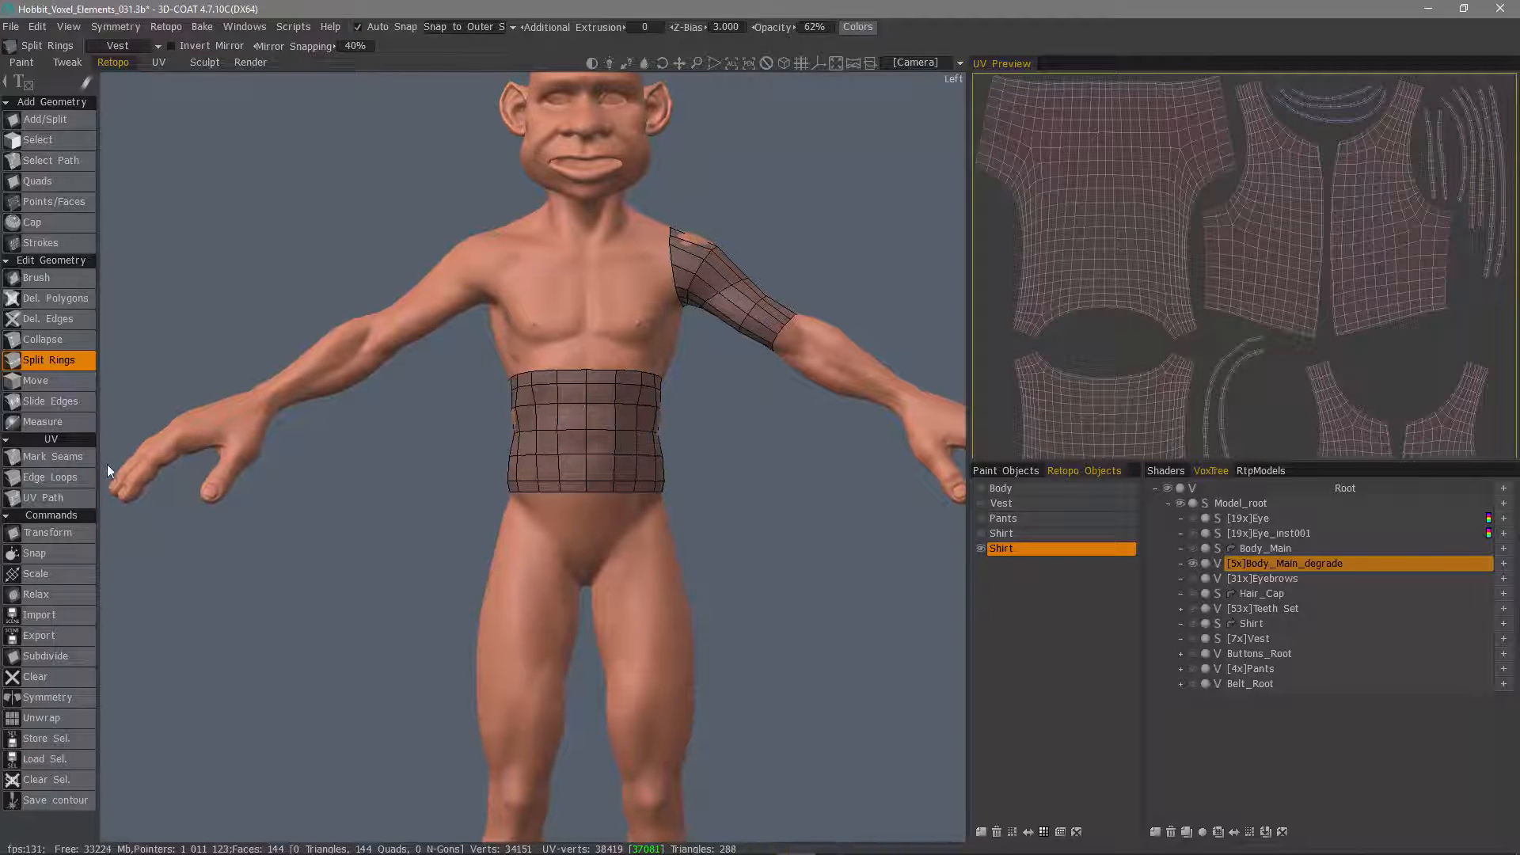
# - Select the torso band's entire upper edge loop in Edges mode, reducing the selection radius to 1.551
pyautogui.click(38, 139)
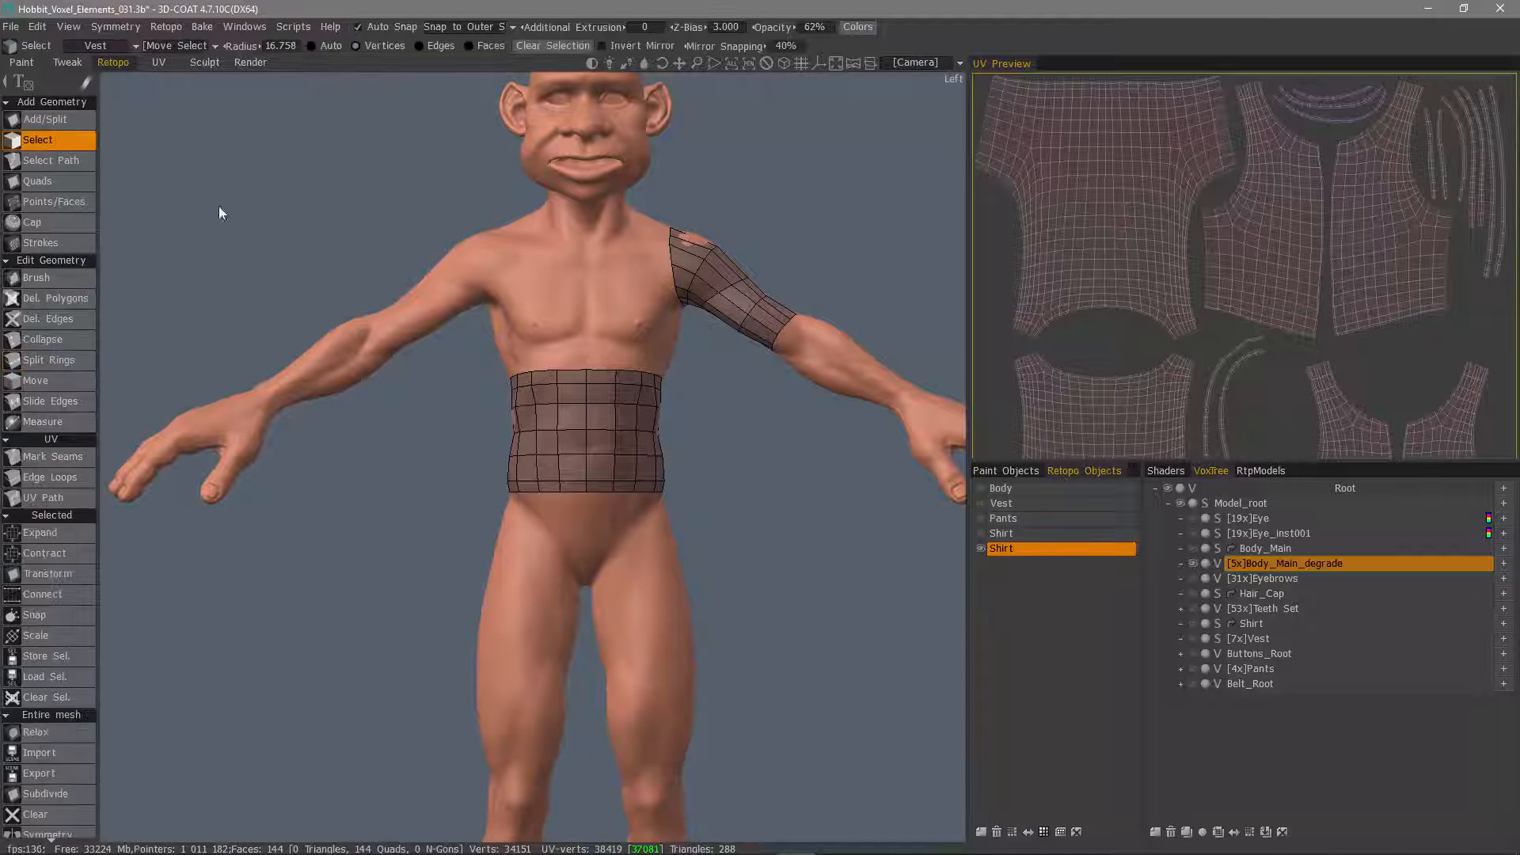
pyautogui.click(430, 46)
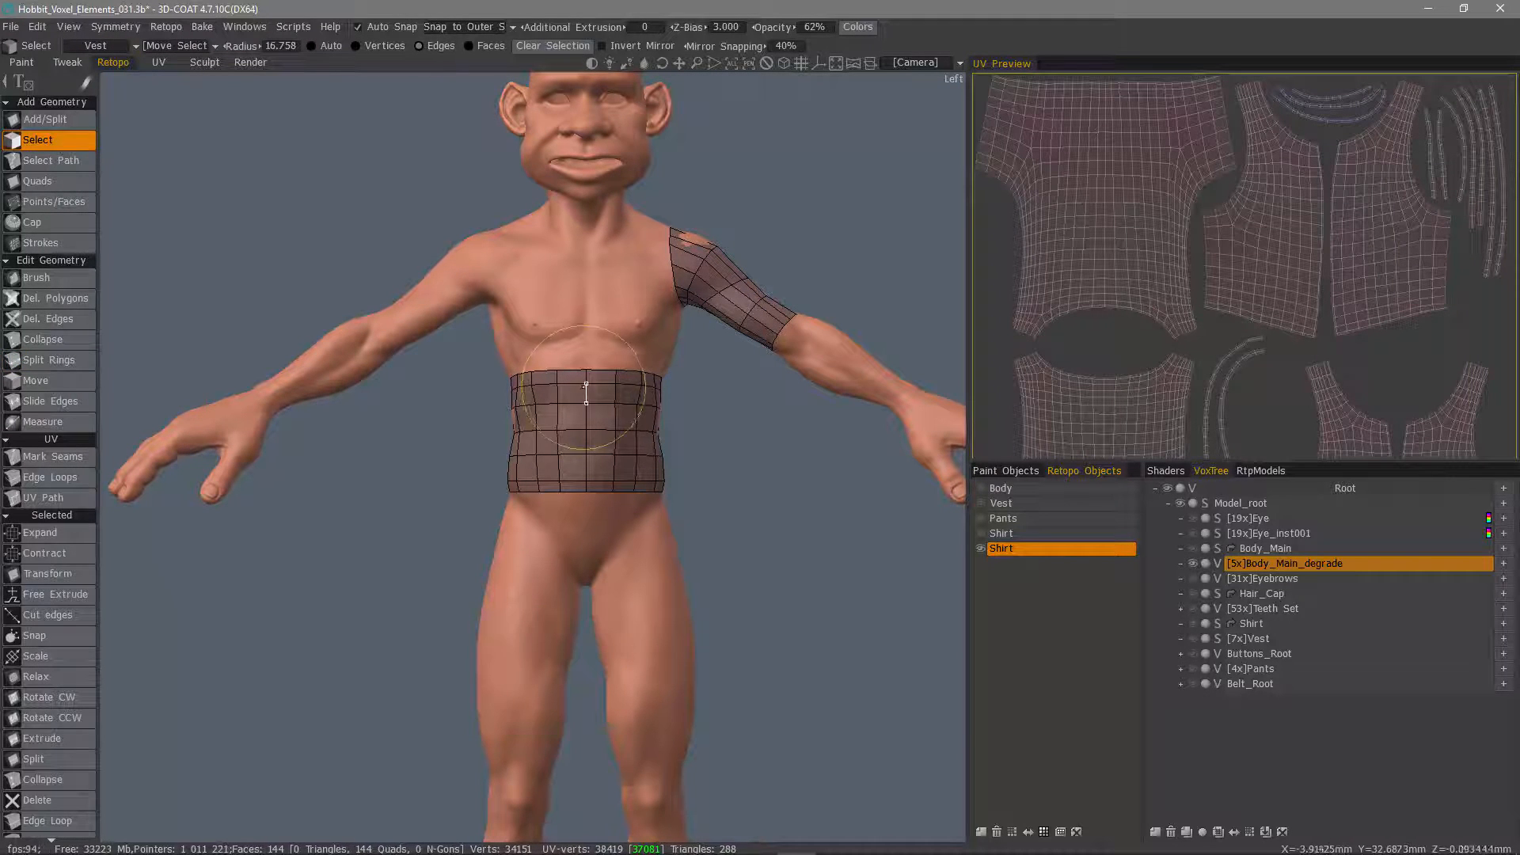
pyautogui.press('[')
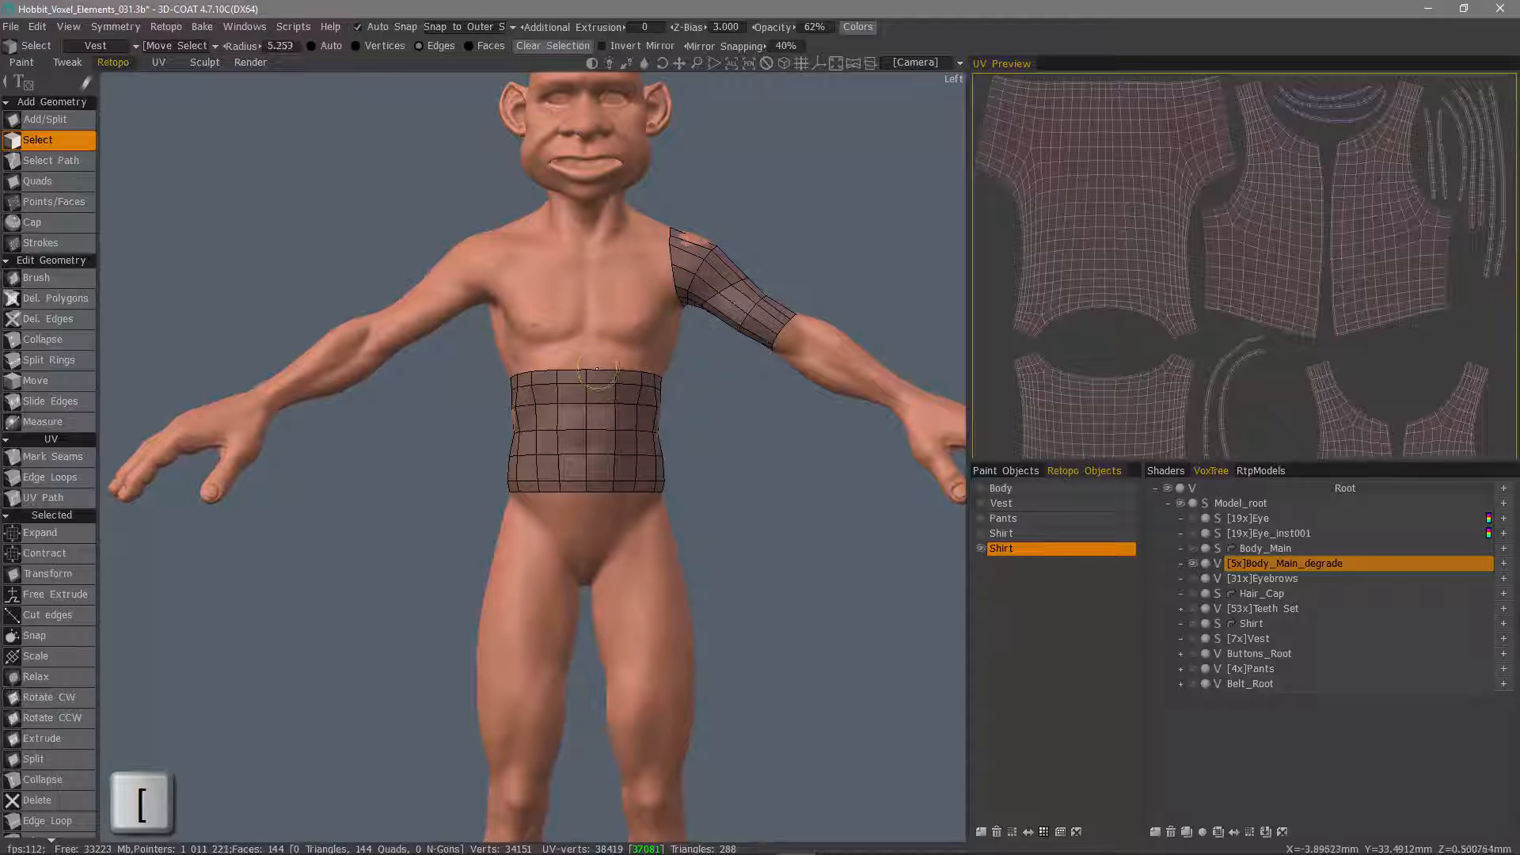
pyautogui.press('[')
pyautogui.press('[')
pyautogui.press('[')
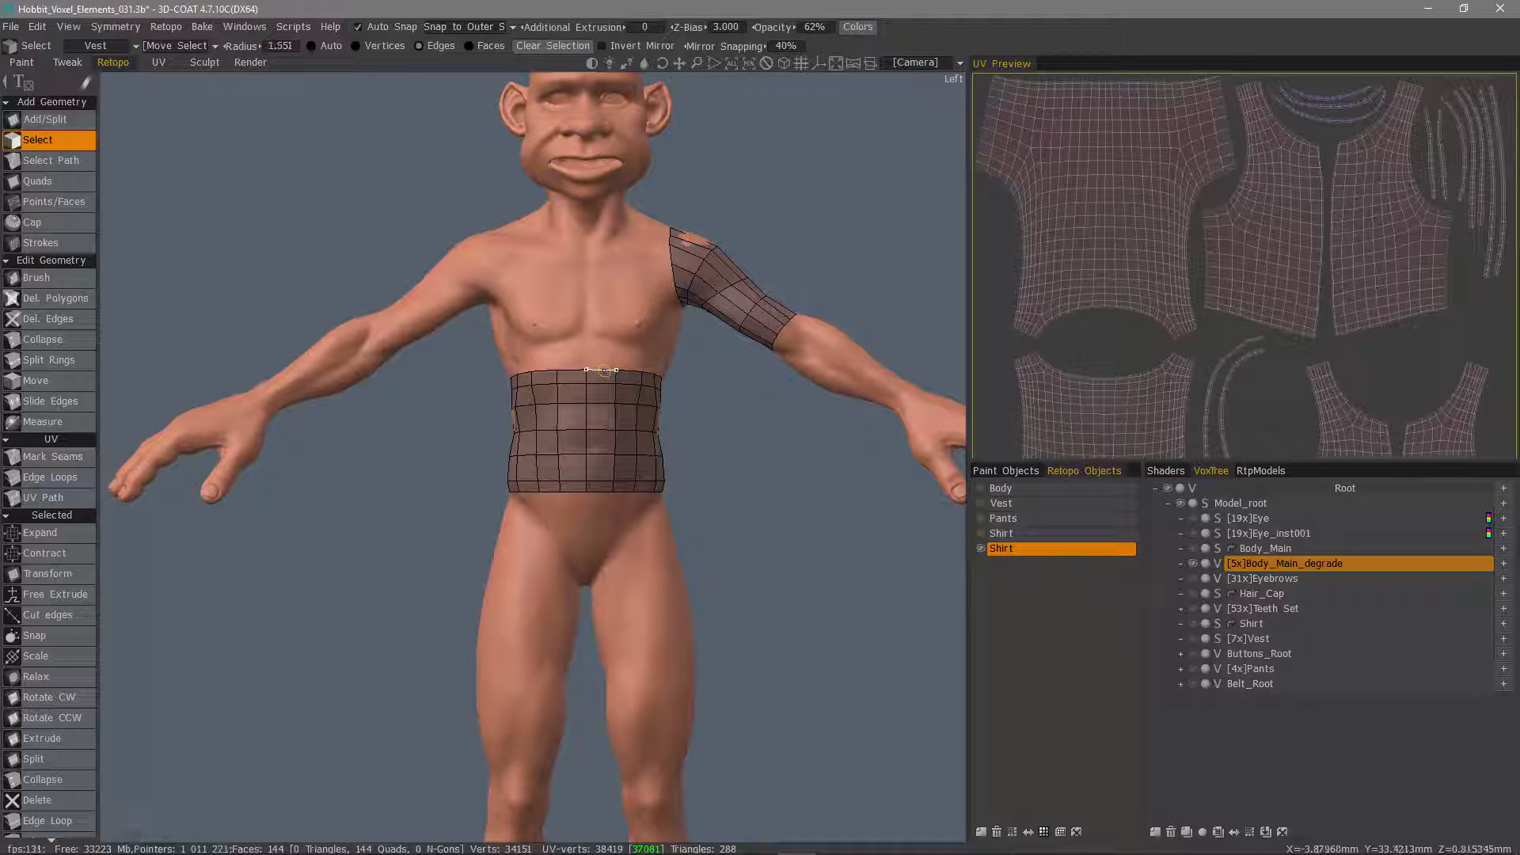
pyautogui.click(602, 369)
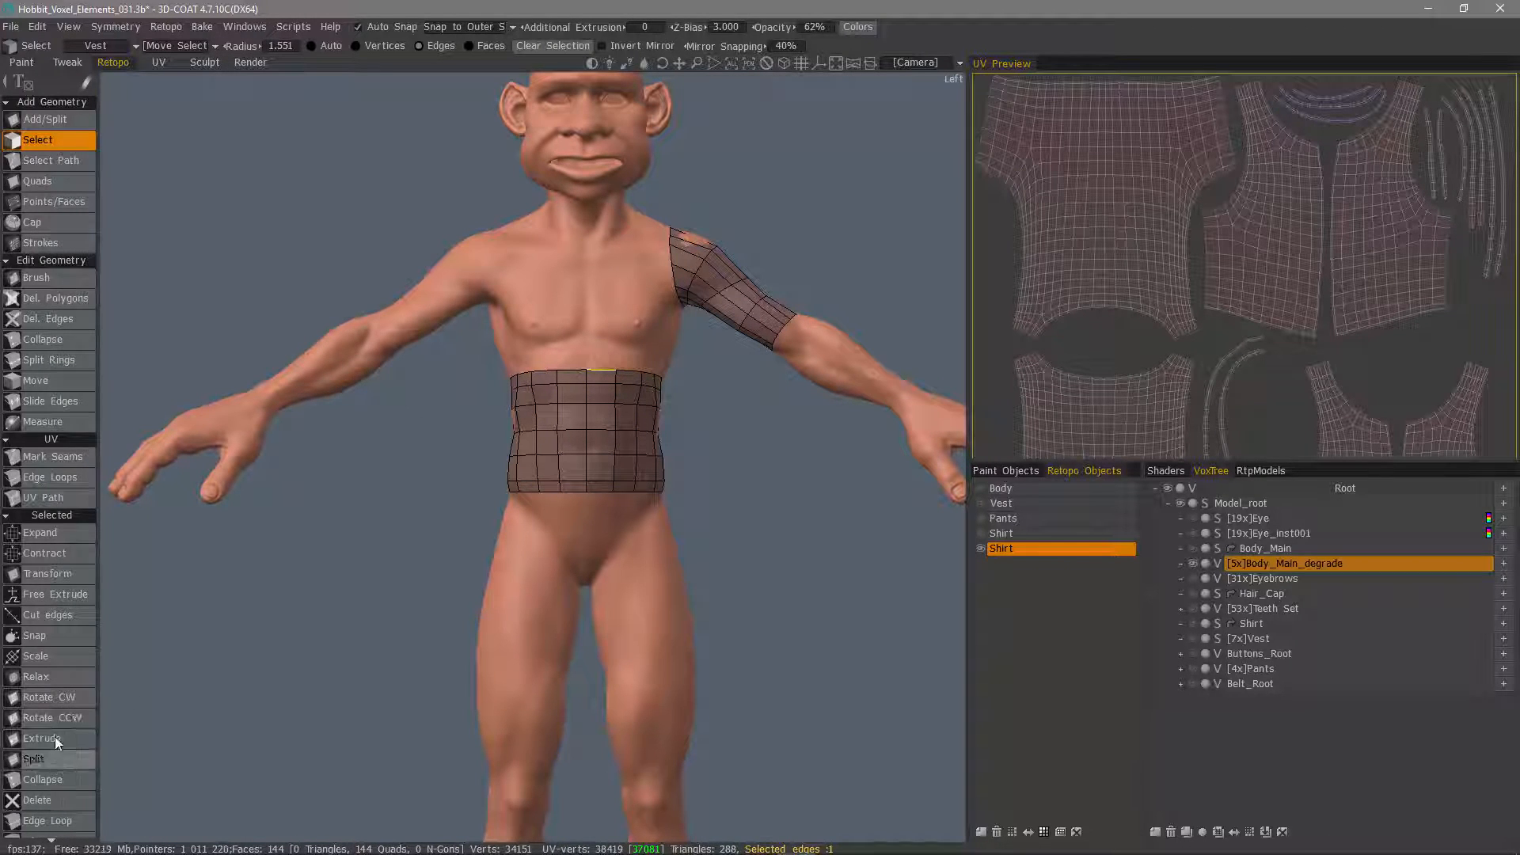
pyautogui.scroll(-3, 60, 587)
pyautogui.click(63, 593)
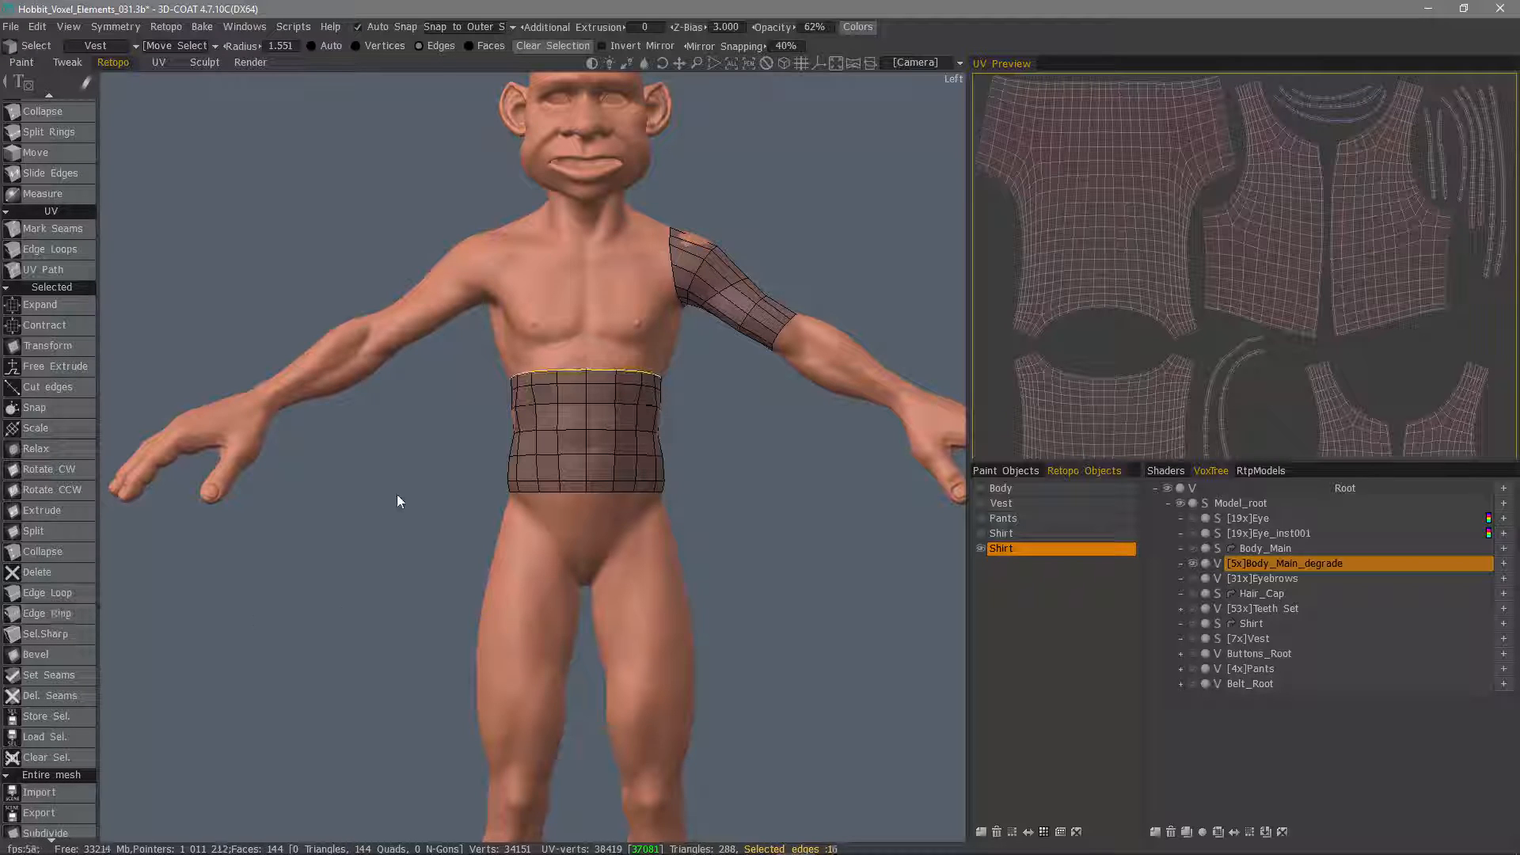
# - Transform the upper edge loop with Auto fit in local space enabled, commit an extrusion, and raise the new ring to Y position about 34.11
pyautogui.click(65, 348)
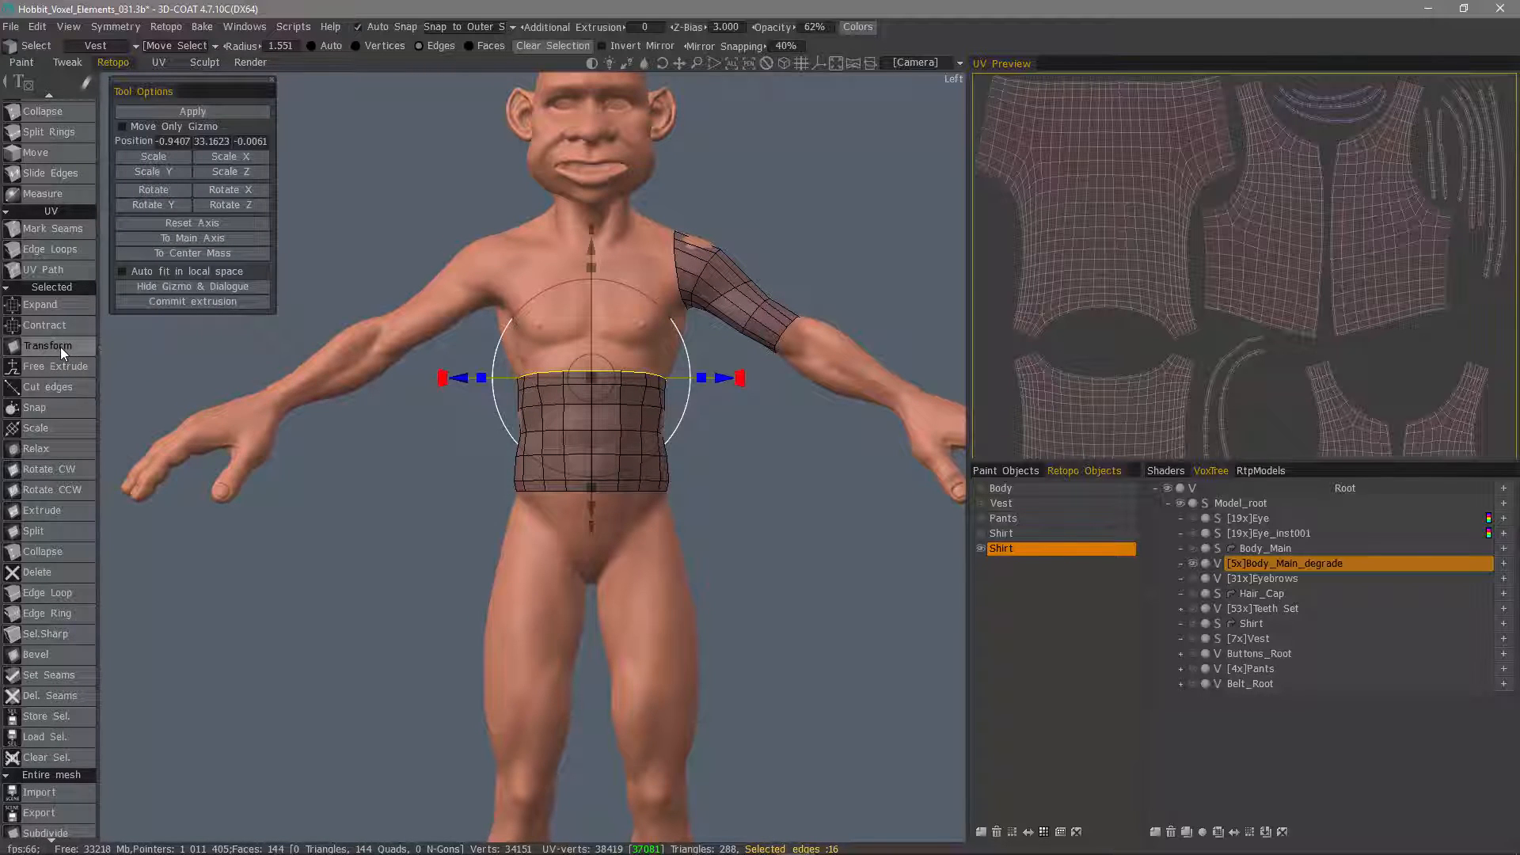
pyautogui.scroll(1, 430, 391)
pyautogui.moveTo(430, 391); pyautogui.dragTo(425, 524, button='middle')
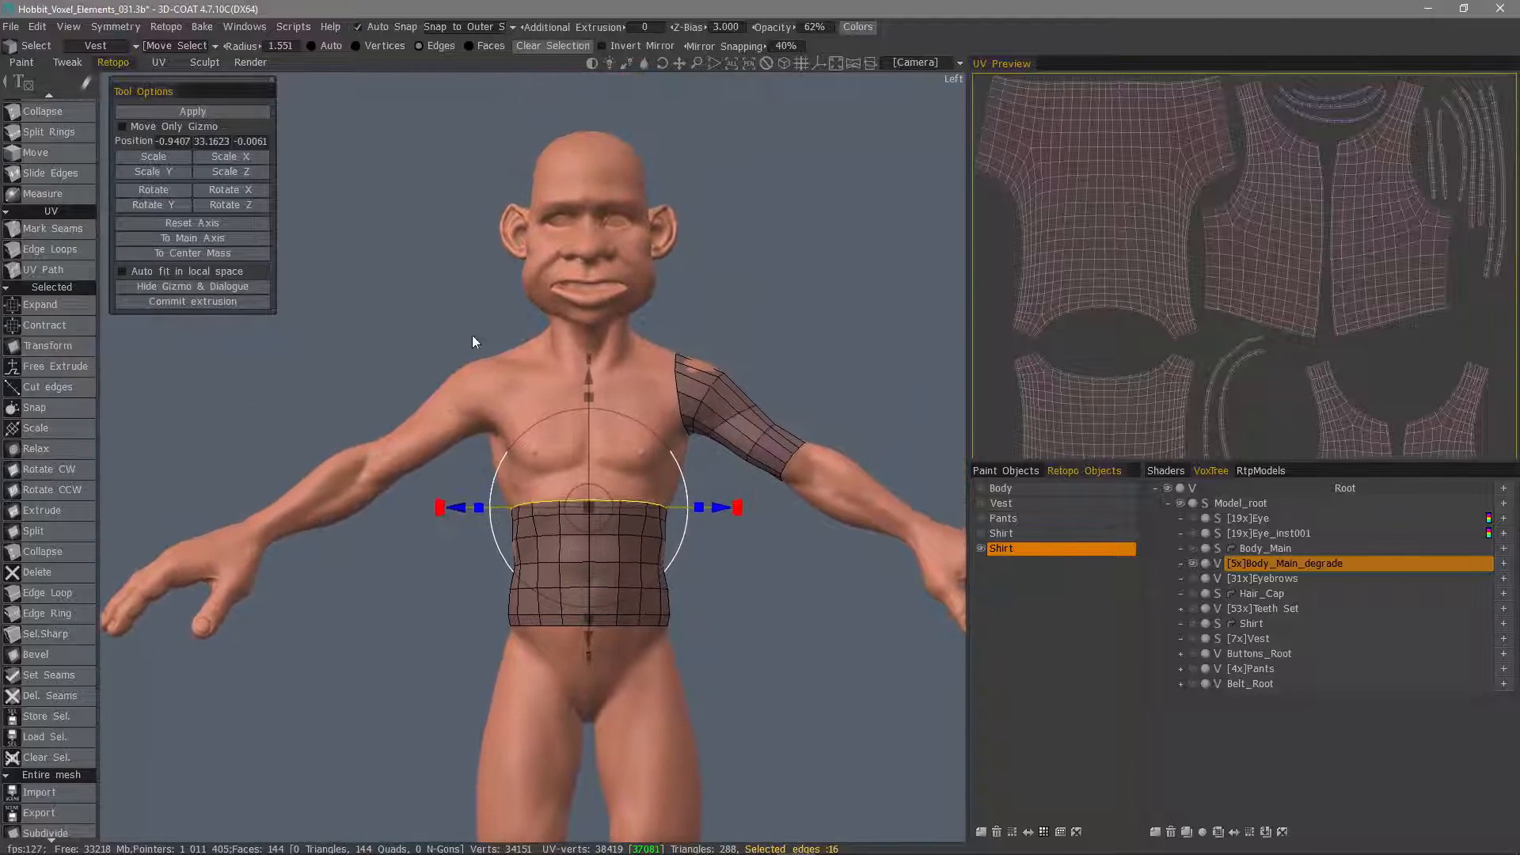
pyautogui.click(121, 271)
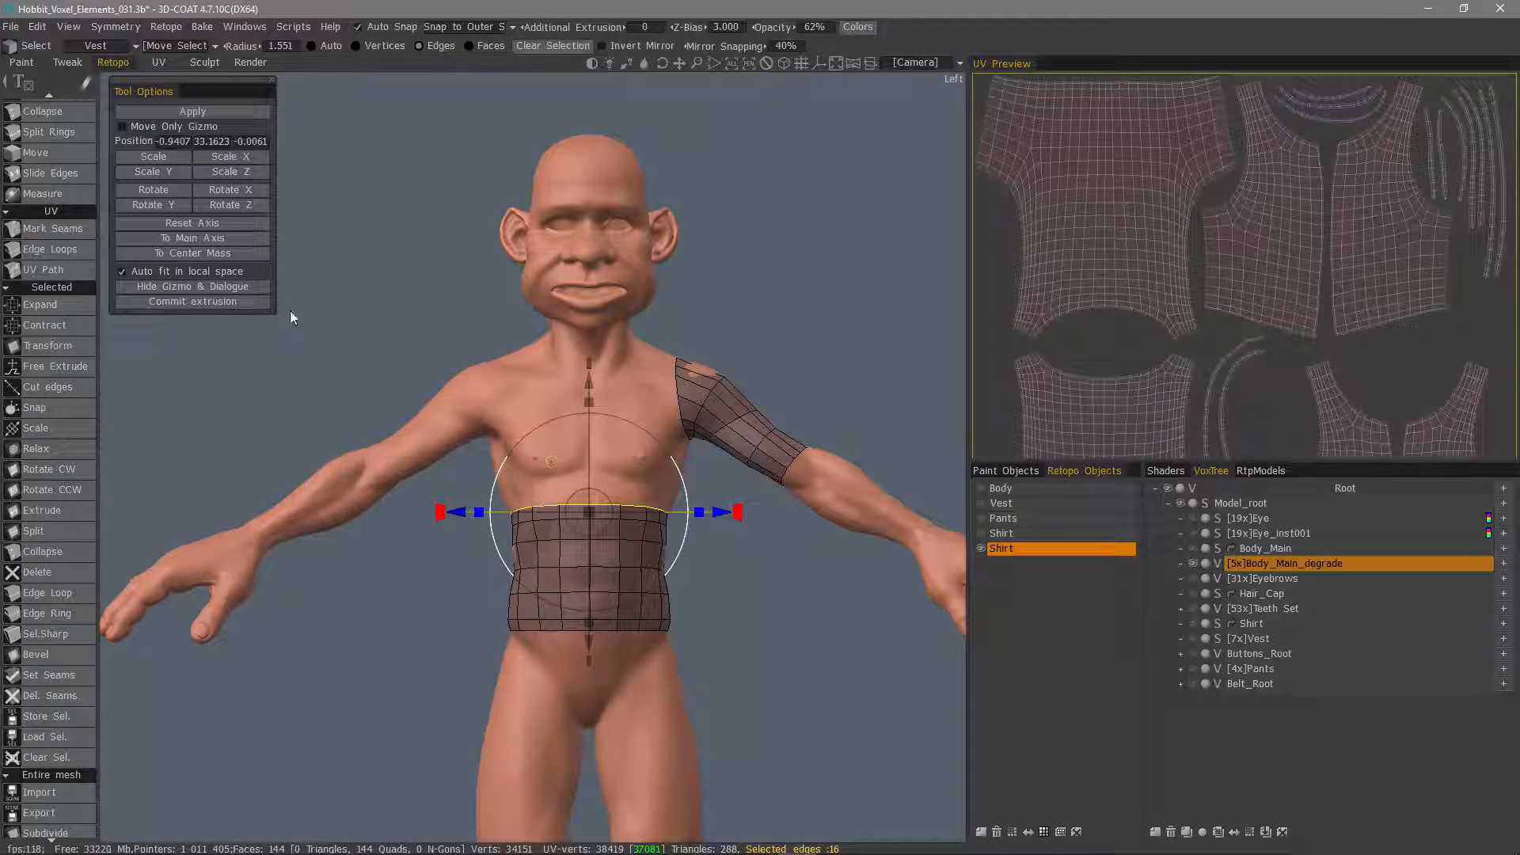
pyautogui.click(218, 301)
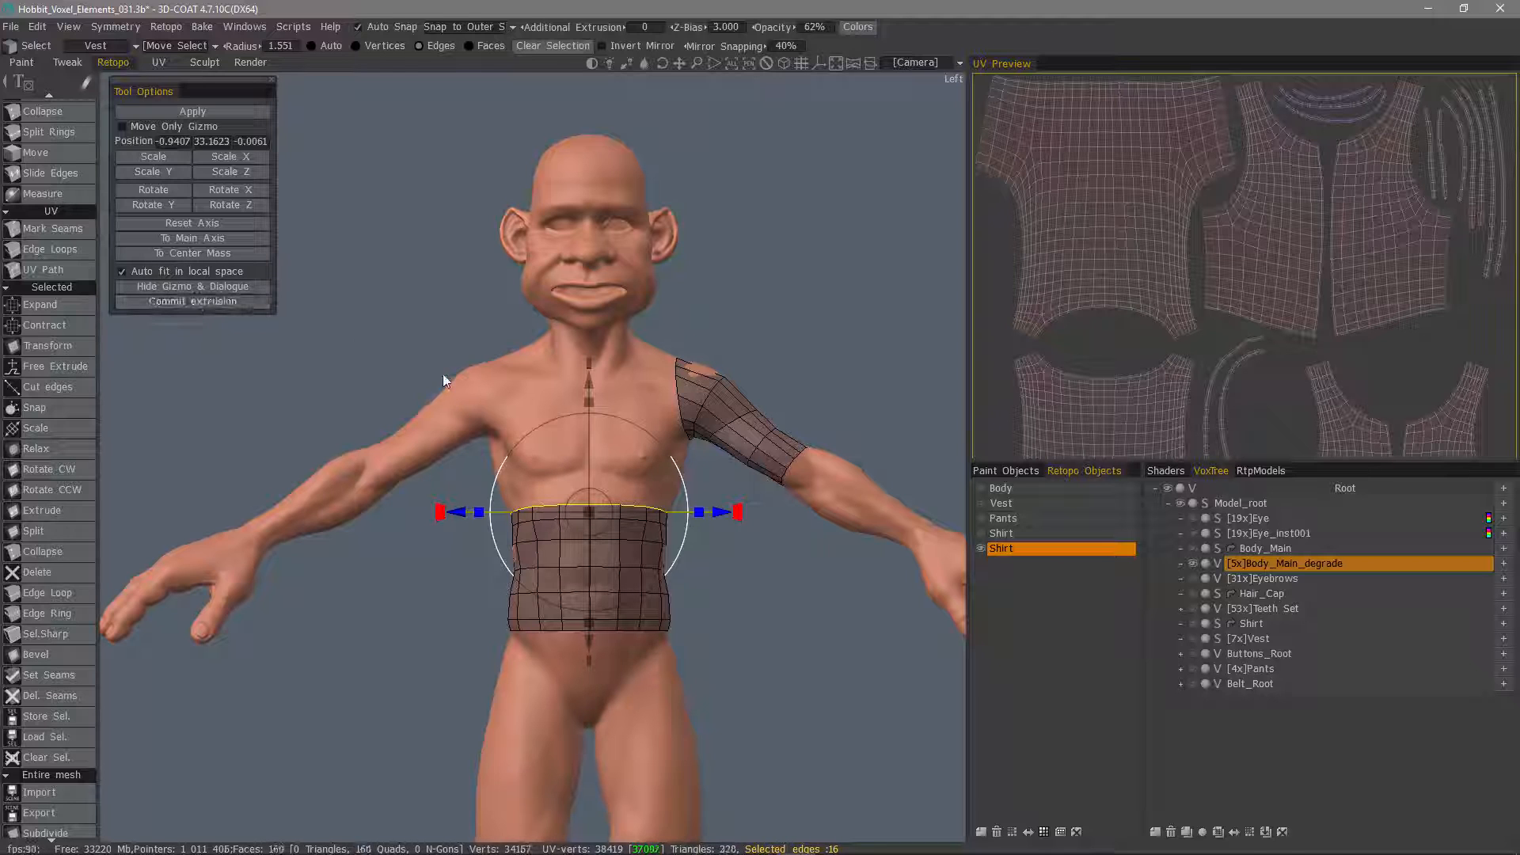
pyautogui.moveTo(590, 383); pyautogui.dragTo(600, 362)
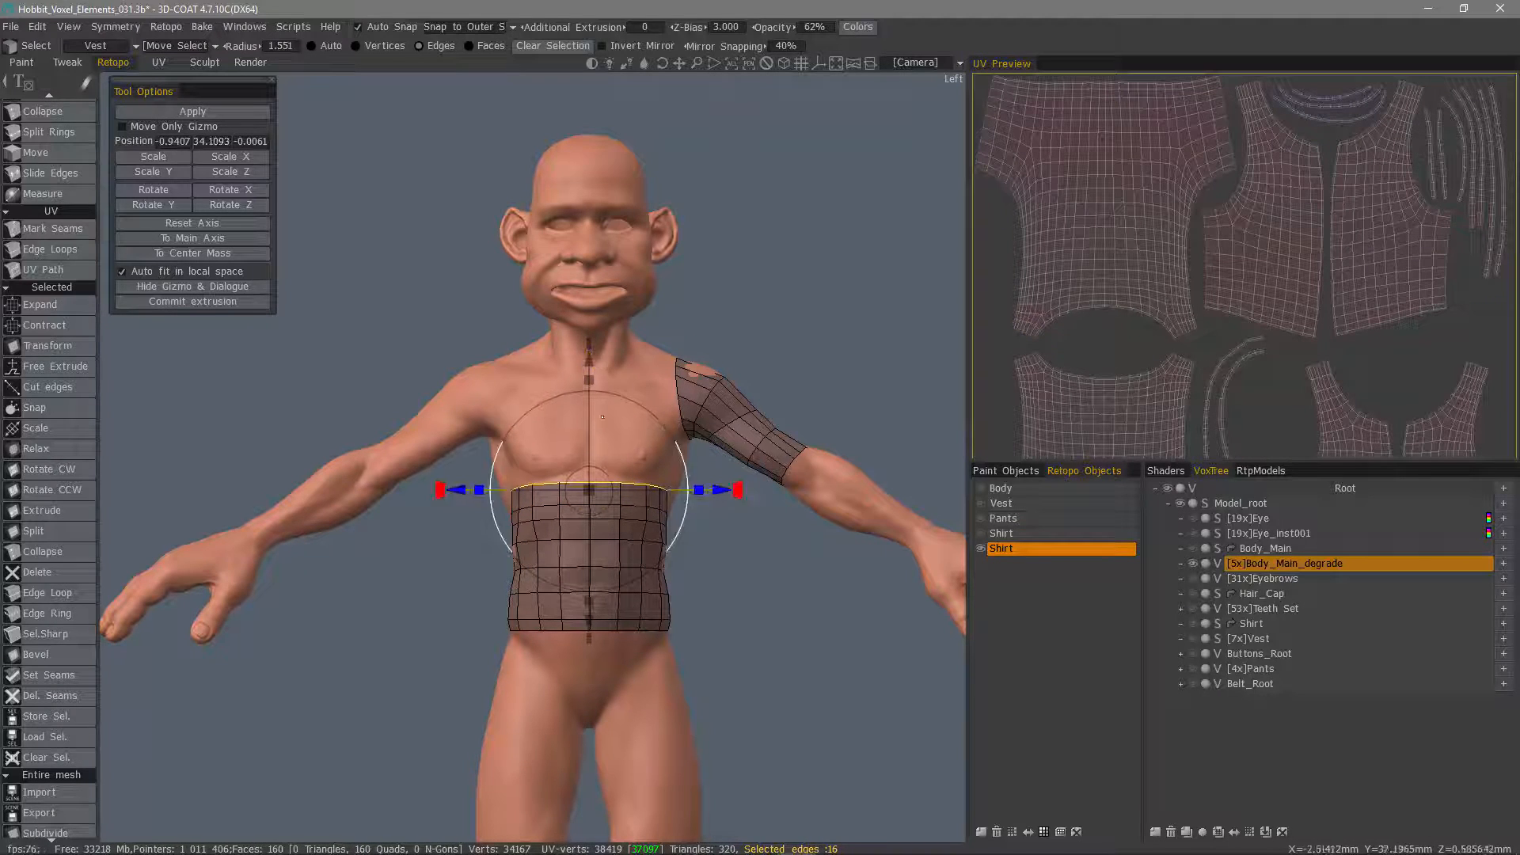
# - Extrude the torso's upper loop once more and raise the new ring to armpit level at Y position about 35.94
pyautogui.keyDown('alt'); pyautogui.moveTo(736, 431); pyautogui.dragTo(701, 486); pyautogui.keyUp('alt')
pyautogui.keyDown('alt'); pyautogui.moveTo(546, 412); pyautogui.dragTo(645, 411); pyautogui.keyUp('alt')
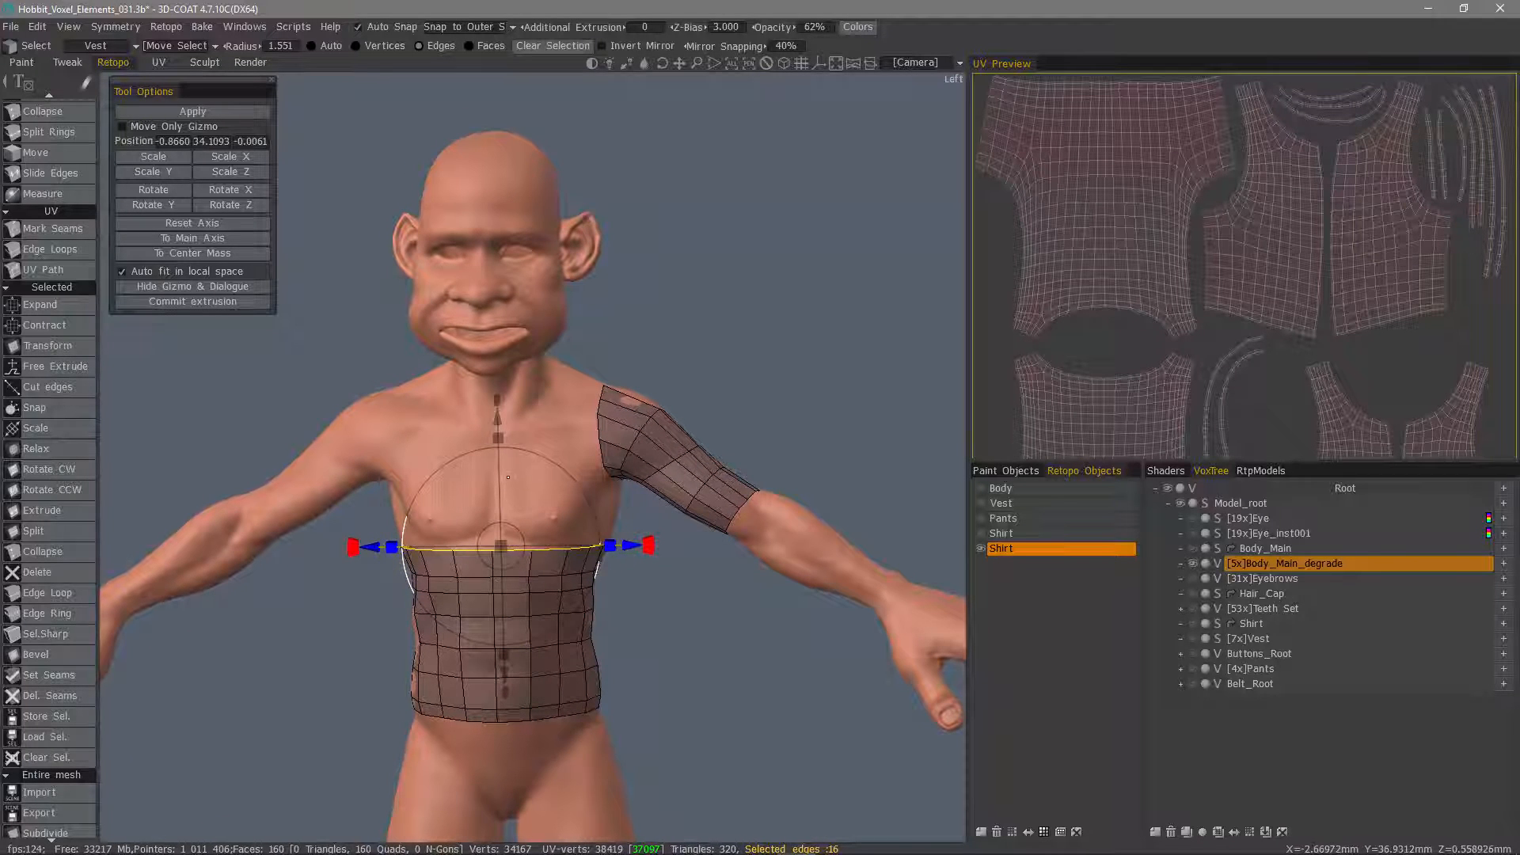
pyautogui.press('Return')
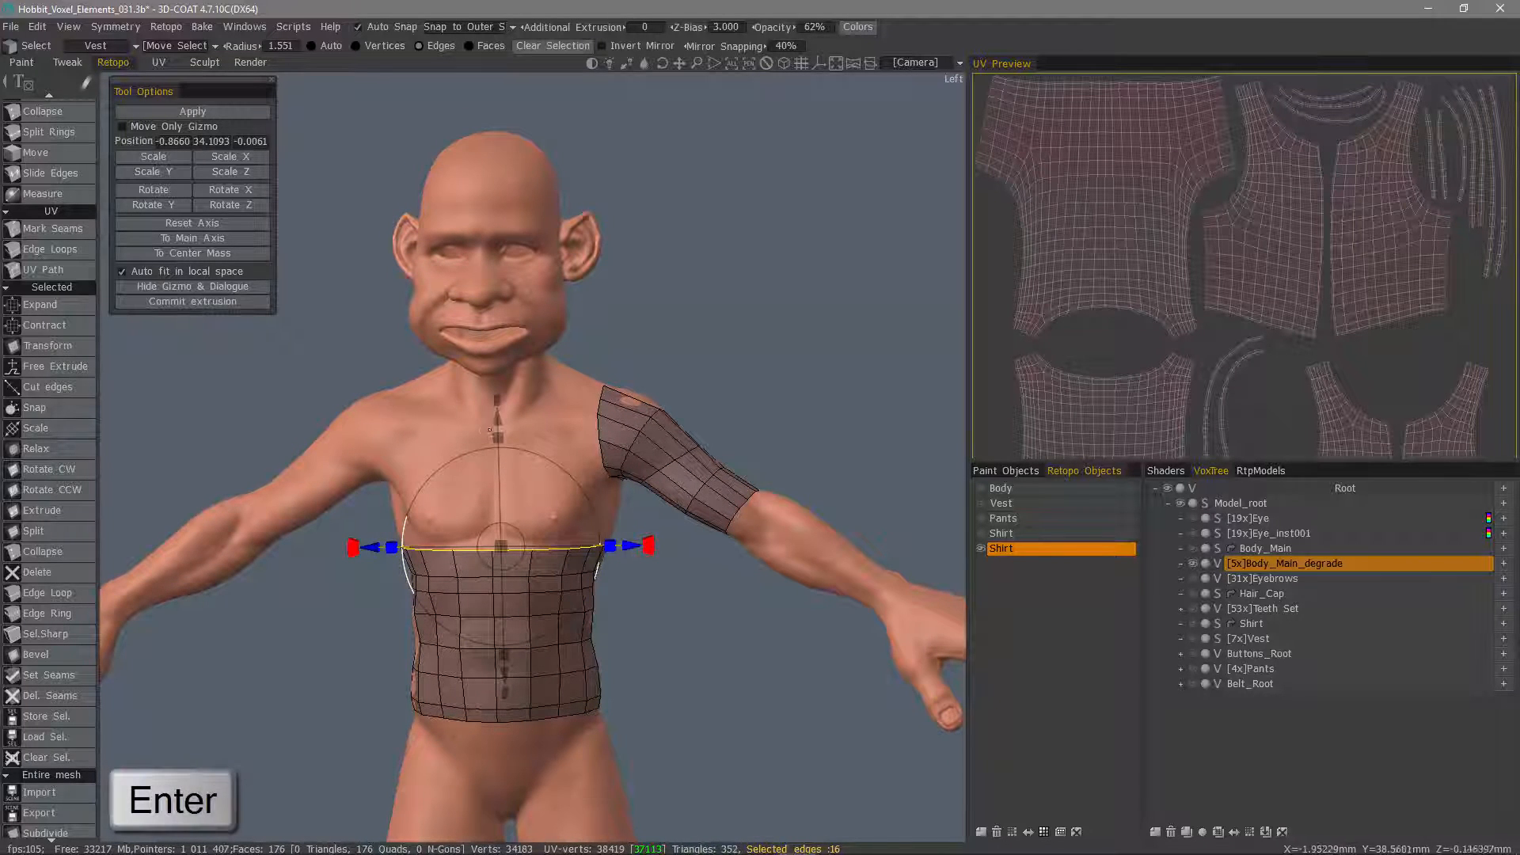
pyautogui.moveTo(496, 418); pyautogui.dragTo(498, 369)
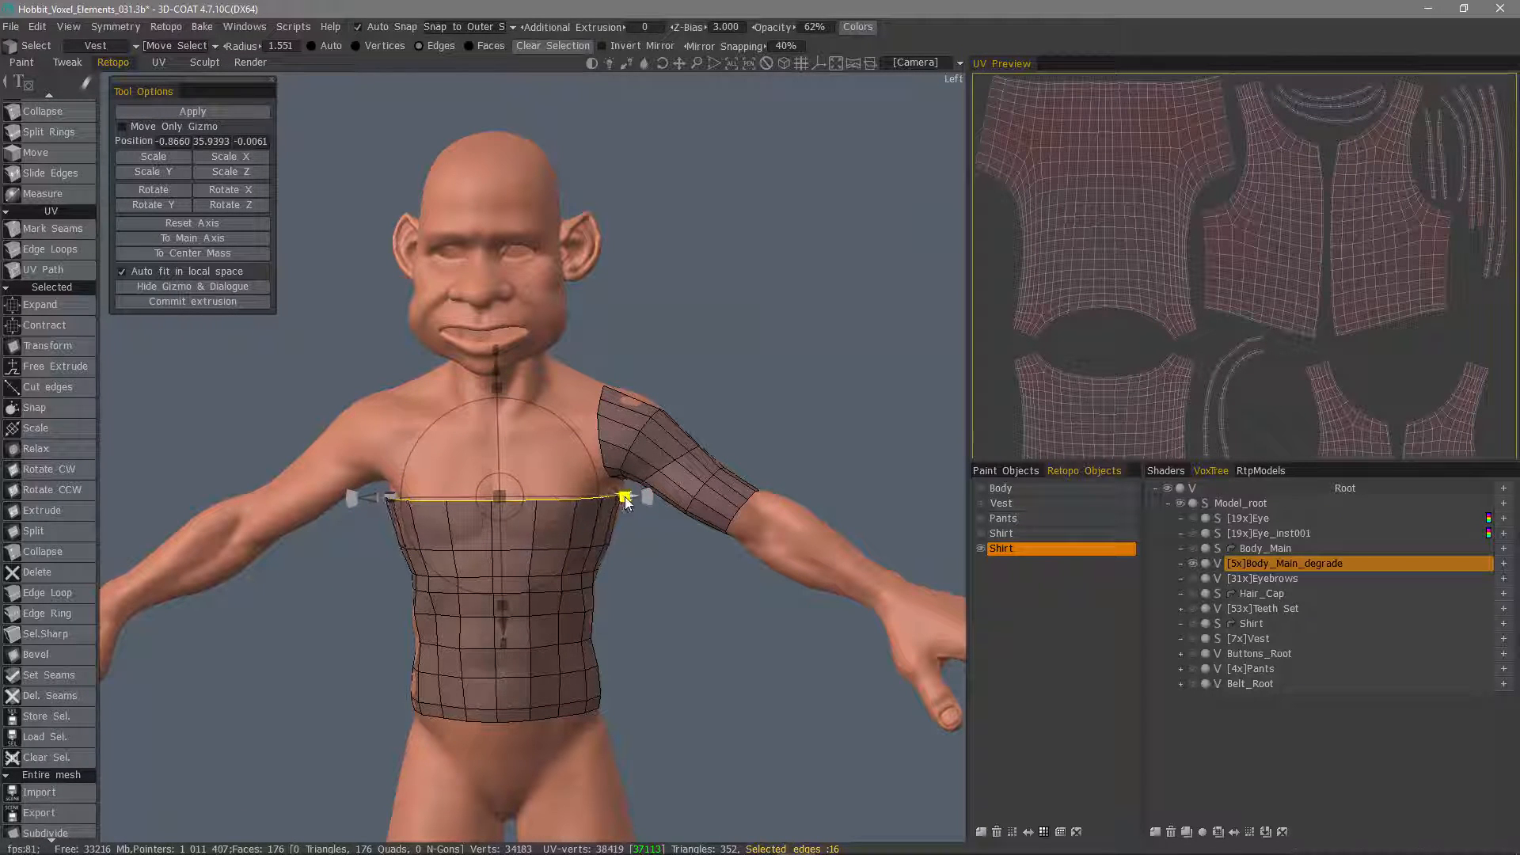
# - Undo the last sideways scaling of the armpit-level ring, shift the ring slightly toward the back, and clear the edge selection
pyautogui.moveTo(626, 500); pyautogui.dragTo(633, 500)
pyautogui.keyDown('alt'); pyautogui.moveTo(651, 521); pyautogui.dragTo(743, 533, button='middle'); pyautogui.keyUp('alt')
pyautogui.hotkey('ctrl', 'z')
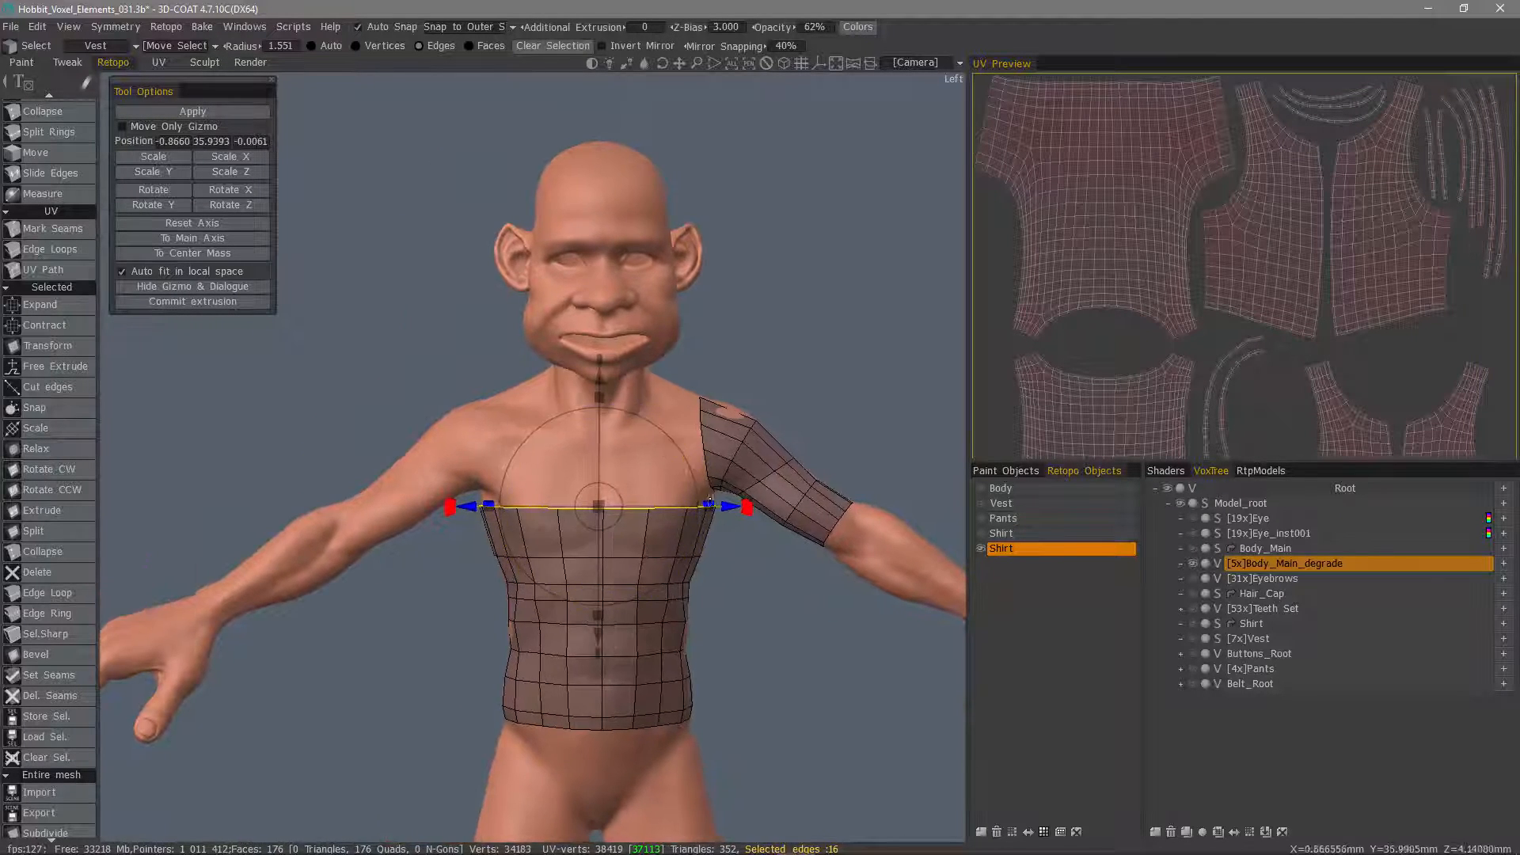
pyautogui.keyDown('alt'); pyautogui.moveTo(743, 533); pyautogui.dragTo(649, 529); pyautogui.keyUp('alt')
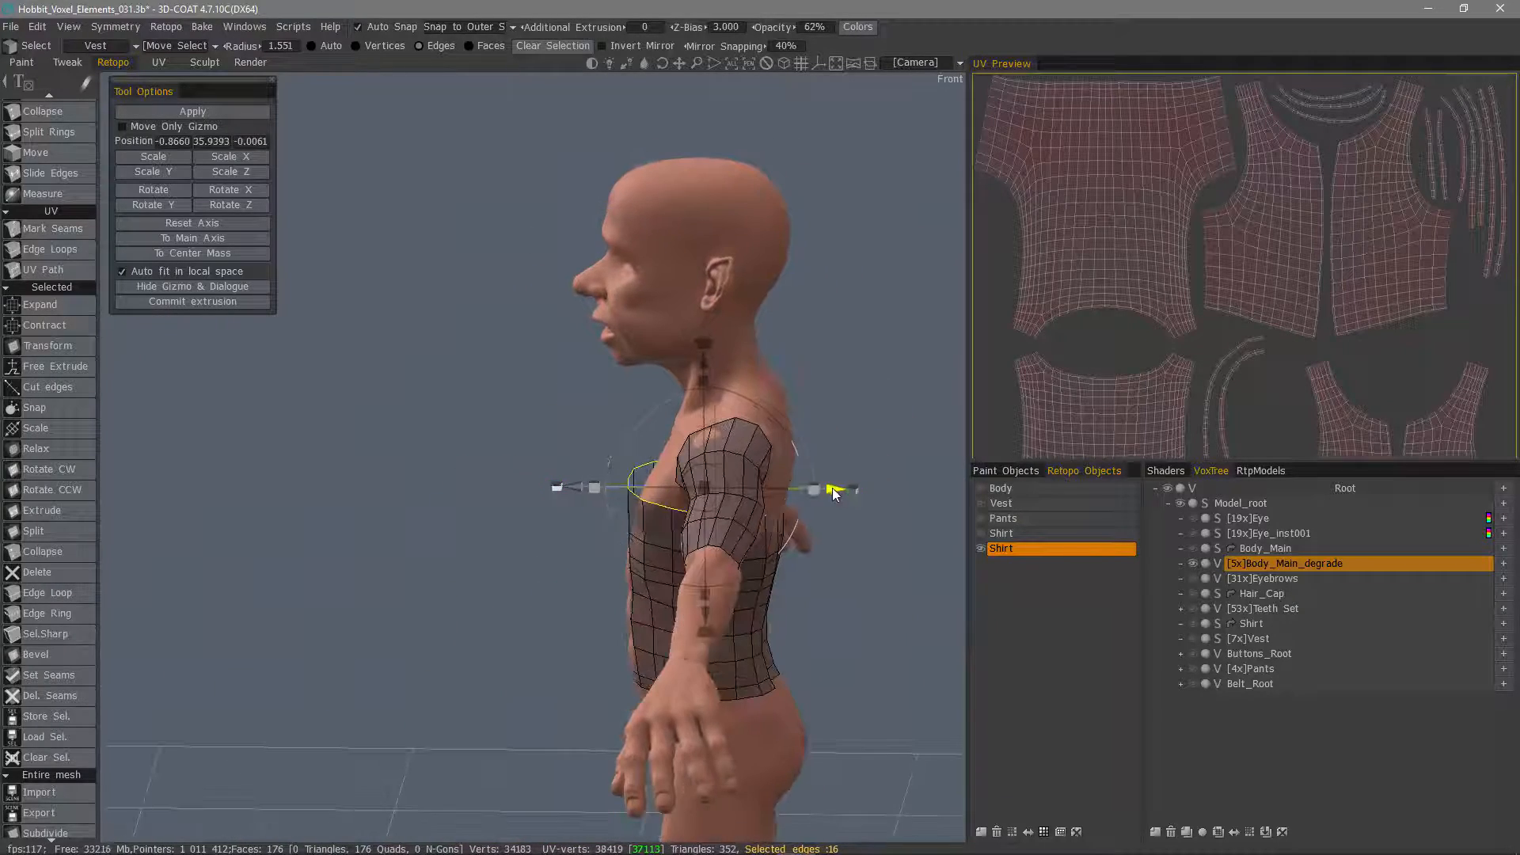
pyautogui.moveTo(832, 487); pyautogui.dragTo(846, 485)
pyautogui.keyDown('alt'); pyautogui.moveTo(586, 495); pyautogui.dragTo(794, 450); pyautogui.keyUp('alt')
pyautogui.press('Escape')
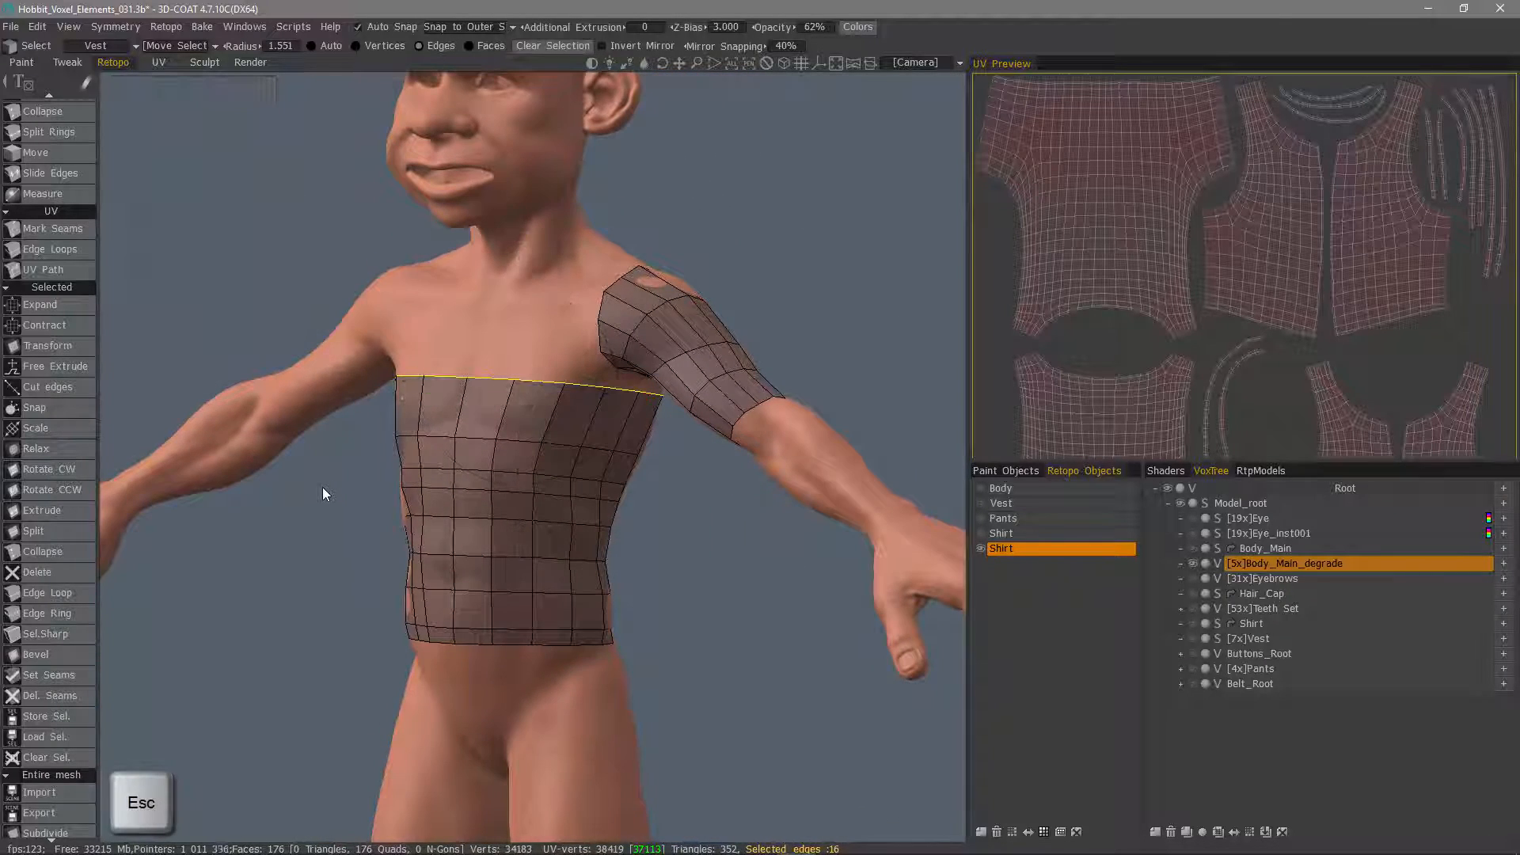
pyautogui.moveTo(306, 467); pyautogui.dragTo(378, 468)
pyautogui.press('Escape')
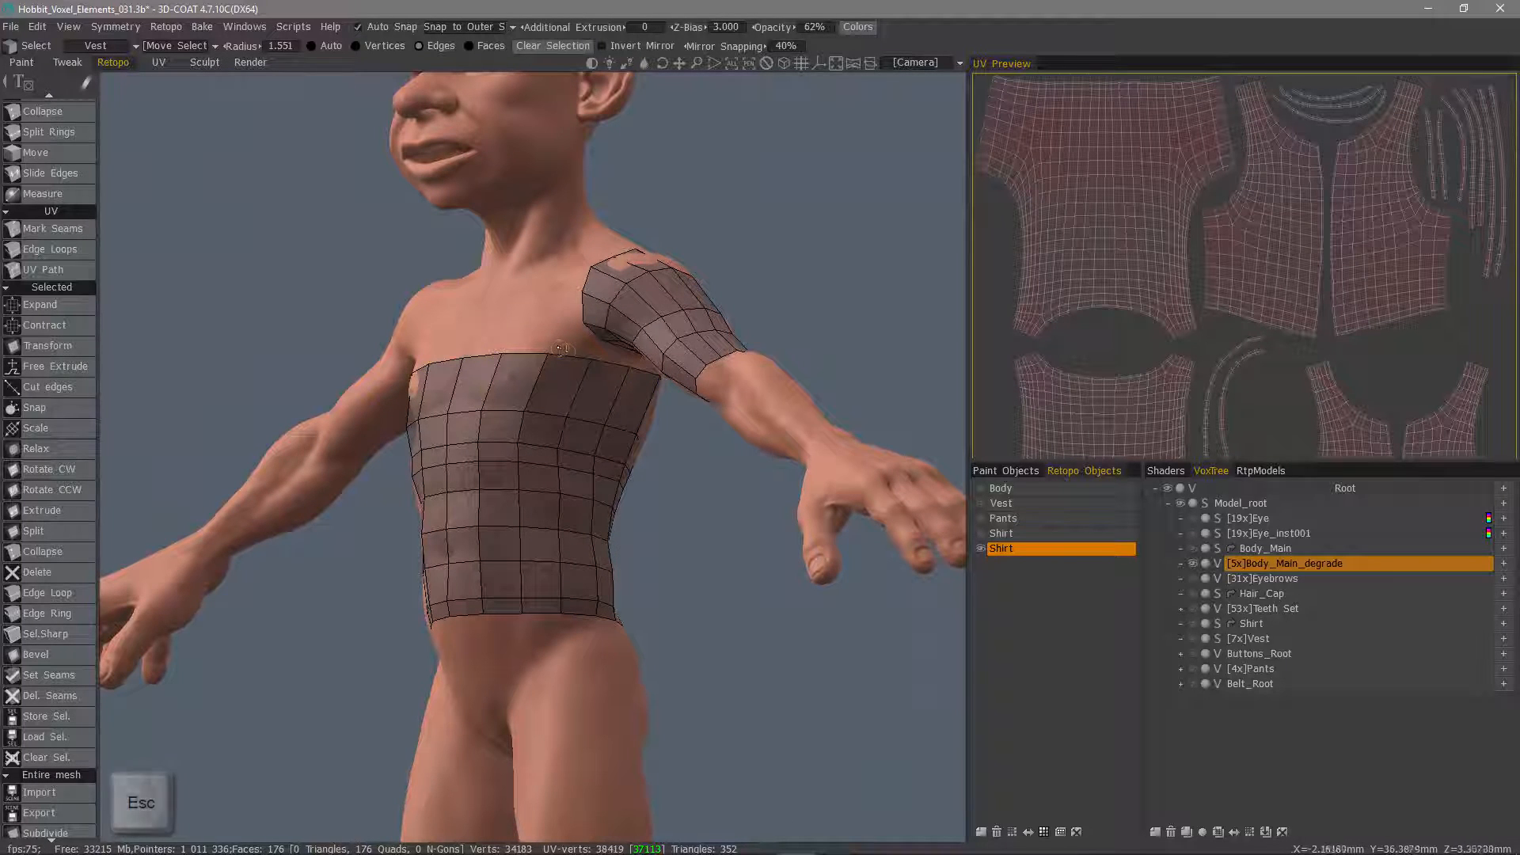
# - Fill two faces under the armpit between the sleeve's open edge and the torso mesh with the Points/Faces tool
pyautogui.moveTo(237, 230)
pyautogui.mouseDown()
pyautogui.moveTo(111, 183)
pyautogui.moveTo(81, 154)
pyautogui.mouseUp()
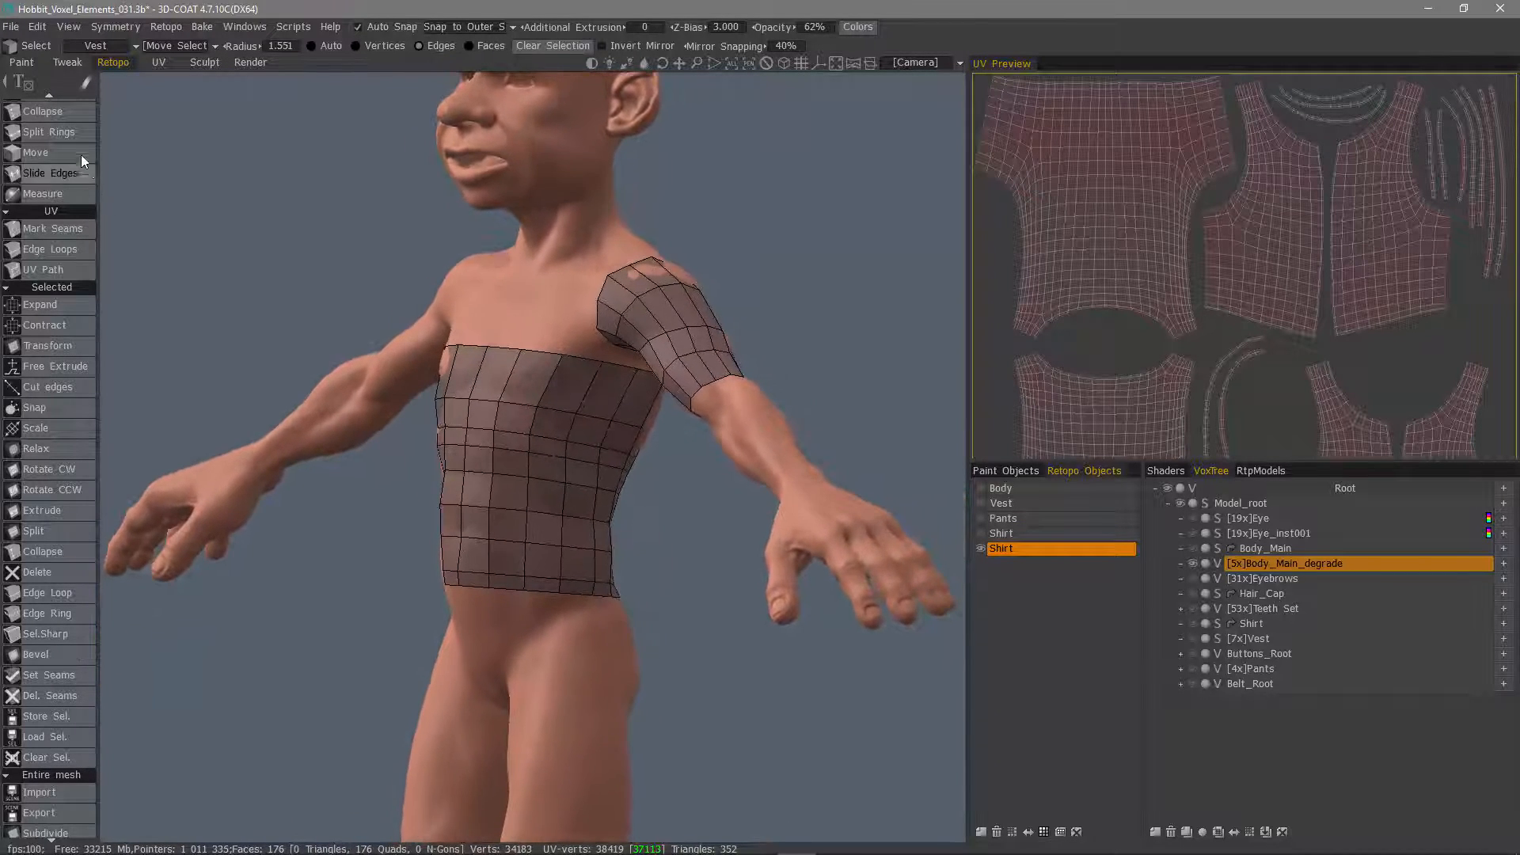
pyautogui.scroll(3, 63, 174)
pyautogui.click(66, 141)
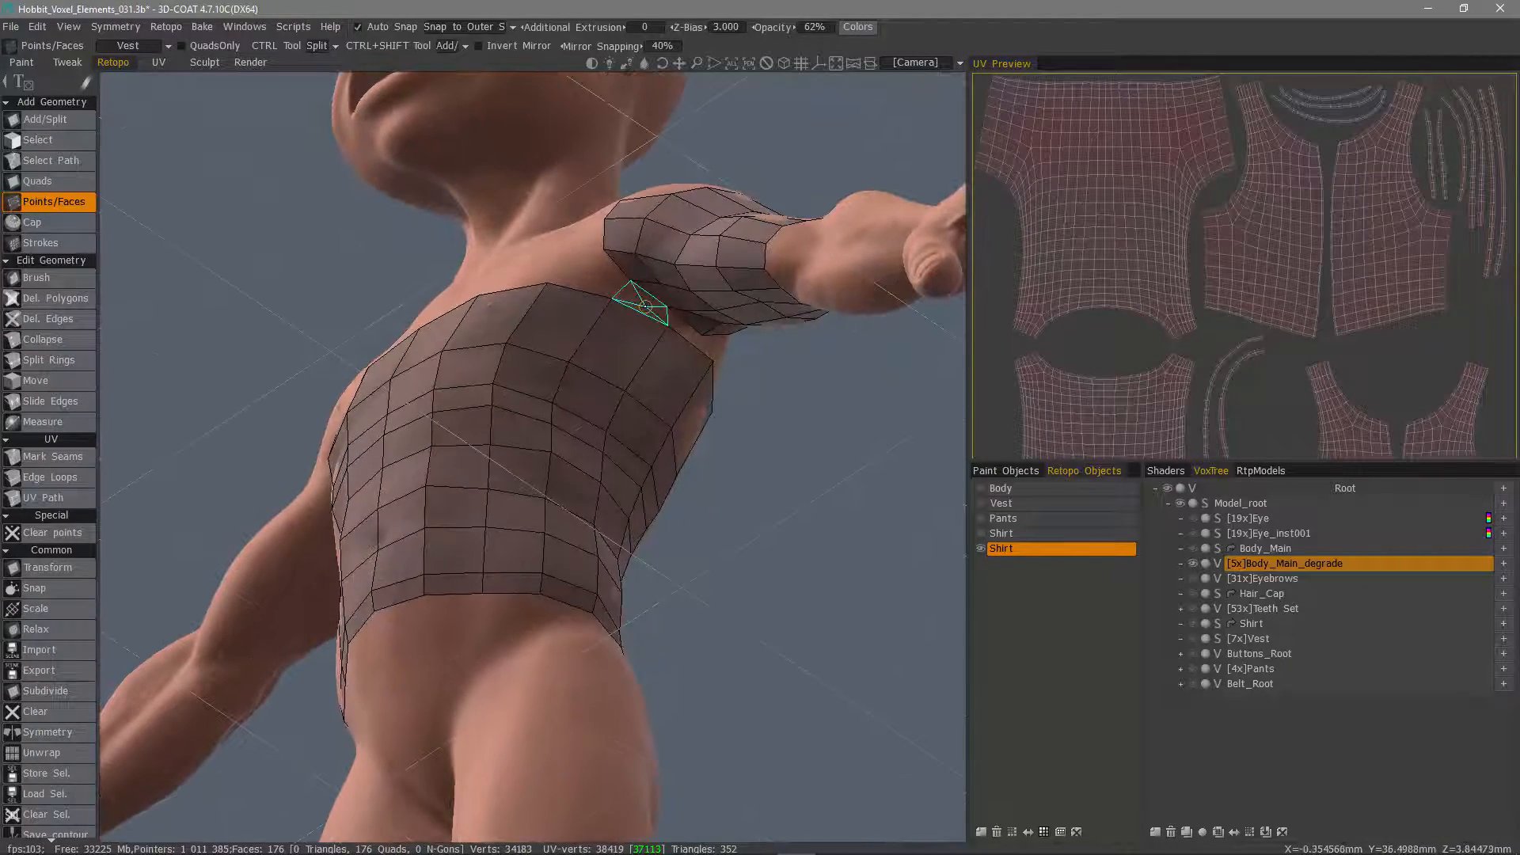
pyautogui.click(641, 303)
pyautogui.keyDown('alt'); pyautogui.moveTo(638, 325); pyautogui.dragTo(456, 302); pyautogui.keyUp('alt')
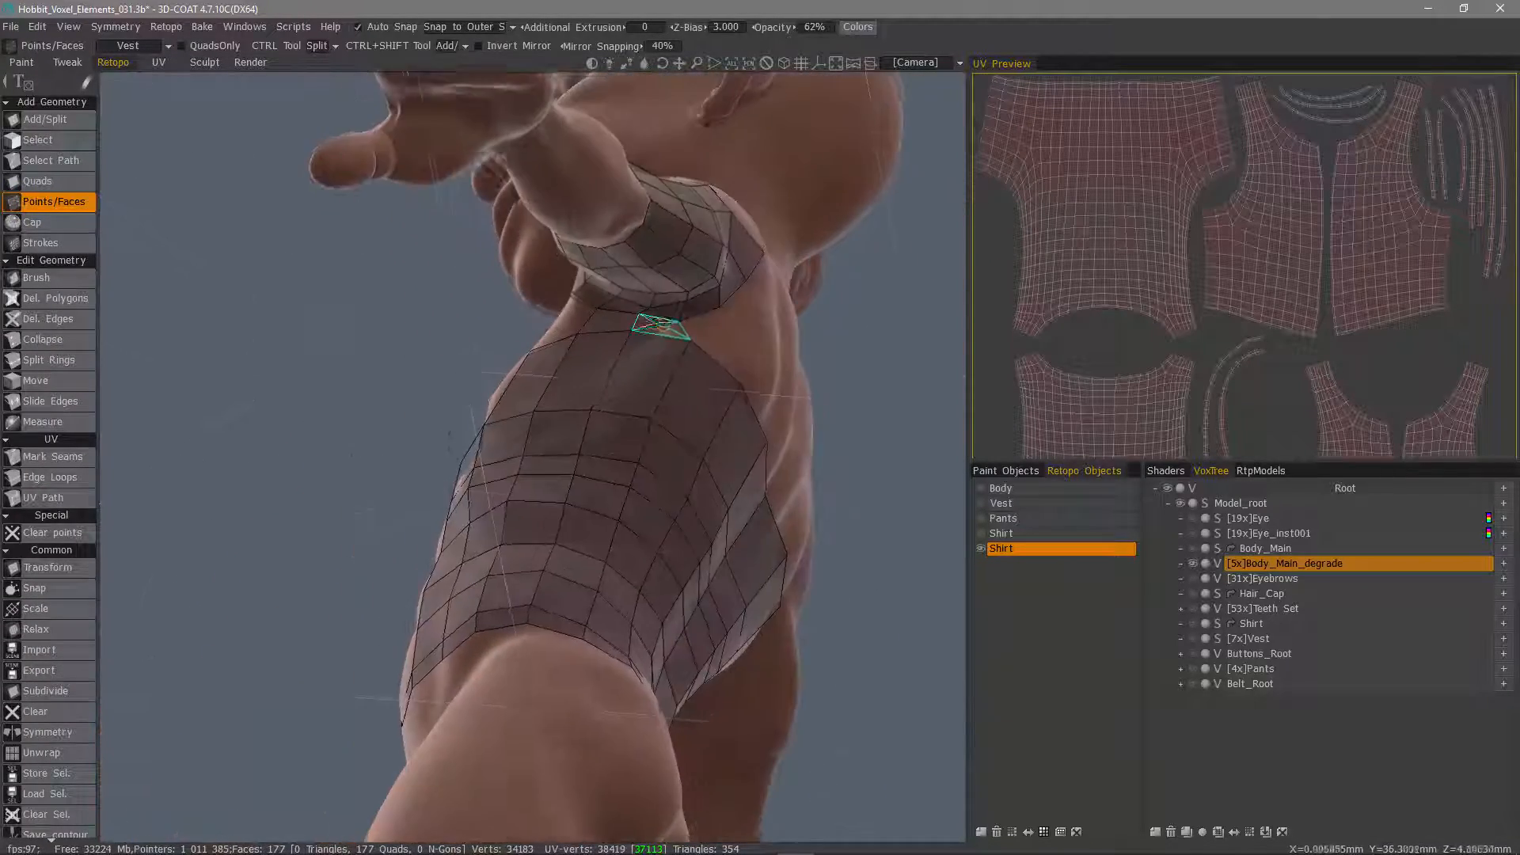
pyautogui.click(679, 321)
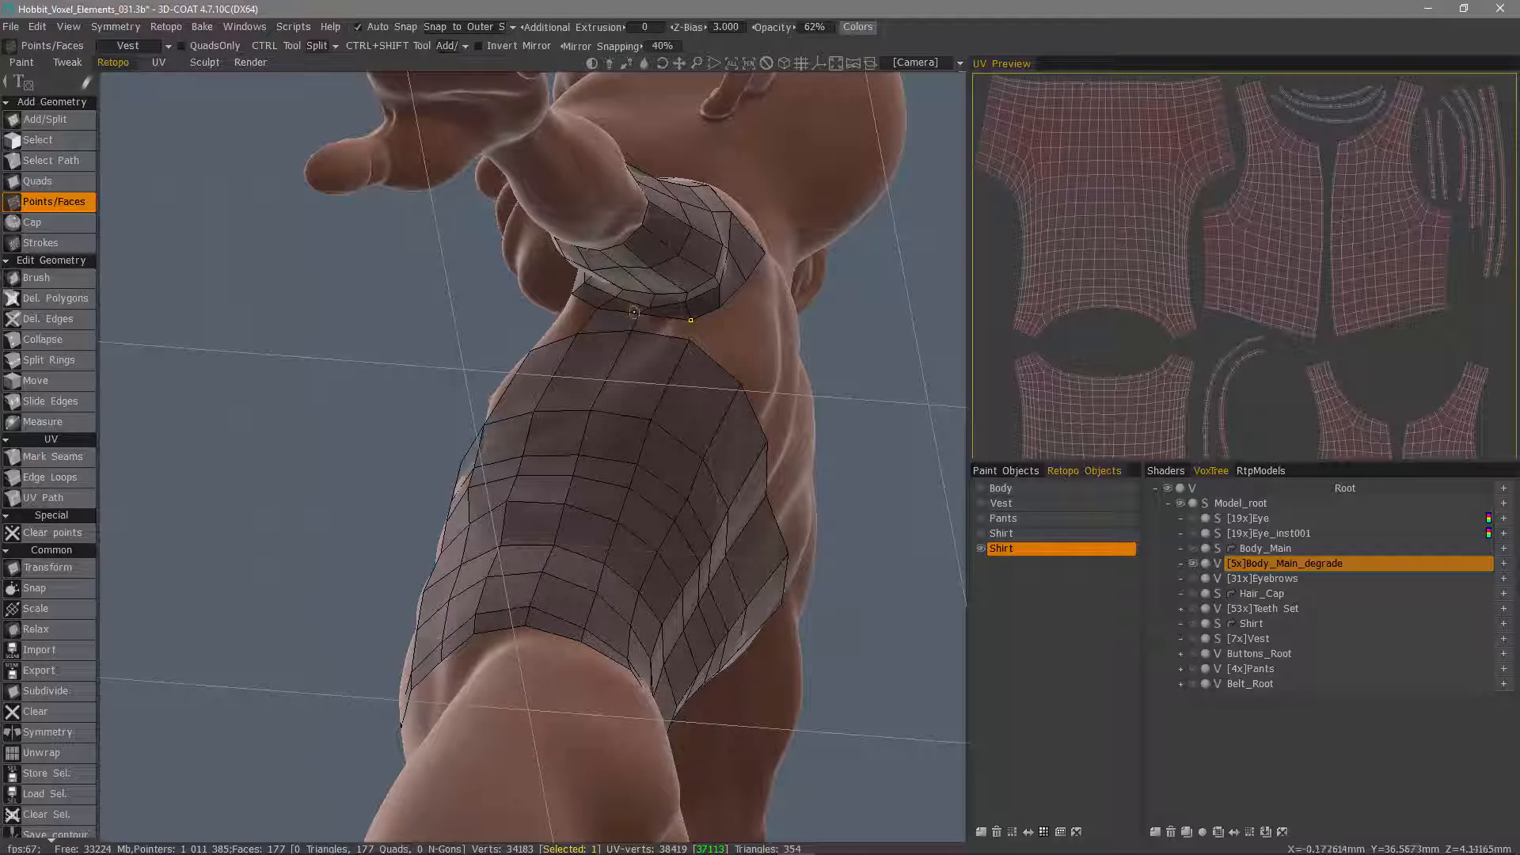
pyautogui.rightClick(671, 323)
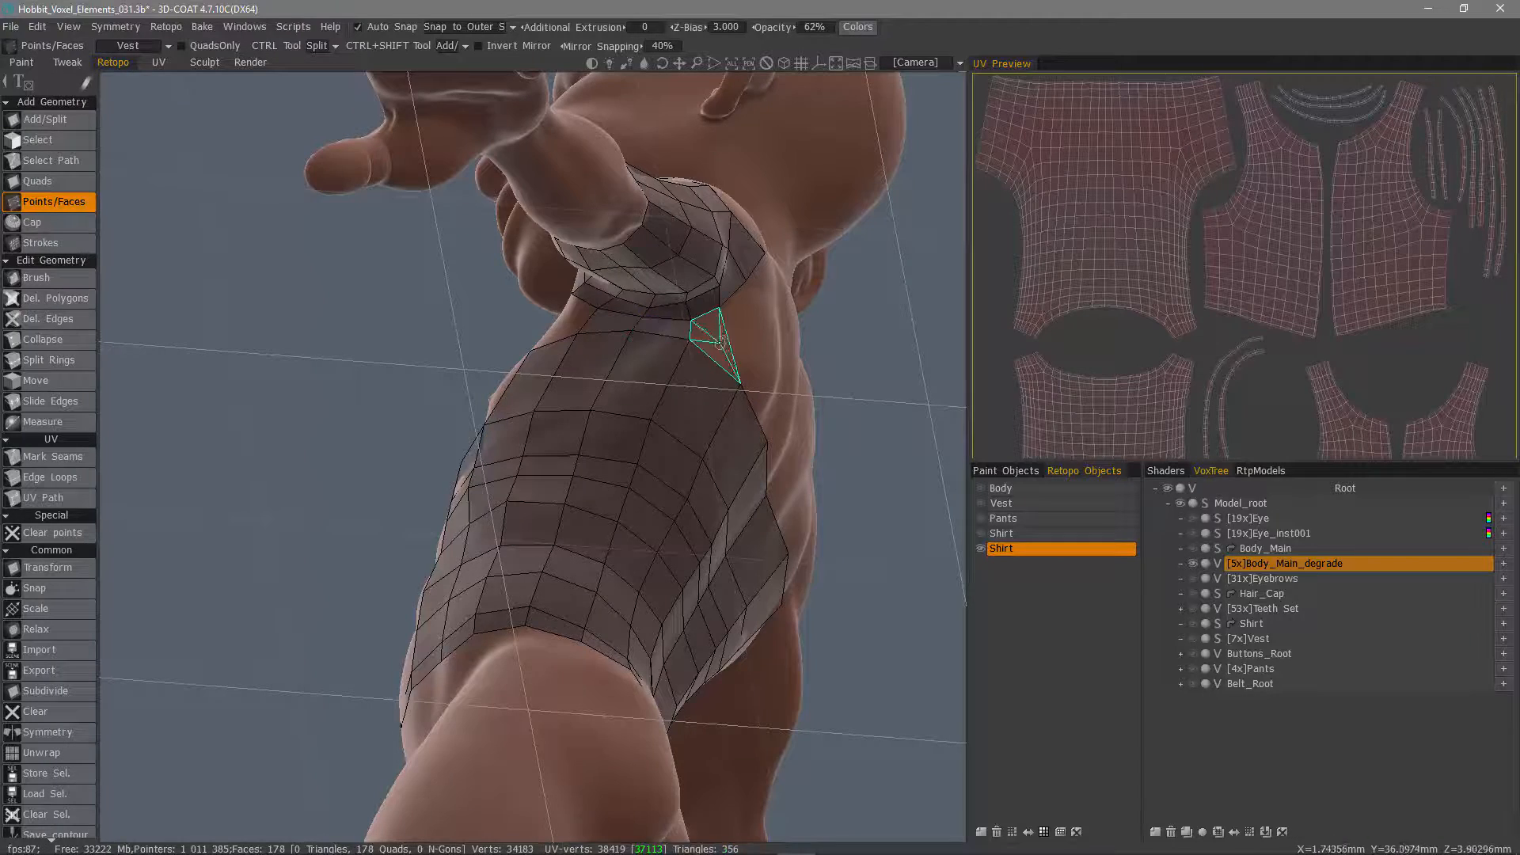
# - Place points on the front of the chest beside the sleeve and fill the faces joining the sleeve to the torso mesh
pyautogui.keyDown('alt'); pyautogui.moveTo(712, 340); pyautogui.dragTo(886, 419); pyautogui.keyUp('alt')
pyautogui.keyDown('alt'); pyautogui.moveTo(451, 366); pyautogui.dragTo(518, 415); pyautogui.keyUp('alt')
pyautogui.click(421, 348)
pyautogui.rightClick(450, 374)
pyautogui.keyDown('alt'); pyautogui.moveTo(369, 372); pyautogui.dragTo(534, 457); pyautogui.keyUp('alt')
pyautogui.click(376, 346)
pyautogui.rightClick(405, 369)
pyautogui.click(480, 317)
pyautogui.rightClick(525, 344)
pyautogui.click(399, 315)
pyautogui.rightClick(439, 337)
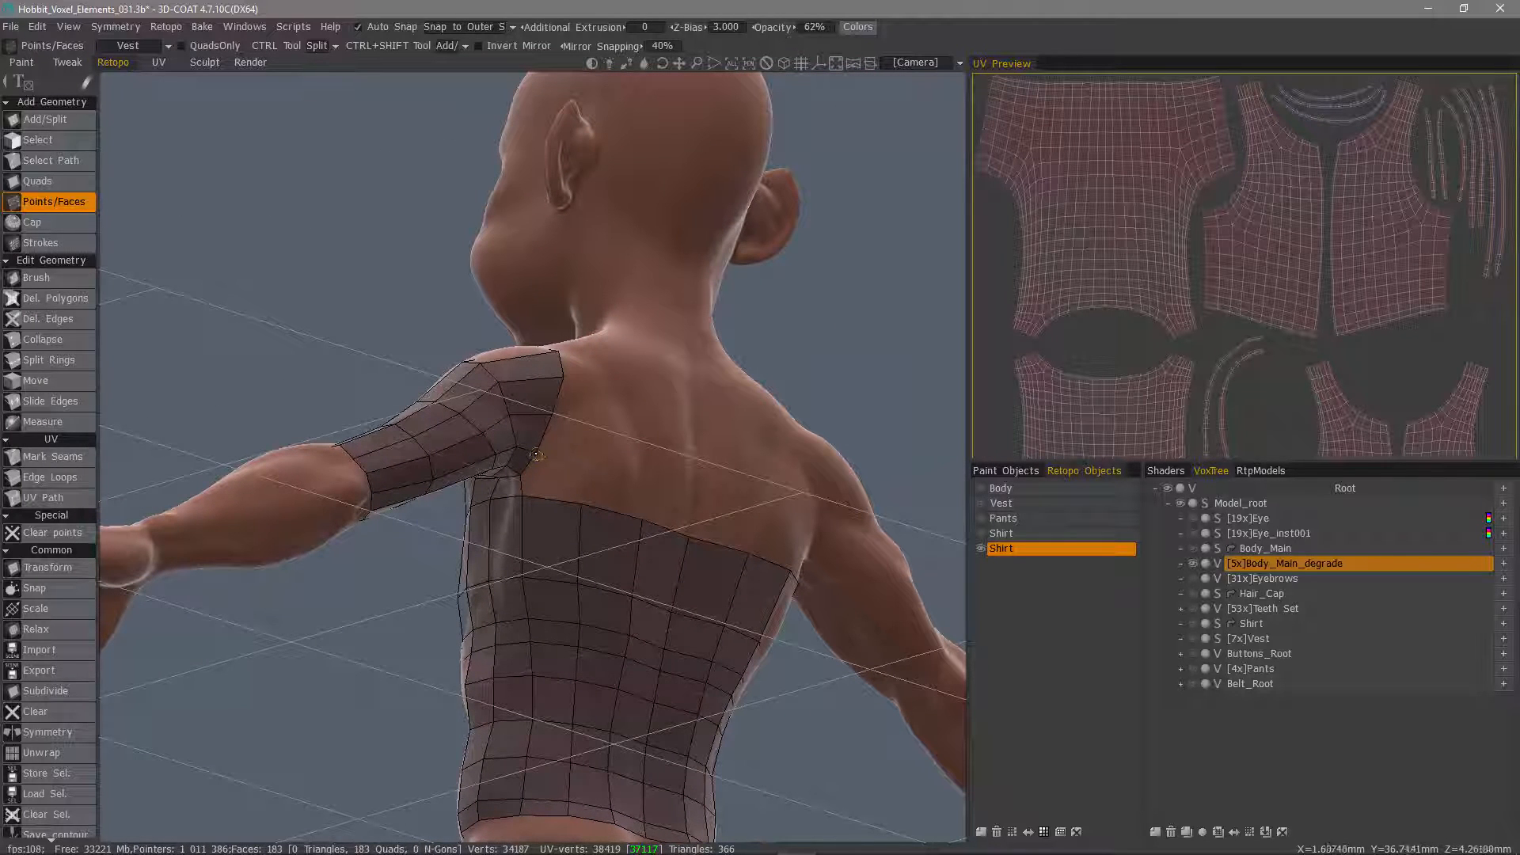
# - Place a column of points on the upper back beside the sleeve and fill the faces joining them to the sleeve and torso mesh
pyautogui.click(538, 451)
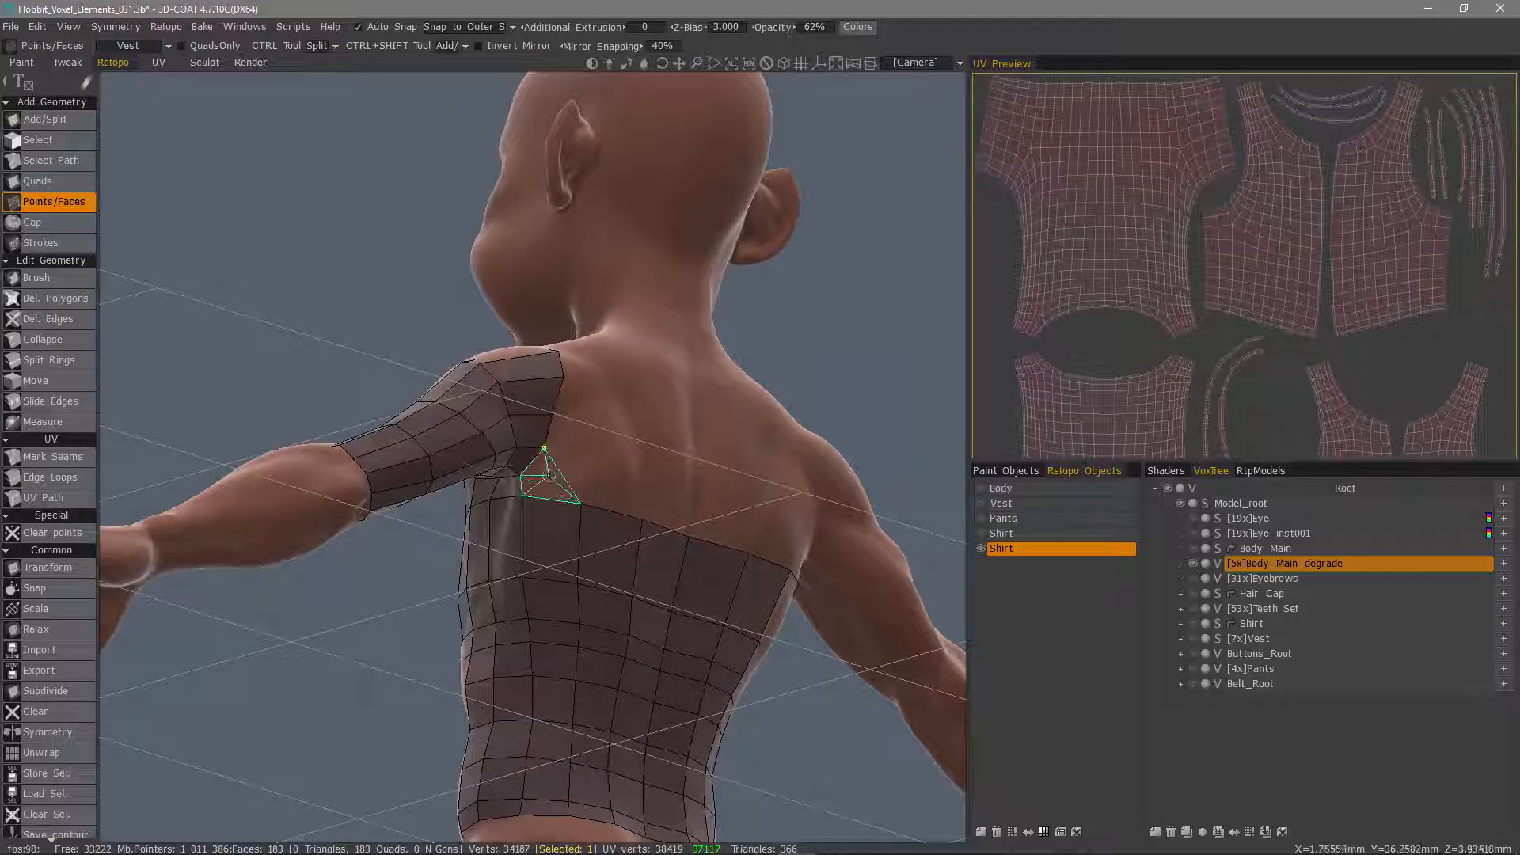
pyautogui.click(544, 485)
pyautogui.keyDown('alt'); pyautogui.moveTo(544, 484); pyautogui.dragTo(584, 379); pyautogui.keyUp('alt')
pyautogui.click(600, 387)
pyautogui.click(596, 354)
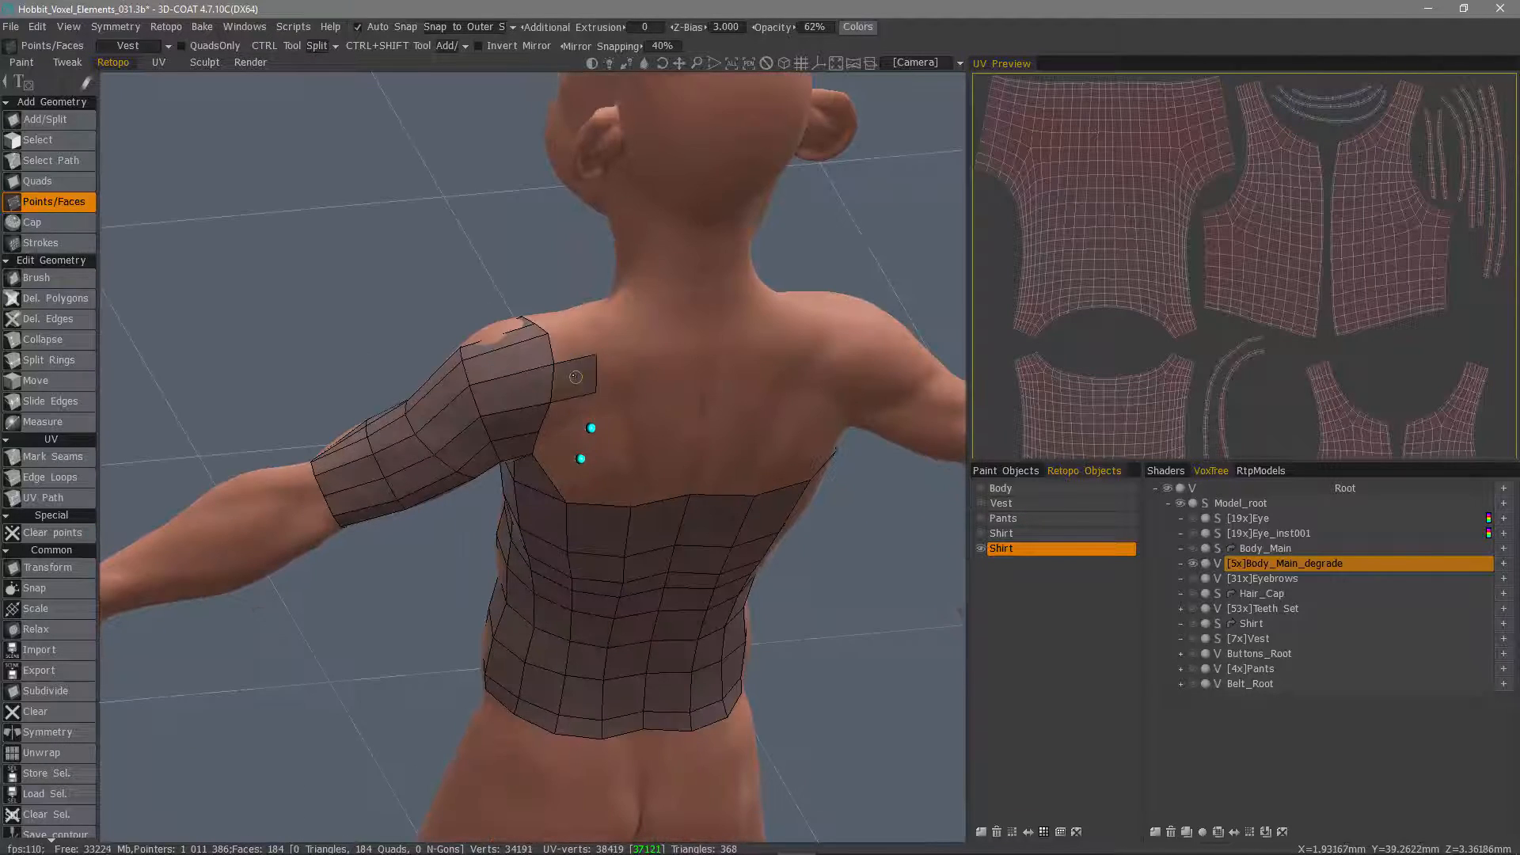
pyautogui.rightClick(573, 411)
pyautogui.moveTo(576, 452)
pyautogui.keyDown('alt'); pyautogui.mouseDown()
pyautogui.moveTo(564, 434)
pyautogui.moveTo(551, 457)
pyautogui.mouseUp(); pyautogui.keyUp('alt')
pyautogui.rightClick(557, 443)
pyautogui.rightClick(548, 503)
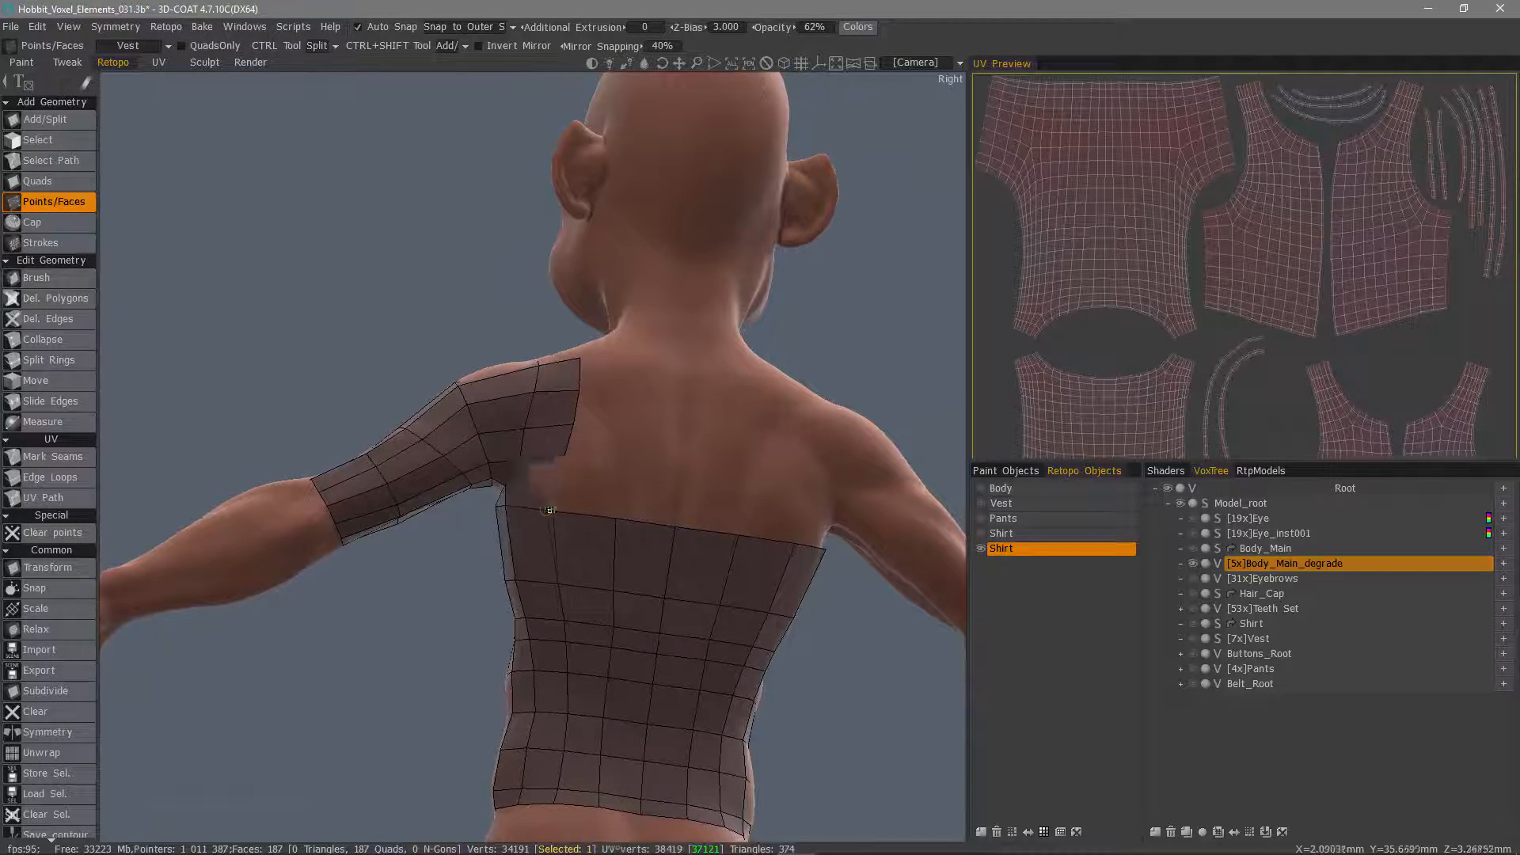
pyautogui.keyDown('alt'); pyautogui.moveTo(538, 509); pyautogui.dragTo(571, 507); pyautogui.keyUp('alt')
pyautogui.rightClick(560, 494)
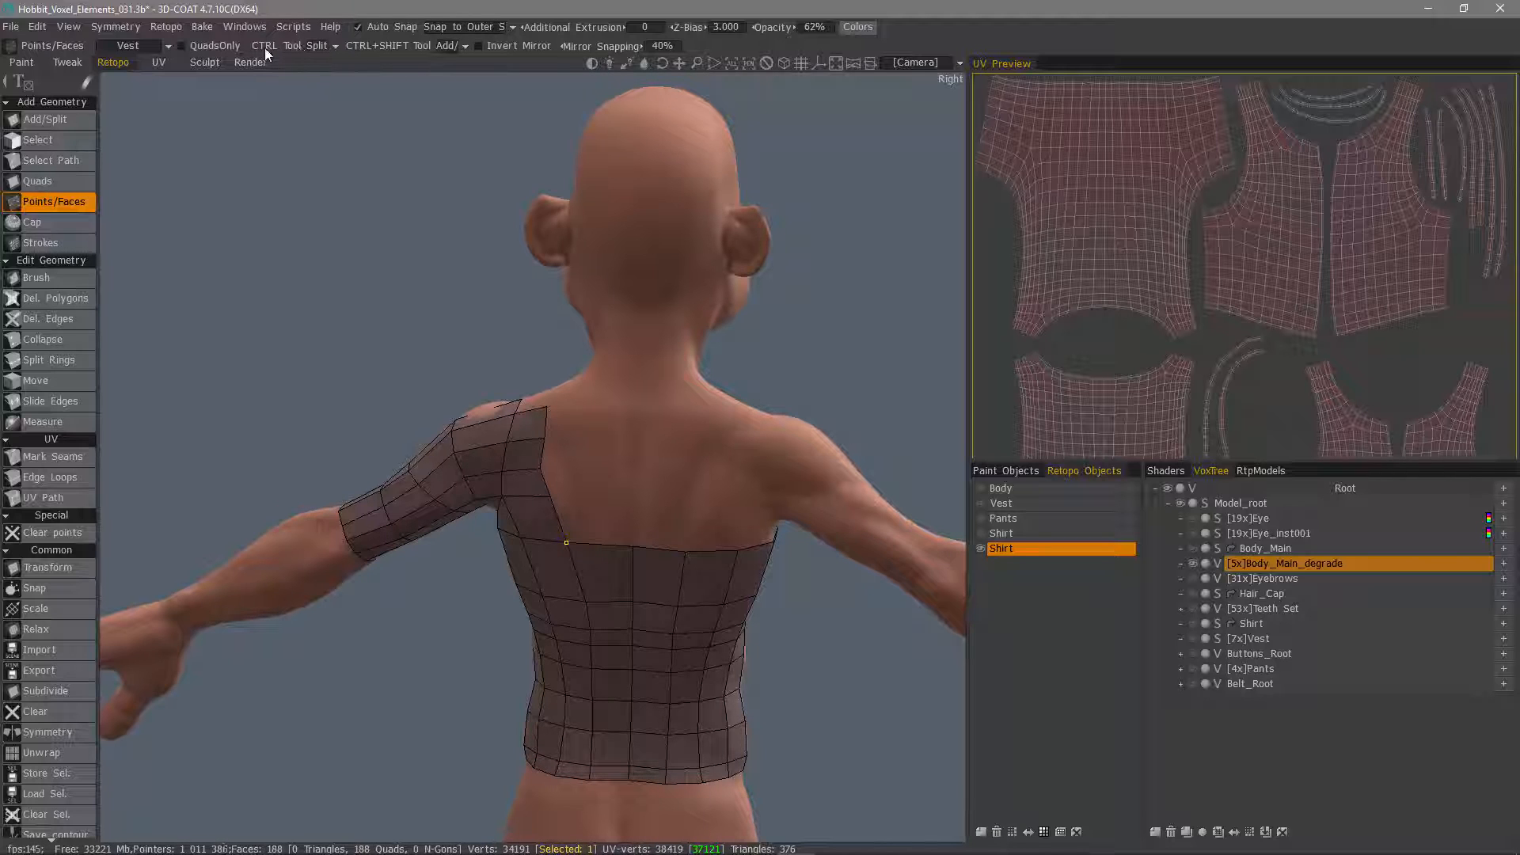
# - Examine the tool choices offered for the CTRL Tool and CTRL+SHIFT Tool options of Points/Faces
pyautogui.click(336, 46)
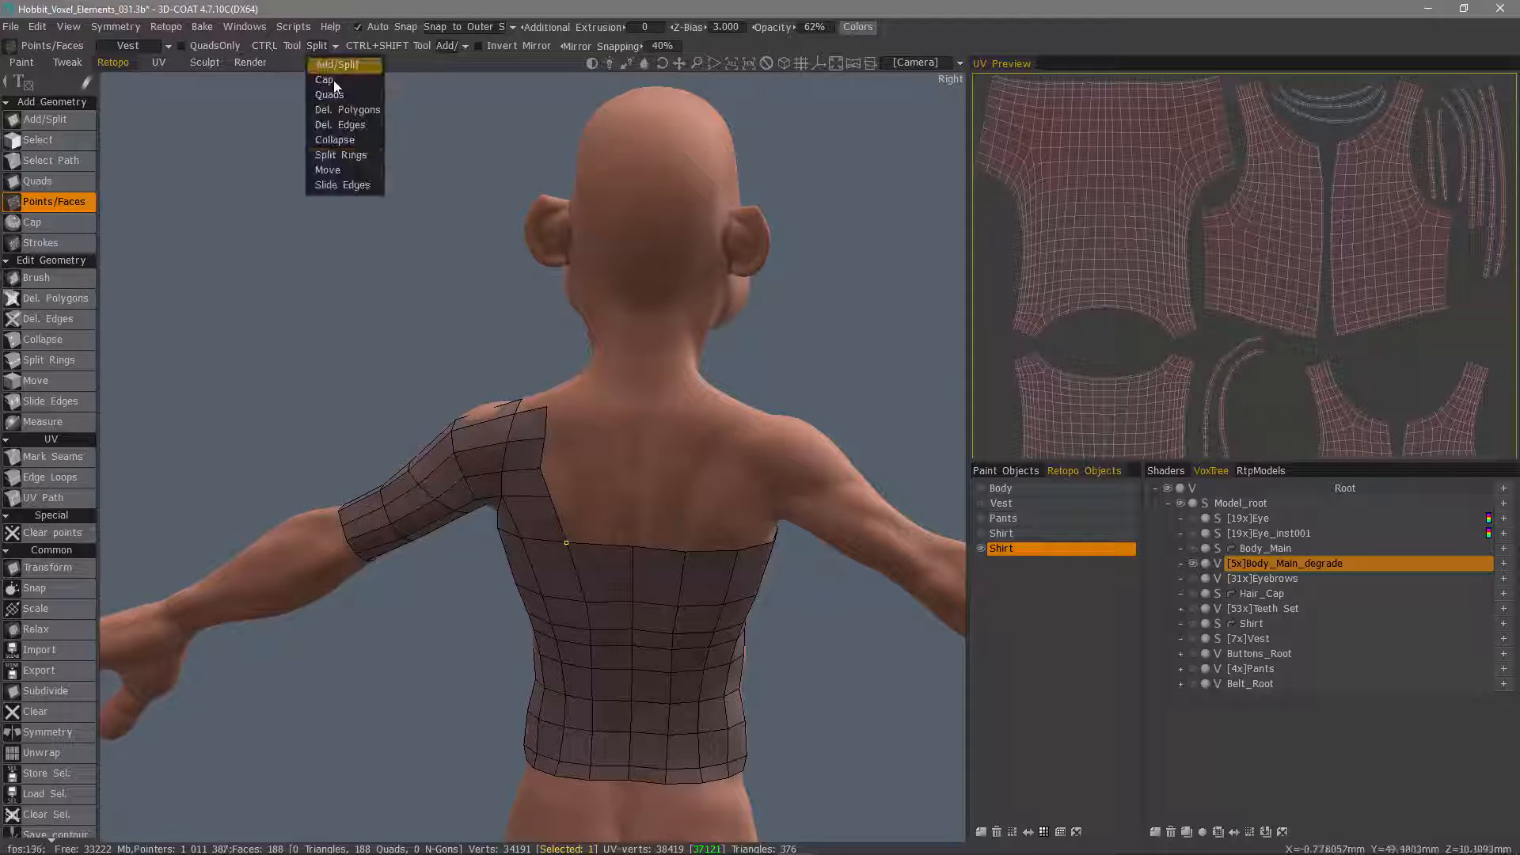
pyautogui.click(467, 46)
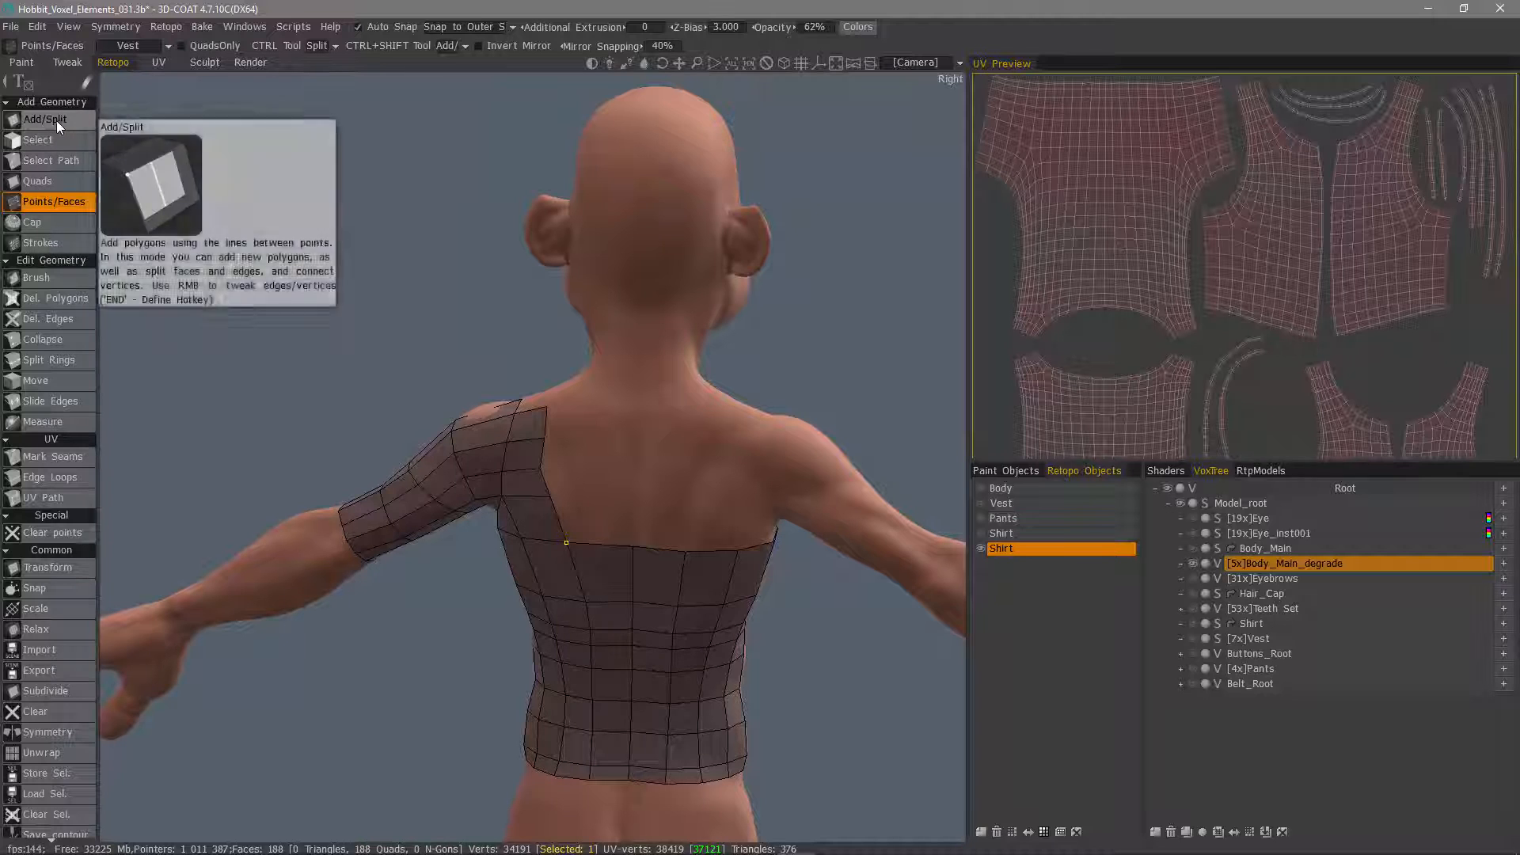
pyautogui.moveTo(355, 409); pyautogui.dragTo(420, 421)
pyautogui.press('ctrl')
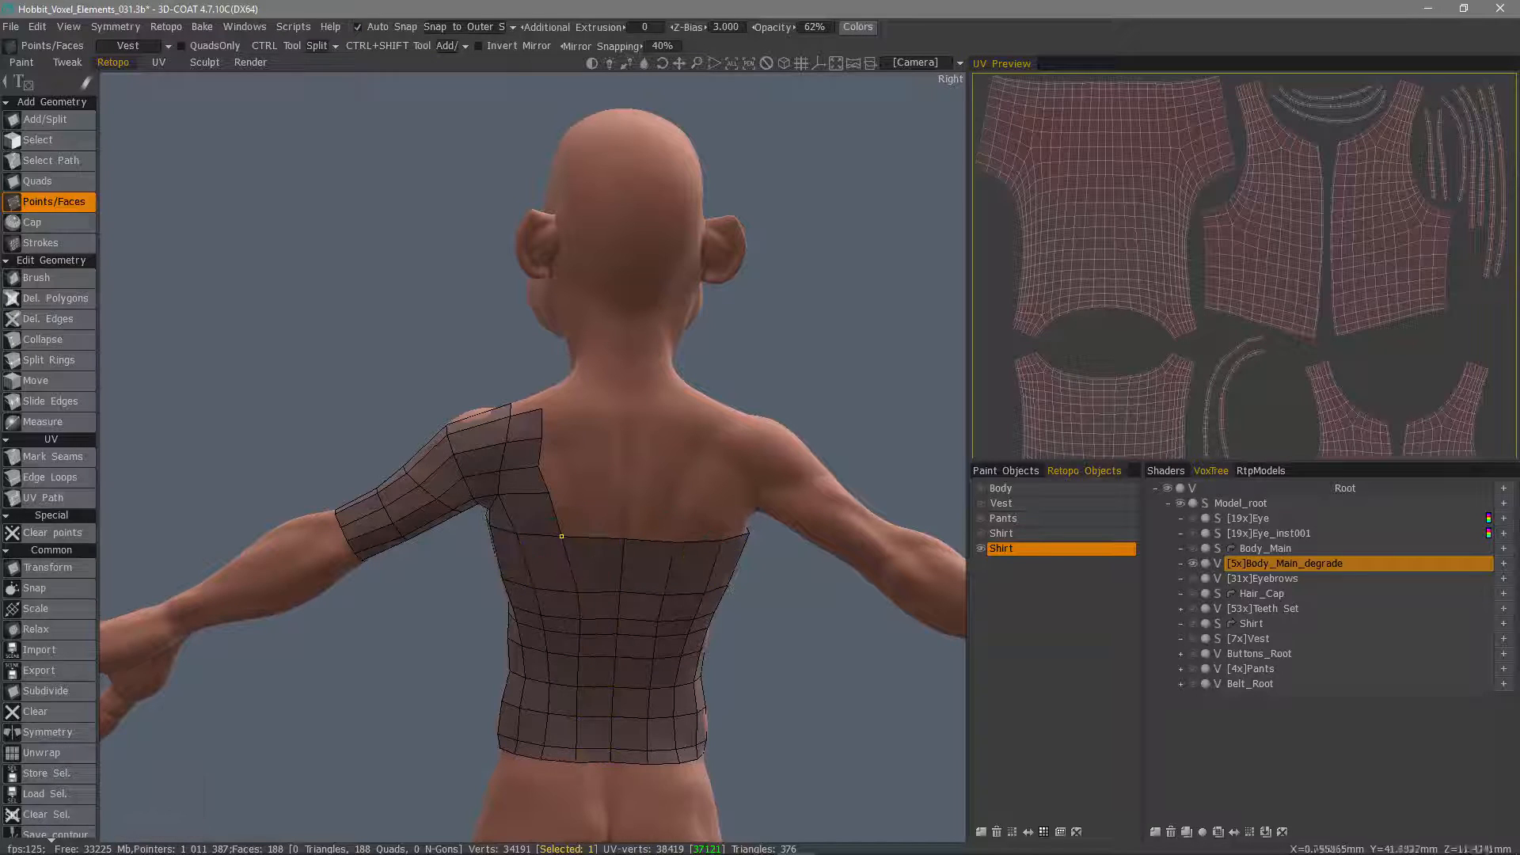
# - Split the vertical polygon ring near the middle of the torso's back with a new edge loop
pyautogui.press('ctrl')
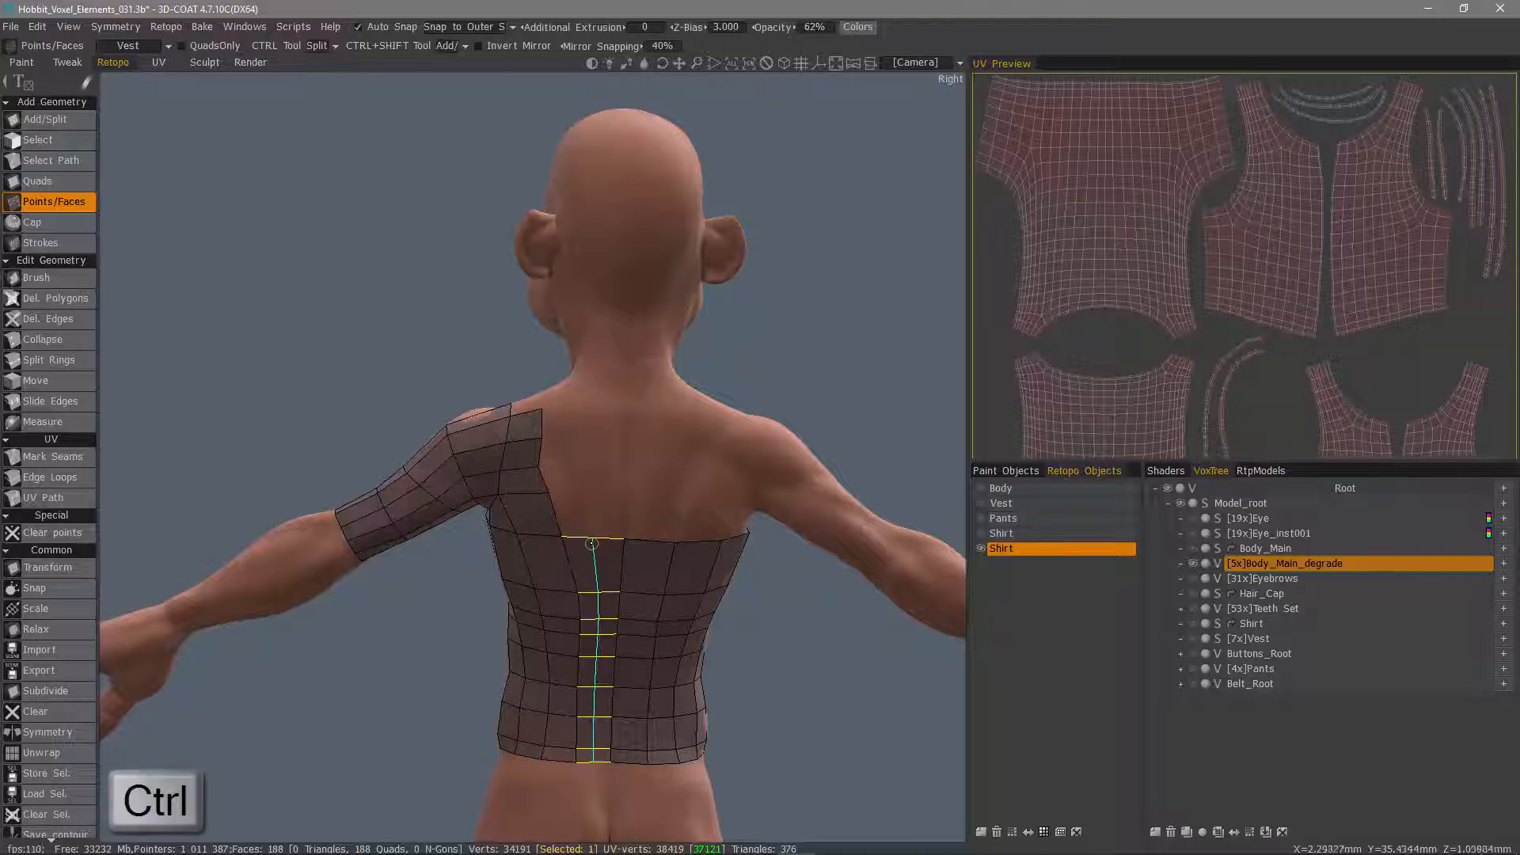
pyautogui.keyDown('ctrl'); pyautogui.click(599, 554); pyautogui.keyUp('ctrl')
pyautogui.moveTo(308, 281); pyautogui.dragTo(296, 285)
# - Place points above the torso's open back edge and fill two faces running from the sleeve section toward the spine
pyautogui.click(588, 496)
pyautogui.rightClick(570, 511)
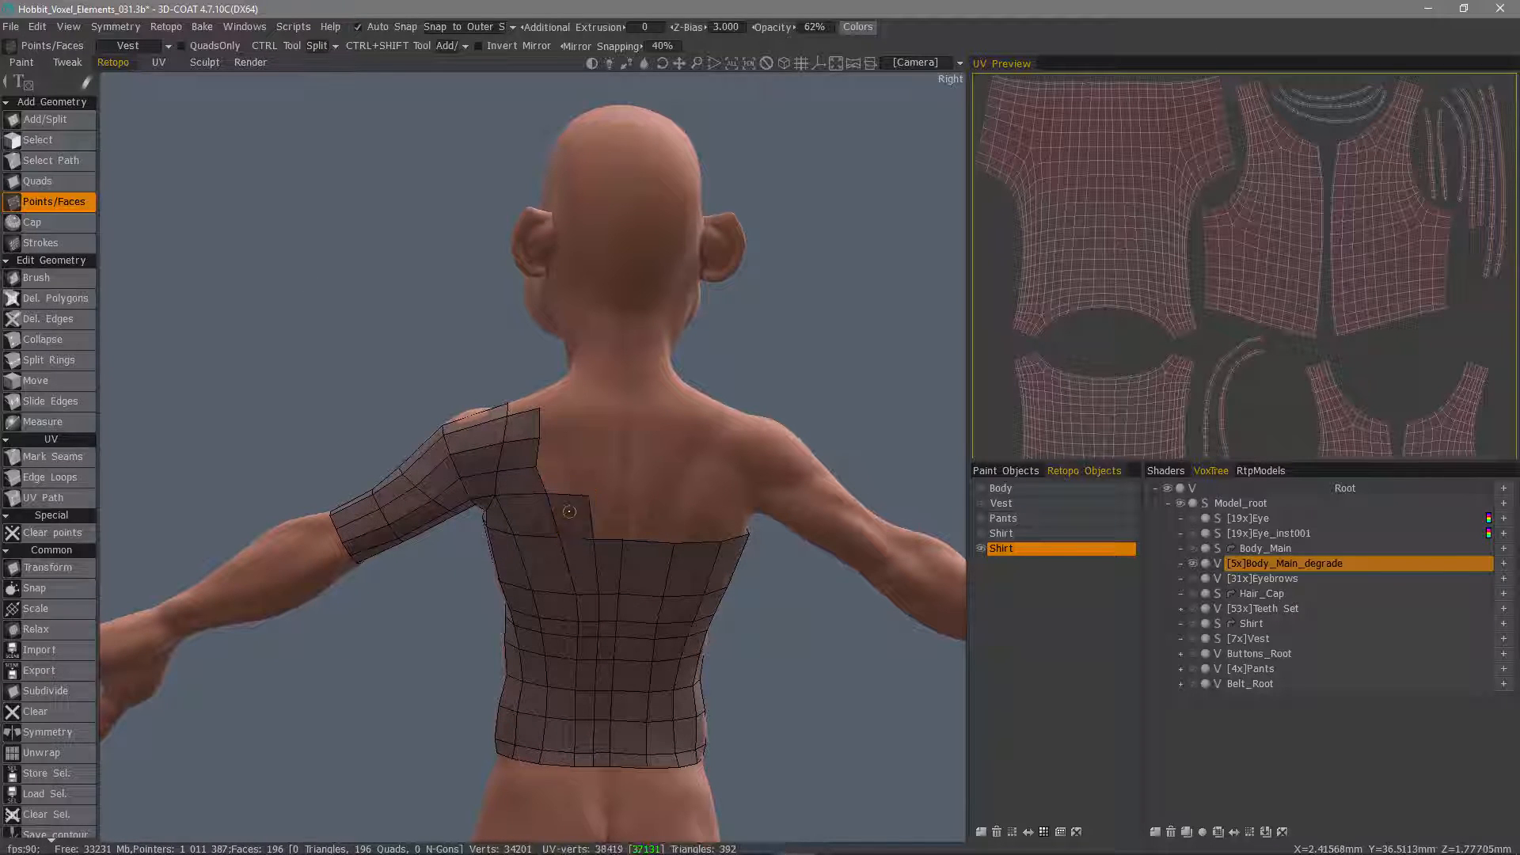
pyautogui.click(627, 496)
pyautogui.click(609, 511)
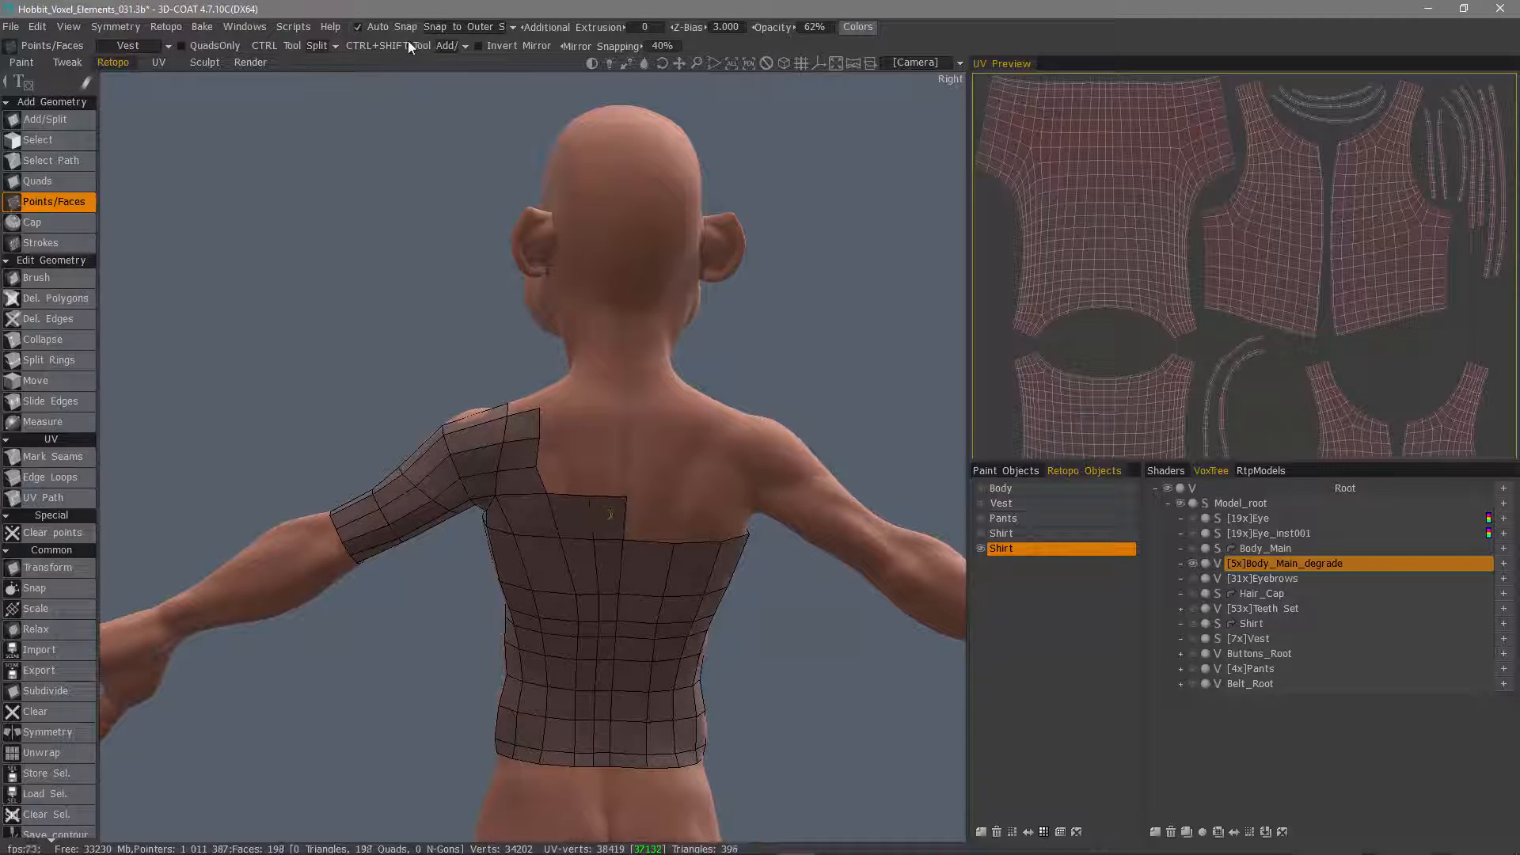
# - Set the CTRL+SHIFT Tool option of Points/Faces to Quads and check the Quads tool's Edge Extrusion Method
pyautogui.click(464, 48)
pyautogui.click(464, 95)
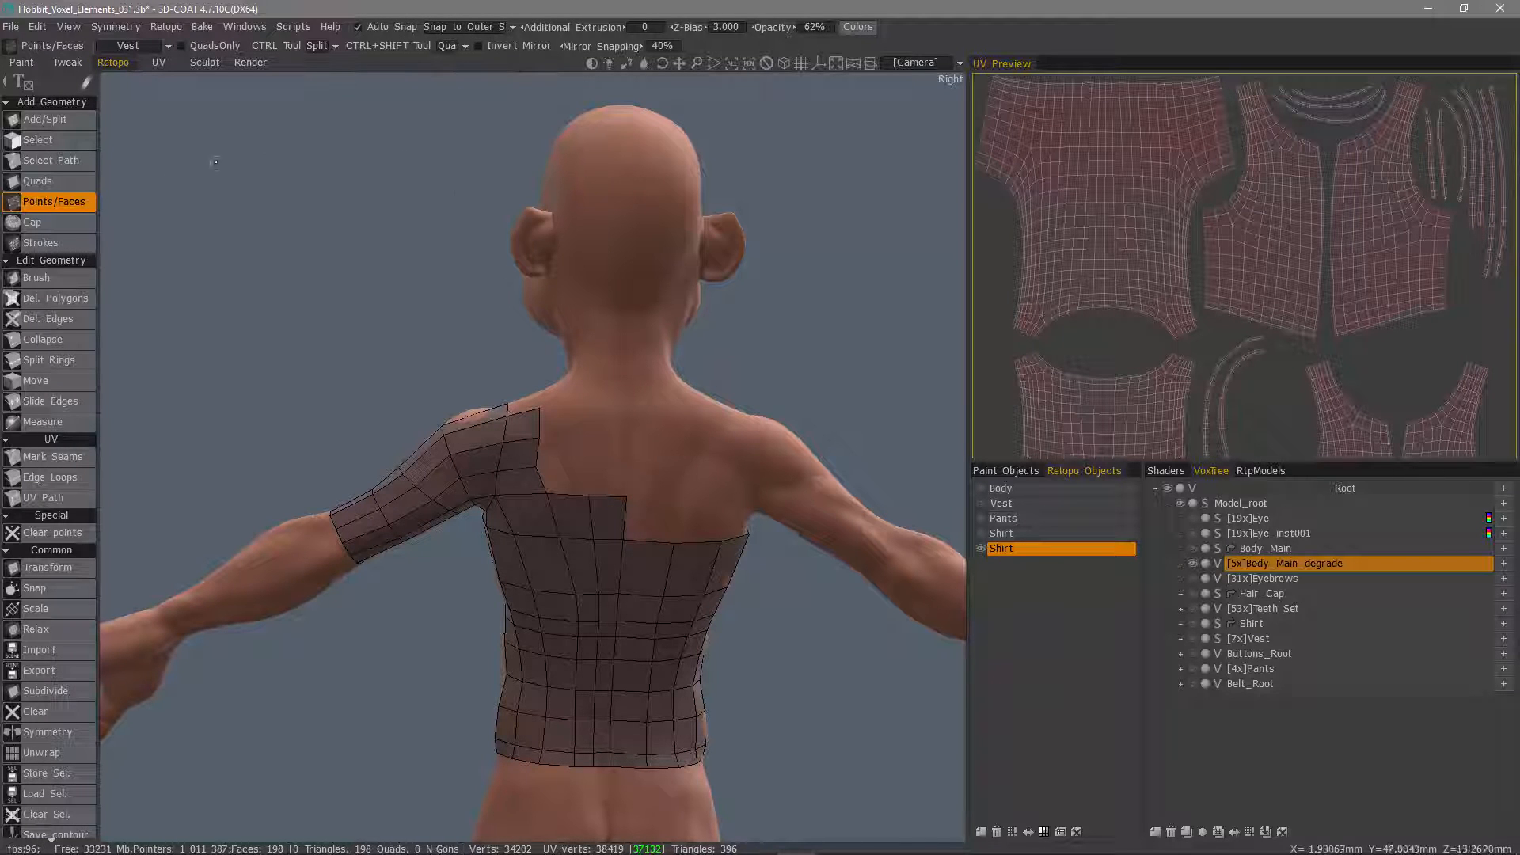
pyautogui.click(57, 181)
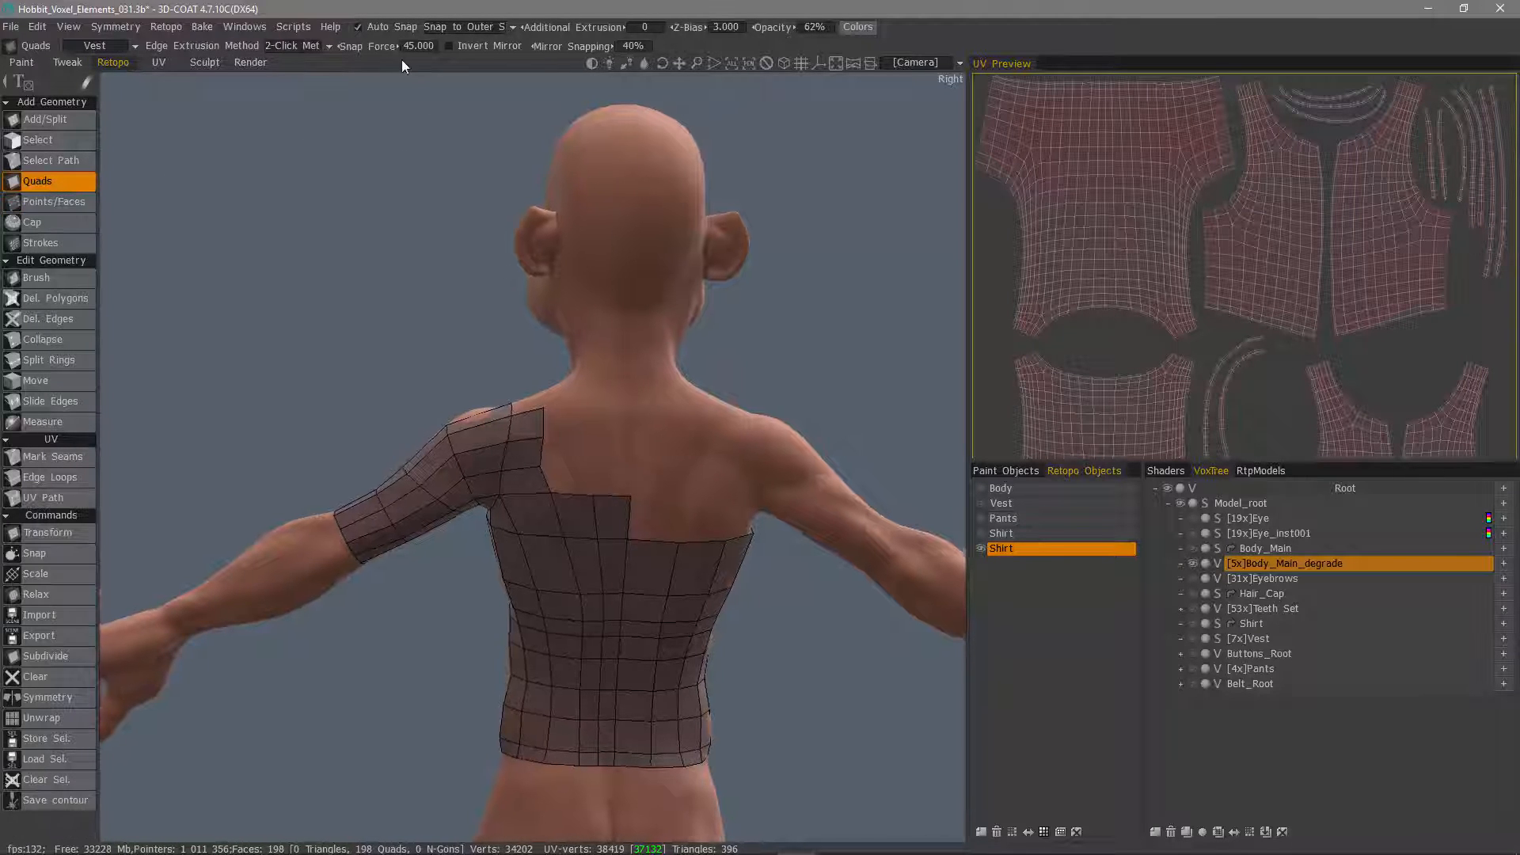
pyautogui.click(310, 80)
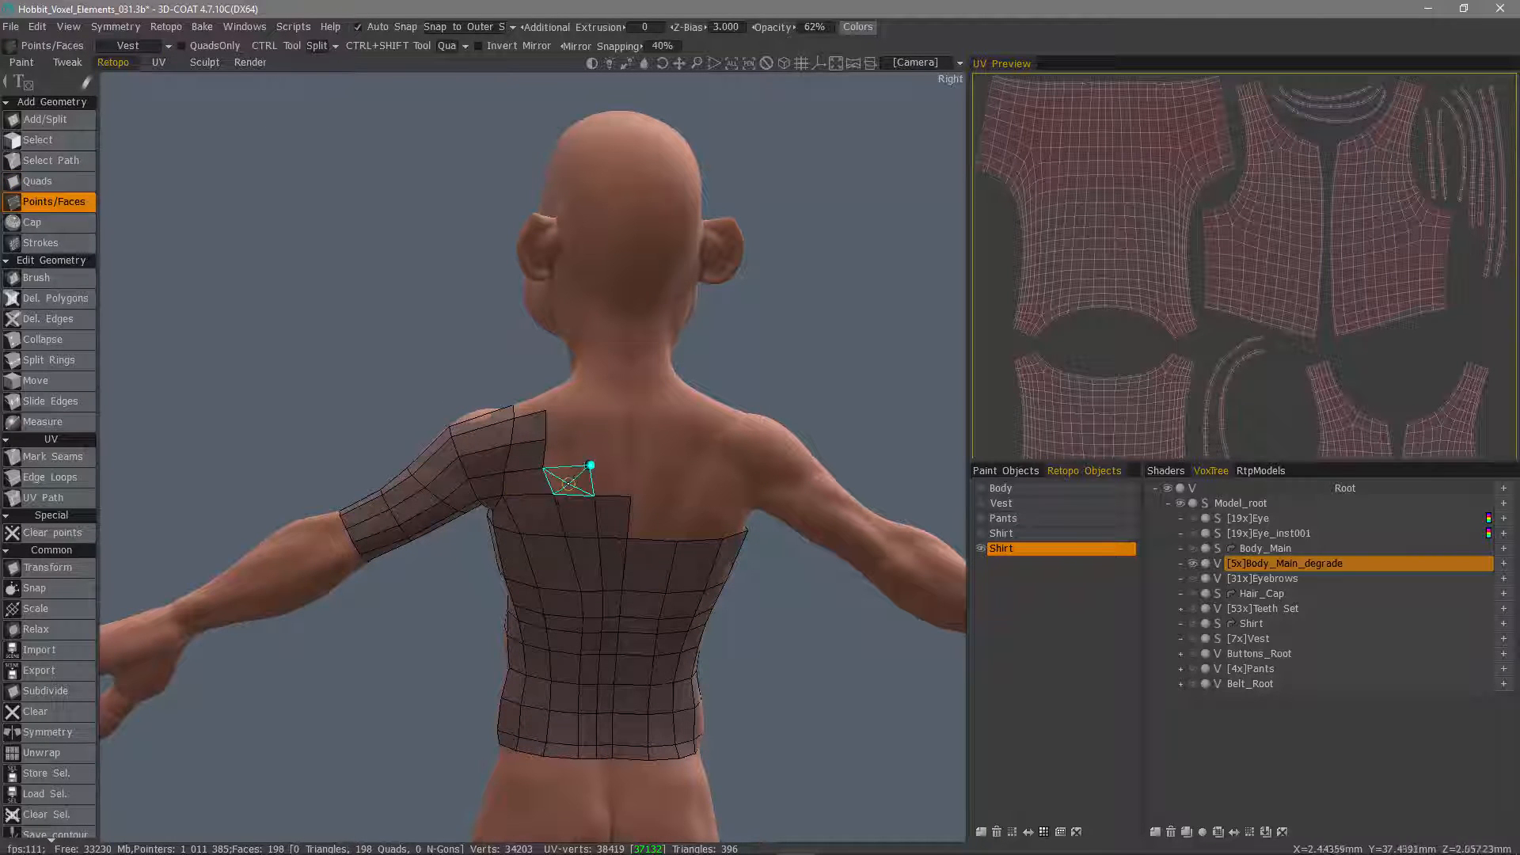
# - Fill the next upper-back face, extrude quads up beside the spine toward the neck, and fill the gaps to the sleeve
pyautogui.click(569, 482)
pyautogui.hotkey('ctrl', 'shift')
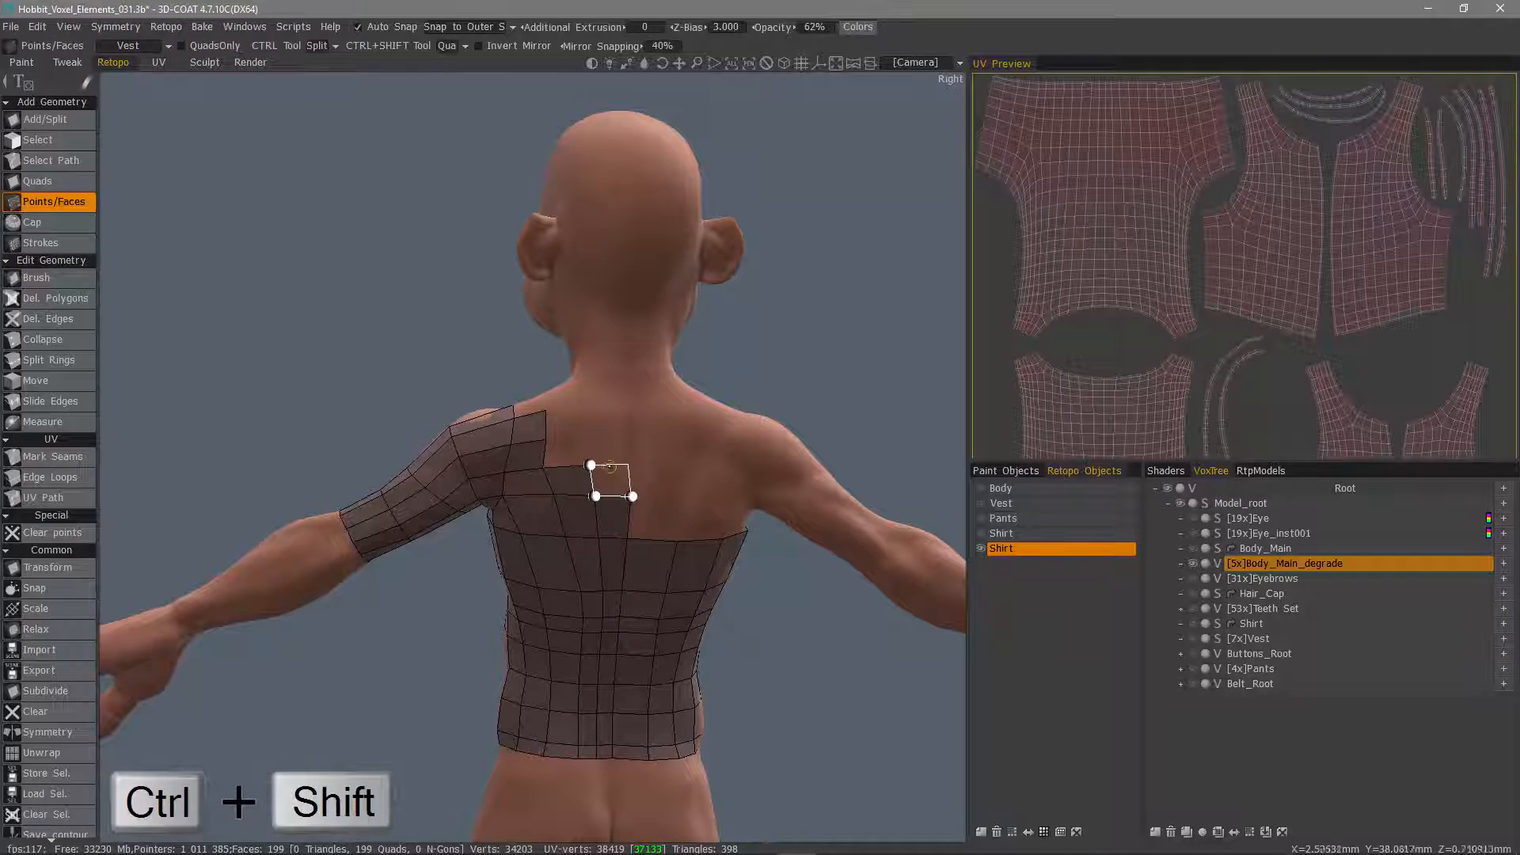
pyautogui.keyDown('ctrl'); pyautogui.keyDown('shift'); pyautogui.click(614, 465); pyautogui.keyUp('shift'); pyautogui.keyUp('ctrl')
pyautogui.keyDown('ctrl'); pyautogui.keyDown('shift'); pyautogui.click(611, 444); pyautogui.keyUp('shift'); pyautogui.keyUp('ctrl')
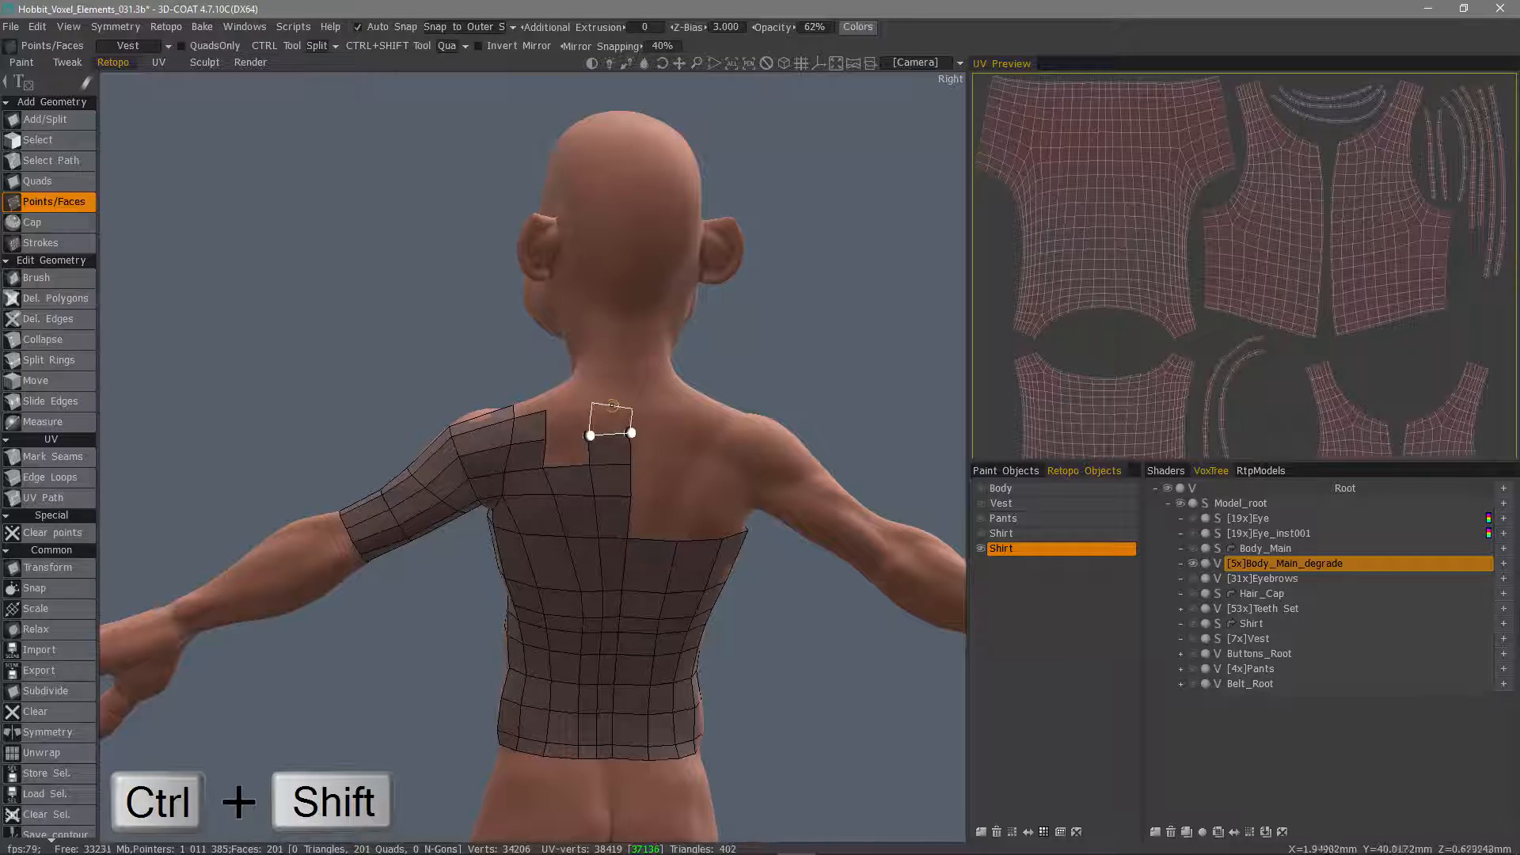
pyautogui.keyDown('ctrl'); pyautogui.keyDown('shift'); pyautogui.click(608, 404); pyautogui.keyUp('shift'); pyautogui.keyUp('ctrl')
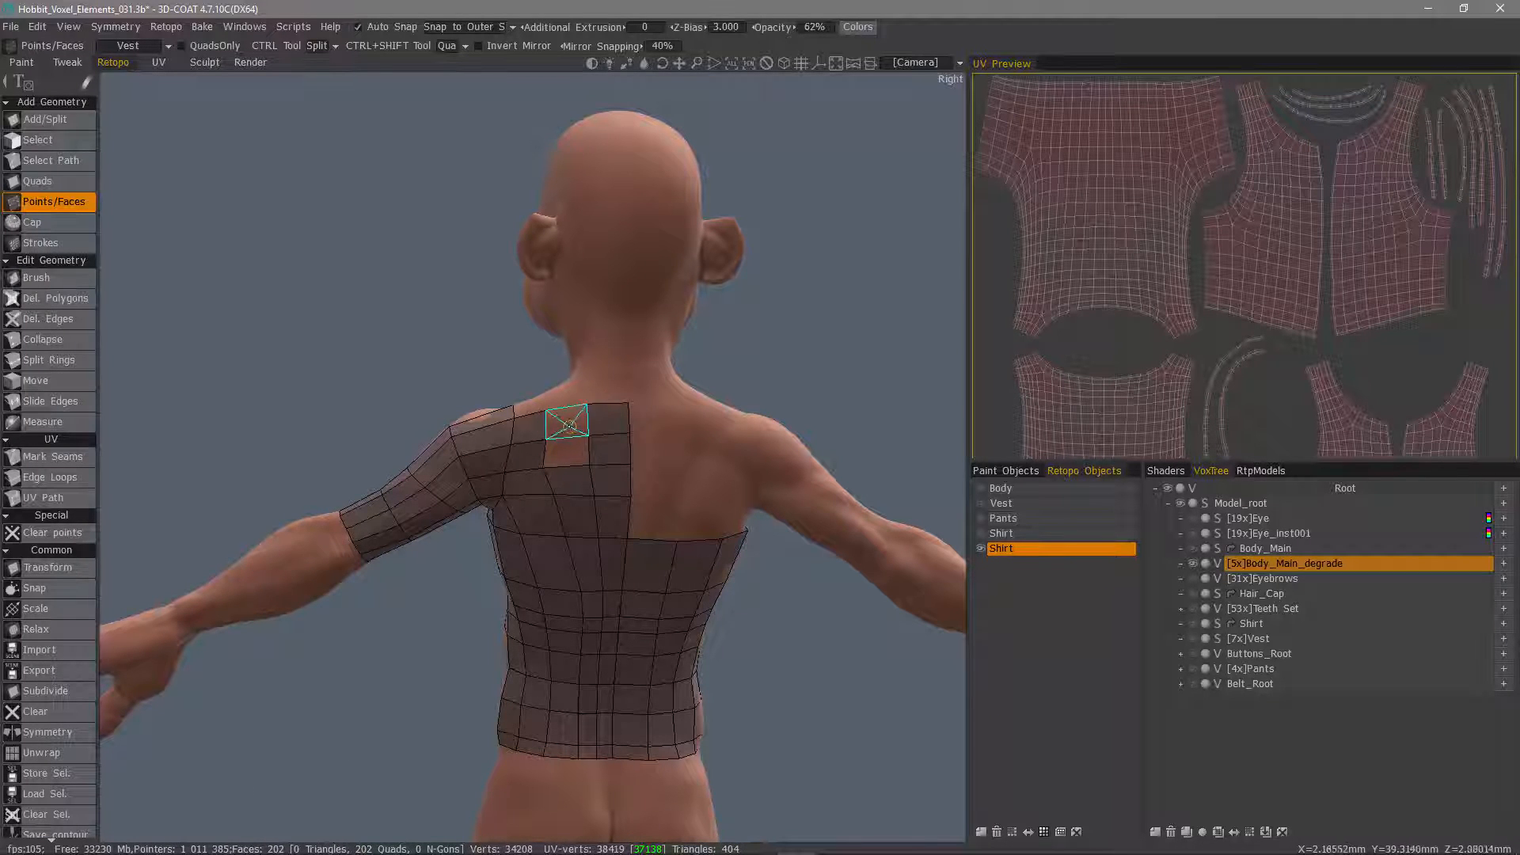
pyautogui.rightClick(568, 424)
pyautogui.rightClick(567, 452)
# - Place neckline points on the front of the chest and fill the faces leading up to the shoulder
pyautogui.moveTo(314, 427); pyautogui.dragTo(693, 459)
pyautogui.moveTo(587, 451); pyautogui.dragTo(583, 464, button='right')
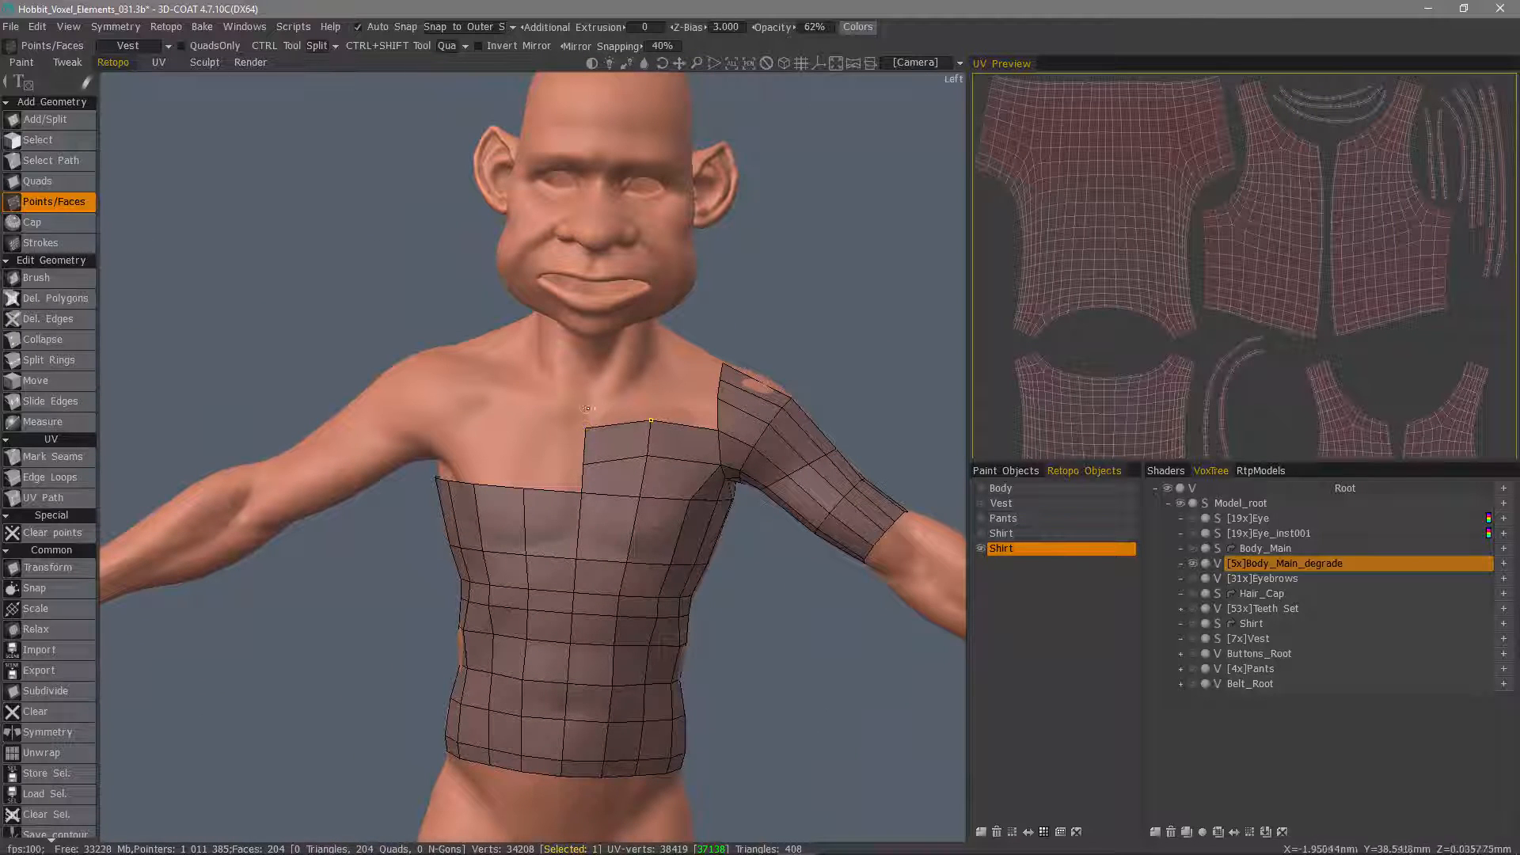
pyautogui.click(645, 396)
pyautogui.rightClick(619, 415)
pyautogui.keyDown('alt'); pyautogui.moveTo(697, 400); pyautogui.dragTo(613, 491); pyautogui.keyUp('alt')
pyautogui.rightClick(667, 400)
pyautogui.rightClick(687, 416)
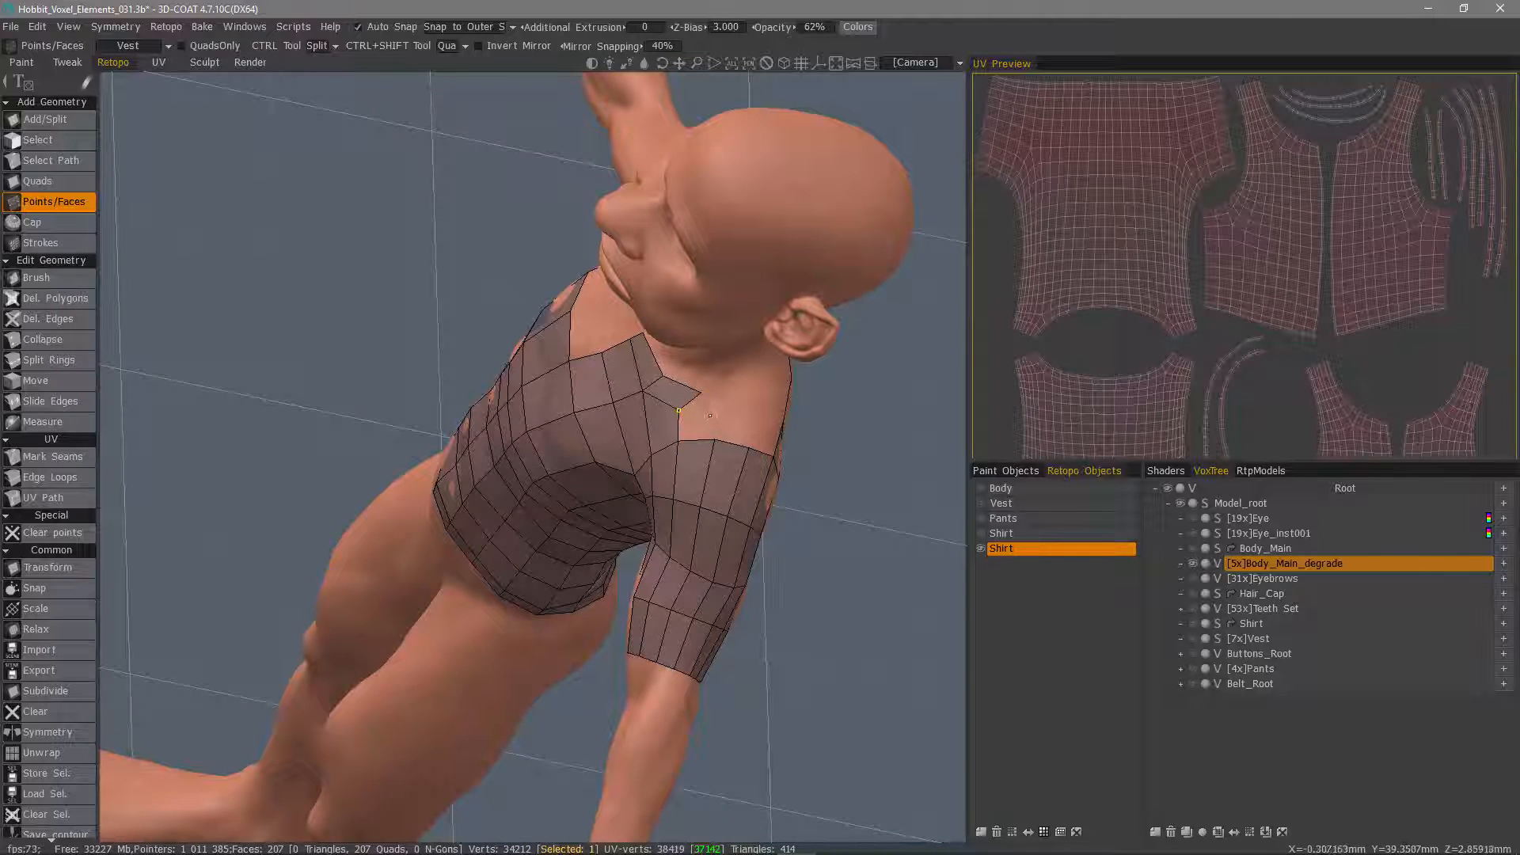
pyautogui.rightClick(716, 416)
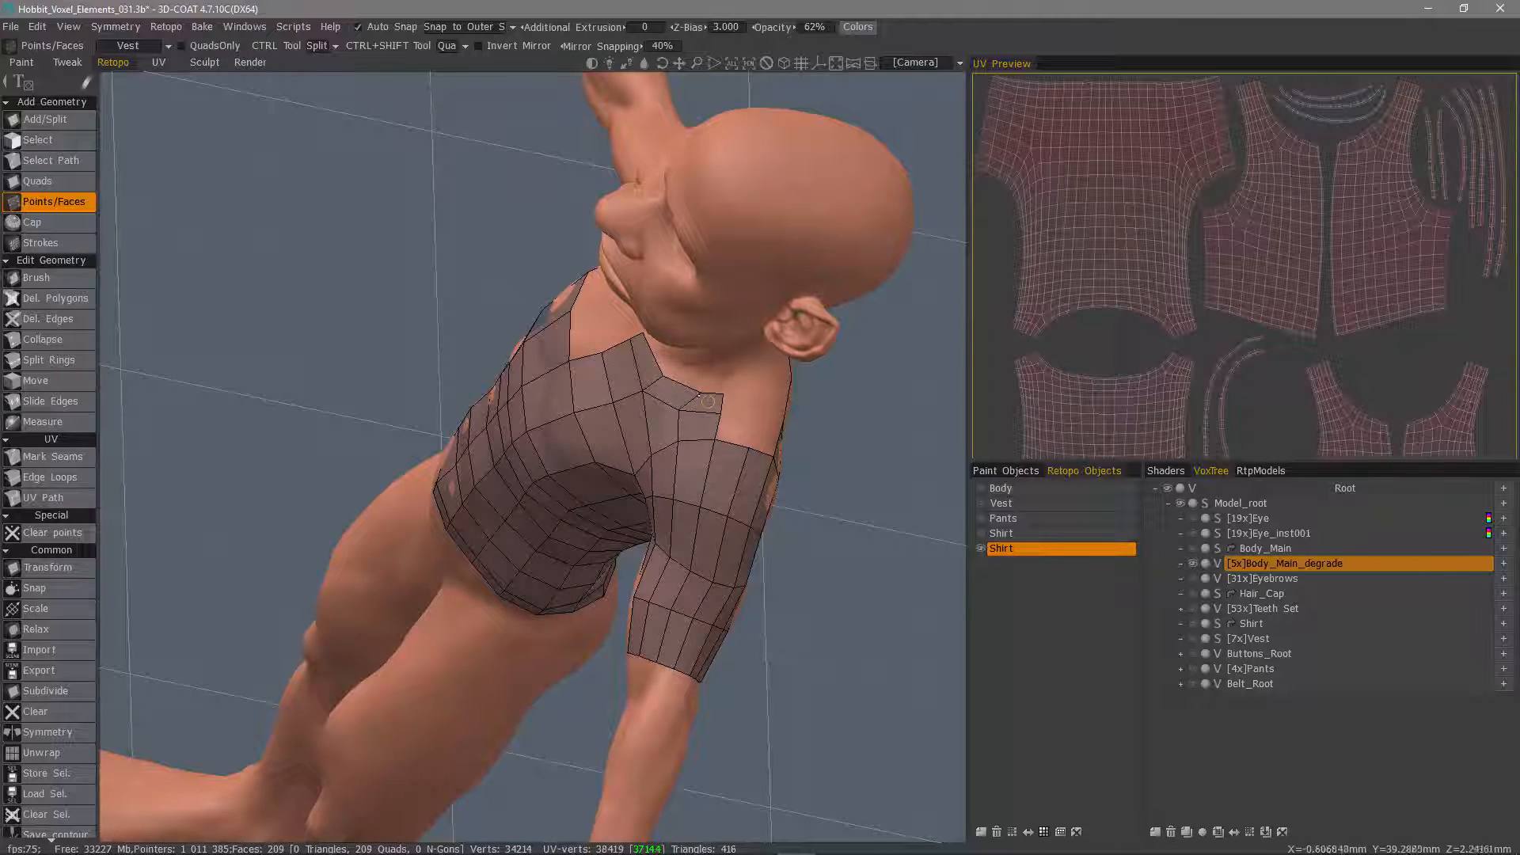
# - Place a point at the base of the neck and fill the faces across the top of the shoulder
pyautogui.moveTo(707, 401)
pyautogui.keyDown('alt'); pyautogui.mouseDown()
pyautogui.moveTo(689, 419)
pyautogui.moveTo(716, 411)
pyautogui.mouseUp(); pyautogui.keyUp('alt')
pyautogui.click(750, 406)
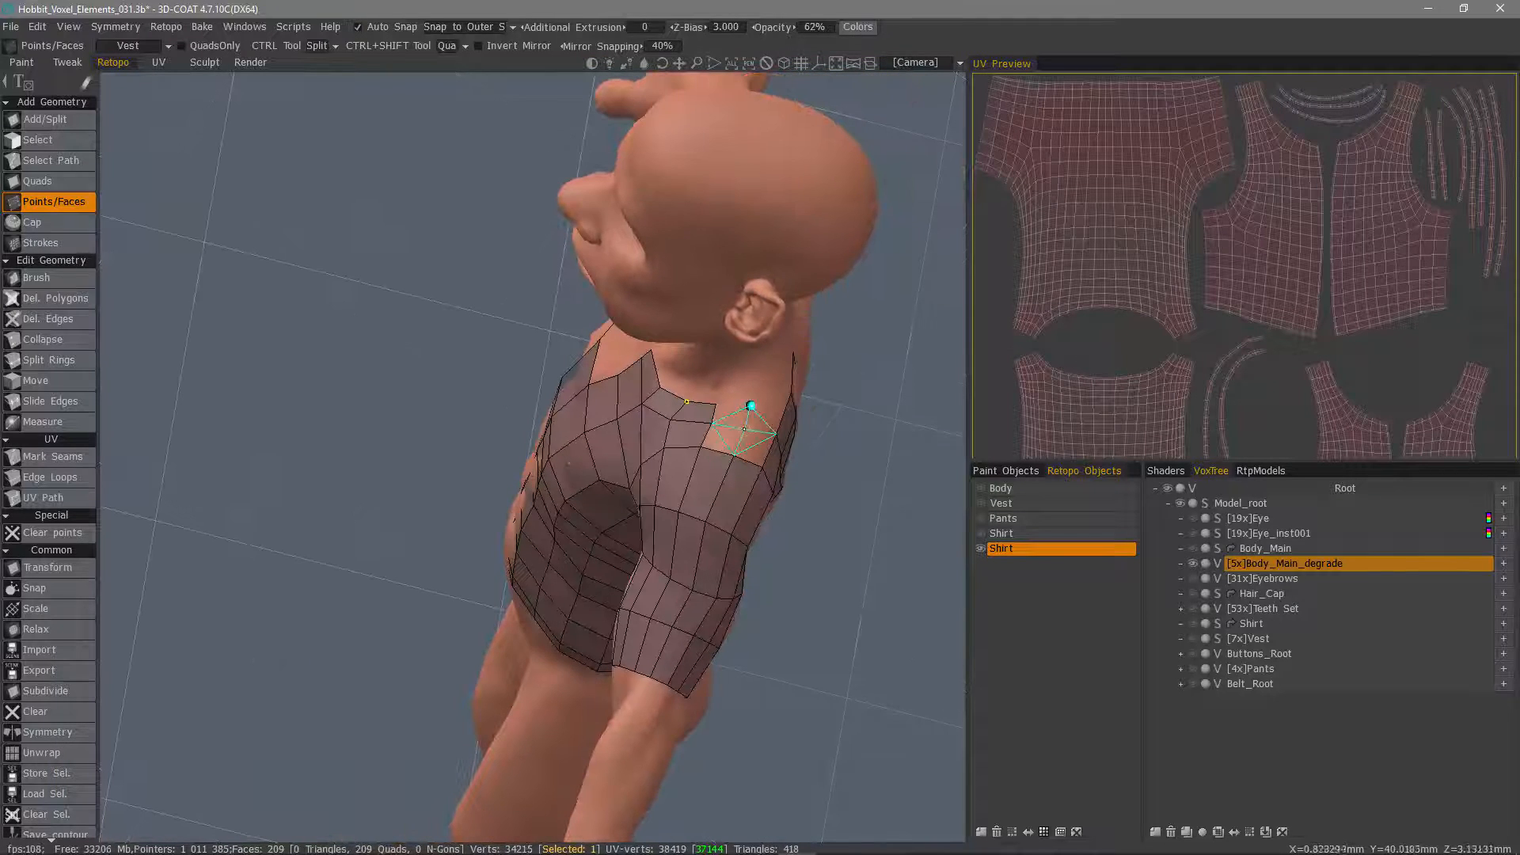
pyautogui.click(744, 429)
pyautogui.rightClick(725, 438)
pyautogui.rightClick(732, 416)
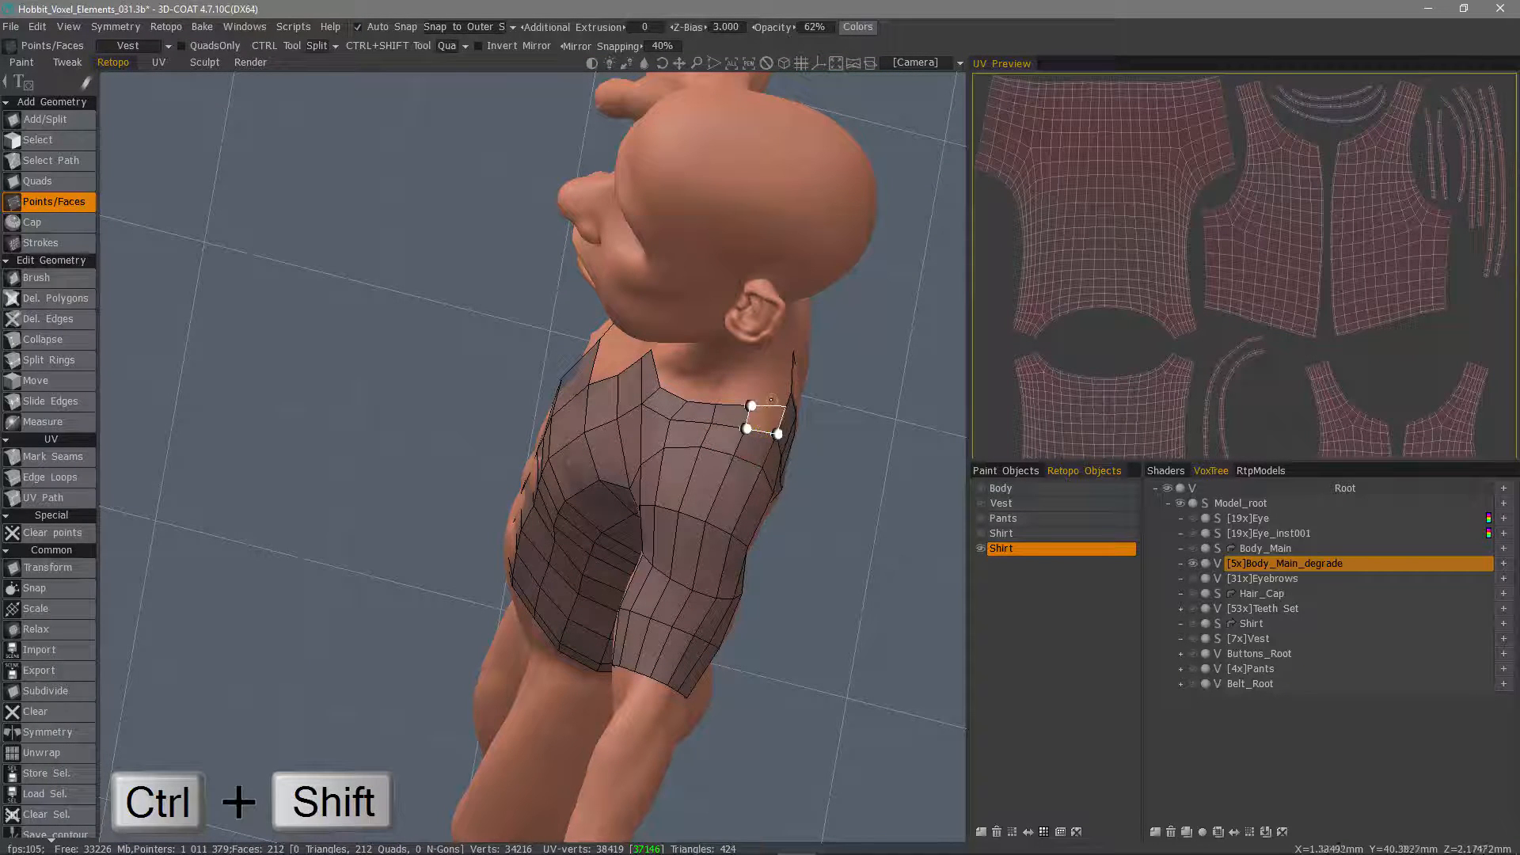
pyautogui.keyDown('ctrl'); pyautogui.keyDown('shift'); pyautogui.click(775, 390); pyautogui.keyUp('shift'); pyautogui.keyUp('ctrl')
pyautogui.keyDown('alt'); pyautogui.moveTo(783, 393); pyautogui.dragTo(559, 450); pyautogui.keyUp('alt')
pyautogui.hotkey('ctrl', 'z')
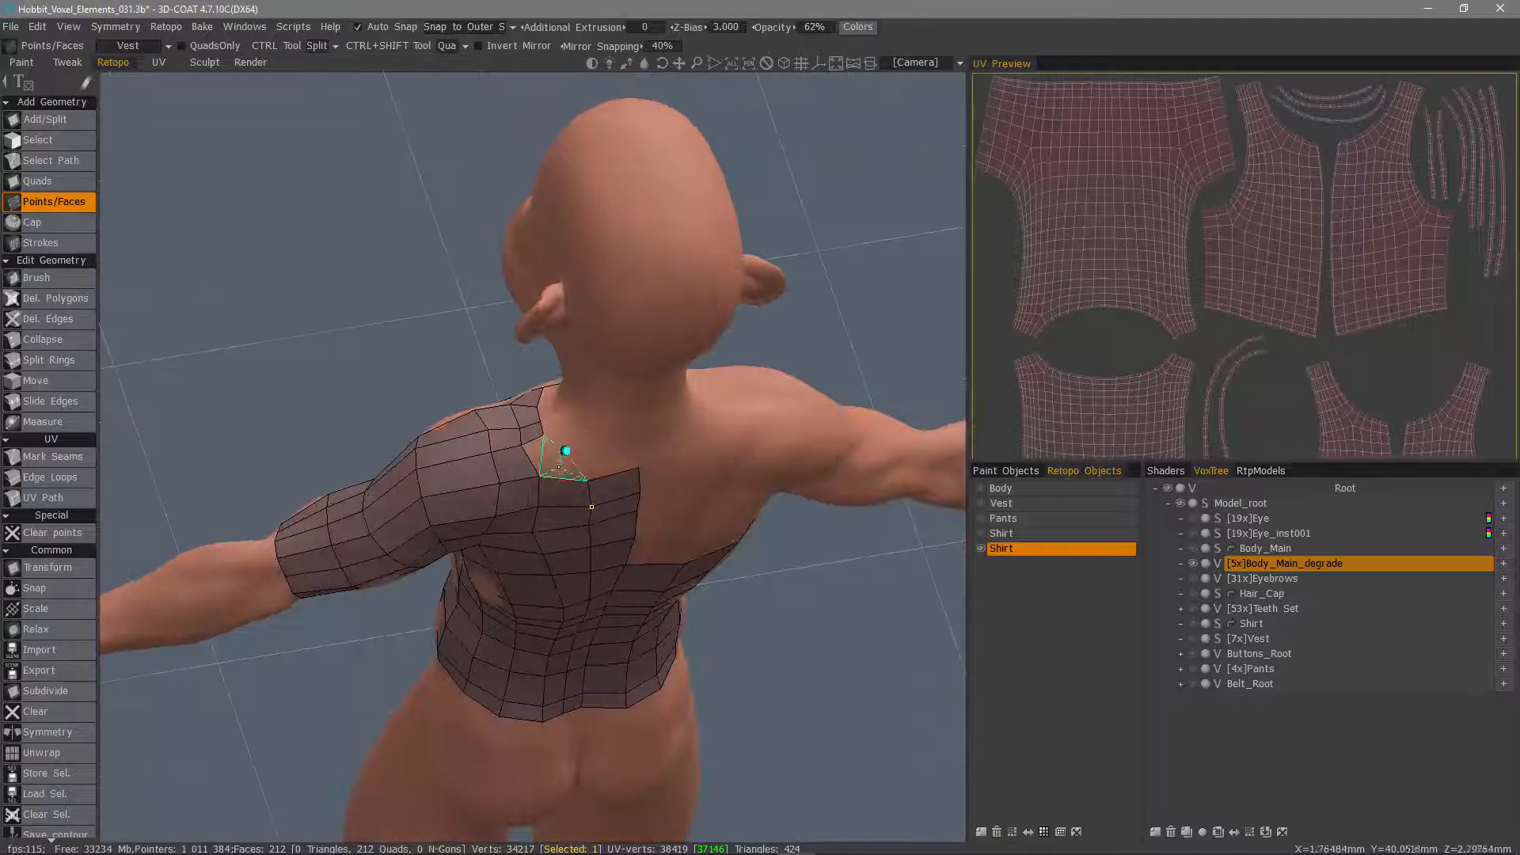
# - Fill the remaining faces between the shoulder and the upper back along the rear neckline
pyautogui.click(571, 468)
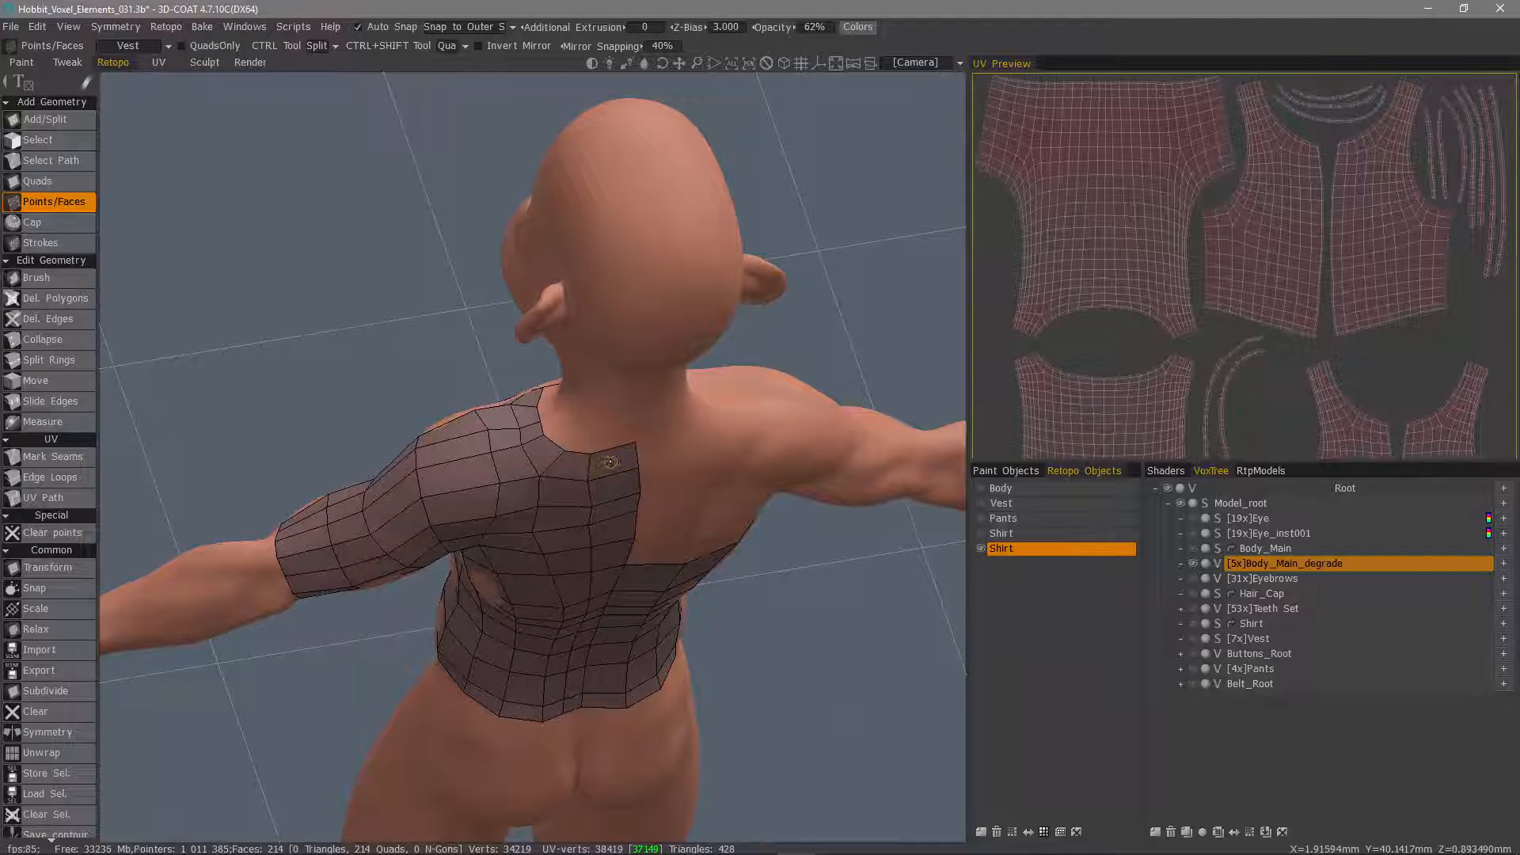
pyautogui.keyDown('alt'); pyautogui.moveTo(526, 432); pyautogui.dragTo(621, 535); pyautogui.keyUp('alt')
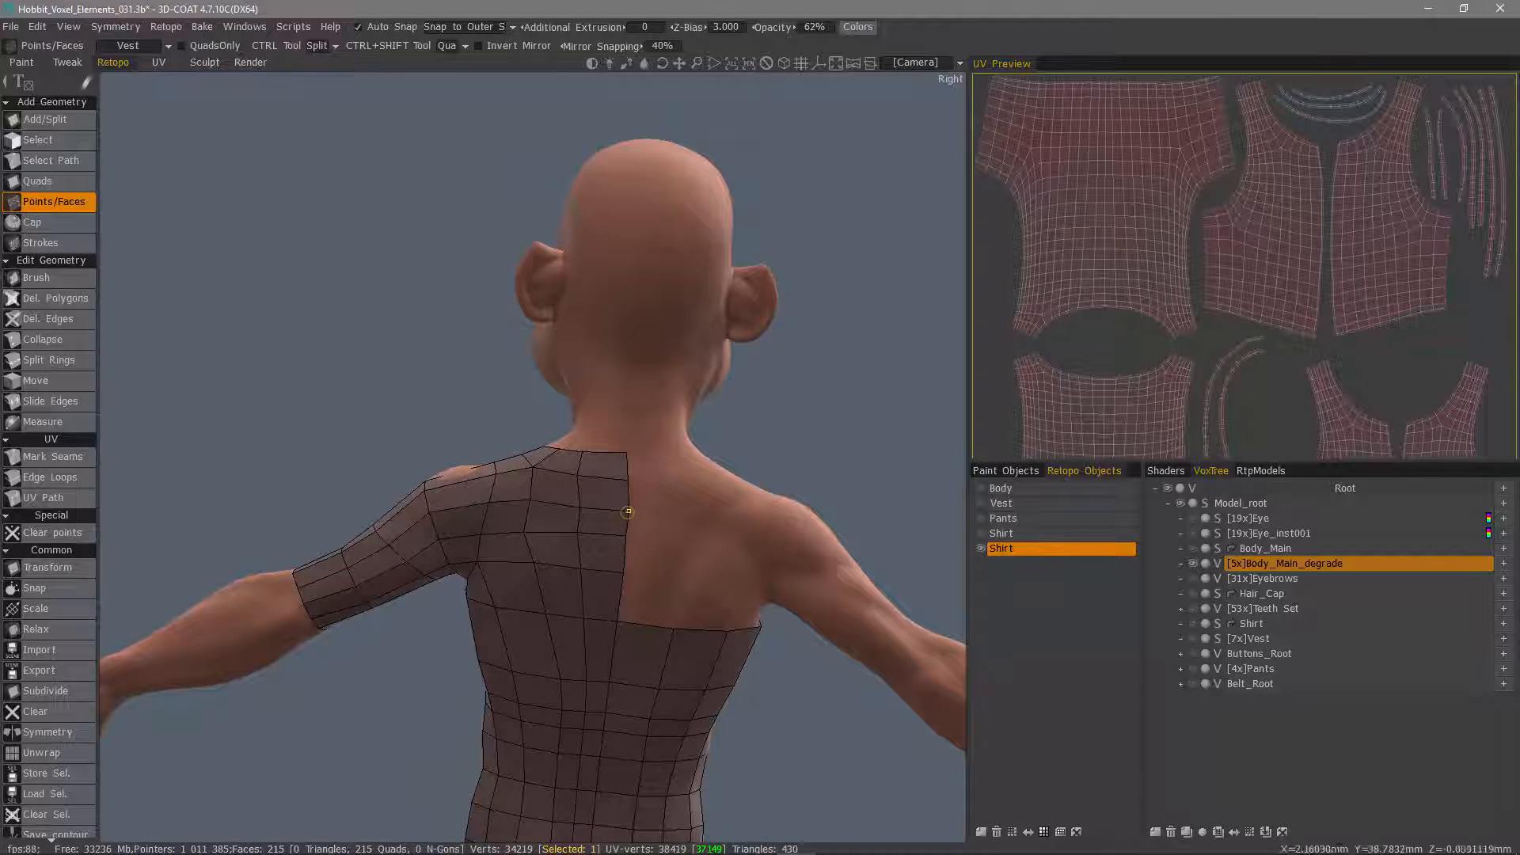
pyautogui.keyDown('alt'); pyautogui.moveTo(627, 511); pyautogui.dragTo(615, 486); pyautogui.keyUp('alt')
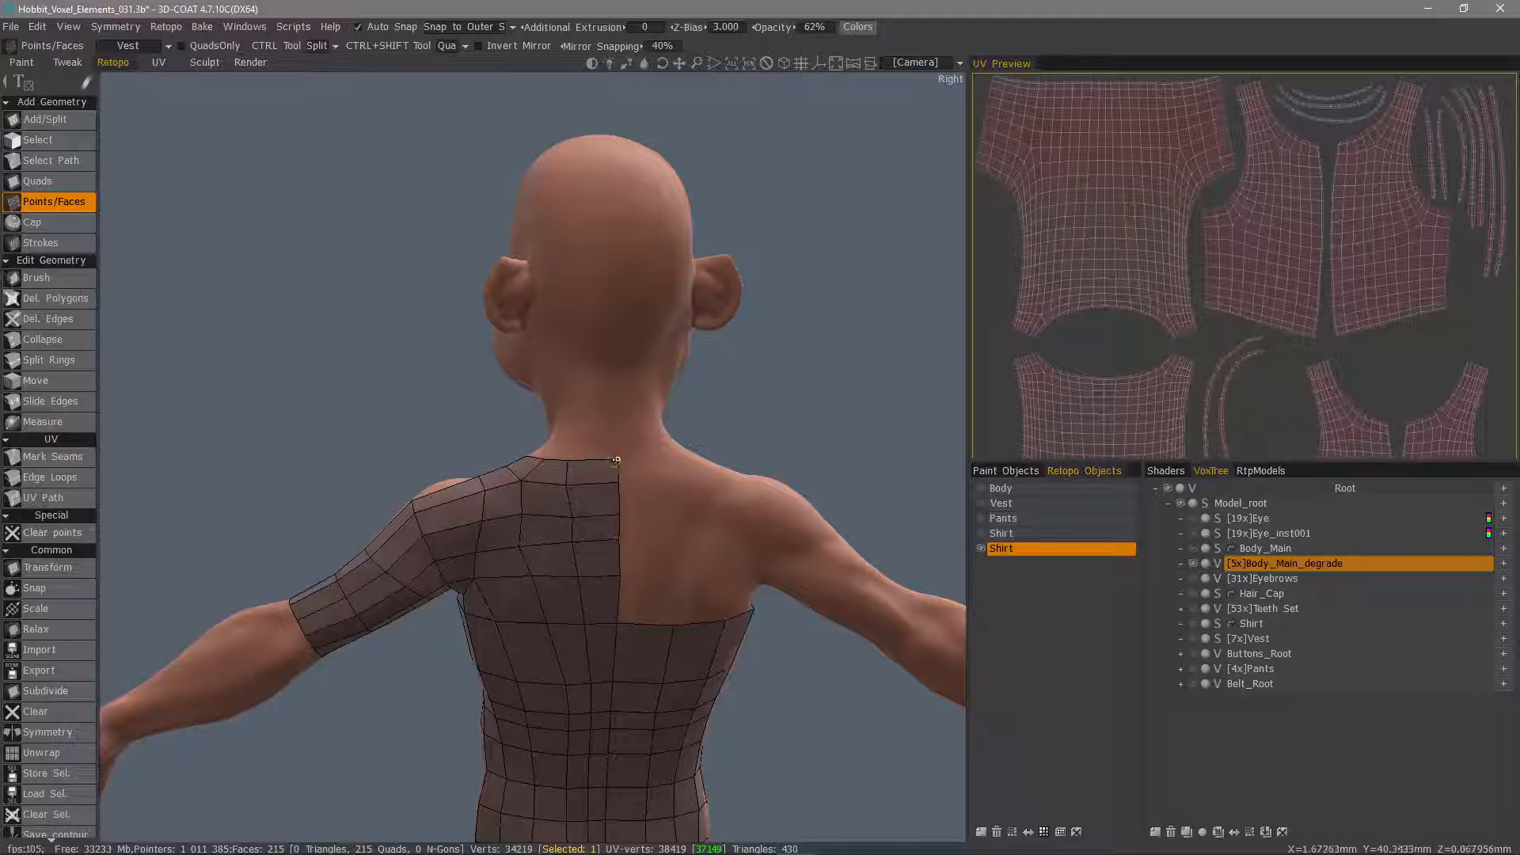
pyautogui.keyDown('alt'); pyautogui.moveTo(616, 460); pyautogui.dragTo(842, 488); pyautogui.keyUp('alt')
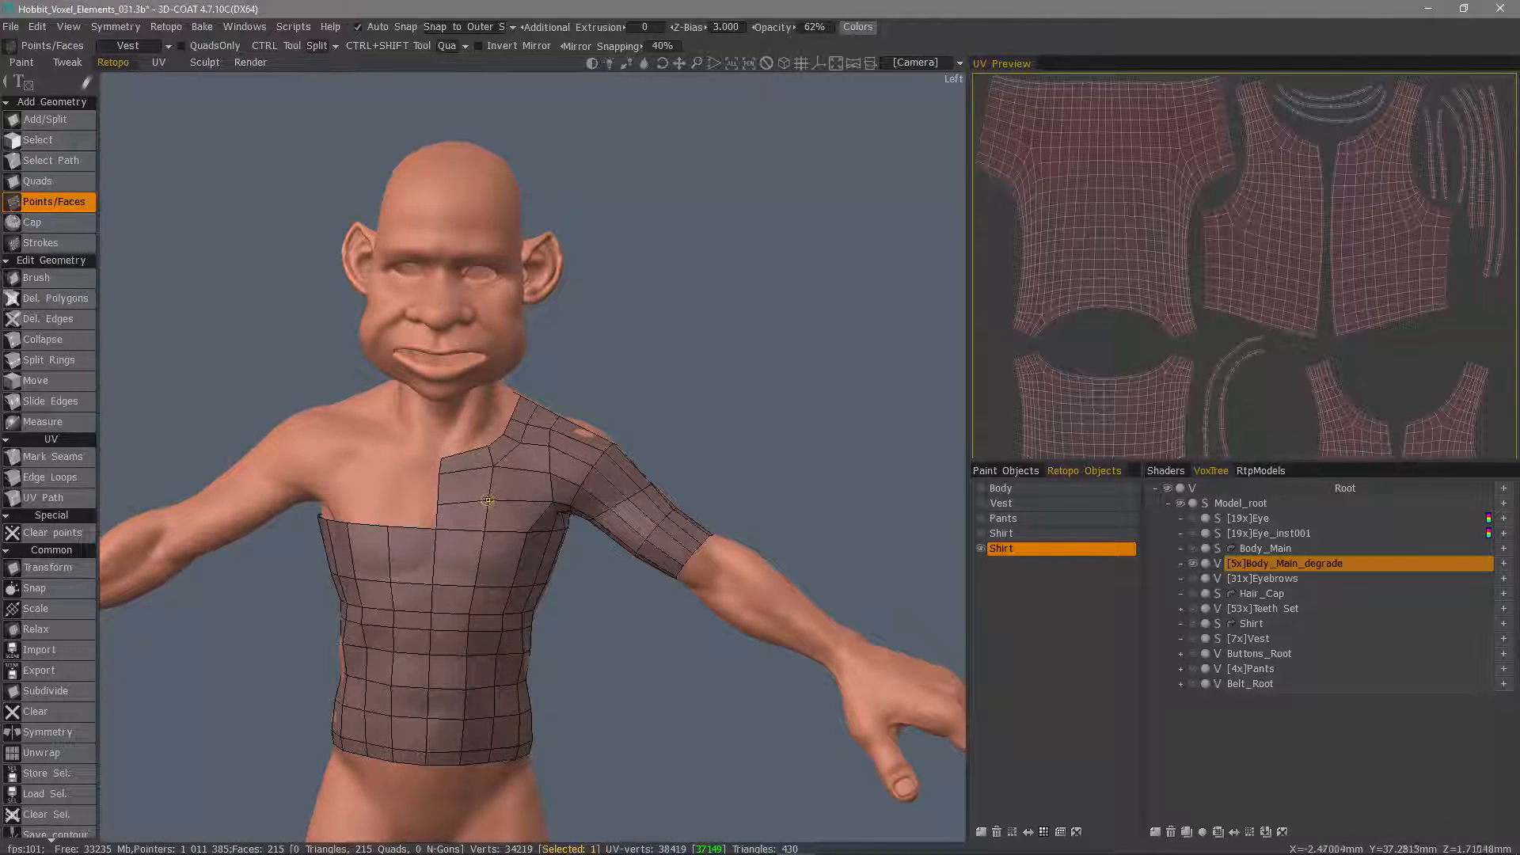
# - Split the tall horizontal polygon ring around the upper torso below the armpits with the Split Rings tool
pyautogui.keyDown('alt'); pyautogui.moveTo(487, 499); pyautogui.dragTo(488, 554); pyautogui.keyUp('alt')
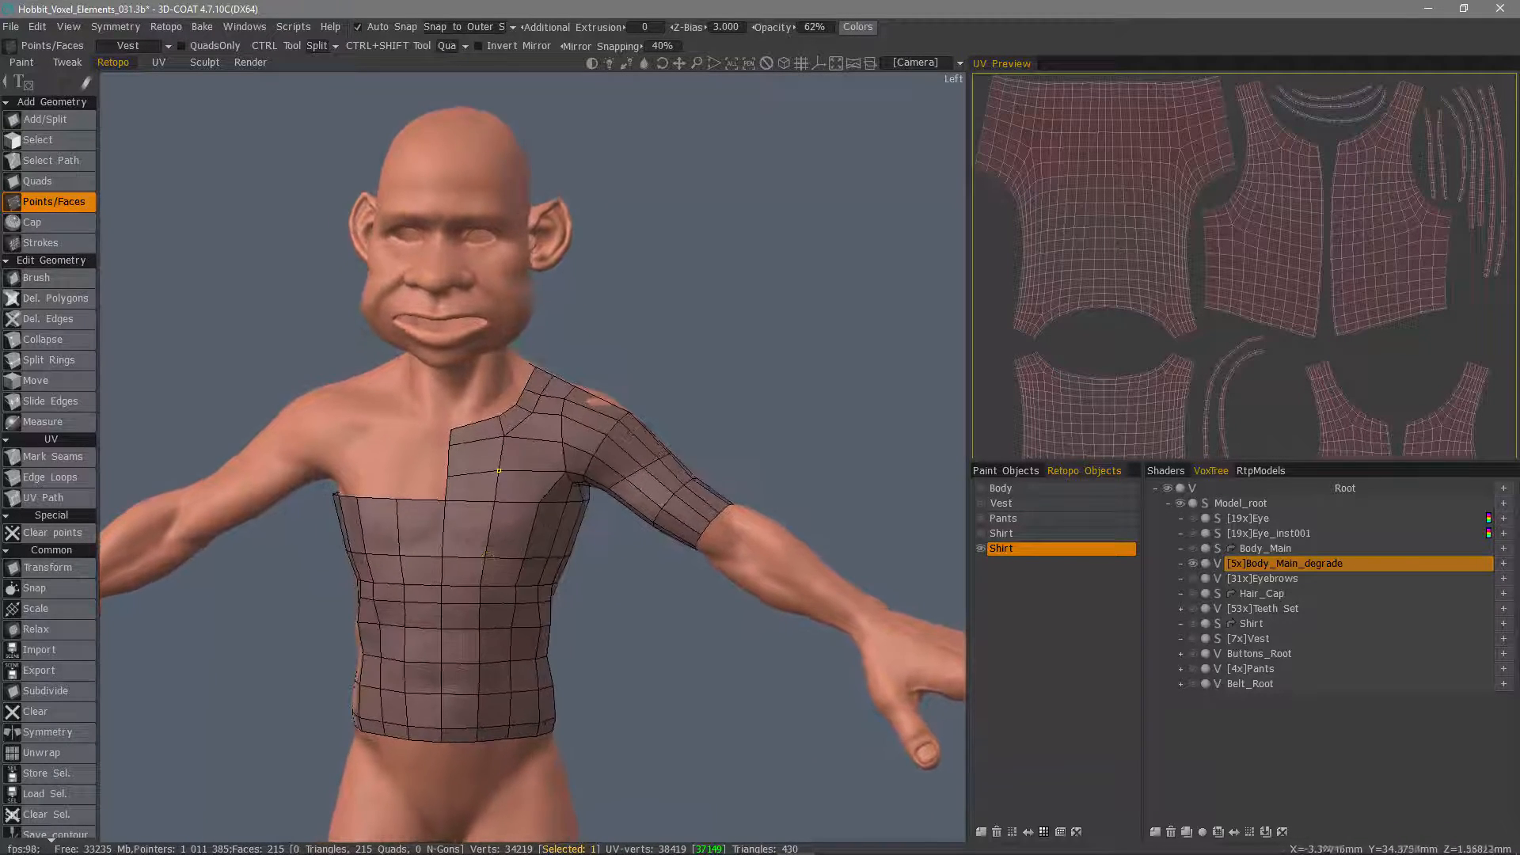
pyautogui.click(49, 361)
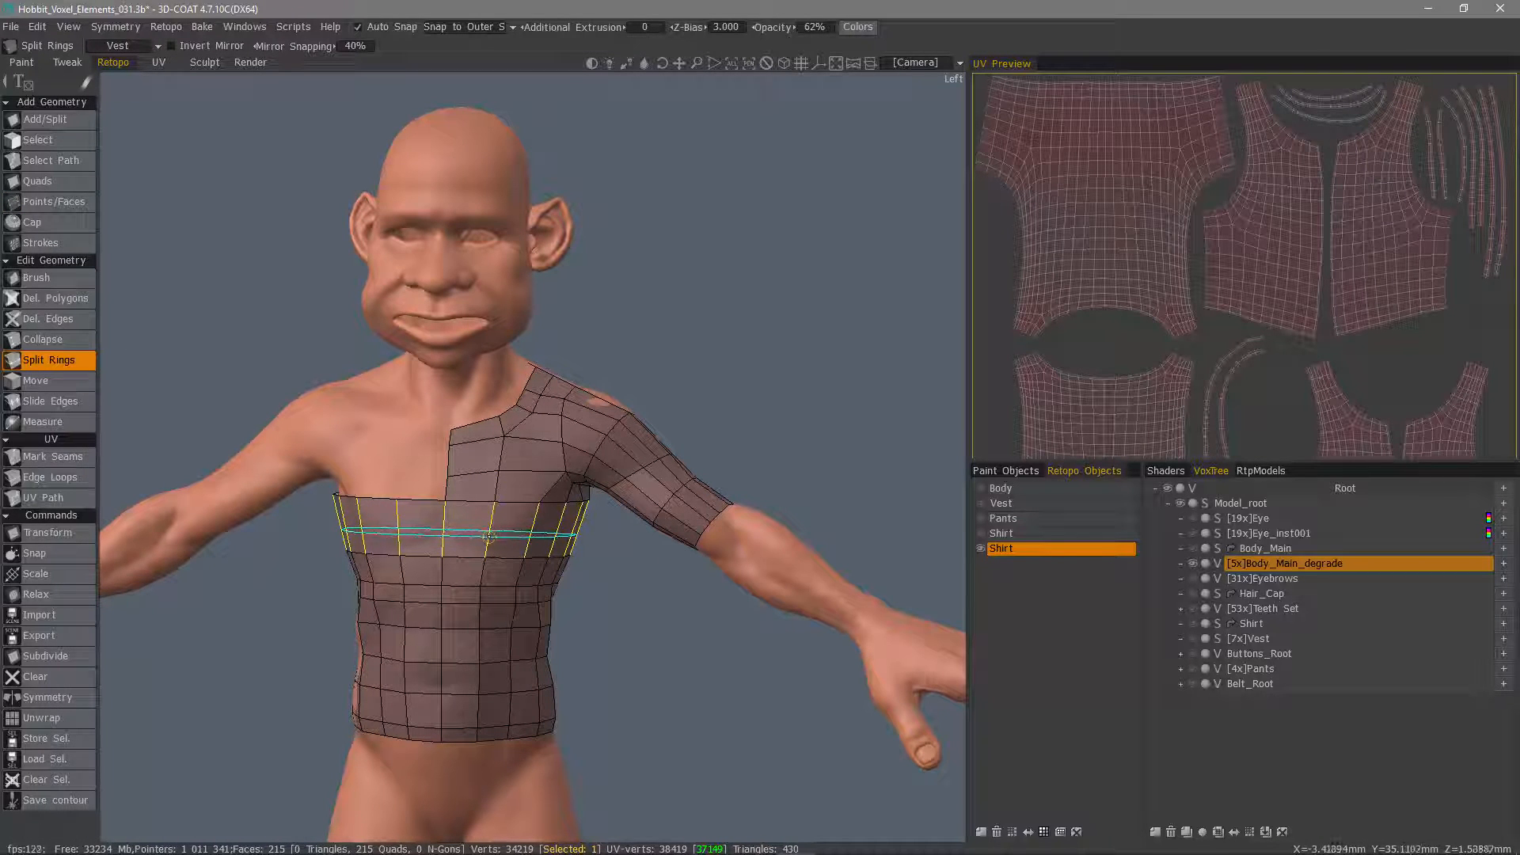
pyautogui.click(489, 537)
pyautogui.keyDown('alt'); pyautogui.moveTo(284, 521); pyautogui.dragTo(269, 487); pyautogui.keyUp('alt')
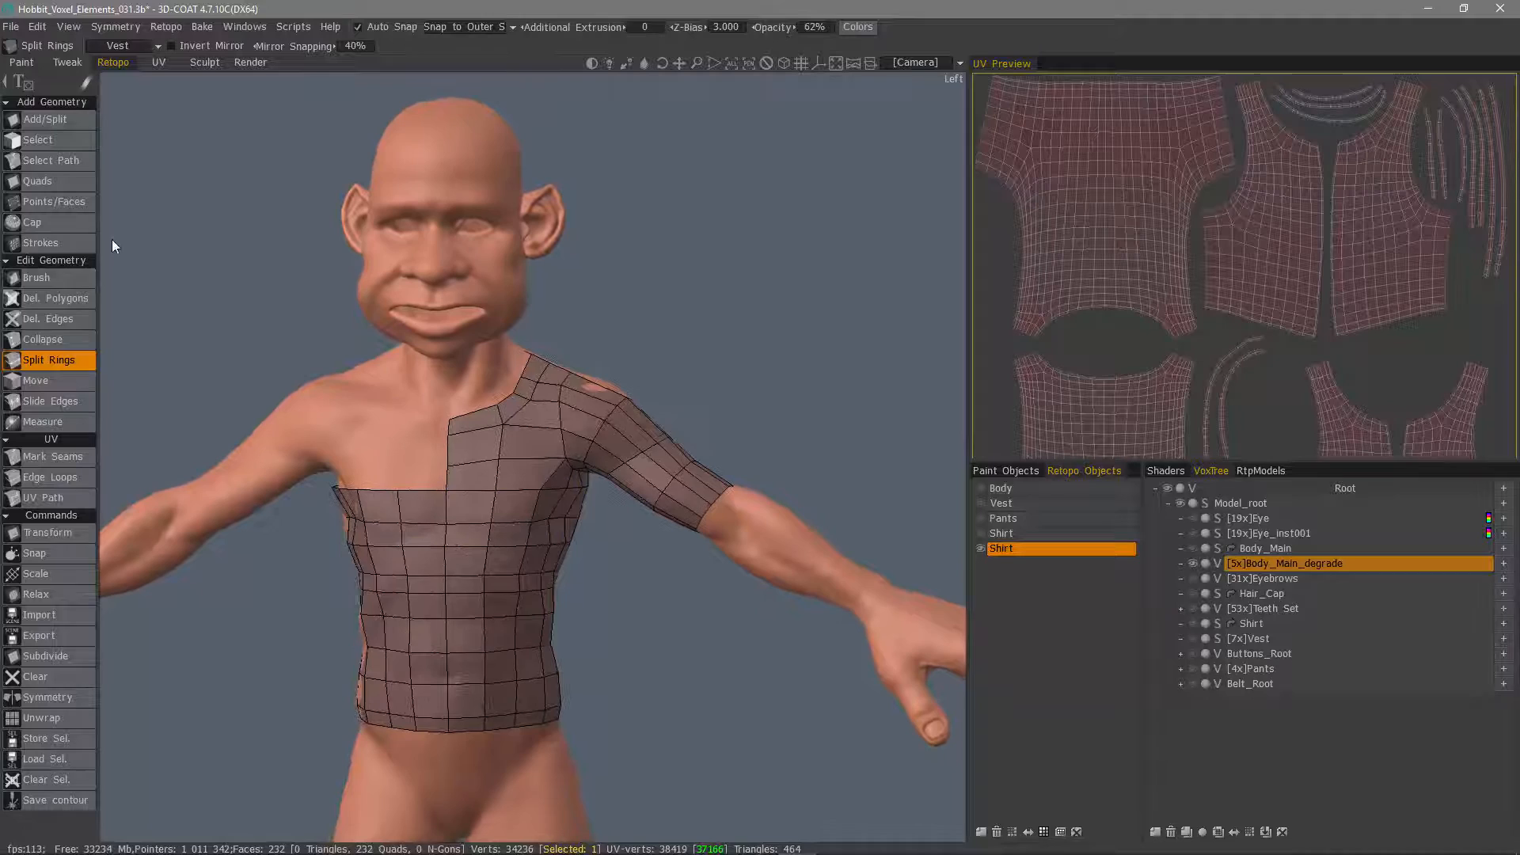
# - Adjust the mesh spacing on the chest and around the armpit with the retopo Brush, using a radius of about 5.3
pyautogui.click(57, 277)
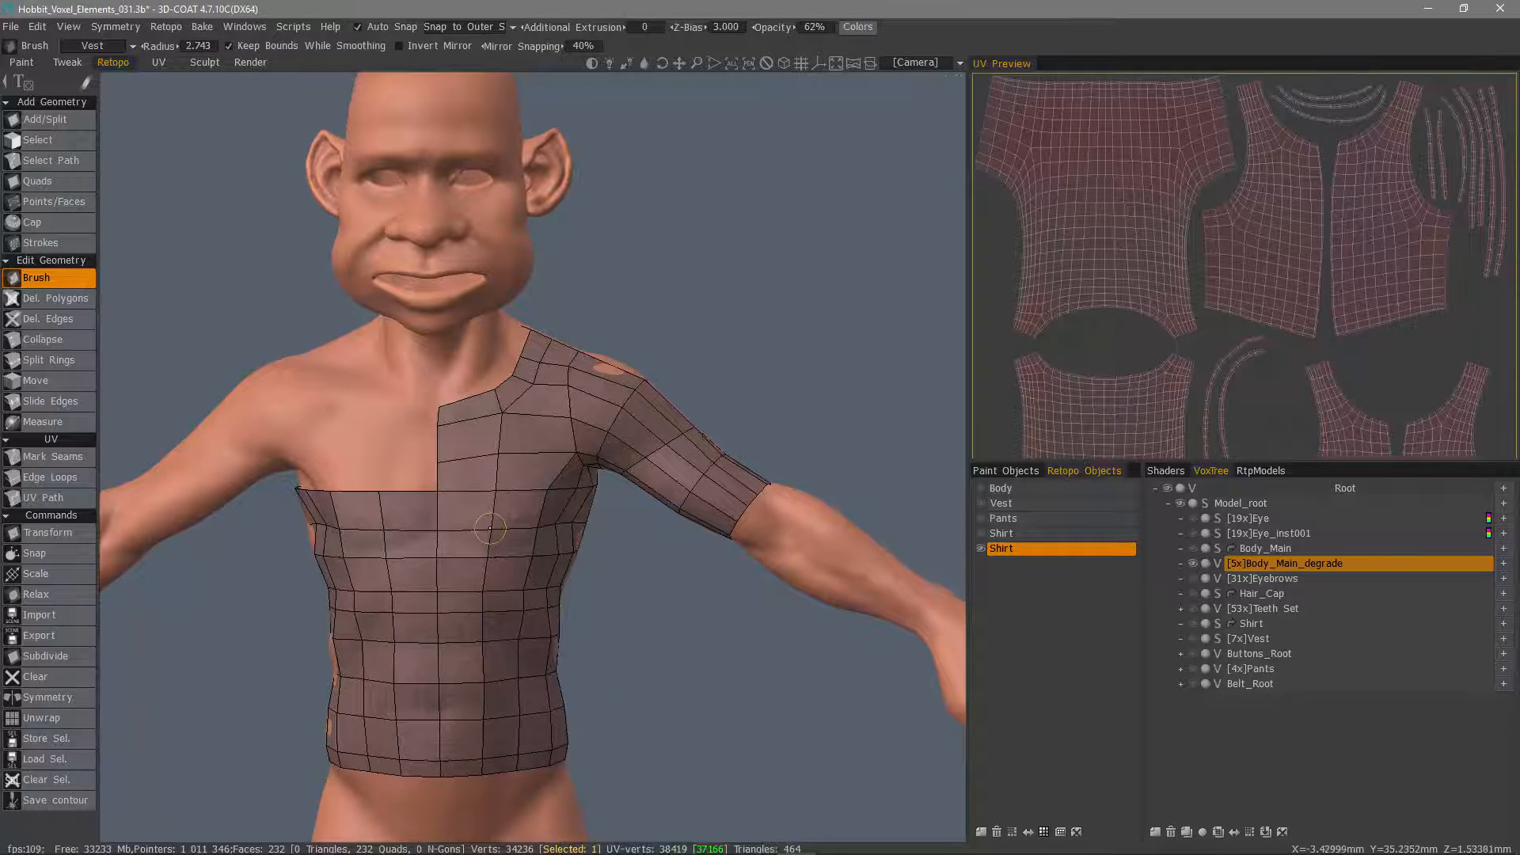
pyautogui.moveTo(487, 532)
pyautogui.keyDown('alt'); pyautogui.mouseDown()
pyautogui.moveTo(546, 530)
pyautogui.moveTo(481, 503)
pyautogui.moveTo(586, 517)
pyautogui.mouseUp(); pyautogui.keyUp('alt')
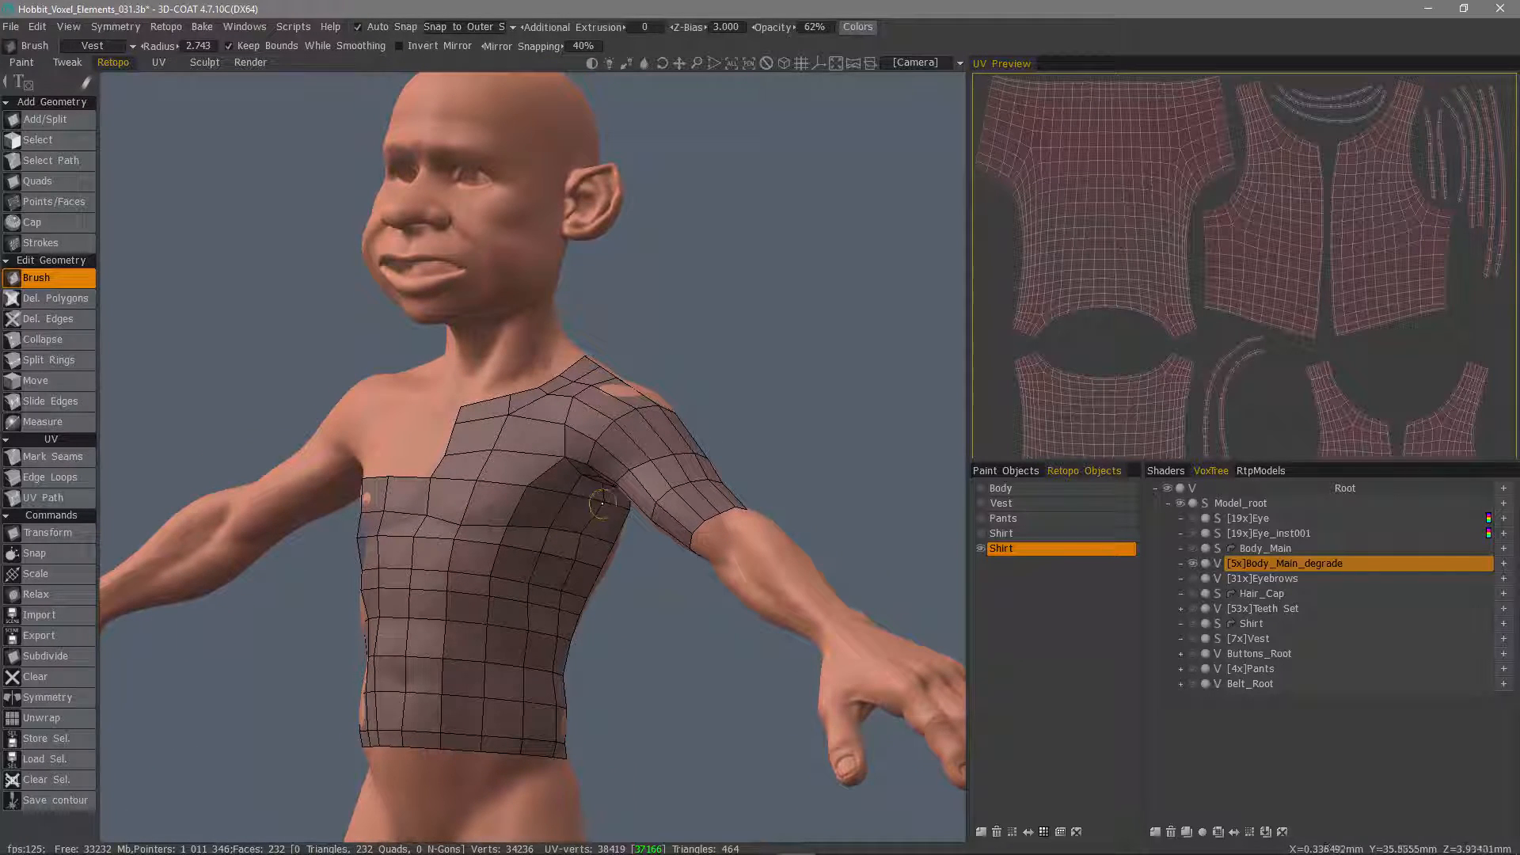
pyautogui.moveTo(388, 443)
pyautogui.keyDown('alt'); pyautogui.mouseDown()
pyautogui.moveTo(472, 477)
pyautogui.moveTo(478, 434)
pyautogui.mouseUp(); pyautogui.keyUp('alt')
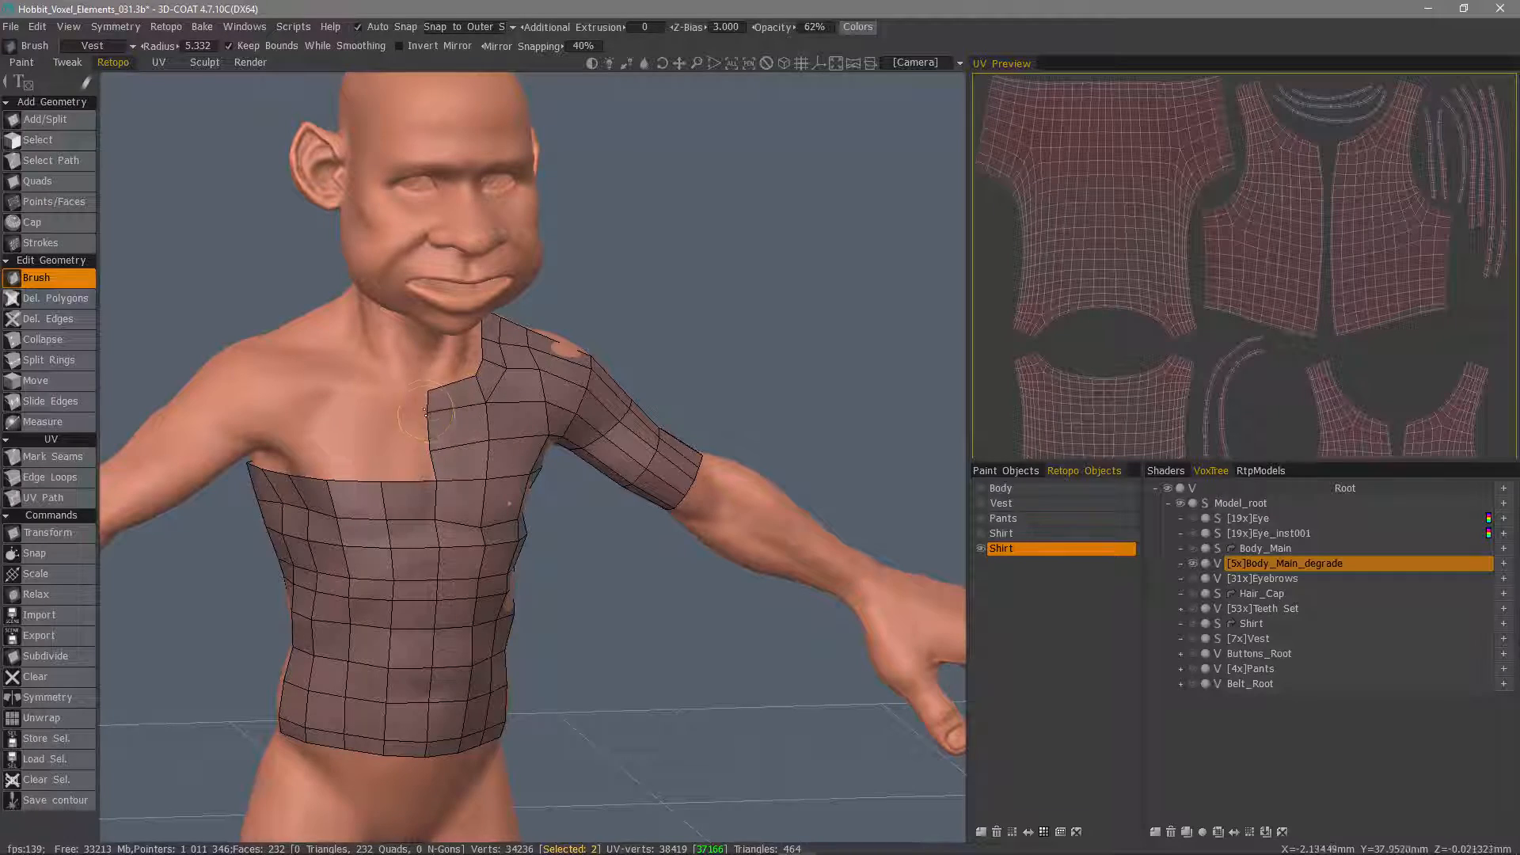
pyautogui.moveTo(440, 392)
pyautogui.keyDown('alt'); pyautogui.mouseDown()
pyautogui.moveTo(460, 473)
pyautogui.moveTo(440, 478)
pyautogui.mouseUp(); pyautogui.keyUp('alt')
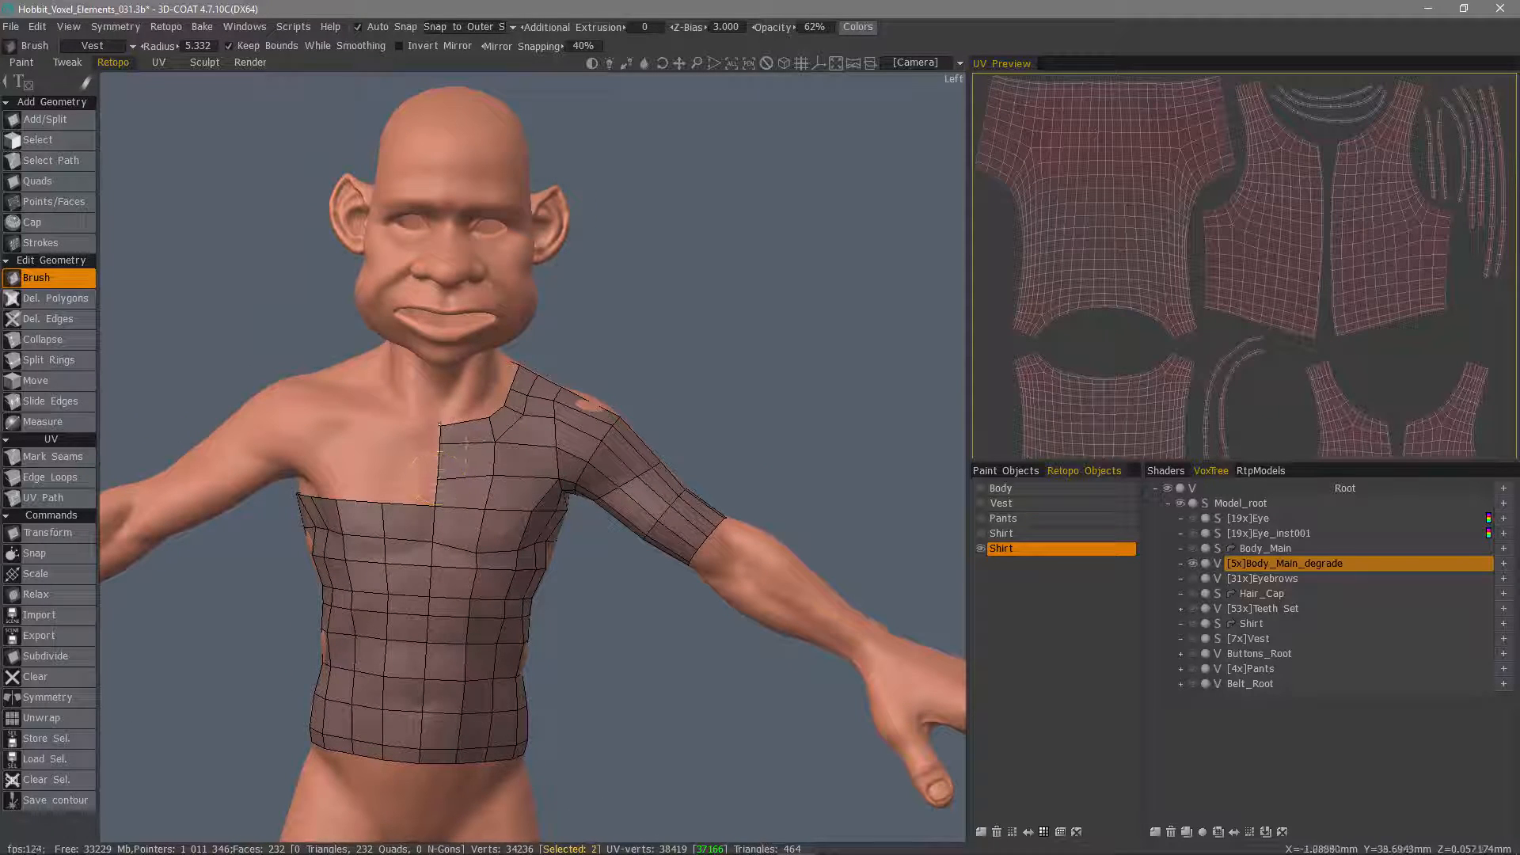
pyautogui.moveTo(445, 424)
pyautogui.keyDown('alt'); pyautogui.mouseDown()
pyautogui.moveTo(513, 440)
pyautogui.moveTo(530, 421)
pyautogui.moveTo(521, 444)
pyautogui.moveTo(518, 406)
pyautogui.moveTo(484, 408)
pyautogui.moveTo(484, 428)
pyautogui.mouseUp(); pyautogui.keyUp('alt')
# - Even out the vertices on the sleeve, shoulder and back with the Brush at a radius of about 10.9
pyautogui.moveTo(524, 582); pyautogui.dragTo(554, 582, button='right')
pyautogui.moveTo(582, 580)
pyautogui.keyDown('alt'); pyautogui.mouseDown()
pyautogui.moveTo(514, 581)
pyautogui.moveTo(564, 568)
pyautogui.moveTo(572, 607)
pyautogui.moveTo(595, 603)
pyautogui.moveTo(538, 606)
pyautogui.mouseUp(); pyautogui.keyUp('alt')
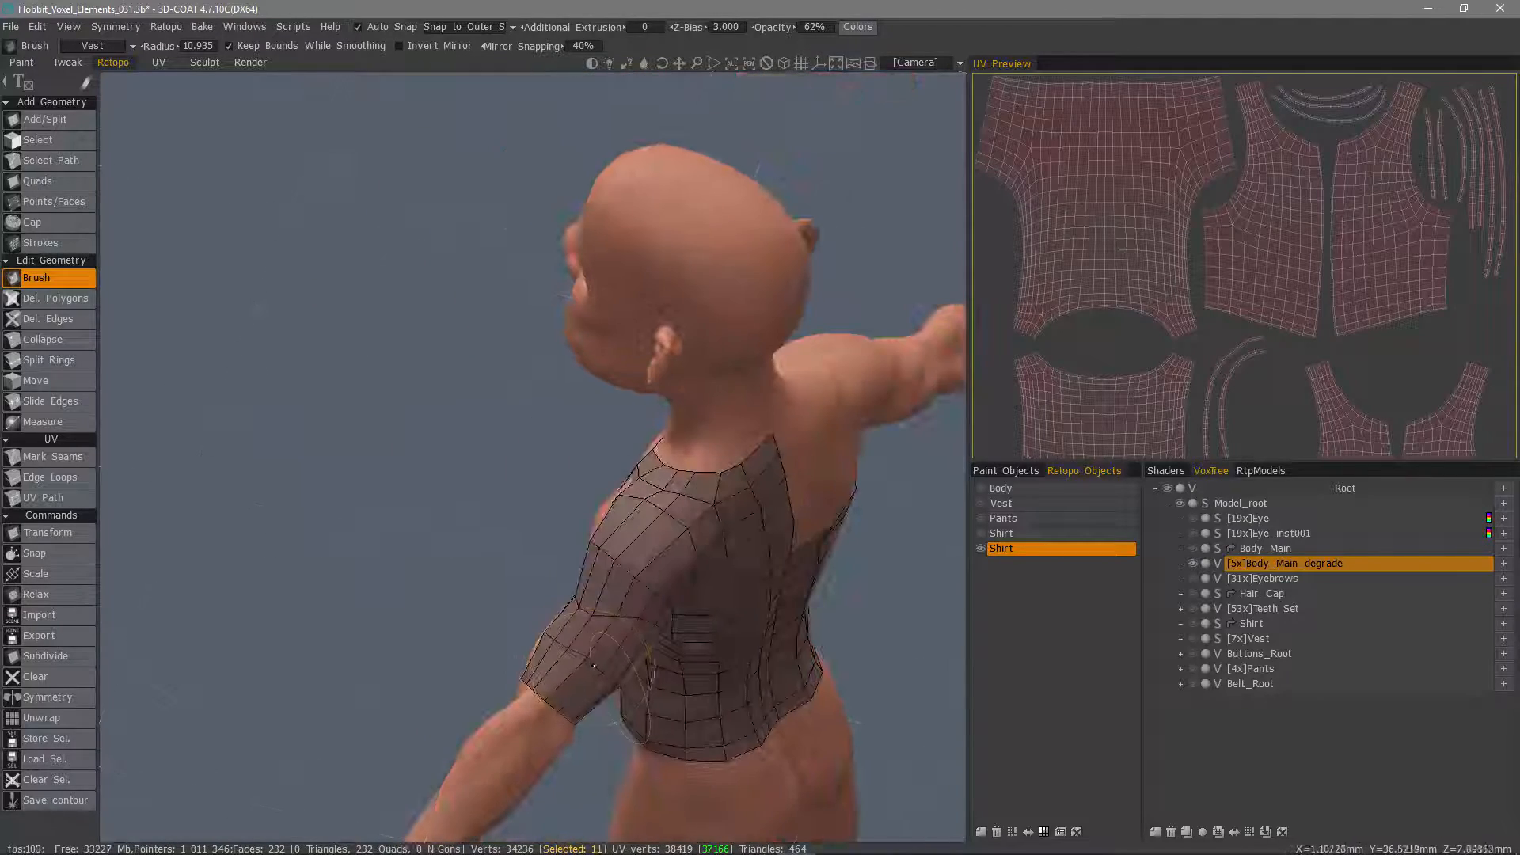
pyautogui.moveTo(679, 592)
pyautogui.keyDown('alt'); pyautogui.mouseDown()
pyautogui.moveTo(674, 554)
pyautogui.moveTo(600, 687)
pyautogui.moveTo(523, 629)
pyautogui.moveTo(631, 625)
pyautogui.moveTo(670, 585)
pyautogui.mouseUp(); pyautogui.keyUp('alt')
pyautogui.keyDown('alt'); pyautogui.moveTo(678, 578); pyautogui.dragTo(525, 504); pyautogui.keyUp('alt')
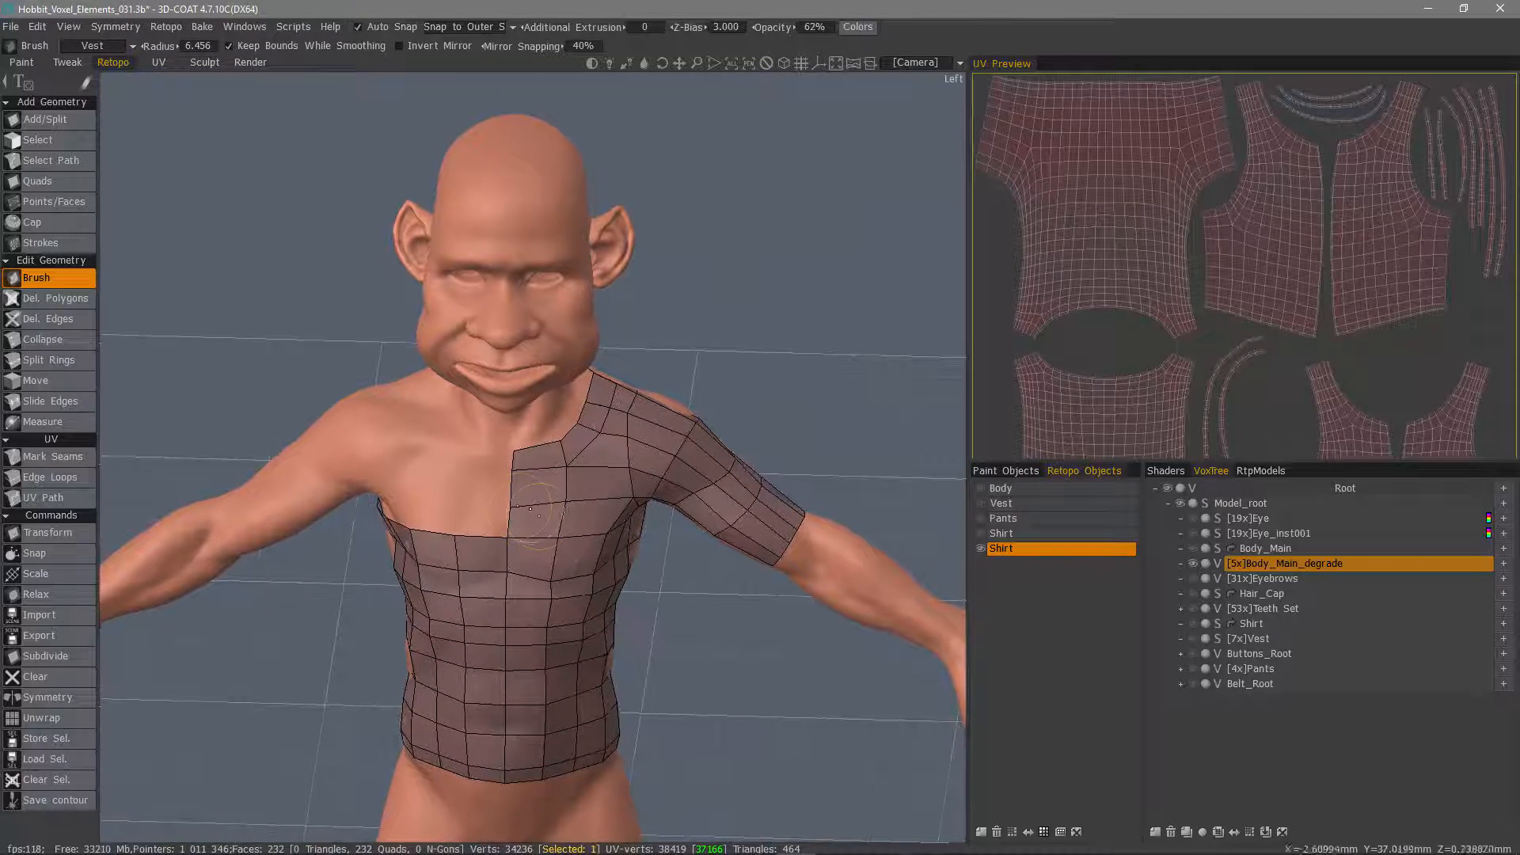
# - Enable mirror symmetry across the Z axis
pyautogui.press('s')
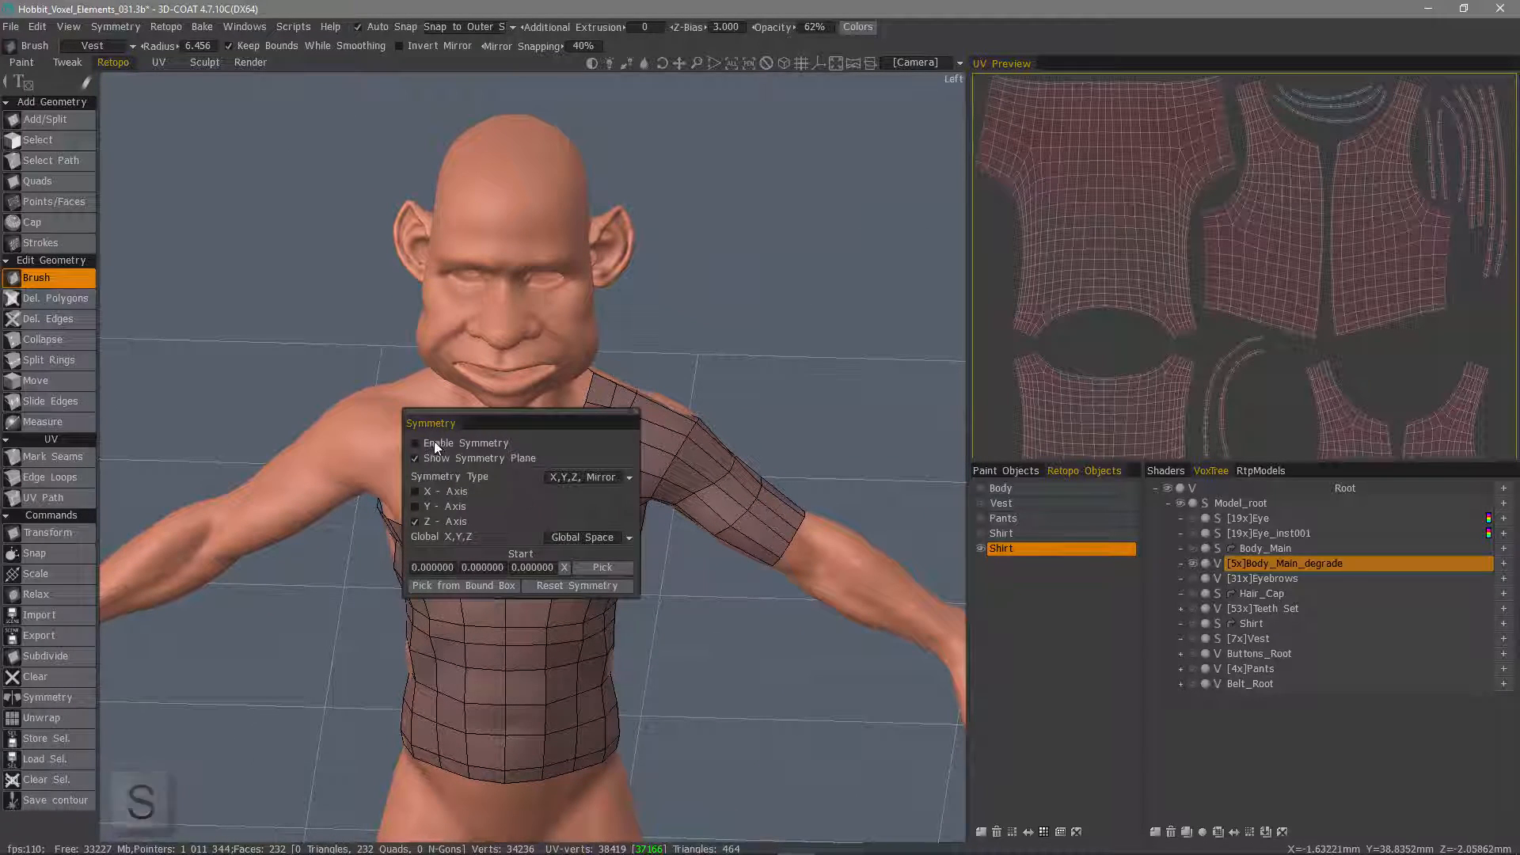
pyautogui.click(434, 441)
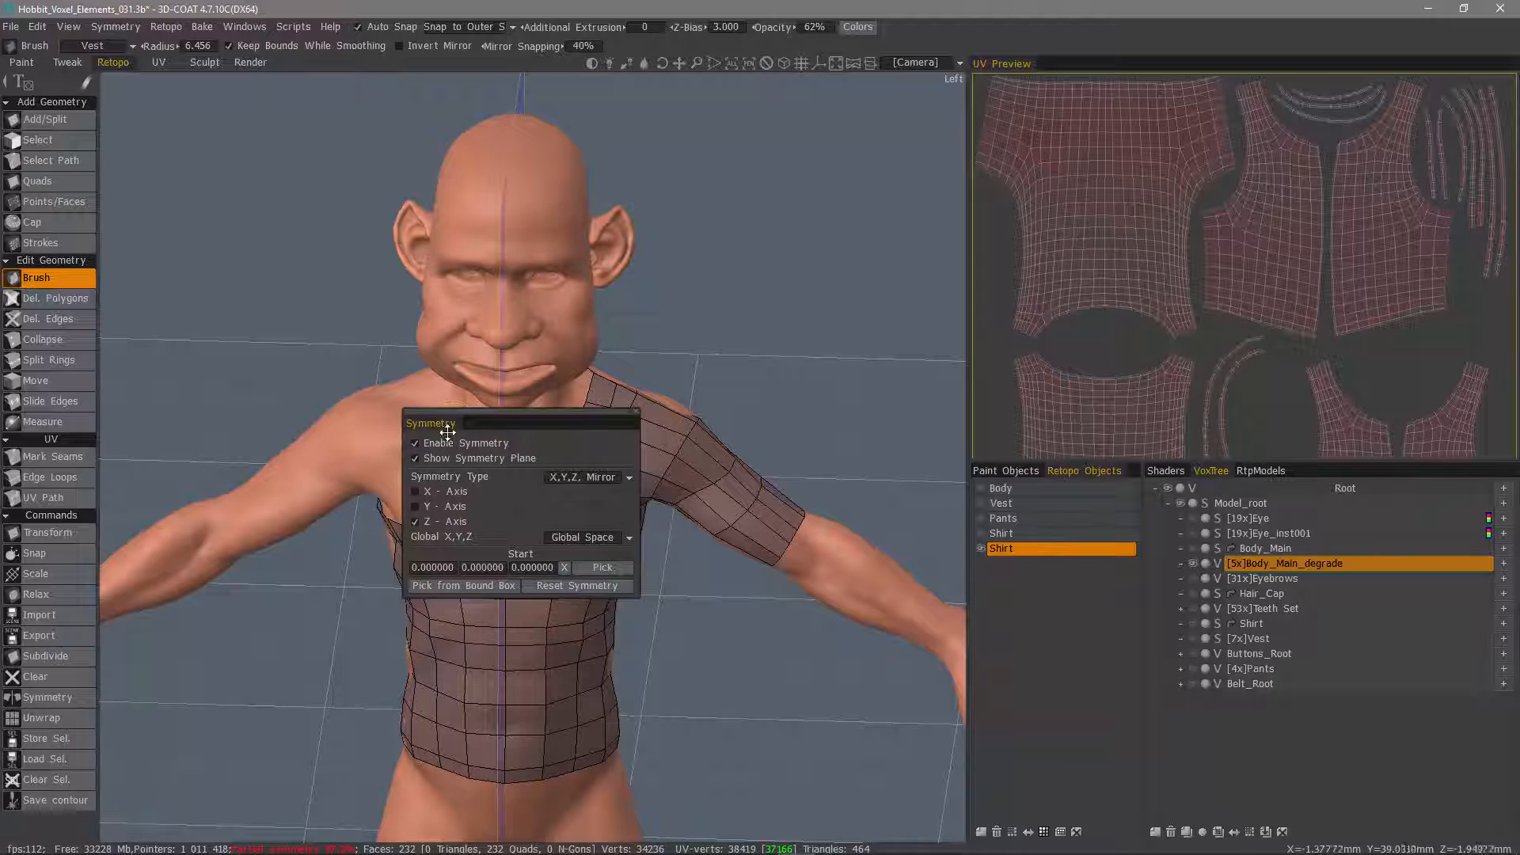
pyautogui.moveTo(299, 332)
pyautogui.keyDown('alt'); pyautogui.mouseDown()
pyautogui.moveTo(248, 312)
pyautogui.moveTo(305, 319)
pyautogui.mouseUp(); pyautogui.keyUp('alt')
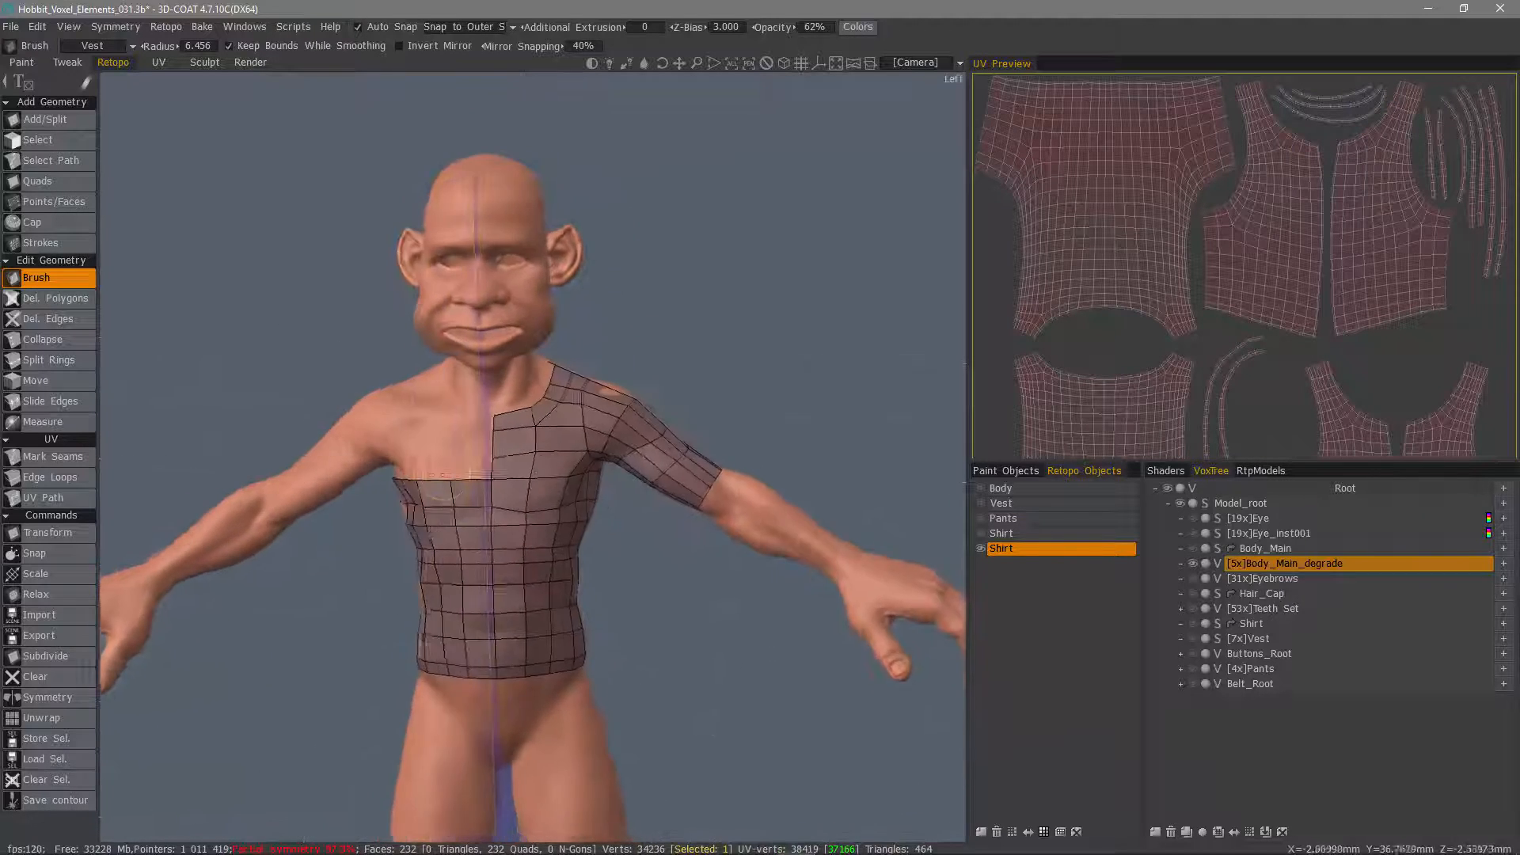
# - Straighten the front edge of the chest and neckline along the symmetry plane with the Brush at a radius of about 6.5
pyautogui.keyDown('alt'); pyautogui.moveTo(306, 318); pyautogui.dragTo(396, 411, button='right'); pyautogui.keyUp('alt')
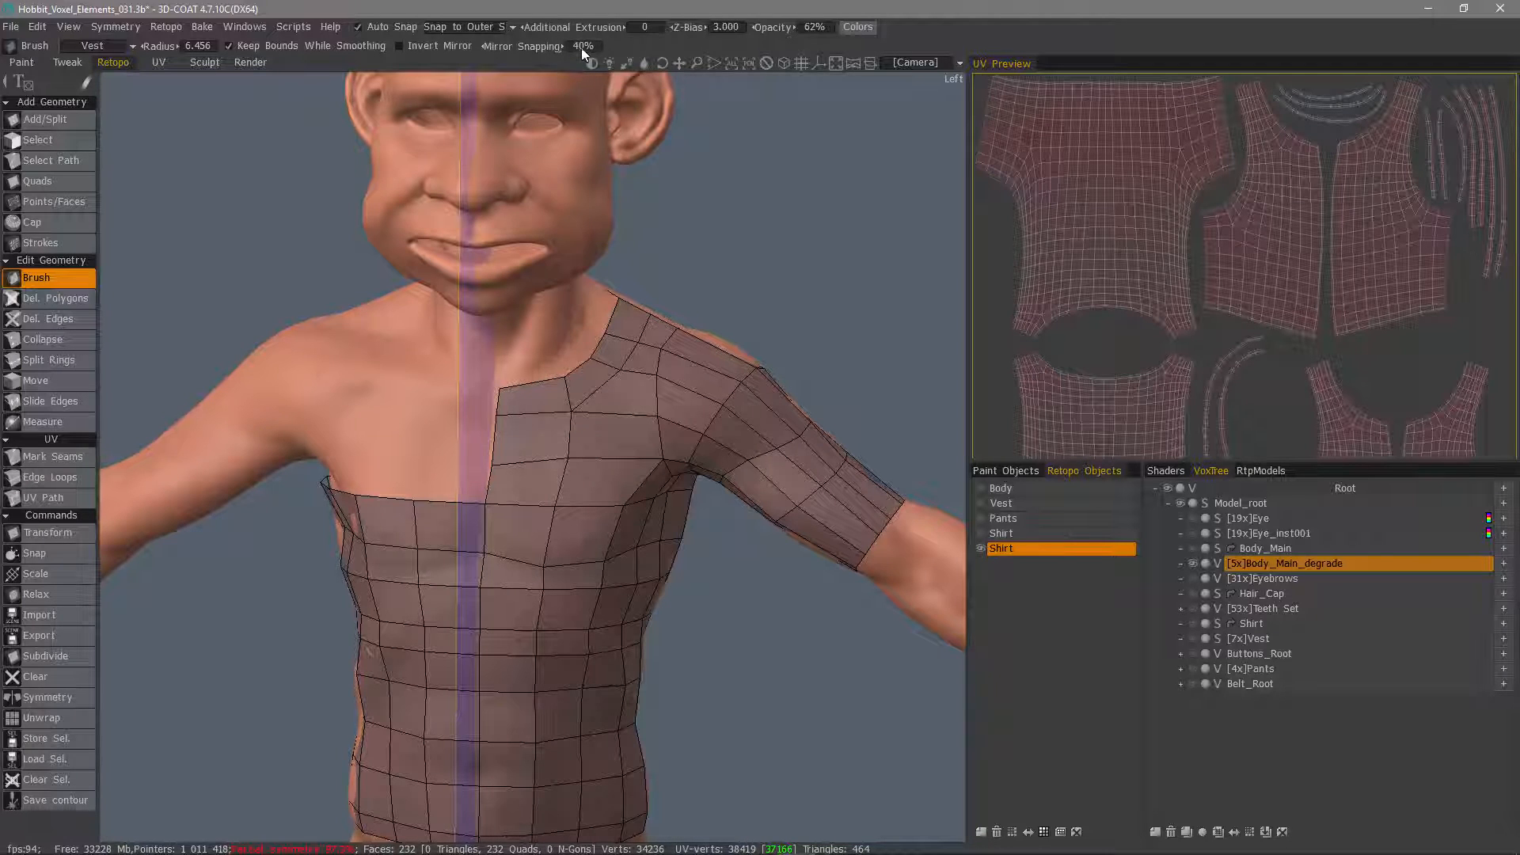
pyautogui.moveTo(507, 492)
pyautogui.keyDown('alt'); pyautogui.mouseDown()
pyautogui.moveTo(526, 386)
pyautogui.moveTo(438, 478)
pyautogui.mouseUp(); pyautogui.keyUp('alt')
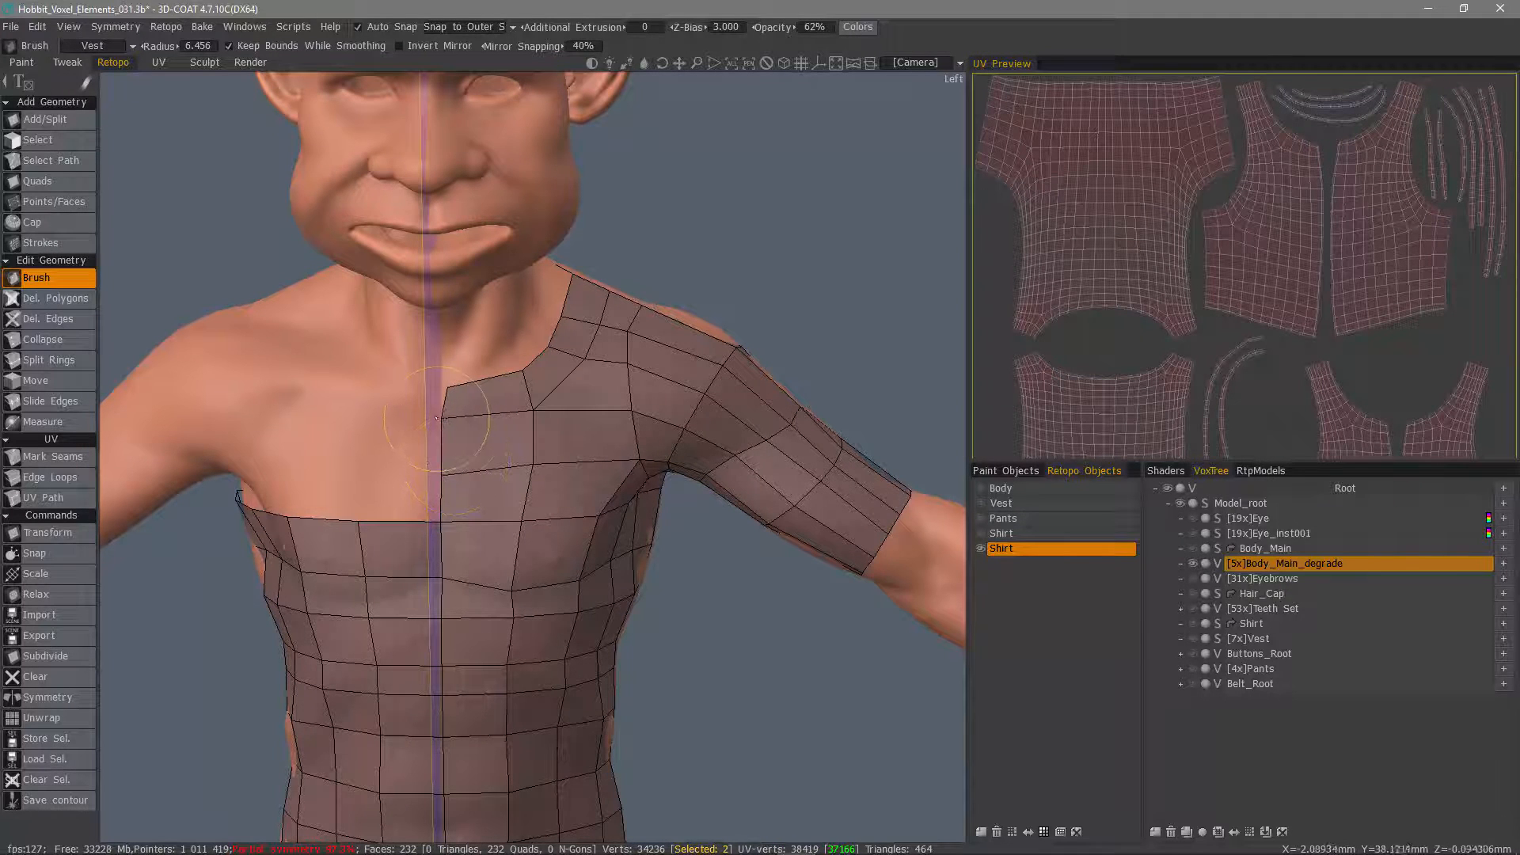
pyautogui.keyDown('alt'); pyautogui.moveTo(484, 414); pyautogui.dragTo(448, 390); pyautogui.keyUp('alt')
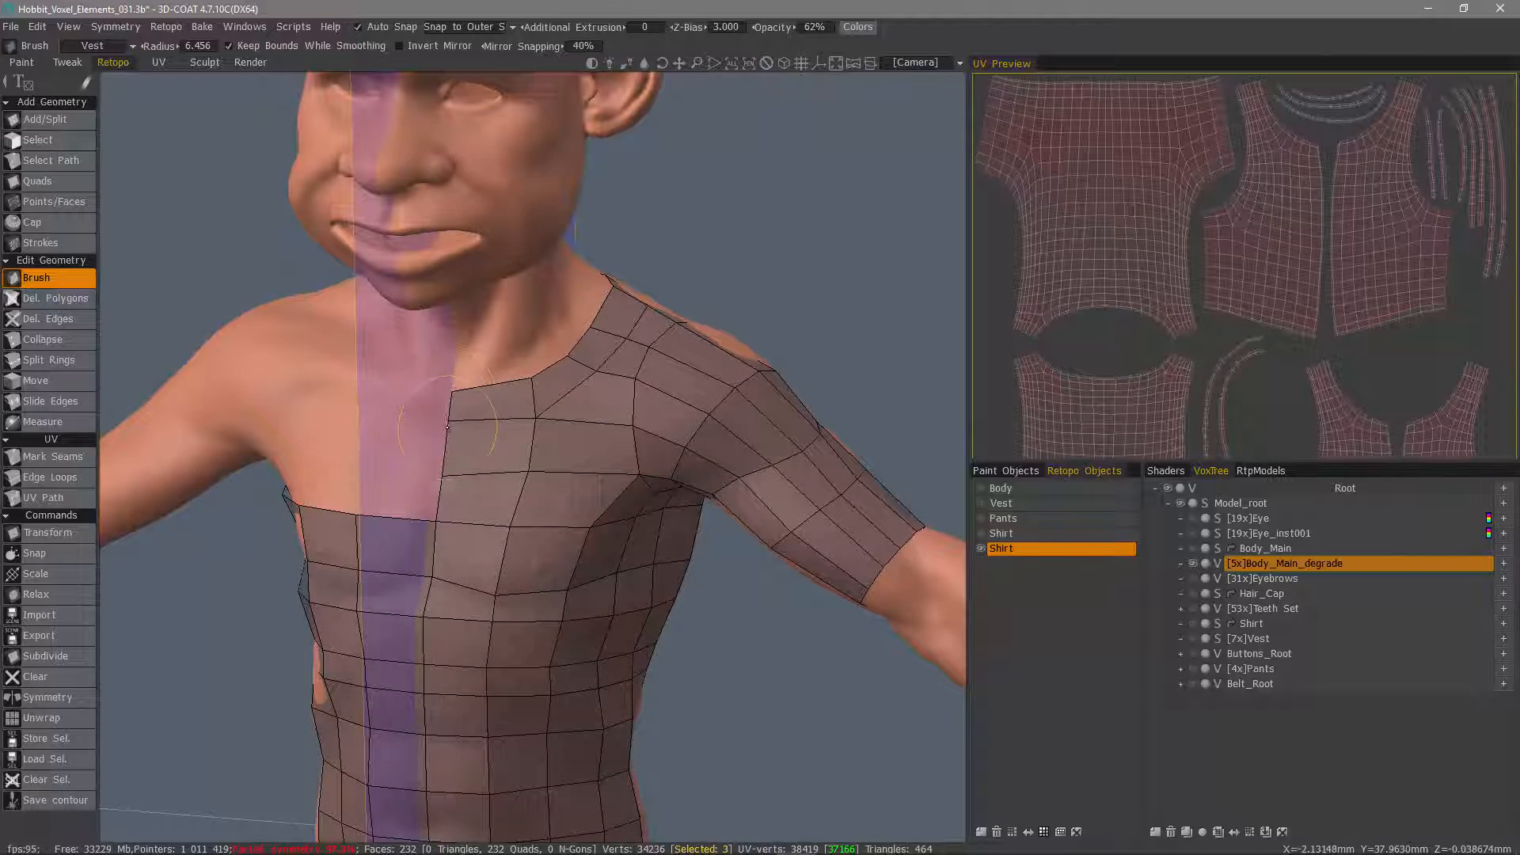
pyautogui.moveTo(445, 444)
pyautogui.keyDown('alt'); pyautogui.mouseDown()
pyautogui.moveTo(458, 440)
pyautogui.moveTo(420, 431)
pyautogui.moveTo(388, 395)
pyautogui.moveTo(470, 444)
pyautogui.moveTo(484, 511)
pyautogui.mouseUp(); pyautogui.keyUp('alt')
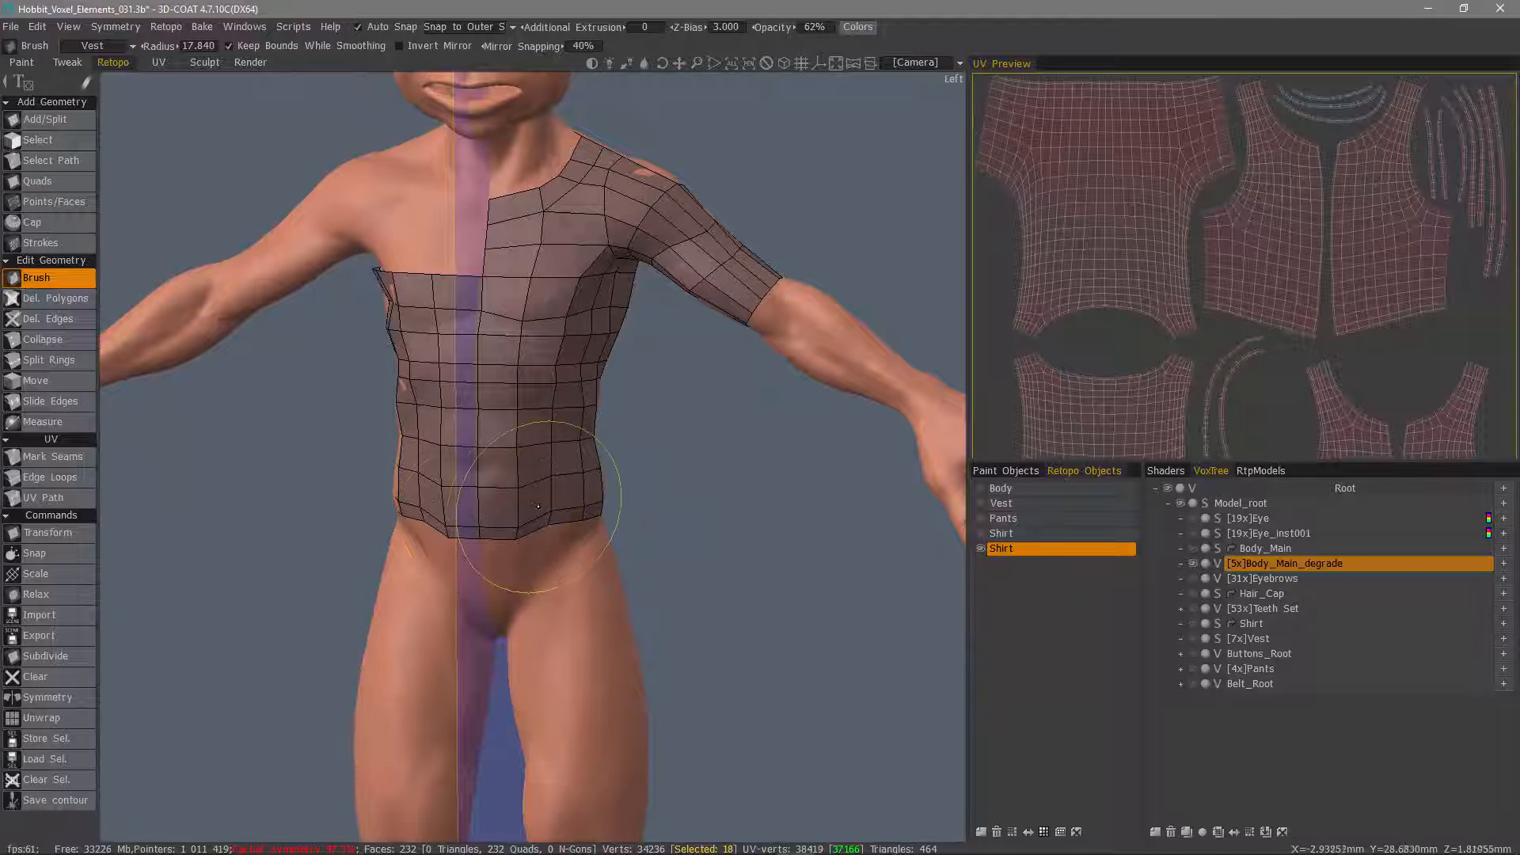
# - Even out the polygon spacing on the waist, side and back with the Brush at a radius of about 16 to 18
pyautogui.moveTo(478, 529)
pyautogui.keyDown('alt'); pyautogui.mouseDown()
pyautogui.moveTo(412, 506)
pyautogui.moveTo(535, 518)
pyautogui.moveTo(427, 514)
pyautogui.mouseUp(); pyautogui.keyUp('alt')
pyautogui.press('[')
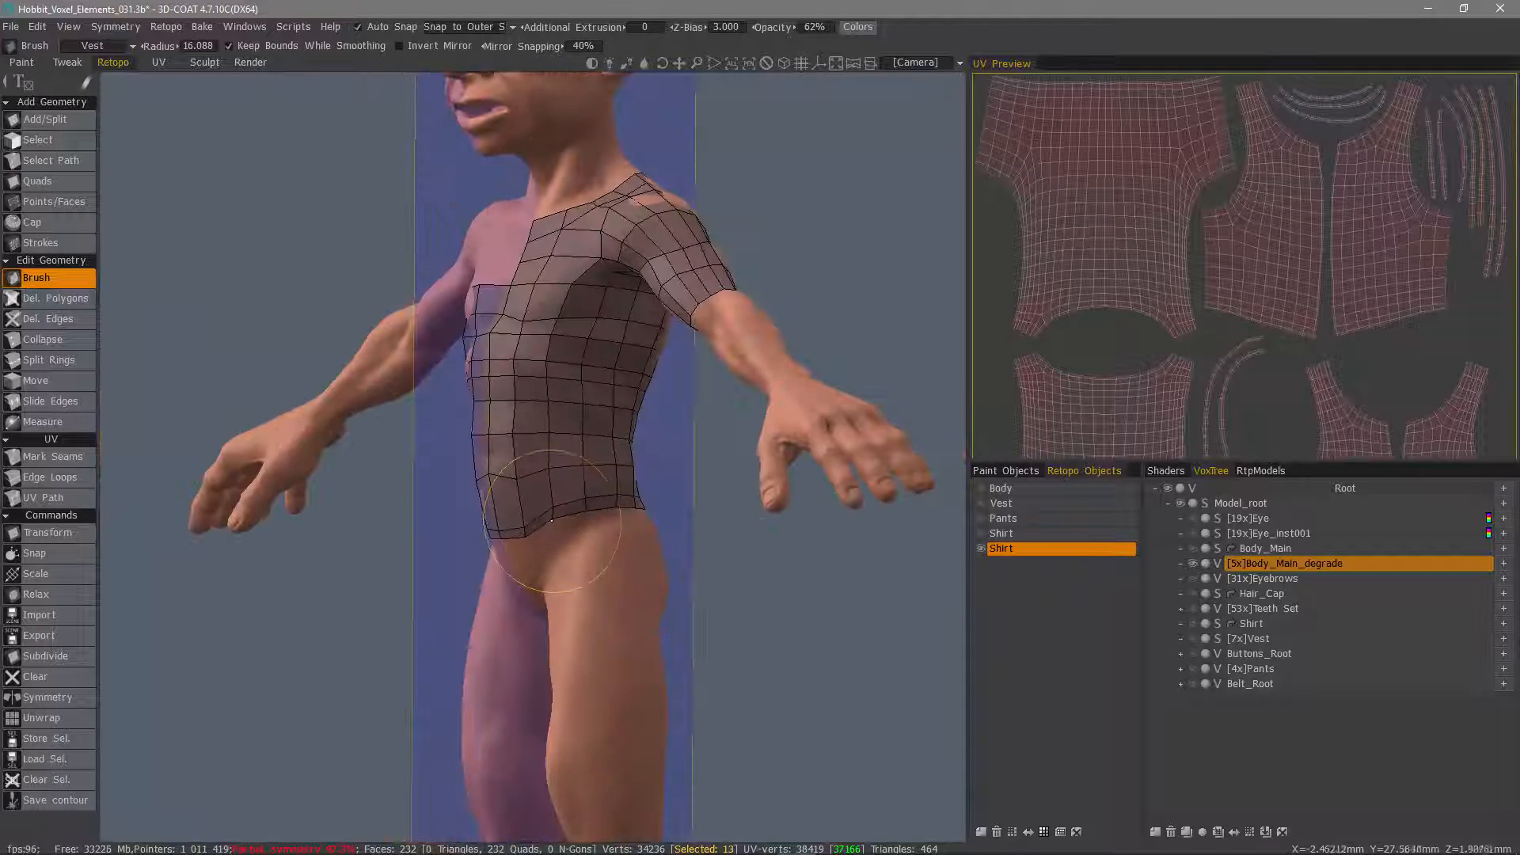
pyautogui.keyDown('alt'); pyautogui.moveTo(553, 522); pyautogui.dragTo(380, 478); pyautogui.keyUp('alt')
pyautogui.keyDown('alt'); pyautogui.moveTo(533, 482); pyautogui.dragTo(457, 469); pyautogui.keyUp('alt')
pyautogui.press(']')
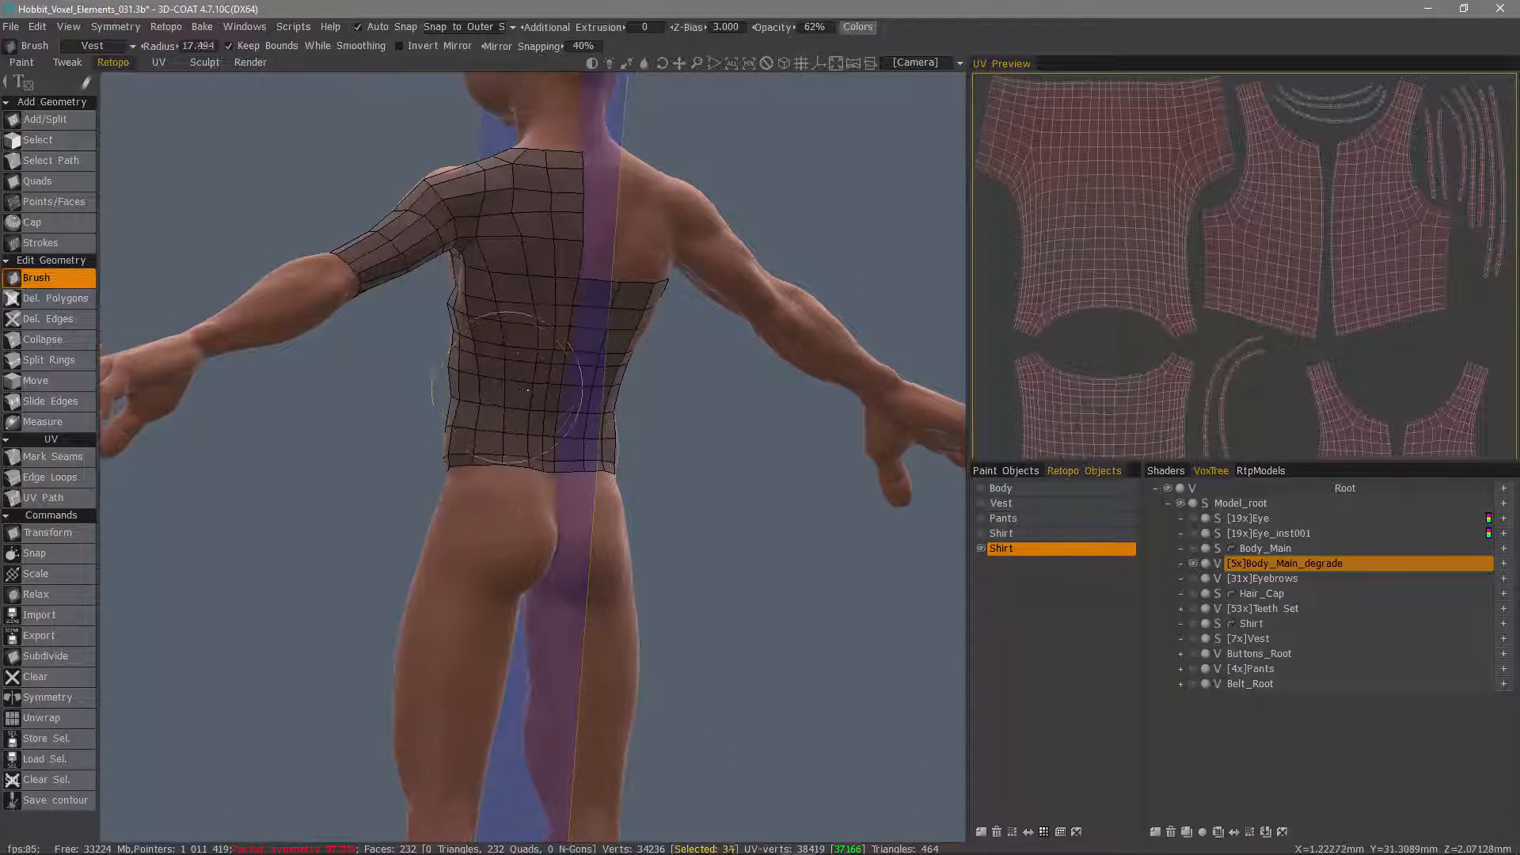
pyautogui.moveTo(518, 388)
pyautogui.keyDown('shift'); pyautogui.mouseDown()
pyautogui.moveTo(542, 373)
pyautogui.moveTo(519, 346)
pyautogui.moveTo(524, 378)
pyautogui.moveTo(517, 316)
pyautogui.mouseUp(); pyautogui.keyUp('shift')
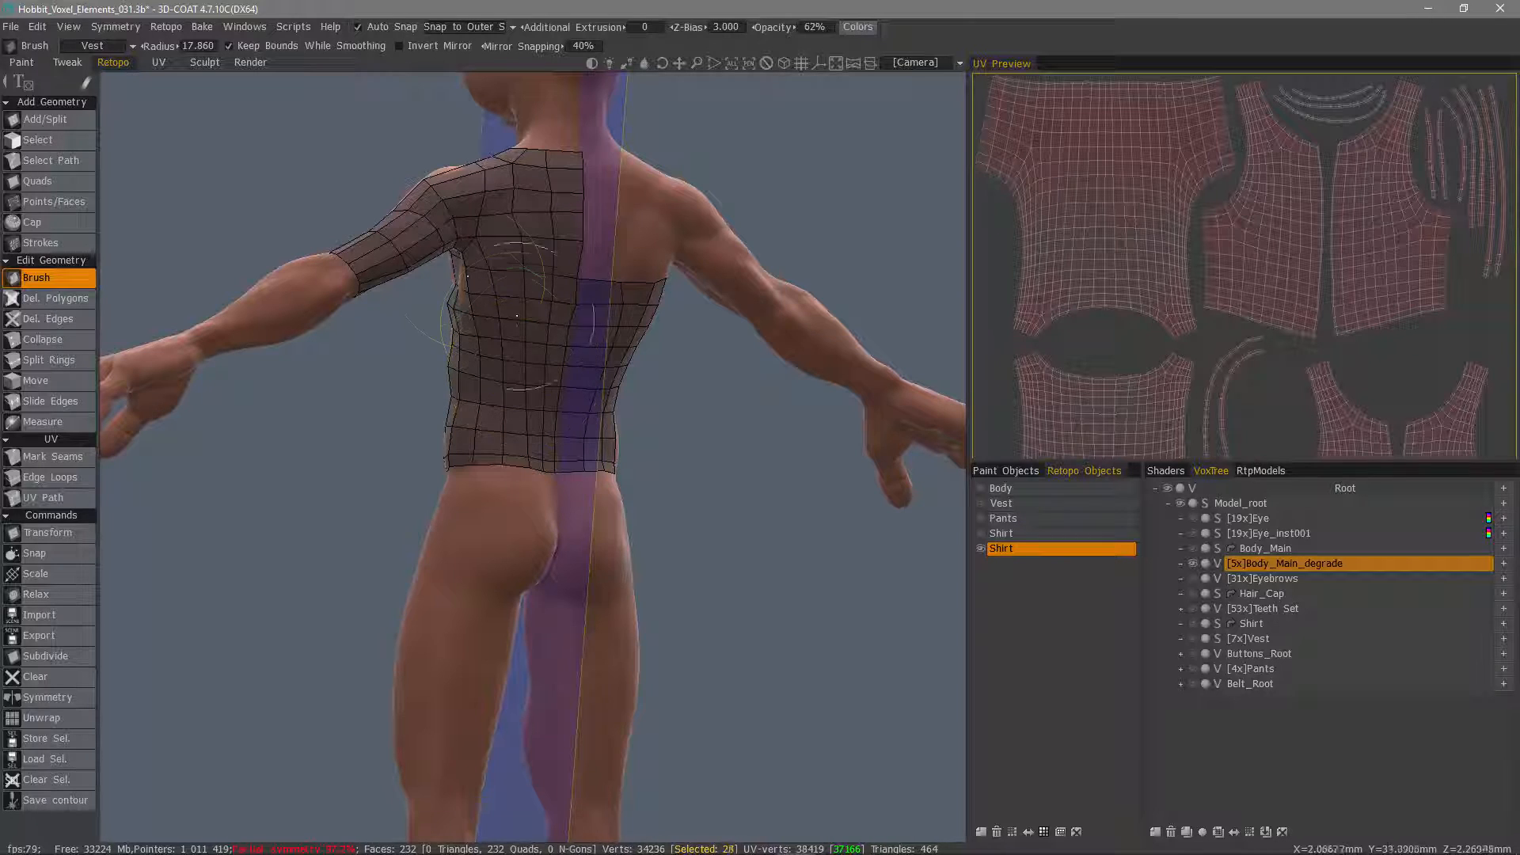
pyautogui.moveTo(524, 251)
pyautogui.keyDown('shift'); pyautogui.mouseDown()
pyautogui.moveTo(554, 261)
pyautogui.moveTo(506, 293)
pyautogui.moveTo(554, 357)
pyautogui.moveTo(486, 410)
pyautogui.moveTo(506, 367)
pyautogui.moveTo(586, 412)
pyautogui.moveTo(543, 567)
pyautogui.moveTo(571, 600)
pyautogui.mouseUp(); pyautogui.keyUp('shift')
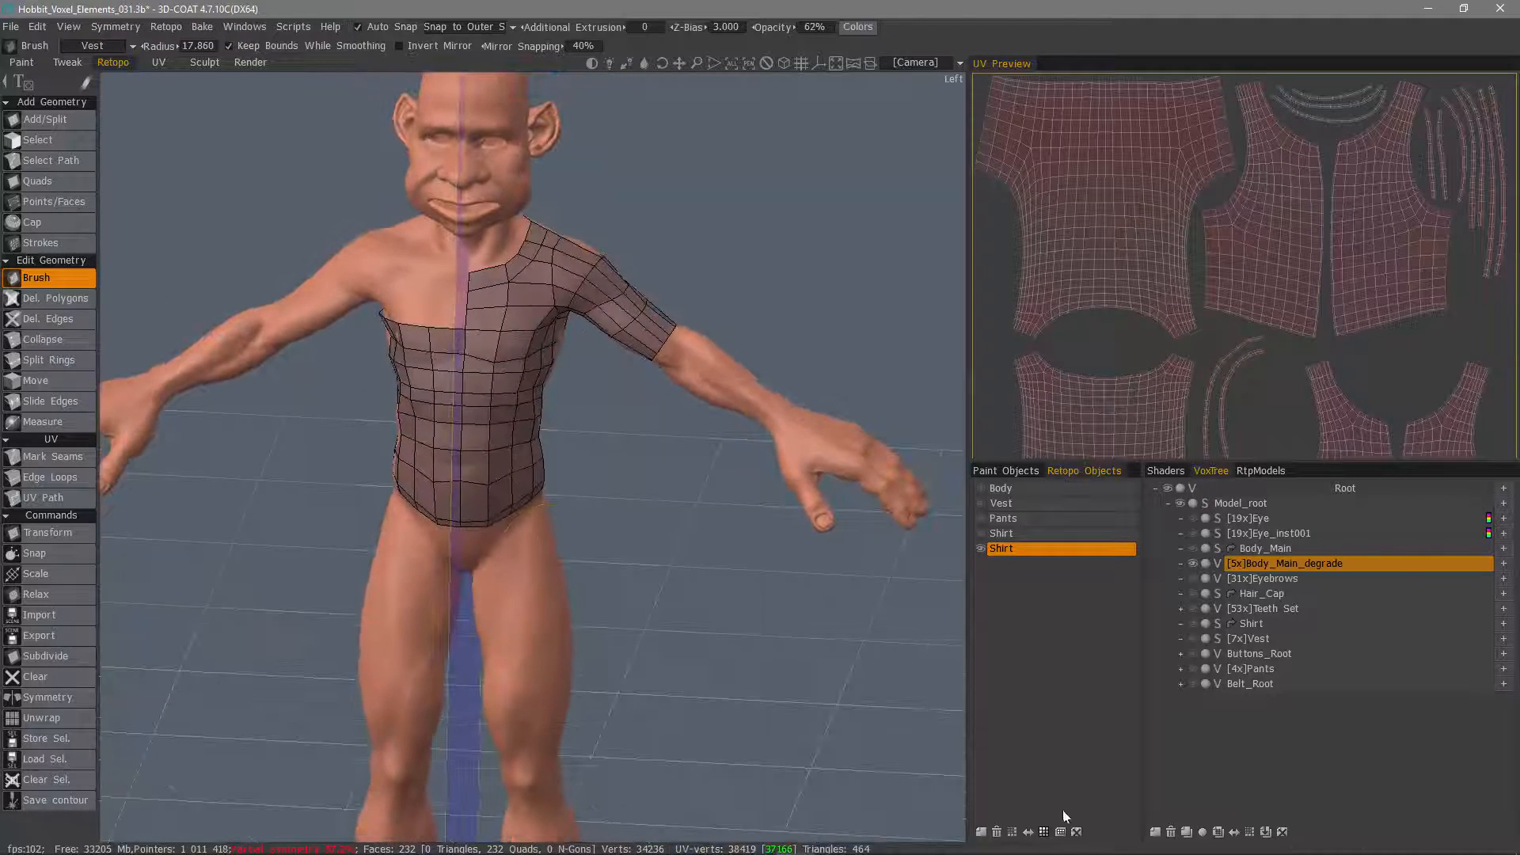
pyautogui.click(1028, 835)
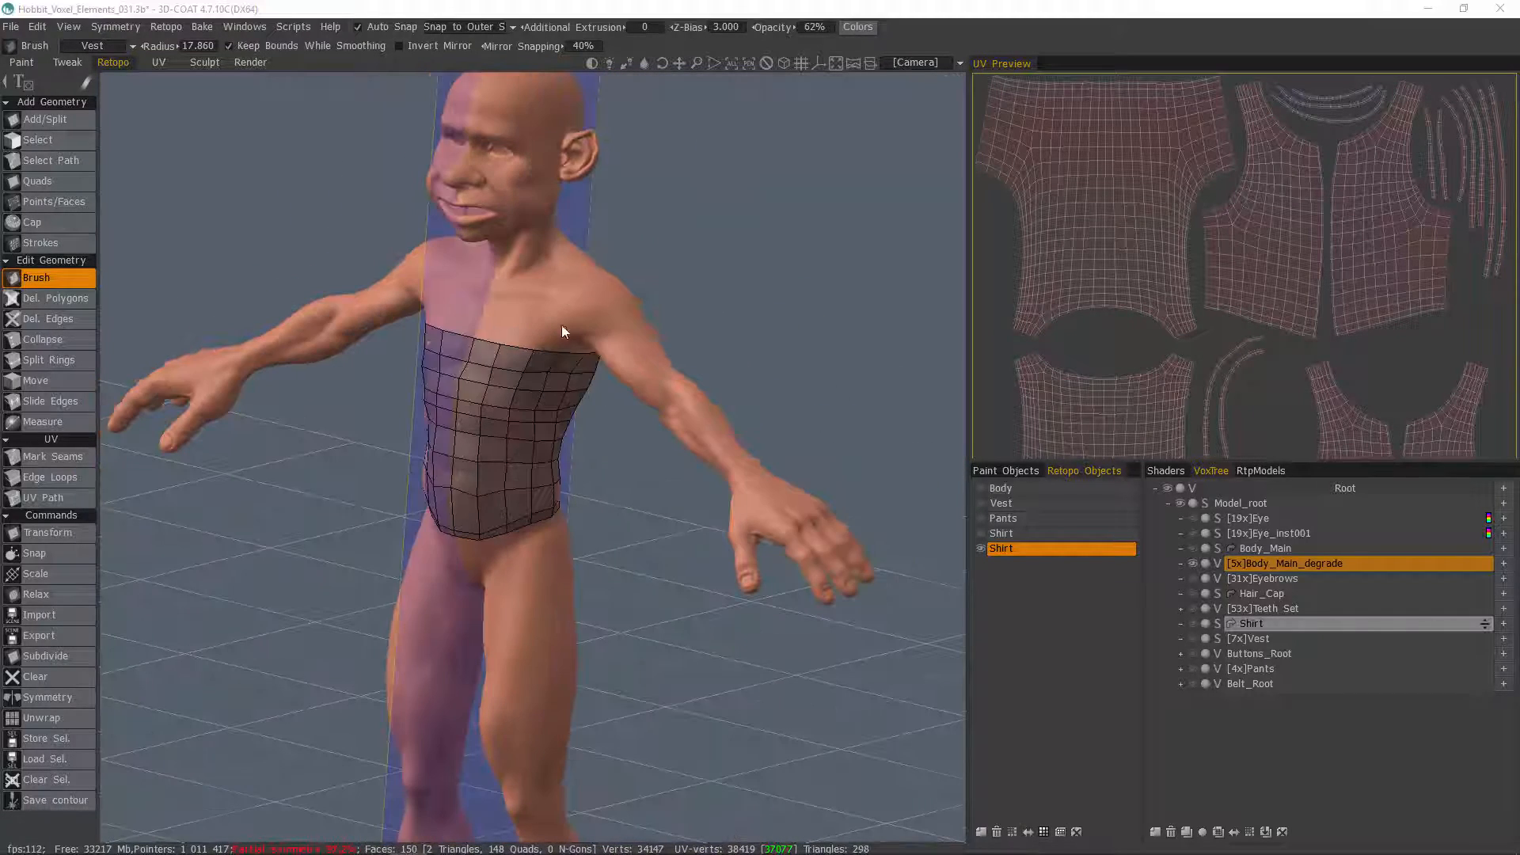
pyautogui.keyDown('alt'); pyautogui.moveTo(562, 324); pyautogui.dragTo(705, 340); pyautogui.keyUp('alt')
pyautogui.hotkey('ctrl', 'z')
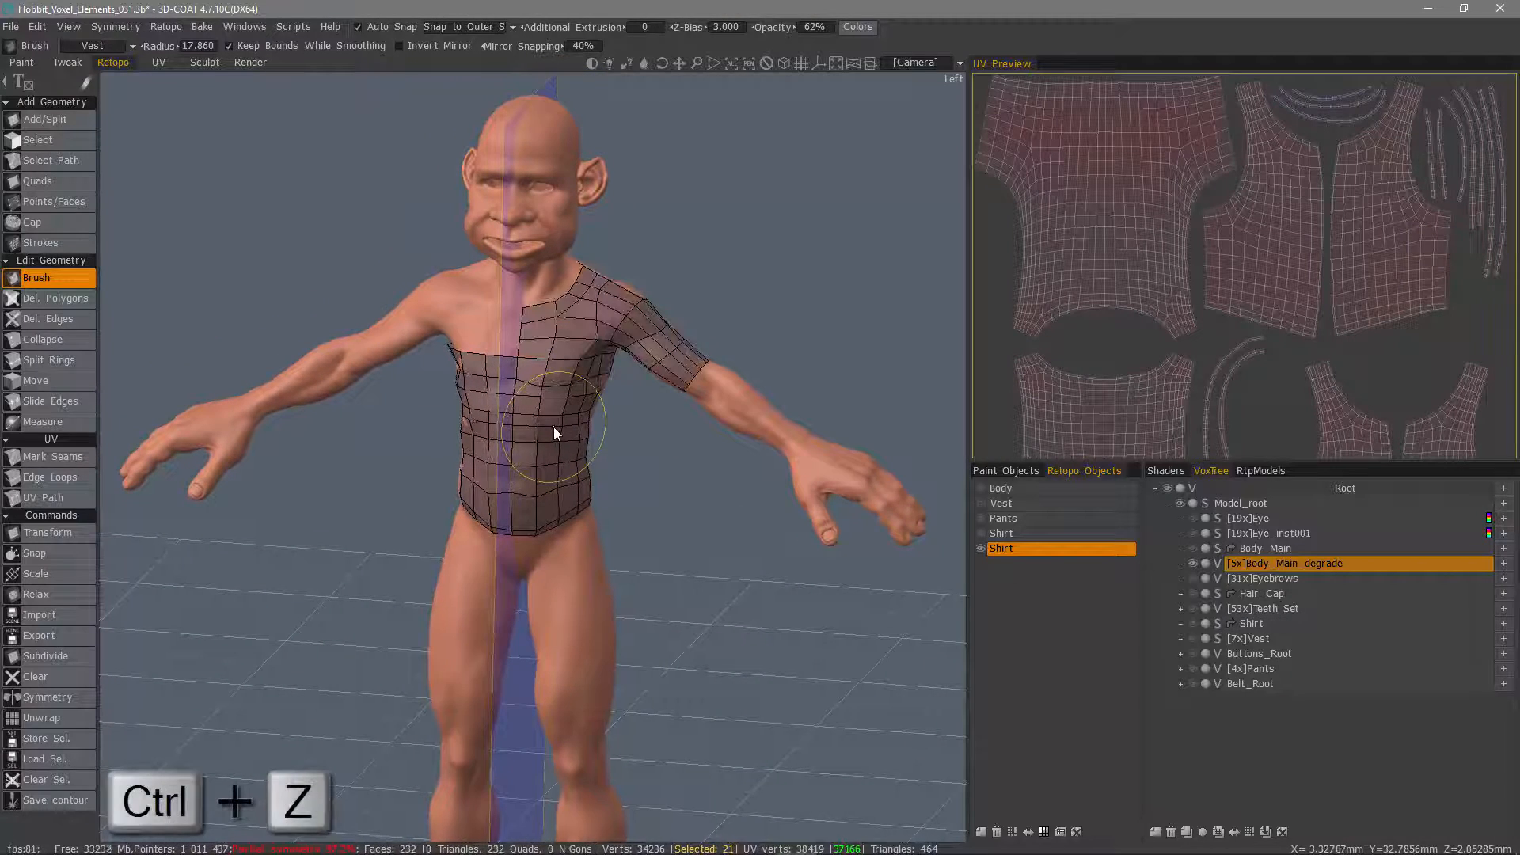
# - Enable Invert Mirror and mirror the completed half of the Shirt mesh, including its sleeve, across the symmetry plane
pyautogui.keyDown('alt'); pyautogui.moveTo(704, 496); pyautogui.dragTo(716, 372); pyautogui.keyUp('alt')
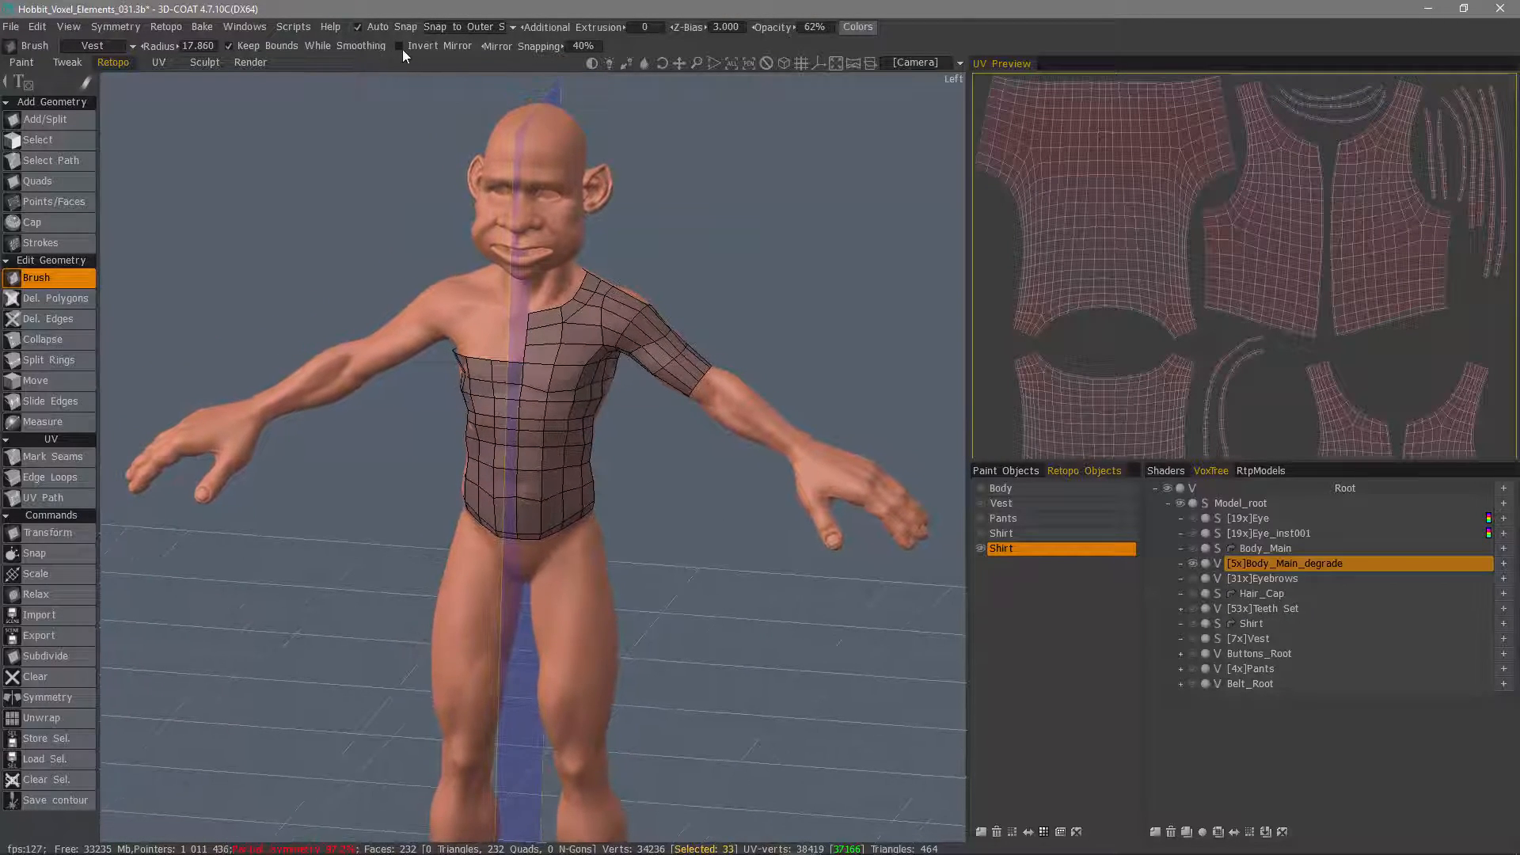
pyautogui.click(400, 48)
pyautogui.moveTo(638, 463)
pyautogui.keyDown('alt'); pyautogui.mouseDown()
pyautogui.moveTo(681, 453)
pyautogui.moveTo(648, 444)
pyautogui.mouseUp(); pyautogui.keyUp('alt')
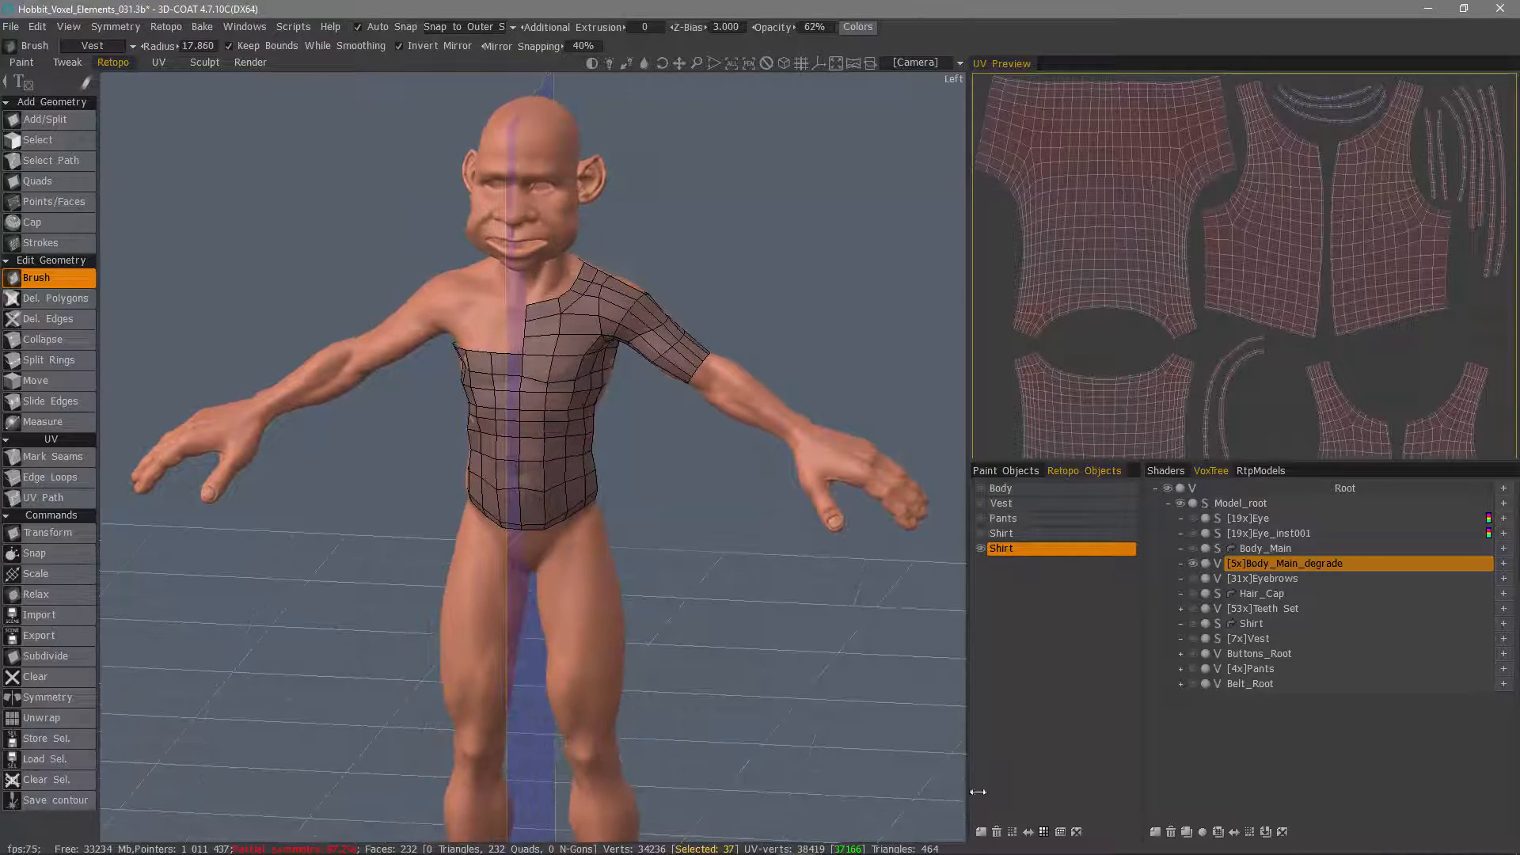
pyautogui.click(1027, 831)
pyautogui.keyDown('alt'); pyautogui.moveTo(953, 768); pyautogui.dragTo(910, 676); pyautogui.keyUp('alt')
# - Smooth the mesh on the abdomen and side of the torso with the Brush, using radii from about 7.2 to 16.4
pyautogui.keyDown('alt'); pyautogui.moveTo(458, 503); pyautogui.dragTo(499, 484); pyautogui.keyUp('alt')
pyautogui.keyDown('alt'); pyautogui.moveTo(499, 484); pyautogui.dragTo(451, 498, button='right'); pyautogui.keyUp('alt')
pyautogui.keyDown('alt'); pyautogui.moveTo(451, 499); pyautogui.dragTo(401, 432, button='middle'); pyautogui.keyUp('alt')
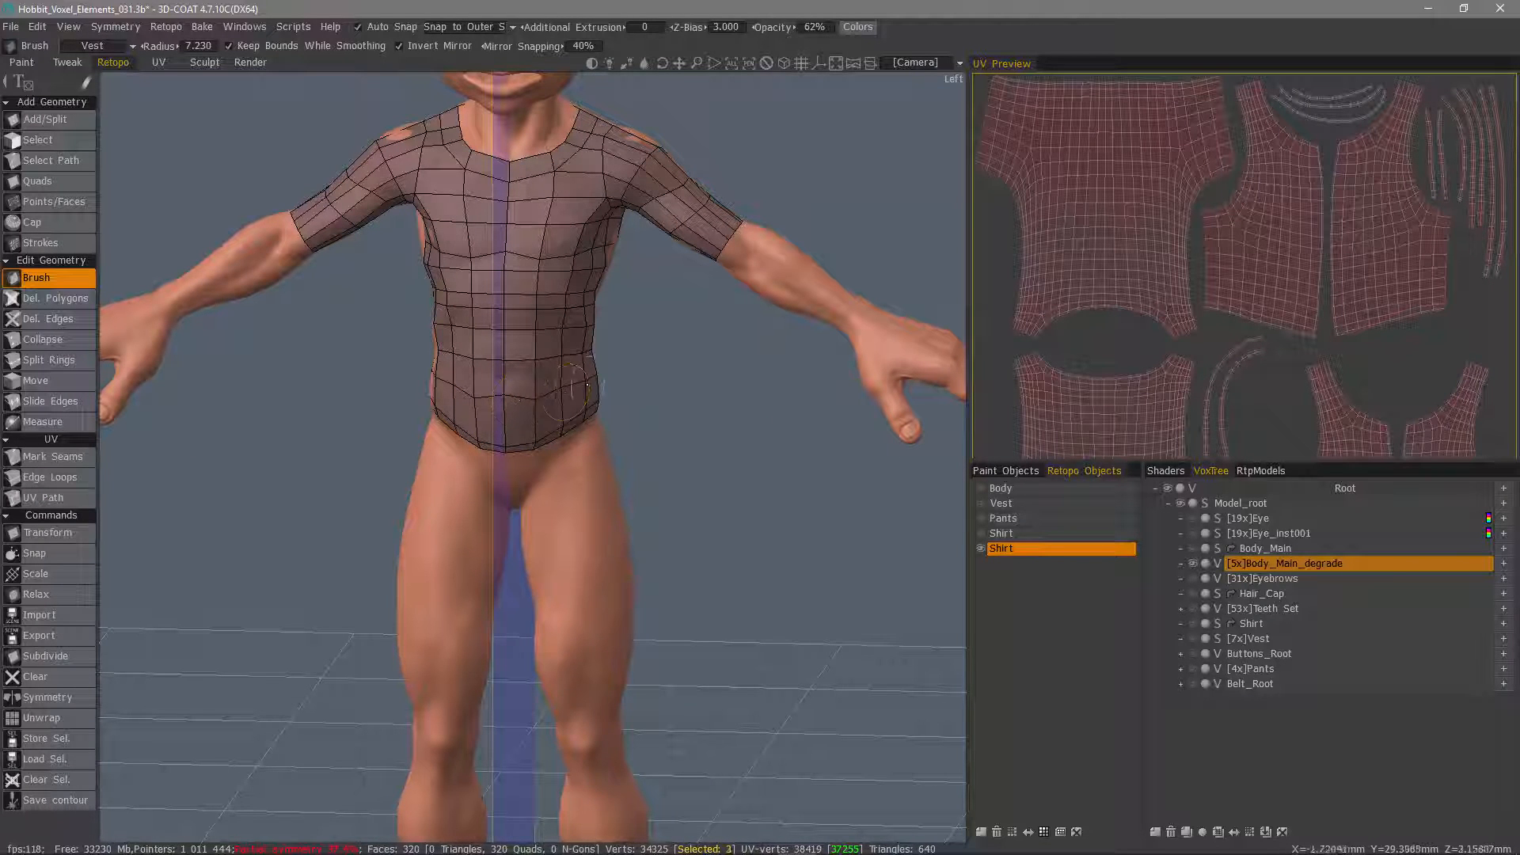
pyautogui.keyDown('alt'); pyautogui.moveTo(537, 389); pyautogui.dragTo(488, 298); pyautogui.keyUp('alt')
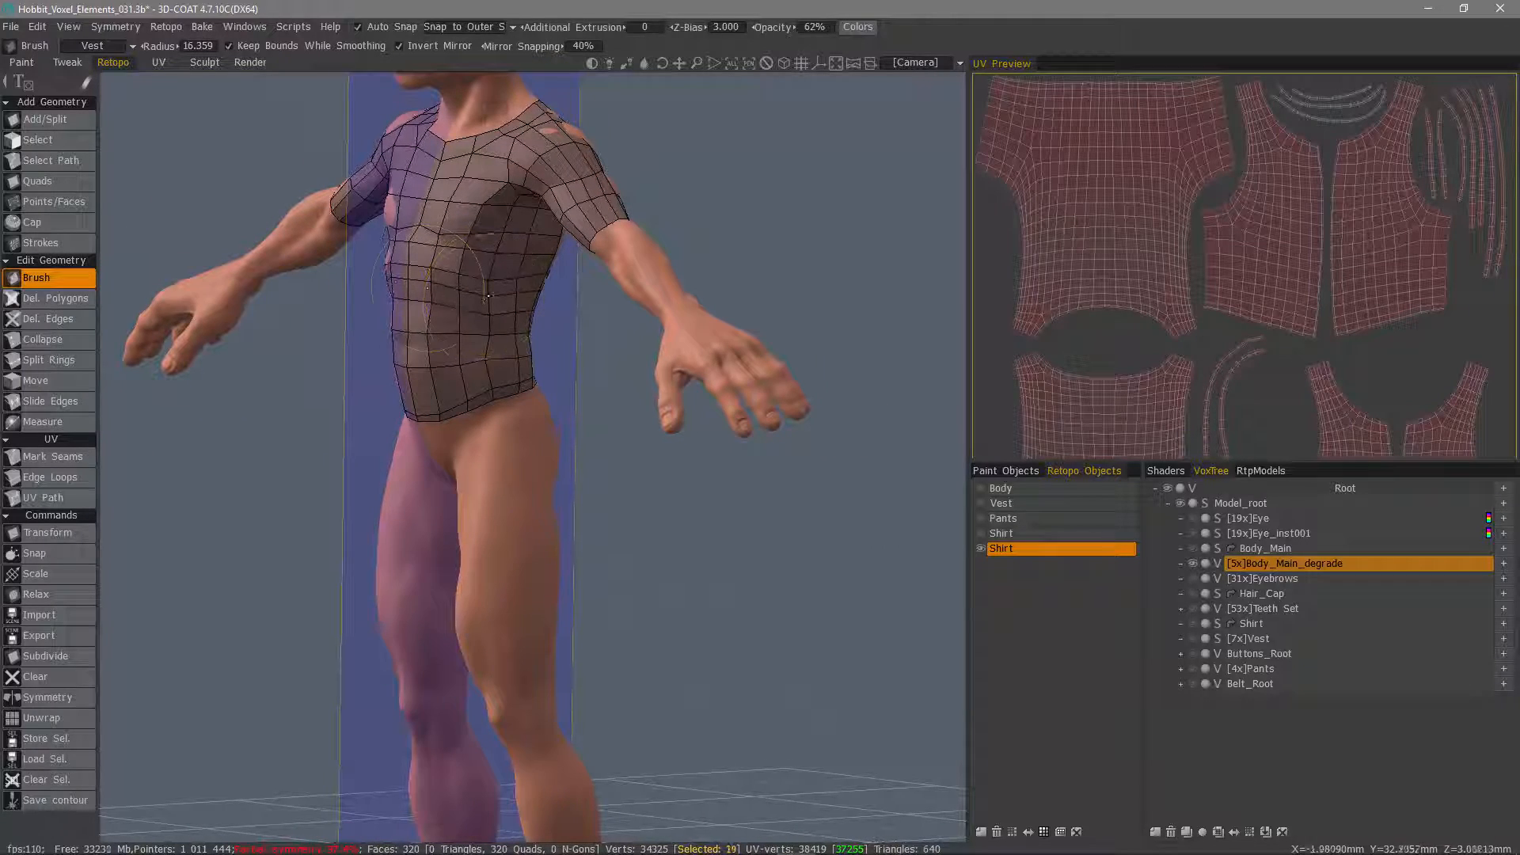
pyautogui.moveTo(427, 286); pyautogui.dragTo(404, 286, button='right')
pyautogui.keyDown('alt'); pyautogui.moveTo(427, 286); pyautogui.dragTo(411, 263); pyautogui.keyUp('alt')
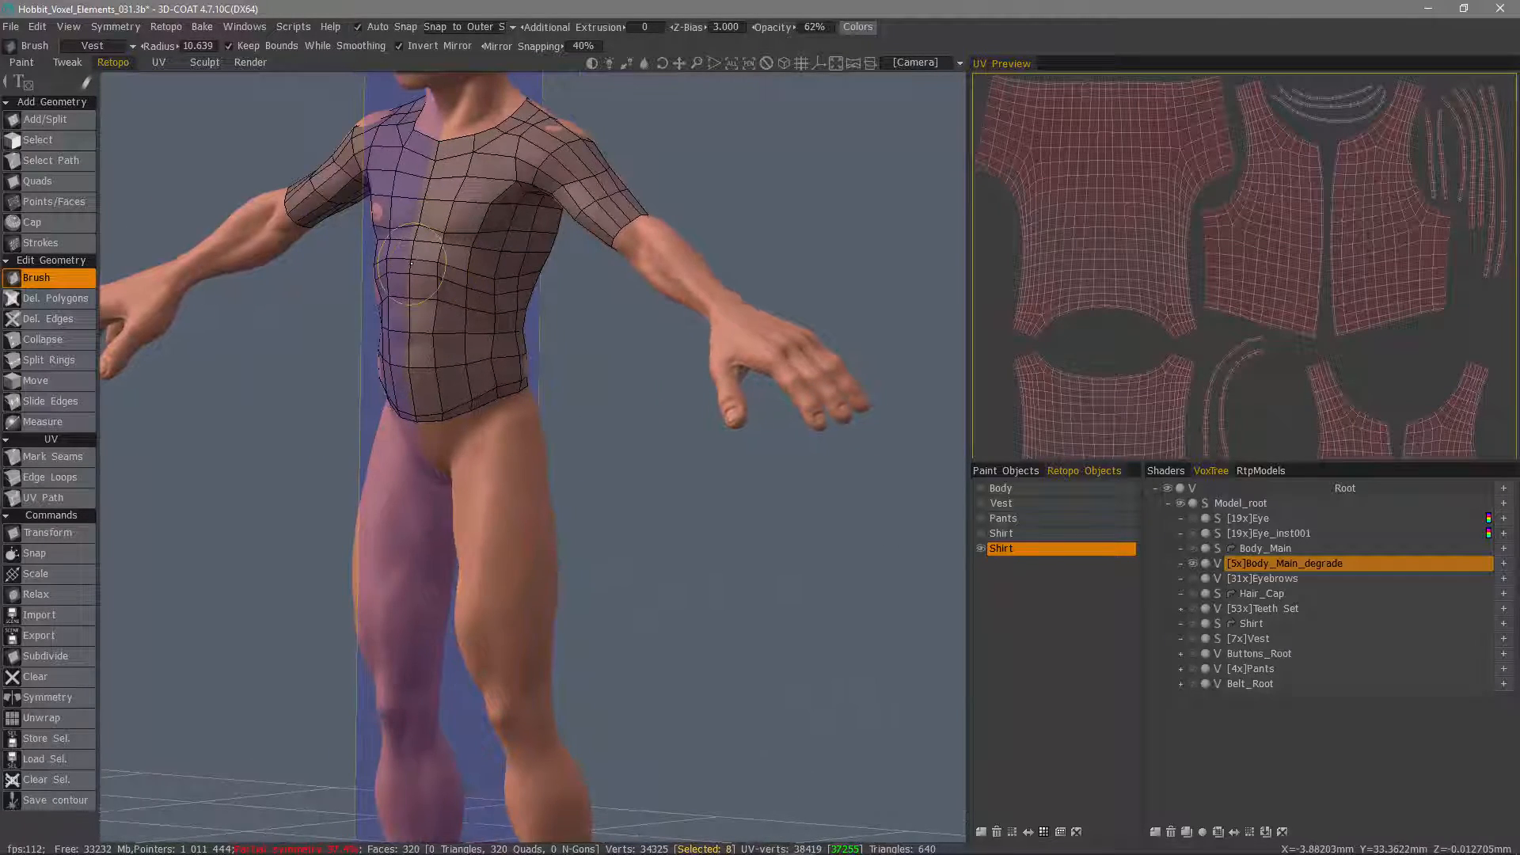
# - Refine the vertices along the centre of the torso and chest with the Brush at a radius of about 8.1
pyautogui.moveTo(465, 285); pyautogui.dragTo(443, 285, button='right')
pyautogui.moveTo(465, 301)
pyautogui.keyDown('alt'); pyautogui.mouseDown()
pyautogui.moveTo(554, 345)
pyautogui.moveTo(504, 370)
pyautogui.moveTo(558, 363)
pyautogui.moveTo(396, 404)
pyautogui.moveTo(200, 648)
pyautogui.moveTo(222, 662)
pyautogui.moveTo(265, 650)
pyautogui.mouseUp(); pyautogui.keyUp('alt')
pyautogui.keyDown('alt'); pyautogui.moveTo(265, 651); pyautogui.dragTo(356, 570, button='right'); pyautogui.keyUp('alt')
pyautogui.scroll(-3, 511, 446)
pyautogui.keyDown('alt'); pyautogui.moveTo(511, 445); pyautogui.dragTo(515, 484, button='middle'); pyautogui.keyUp('alt')
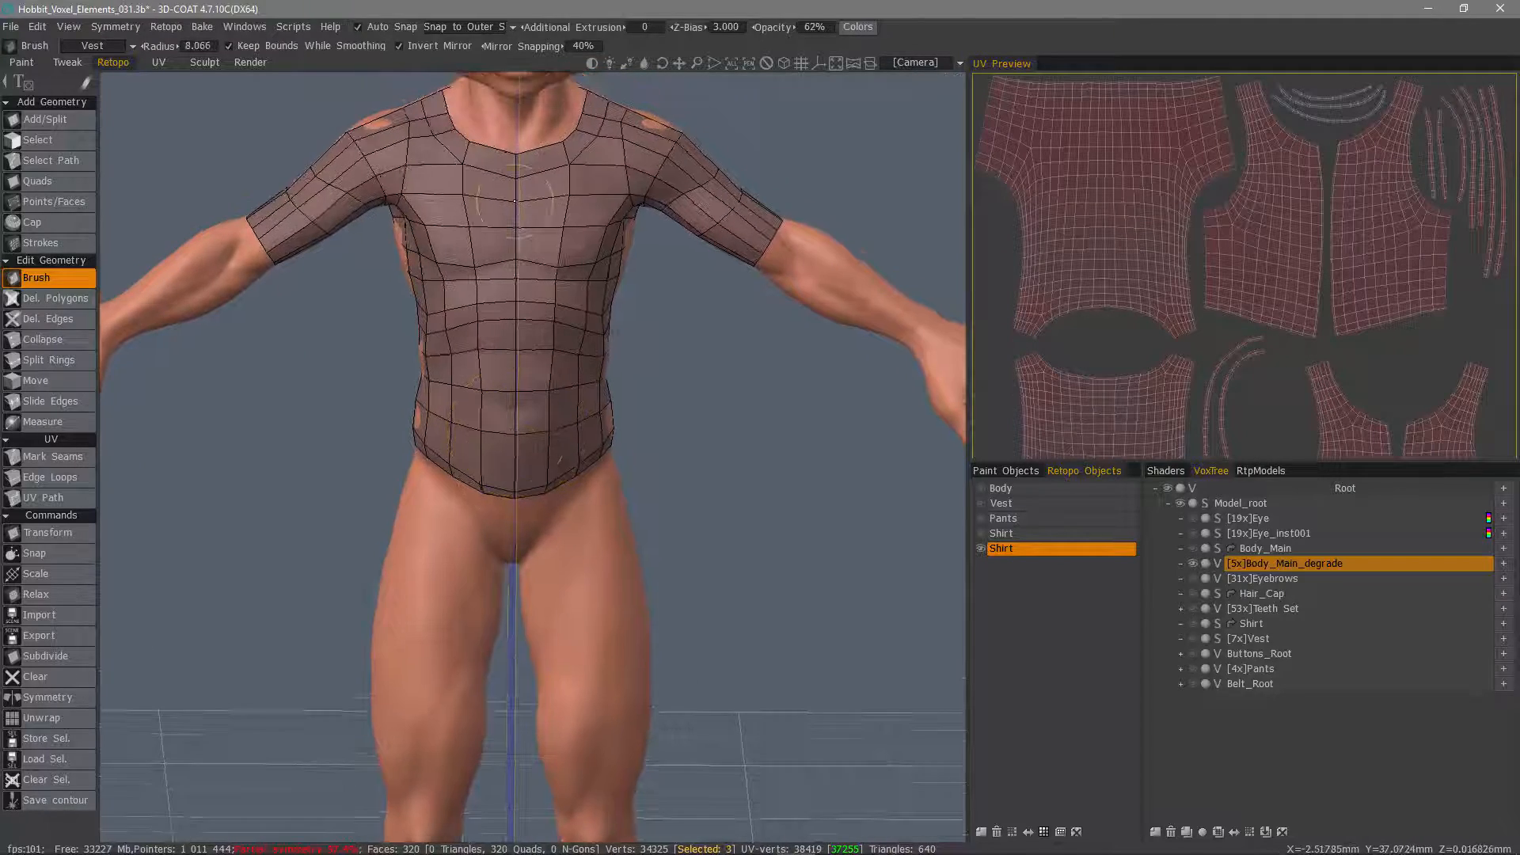
pyautogui.moveTo(526, 212)
pyautogui.keyDown('alt'); pyautogui.mouseDown()
pyautogui.moveTo(558, 230)
pyautogui.moveTo(586, 220)
pyautogui.mouseUp(); pyautogui.keyUp('alt')
pyautogui.keyDown('alt'); pyautogui.moveTo(587, 220); pyautogui.dragTo(691, 380, button='right'); pyautogui.keyUp('alt')
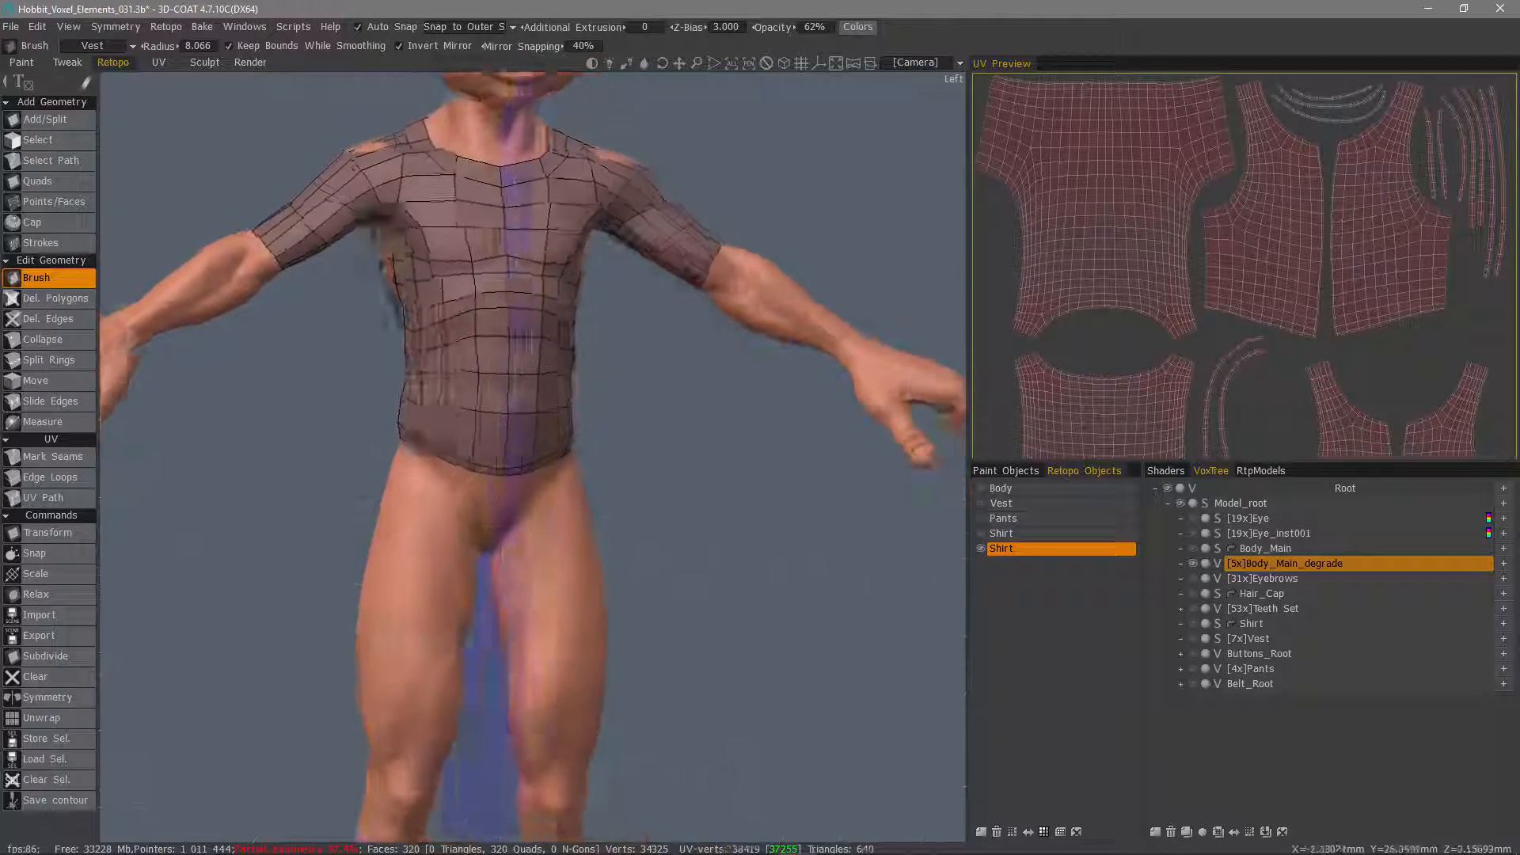
# - Turn off Keep Bounds While Smoothing and even out the bottom hem and abdomen with the Brush at a radius of about 8.7
pyautogui.keyDown('alt'); pyautogui.moveTo(690, 380); pyautogui.dragTo(581, 497); pyautogui.keyUp('alt')
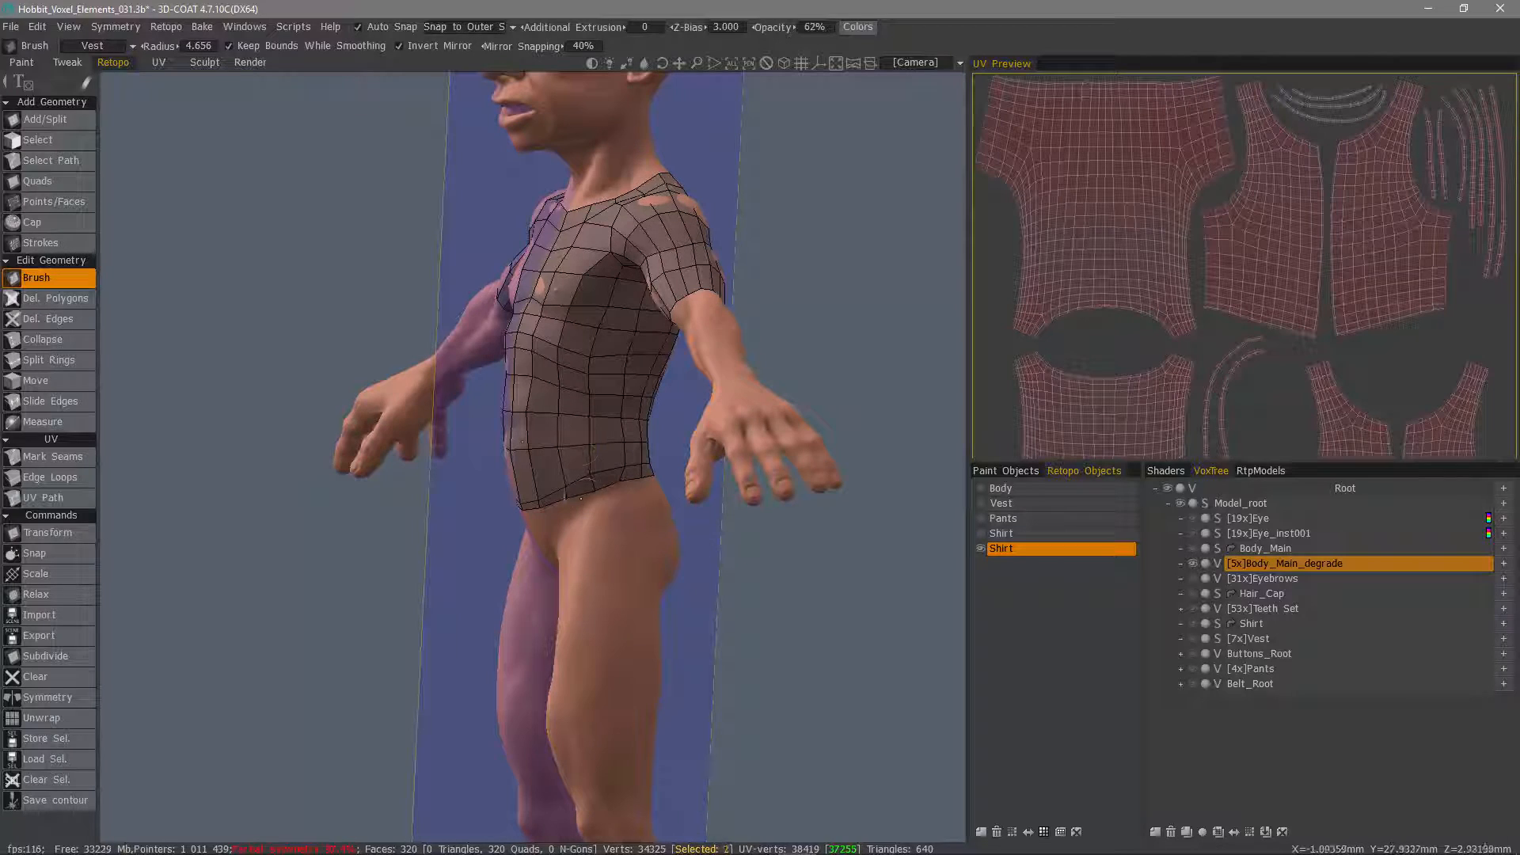
pyautogui.click(231, 45)
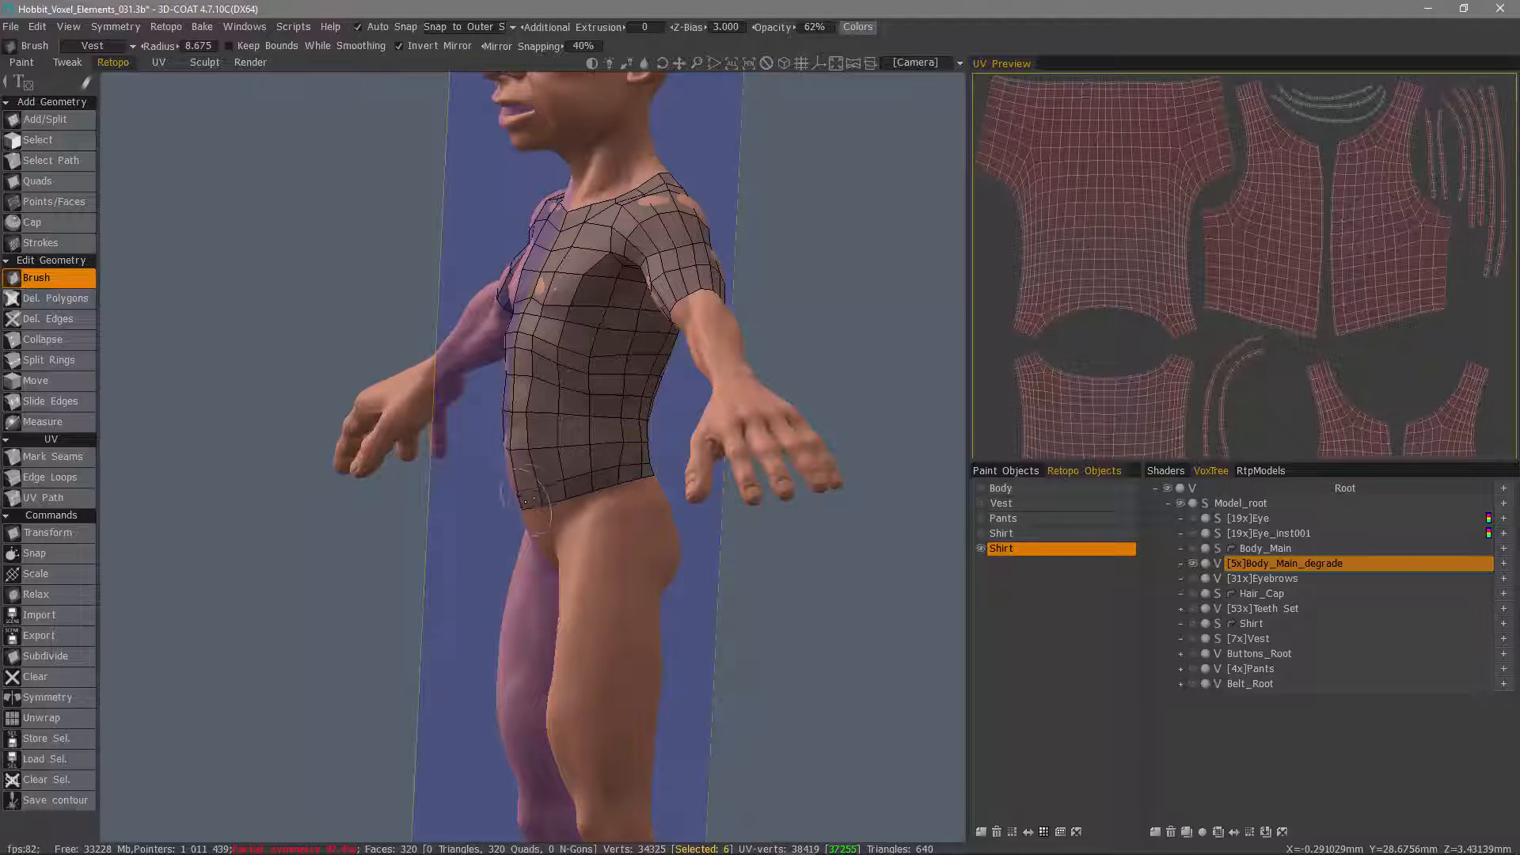
pyautogui.moveTo(505, 555)
pyautogui.keyDown('alt'); pyautogui.mouseDown()
pyautogui.moveTo(513, 485)
pyautogui.moveTo(657, 466)
pyautogui.mouseUp(); pyautogui.keyUp('alt')
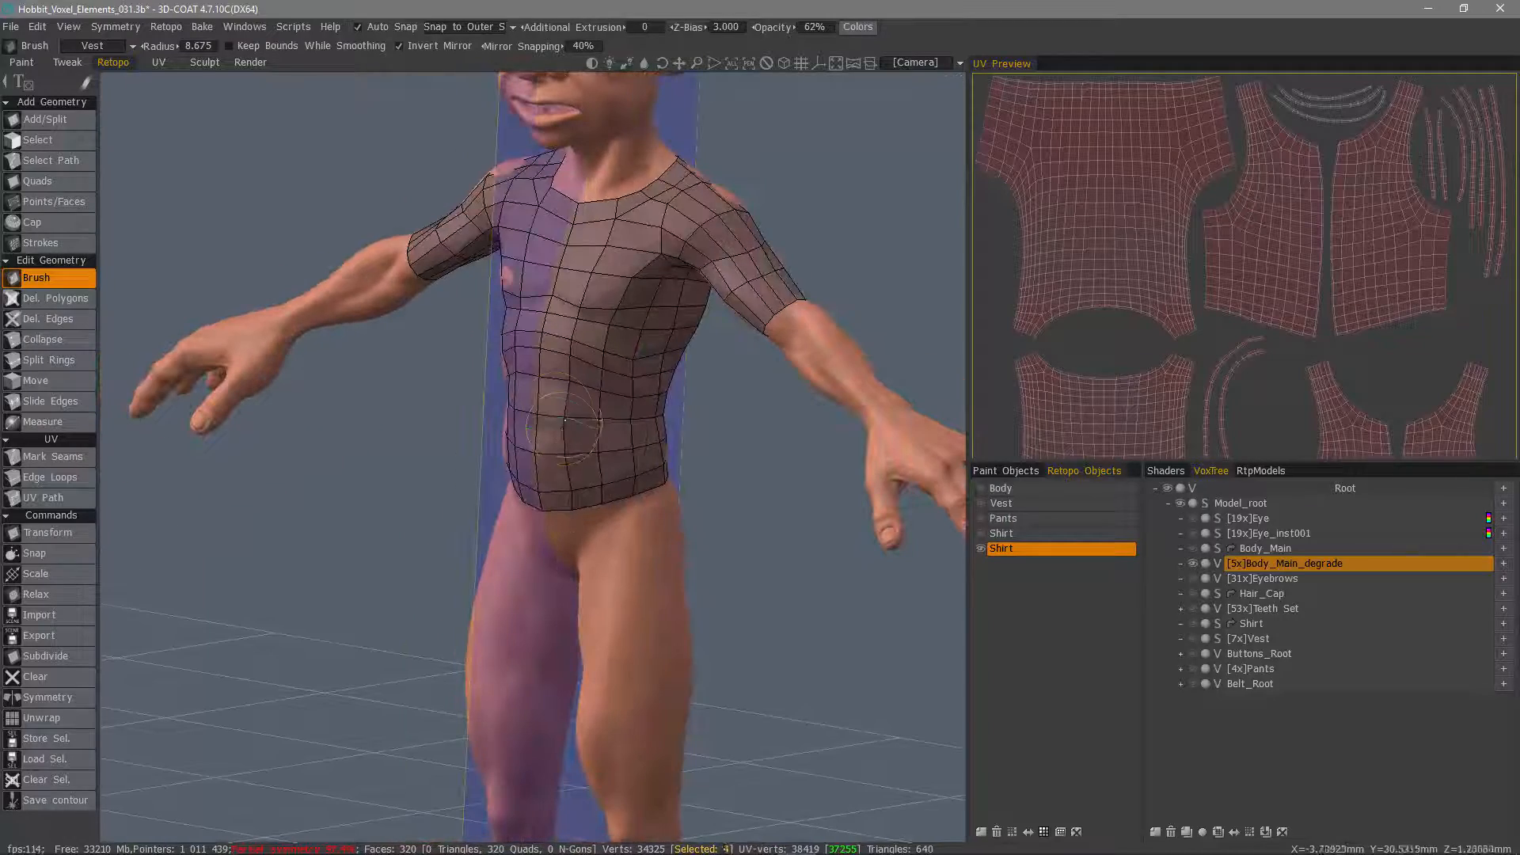
pyautogui.moveTo(609, 532)
pyautogui.keyDown('alt'); pyautogui.mouseDown()
pyautogui.moveTo(714, 546)
pyautogui.moveTo(672, 546)
pyautogui.moveTo(923, 480)
pyautogui.moveTo(847, 459)
pyautogui.mouseUp(); pyautogui.keyUp('alt')
# - Split the wide vertical polygon rings on both sides of the torso's centre line with the Split Rings tool
pyautogui.keyDown('alt'); pyautogui.moveTo(750, 401); pyautogui.dragTo(712, 304, button='right'); pyautogui.keyUp('alt')
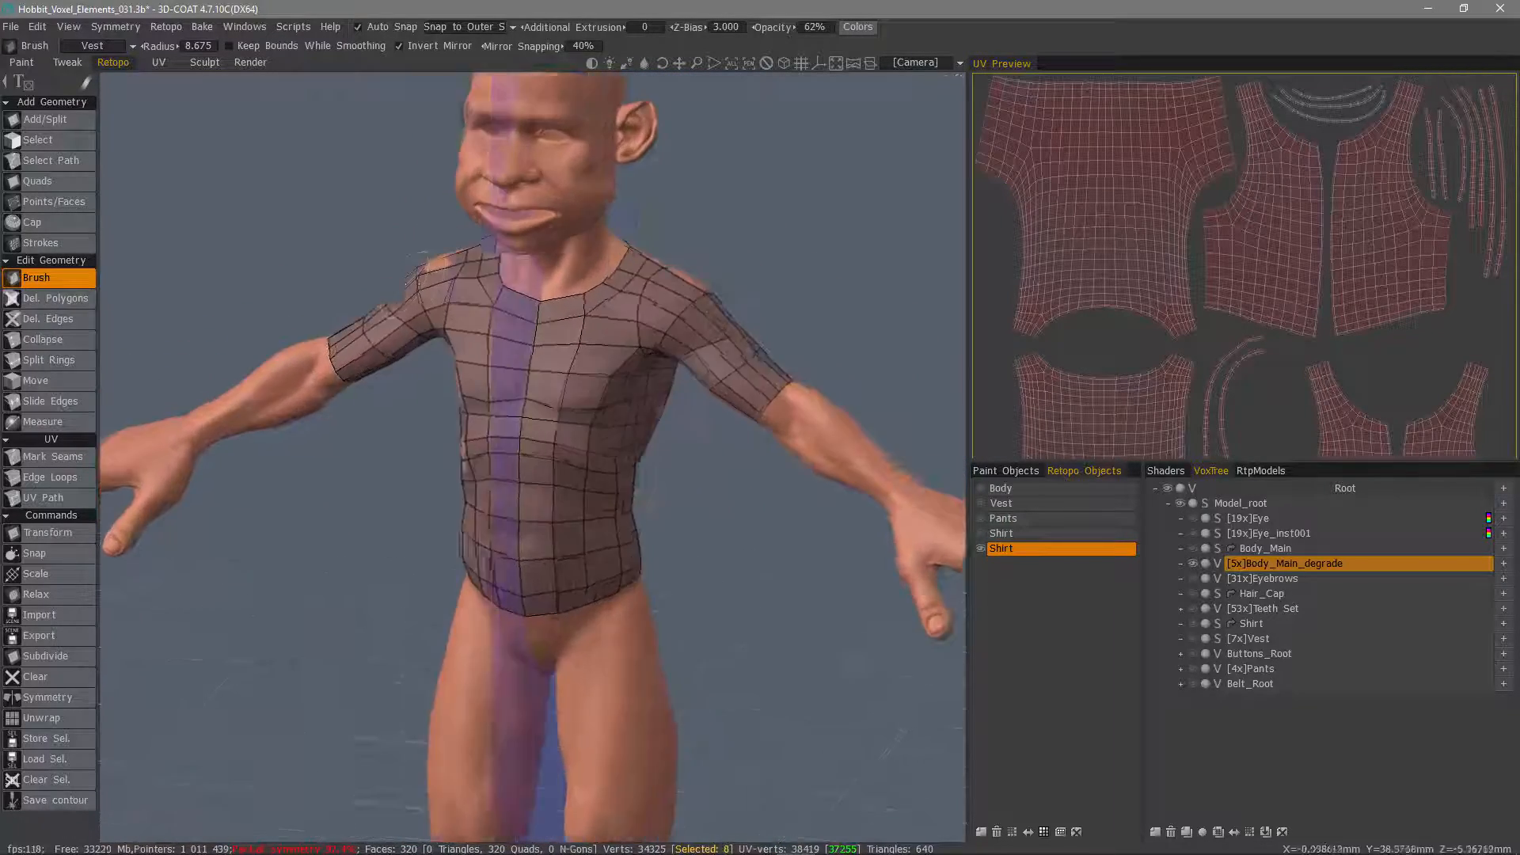
pyautogui.keyDown('alt'); pyautogui.moveTo(712, 305); pyautogui.dragTo(696, 366, button='middle'); pyautogui.keyUp('alt')
pyautogui.keyDown('alt'); pyautogui.moveTo(697, 365); pyautogui.dragTo(741, 349); pyautogui.keyUp('alt')
pyautogui.keyDown('alt'); pyautogui.moveTo(725, 315); pyautogui.dragTo(717, 310, button='right'); pyautogui.keyUp('alt')
pyautogui.keyDown('alt'); pyautogui.moveTo(717, 310); pyautogui.dragTo(720, 345, button='middle'); pyautogui.keyUp('alt')
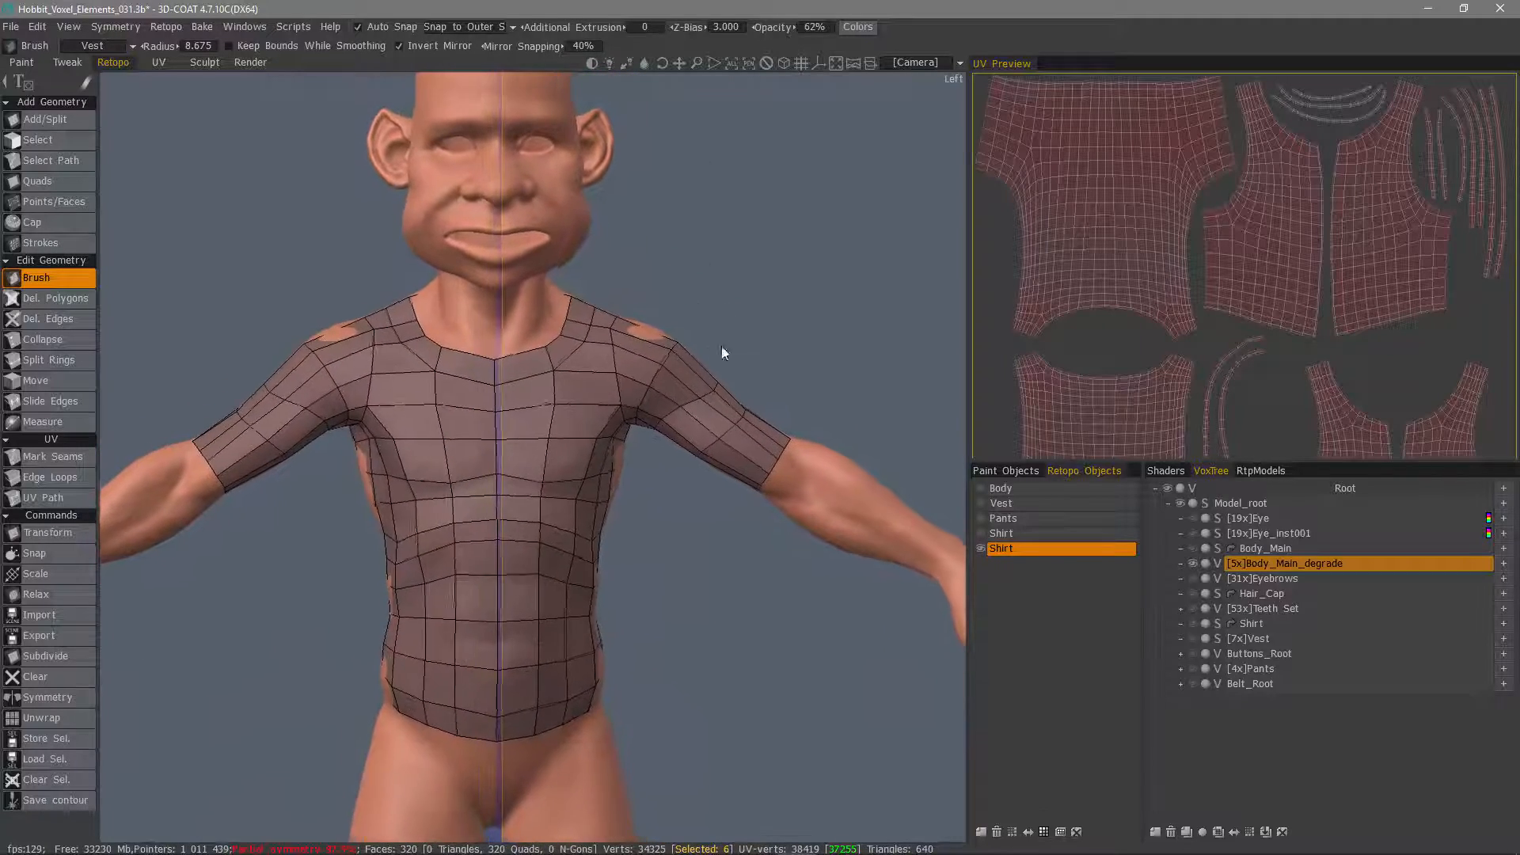
pyautogui.keyDown('alt'); pyautogui.moveTo(721, 345); pyautogui.dragTo(728, 352); pyautogui.keyUp('alt')
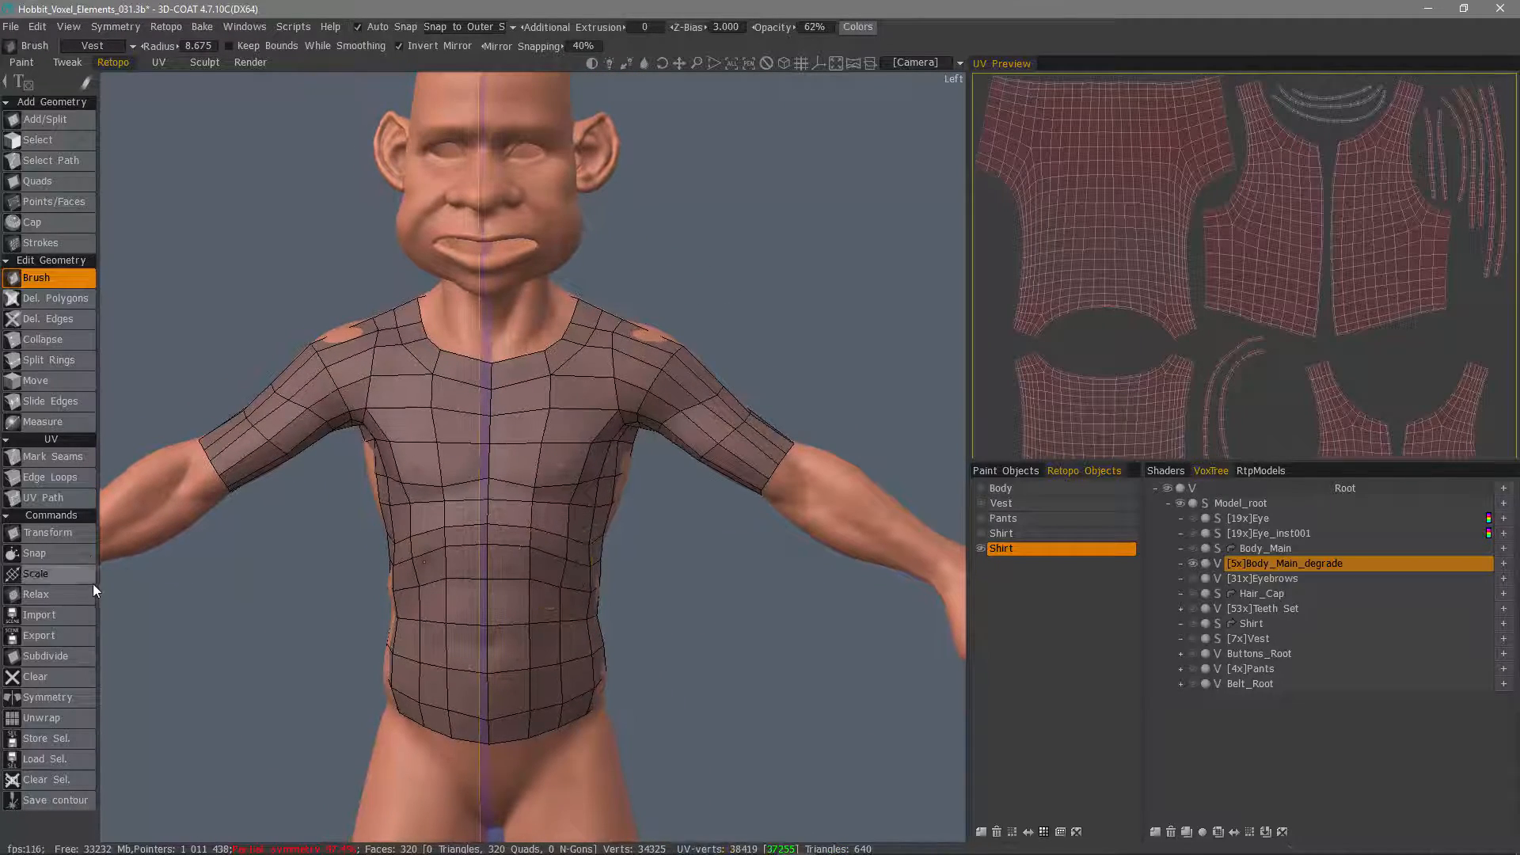
pyautogui.click(71, 364)
pyautogui.click(513, 495)
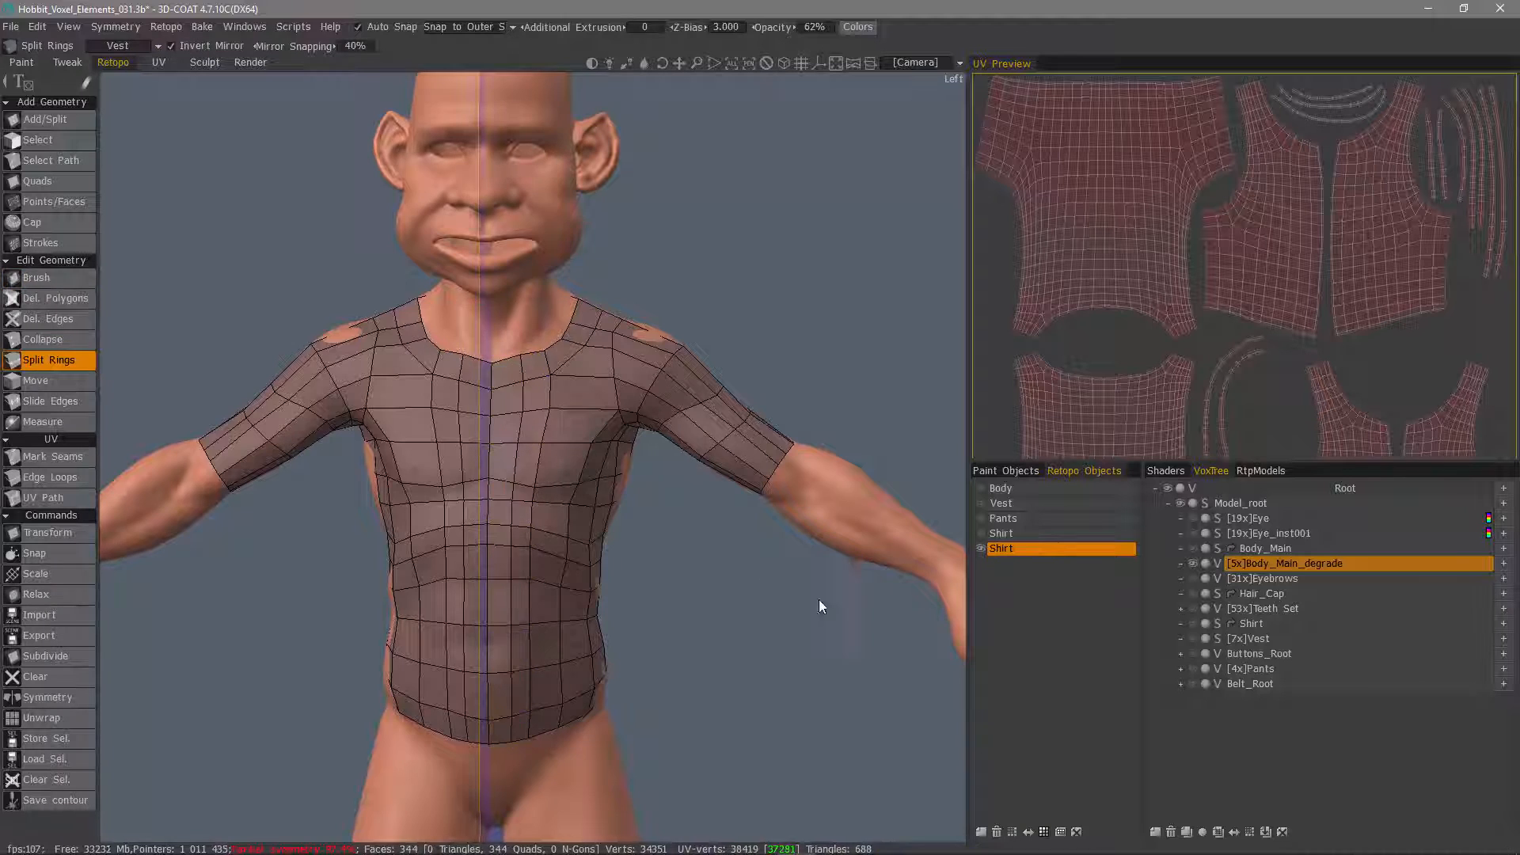
pyautogui.keyDown('alt'); pyautogui.moveTo(818, 607); pyautogui.dragTo(752, 622); pyautogui.keyUp('alt')
# - Adjust the vertices around the neckline and chest with the Brush, using radii of about 2.7 to 6.0
pyautogui.click(73, 281)
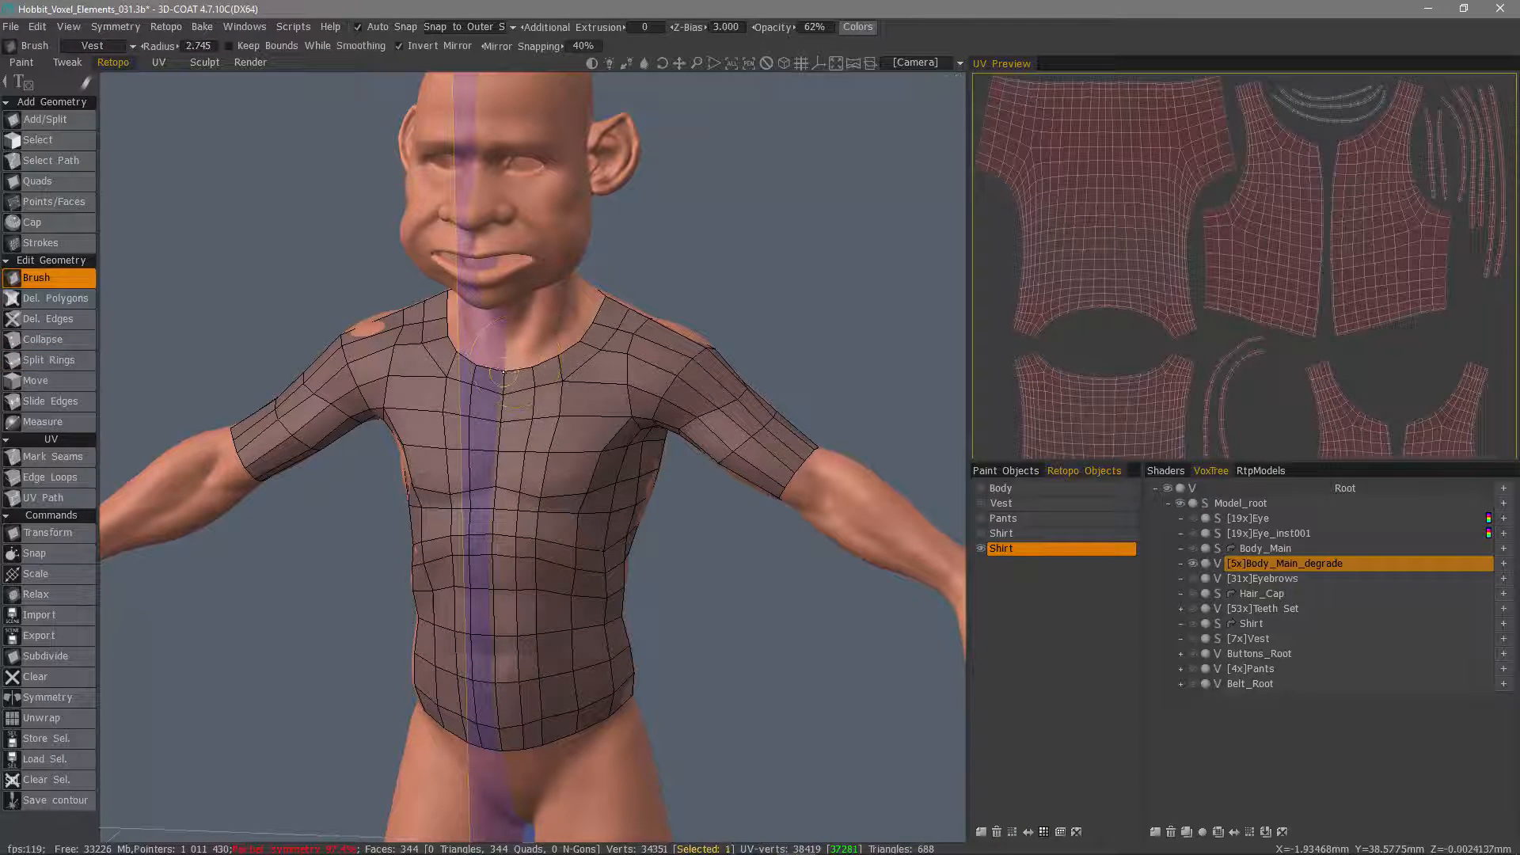
pyautogui.keyDown('alt'); pyautogui.moveTo(558, 362); pyautogui.dragTo(582, 375); pyautogui.keyUp('alt')
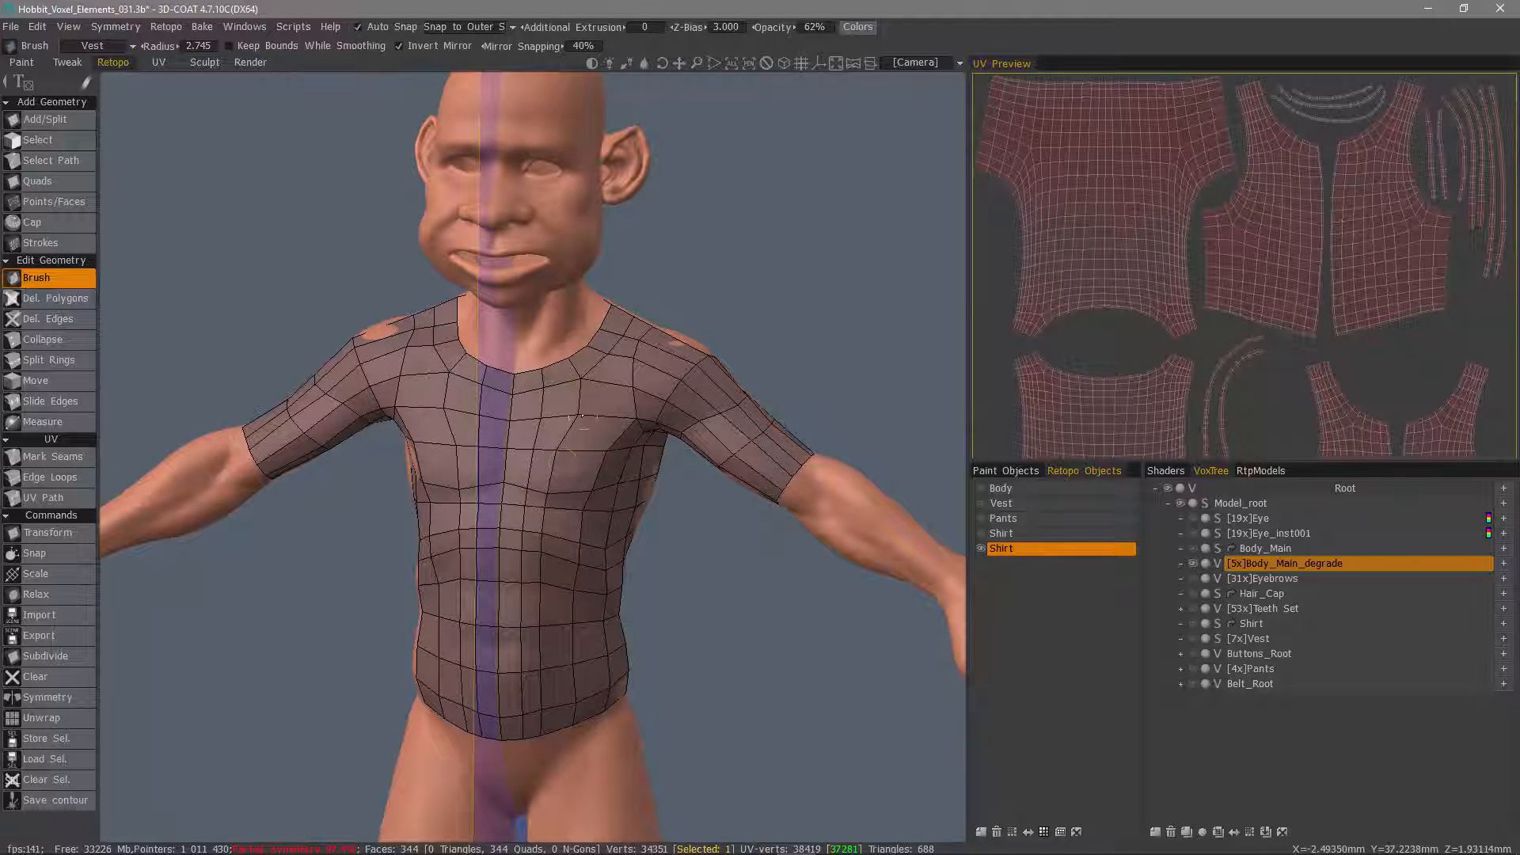
pyautogui.keyDown('alt'); pyautogui.moveTo(553, 490); pyautogui.dragTo(431, 484); pyautogui.keyUp('alt')
pyautogui.moveTo(582, 473); pyautogui.dragTo(599, 474, button='right')
pyautogui.keyDown('alt'); pyautogui.moveTo(657, 498); pyautogui.dragTo(685, 529); pyautogui.keyUp('alt')
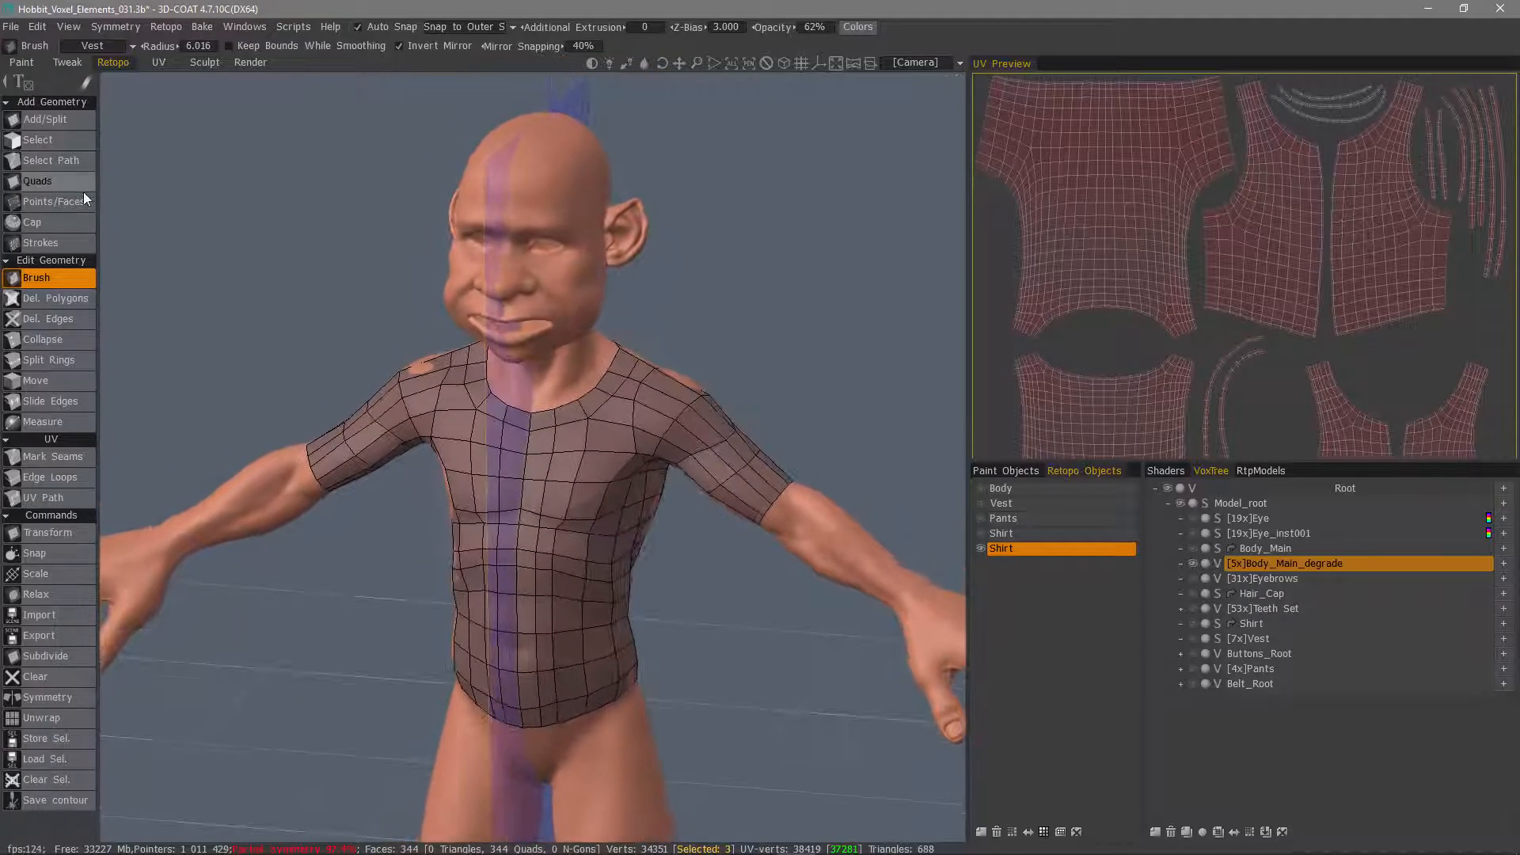
# - Activate the Select tool for the Shirt mesh
pyautogui.click(69, 140)
pyautogui.keyDown('alt'); pyautogui.moveTo(317, 206); pyautogui.dragTo(467, 205); pyautogui.keyUp('alt')
pyautogui.keyDown('alt'); pyautogui.moveTo(855, 142); pyautogui.dragTo(982, 96, button='right'); pyautogui.keyUp('alt')
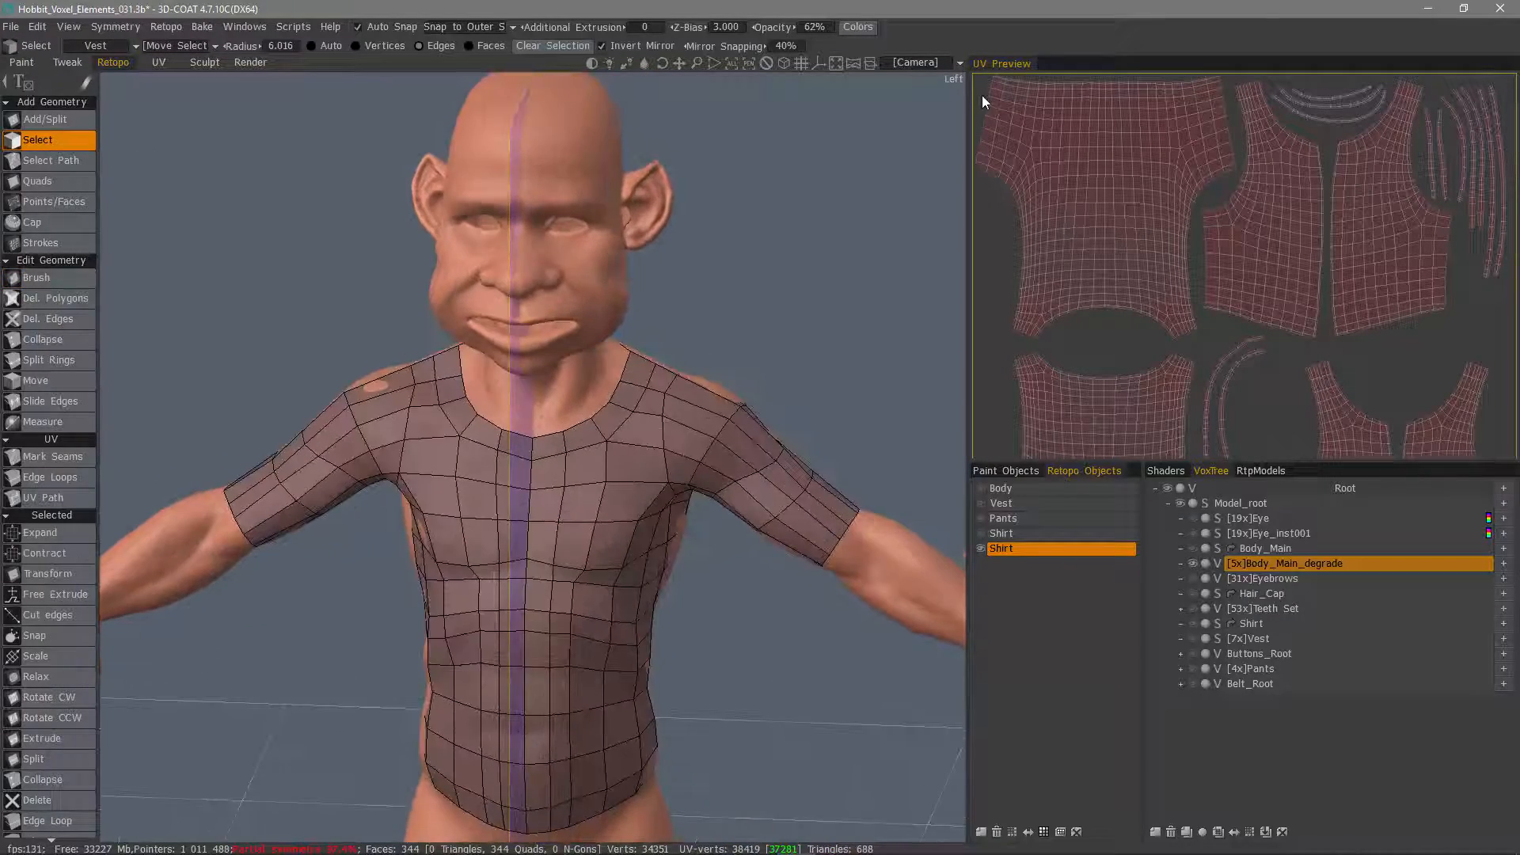
pyautogui.keyDown('alt'); pyautogui.moveTo(983, 102); pyautogui.dragTo(895, 89); pyautogui.keyUp('alt')
# - Open the Color Palette and dock it beside the UV Preview
pyautogui.click(253, 27)
pyautogui.moveTo(259, 55)
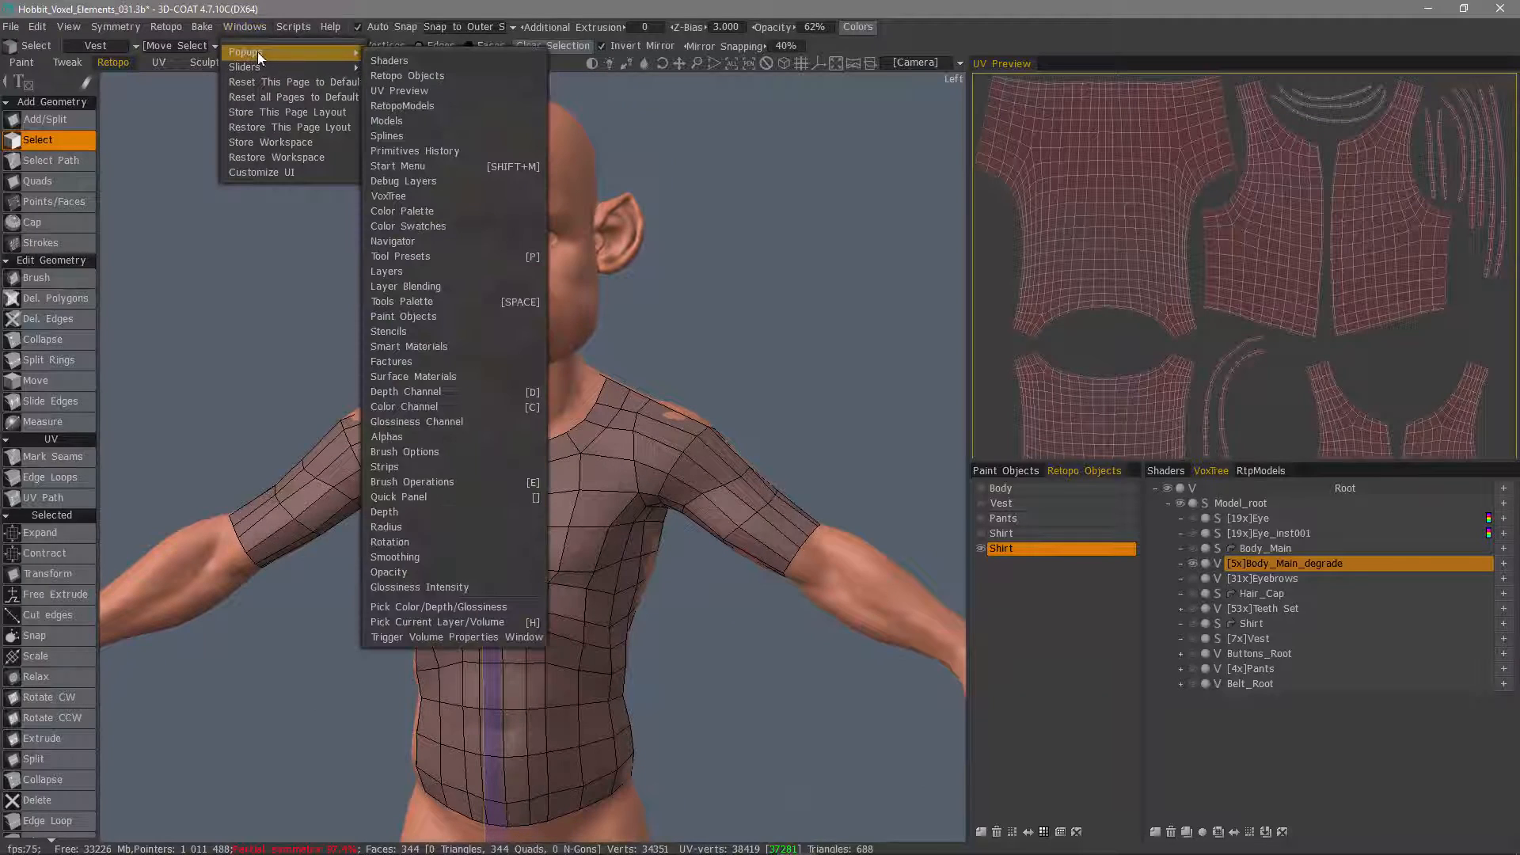
pyautogui.click(408, 211)
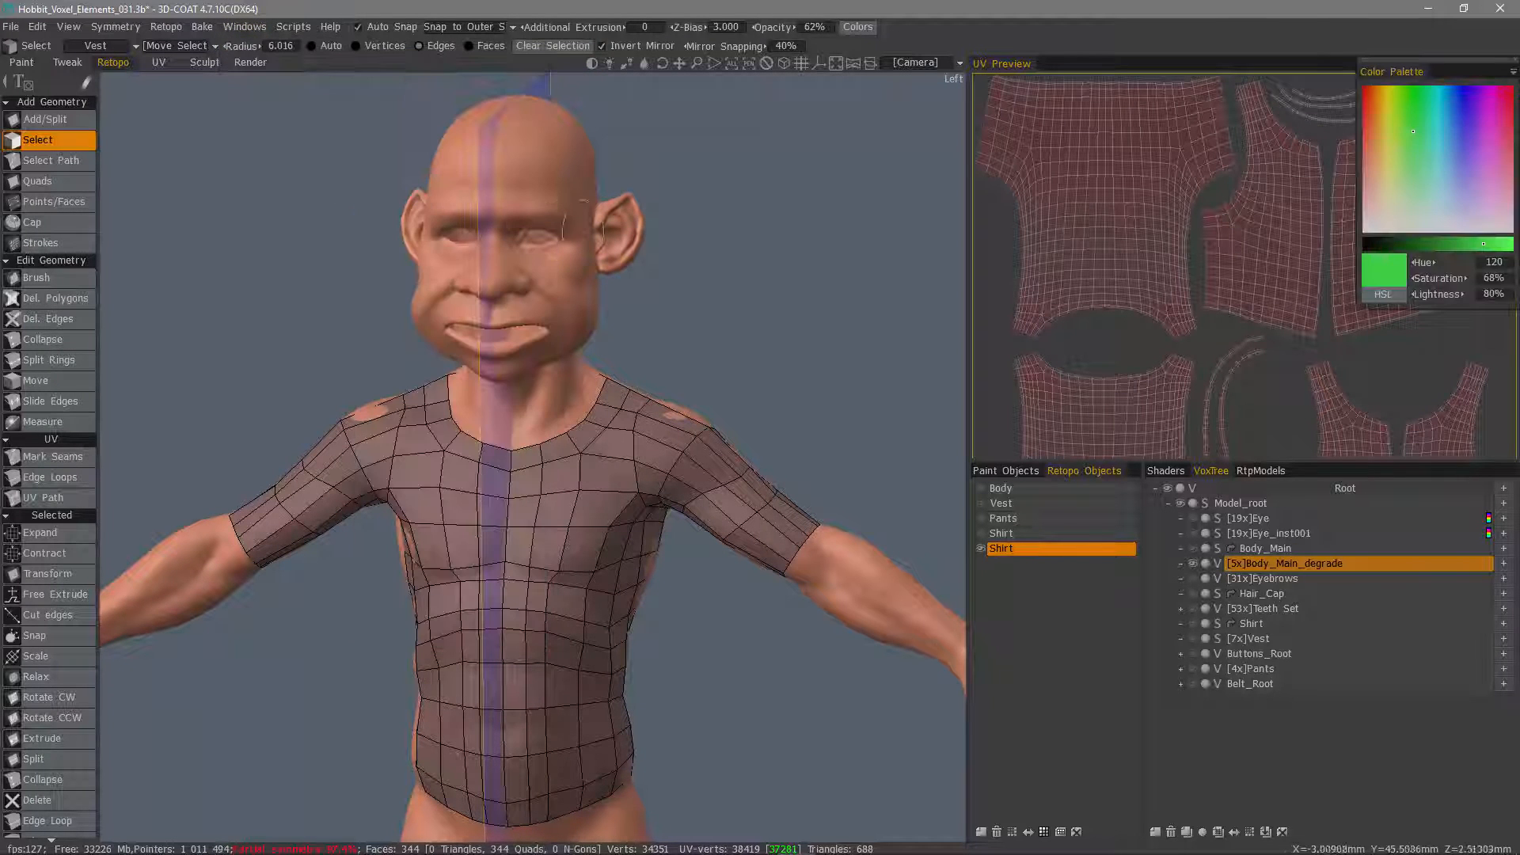
pyautogui.moveTo(1395, 73); pyautogui.dragTo(1099, 68)
pyautogui.click(1075, 64)
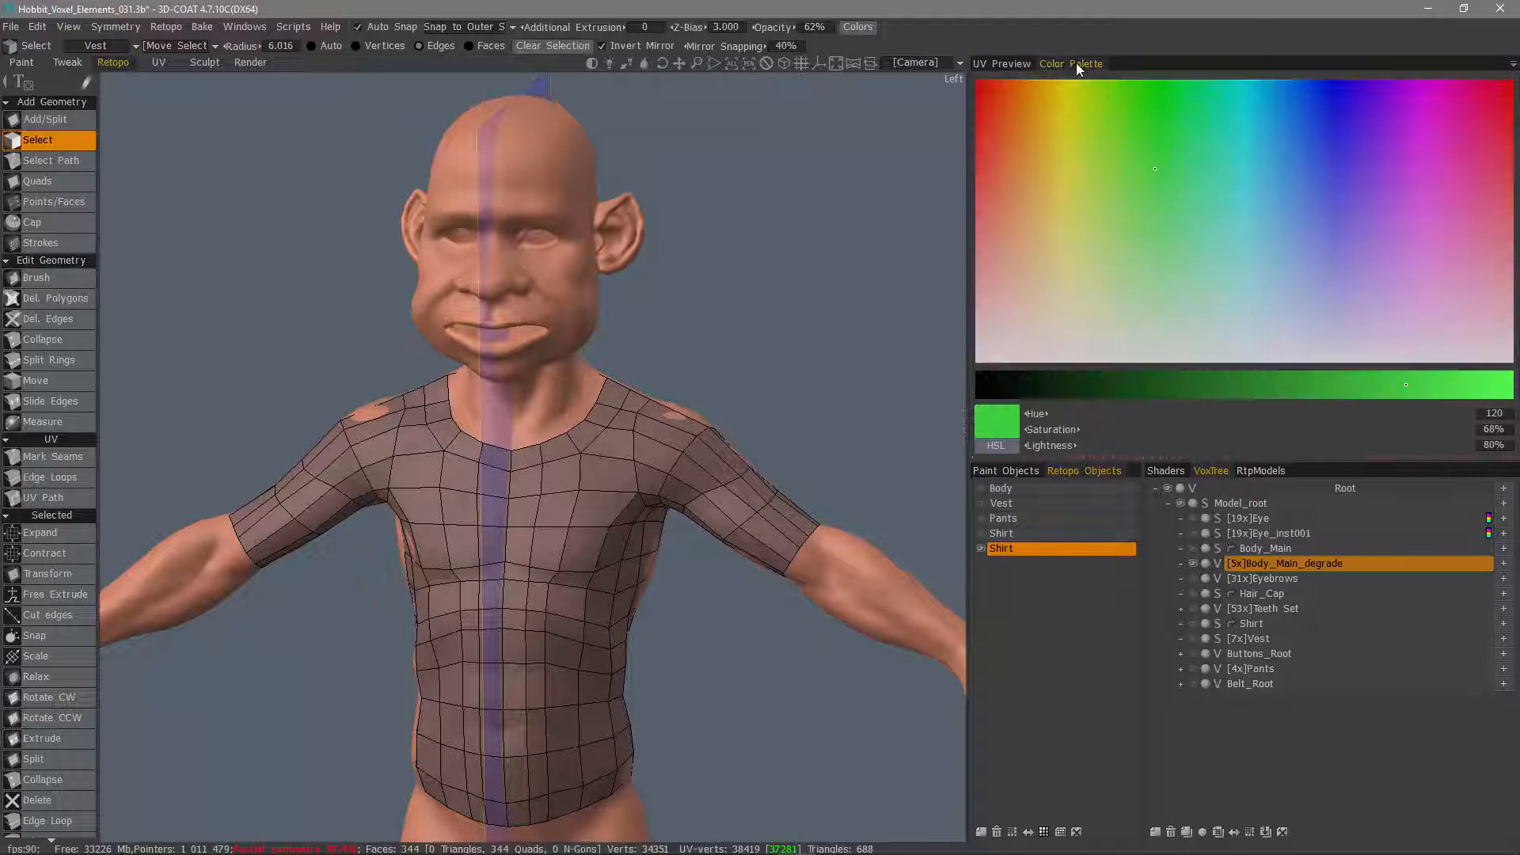
# - Switch the Color Palette to Image mode and load a free-character-texture-references-man head photo from the Character_Ref folder
pyautogui.click(1511, 65)
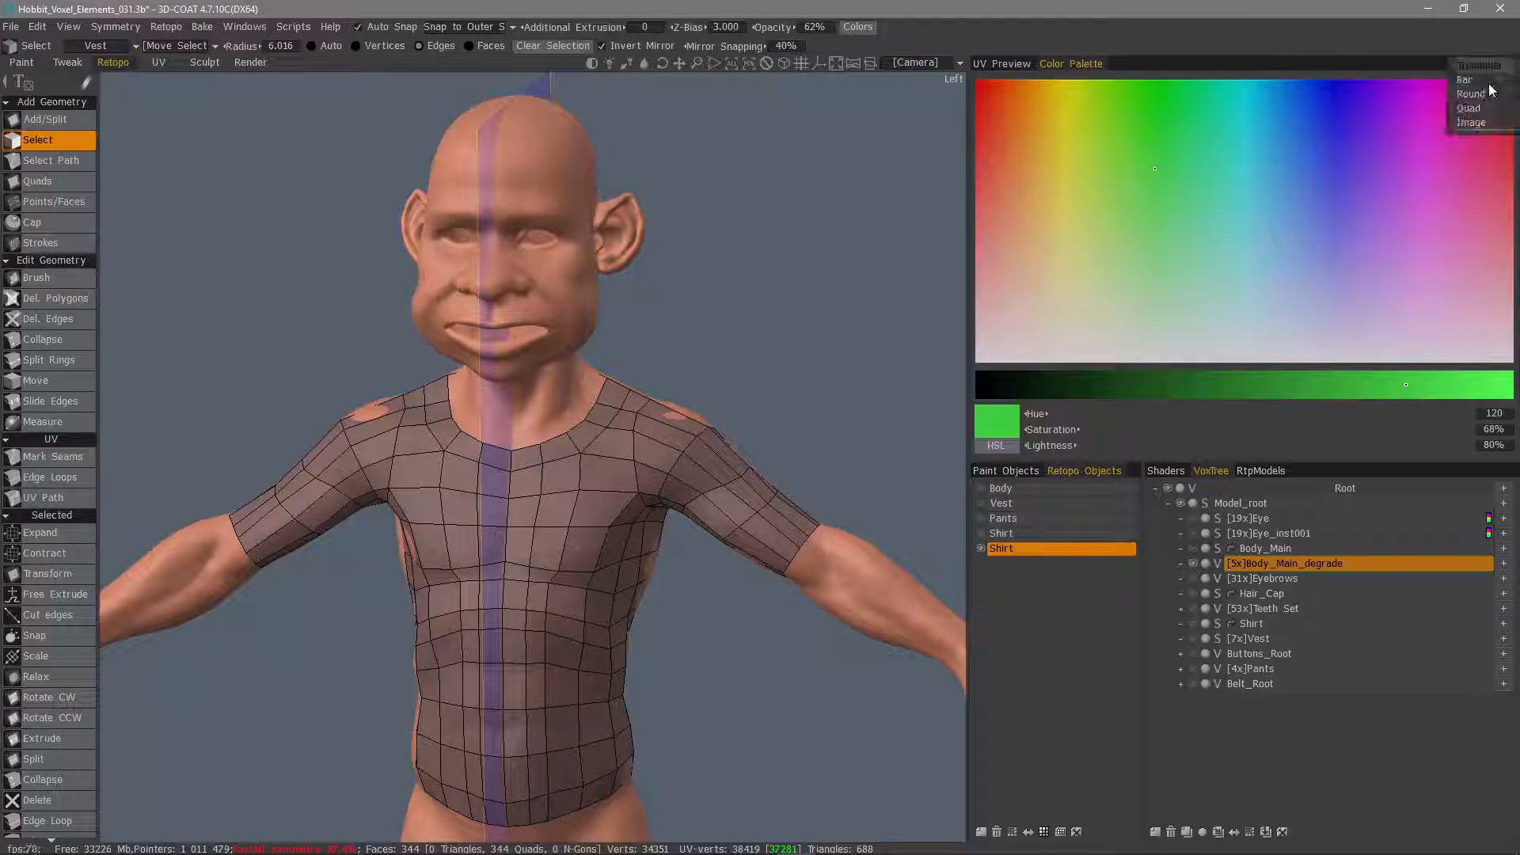
pyautogui.click(1482, 124)
pyautogui.click(1037, 402)
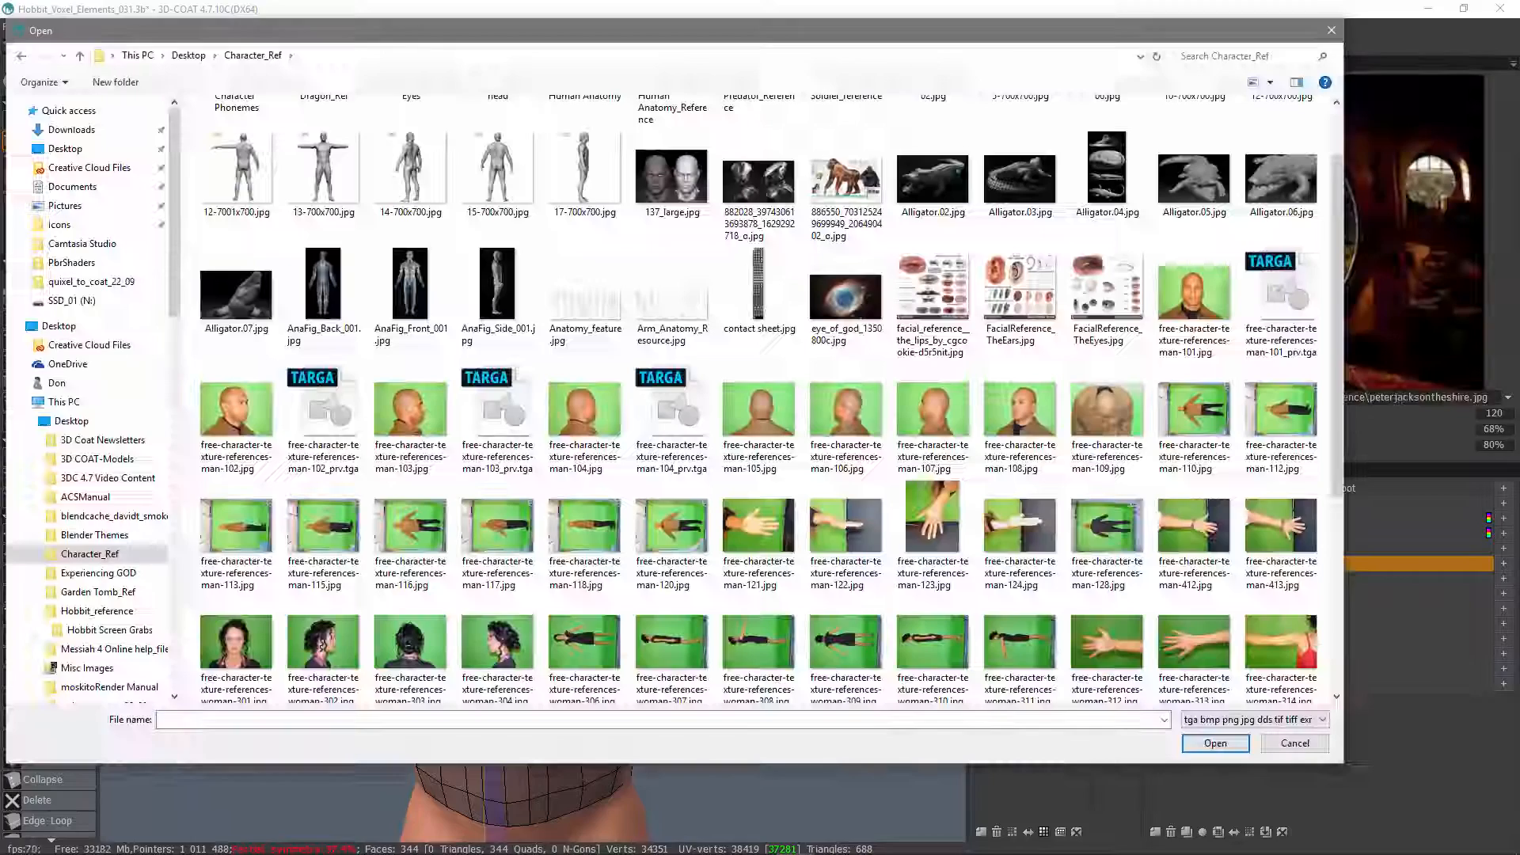
pyautogui.doubleClick(1061, 289)
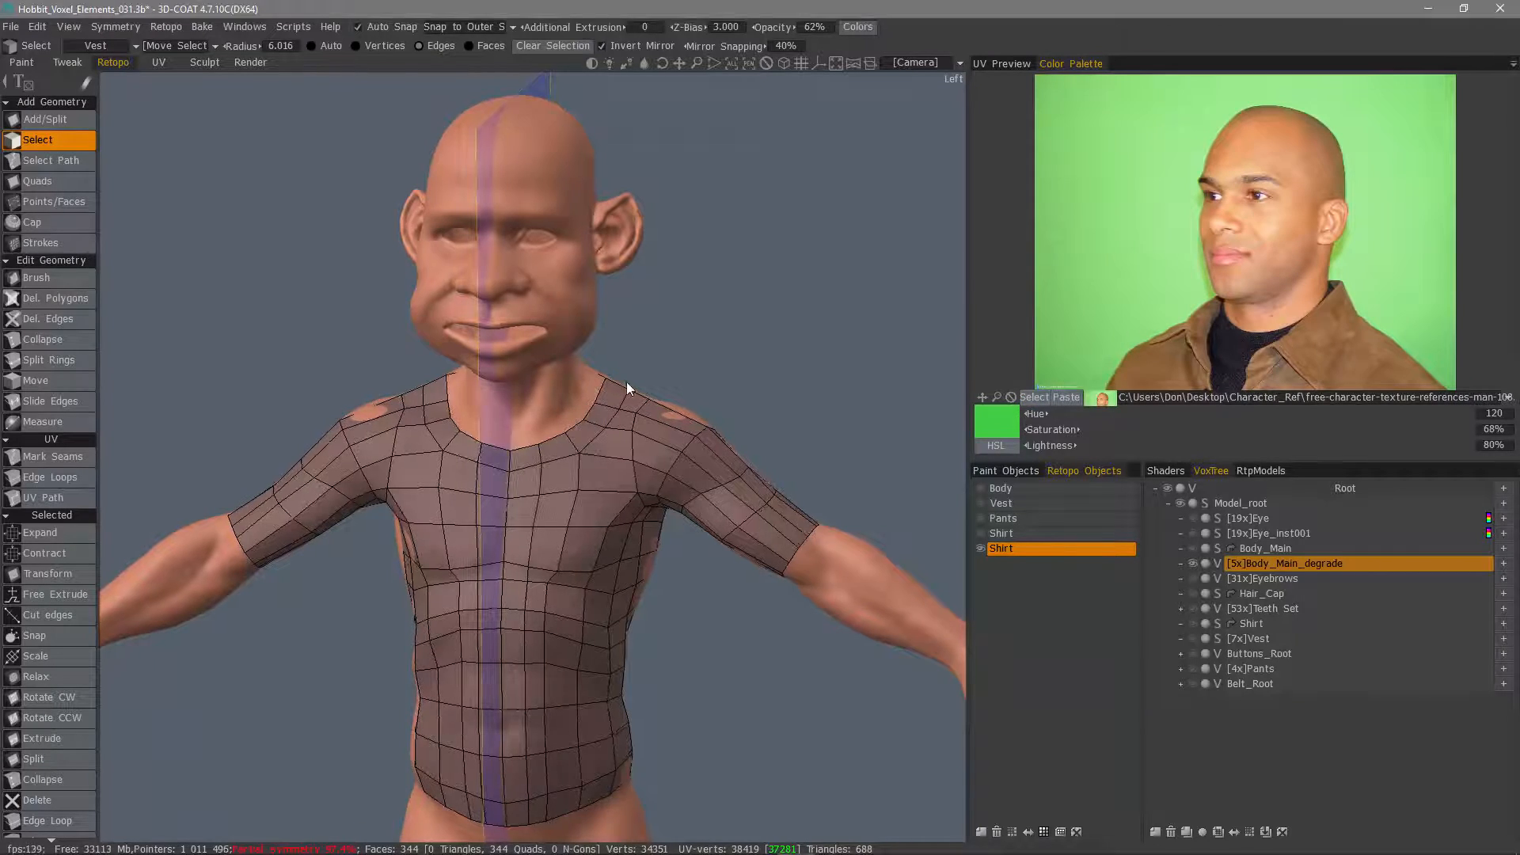
pyautogui.keyDown('alt'); pyautogui.moveTo(643, 403); pyautogui.dragTo(668, 411); pyautogui.keyUp('alt')
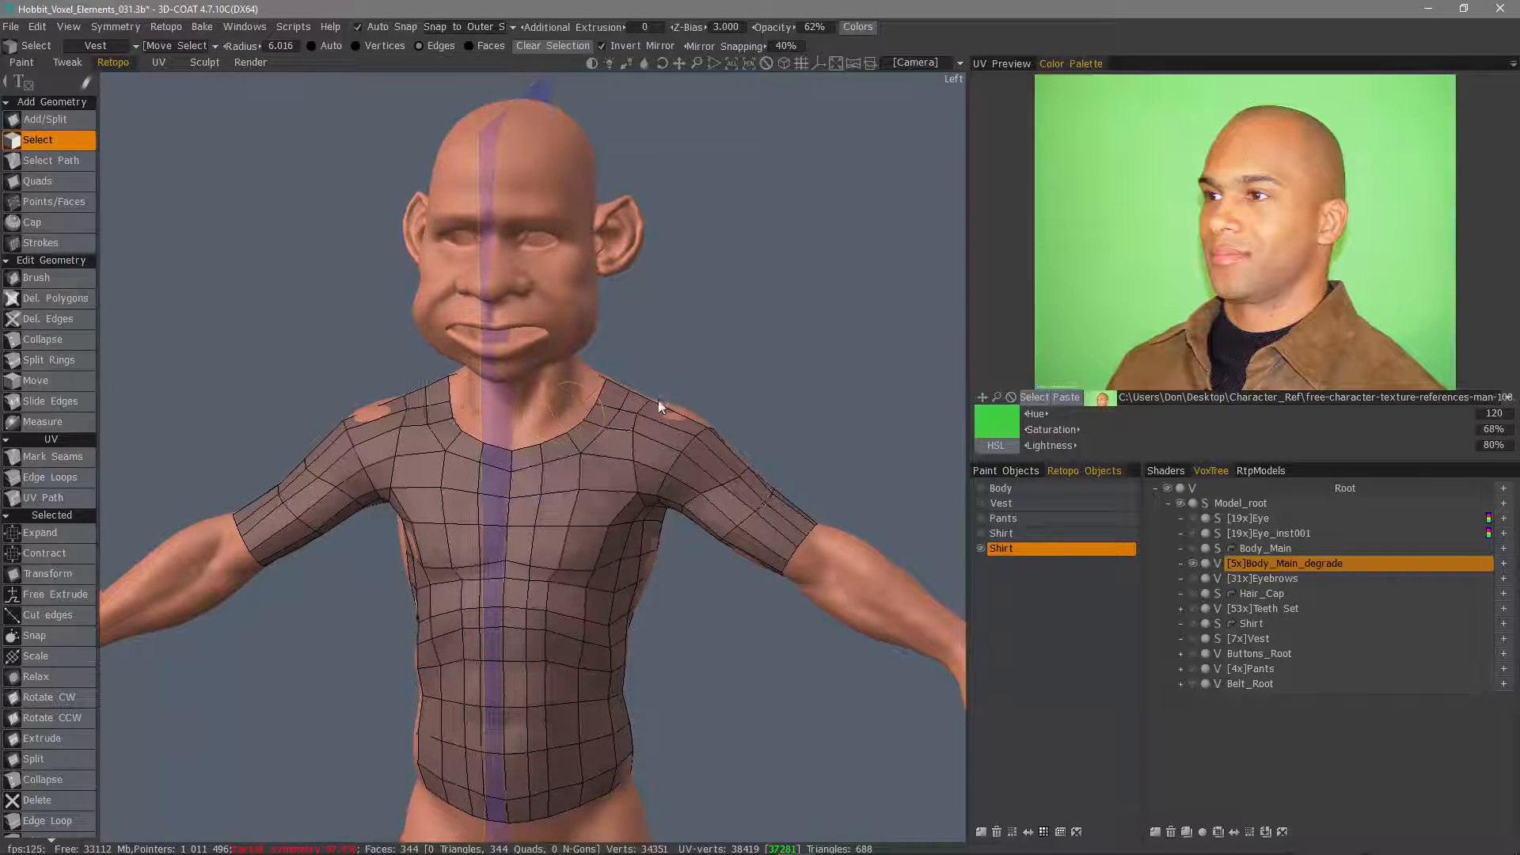
# - Select the Shirt's open neckline edge loop, reset its transform axes and extrude it upward into a collar band, narrowing it toward the neck
pyautogui.keyDown('alt'); pyautogui.moveTo(668, 410); pyautogui.dragTo(642, 400, button='right'); pyautogui.keyUp('alt')
pyautogui.keyDown('alt'); pyautogui.moveTo(642, 400); pyautogui.dragTo(602, 434); pyautogui.keyUp('alt')
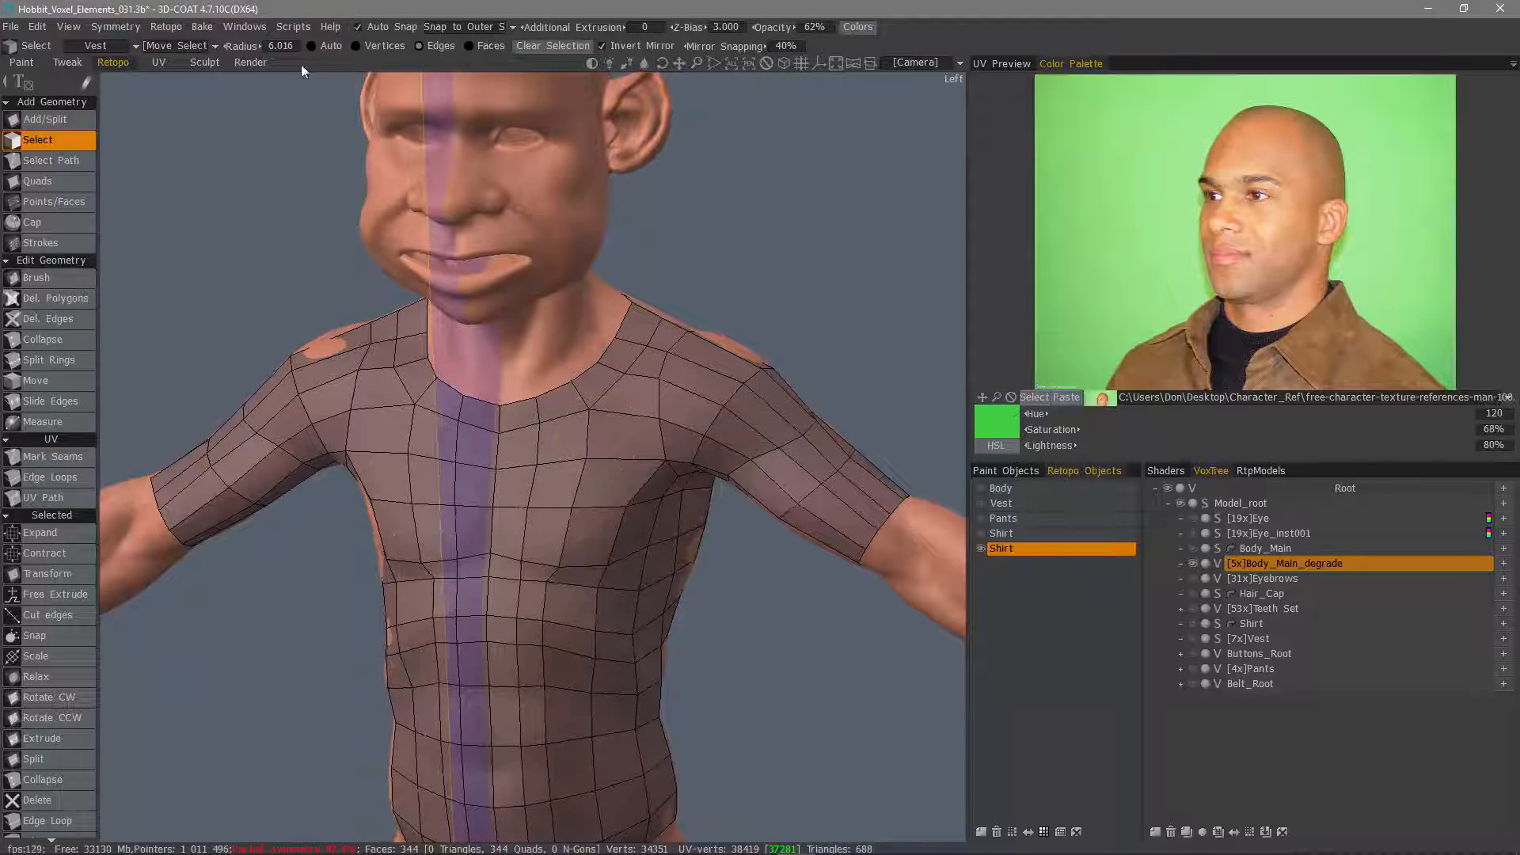
pyautogui.keyDown('shift'); pyautogui.click(566, 386); pyautogui.keyUp('shift')
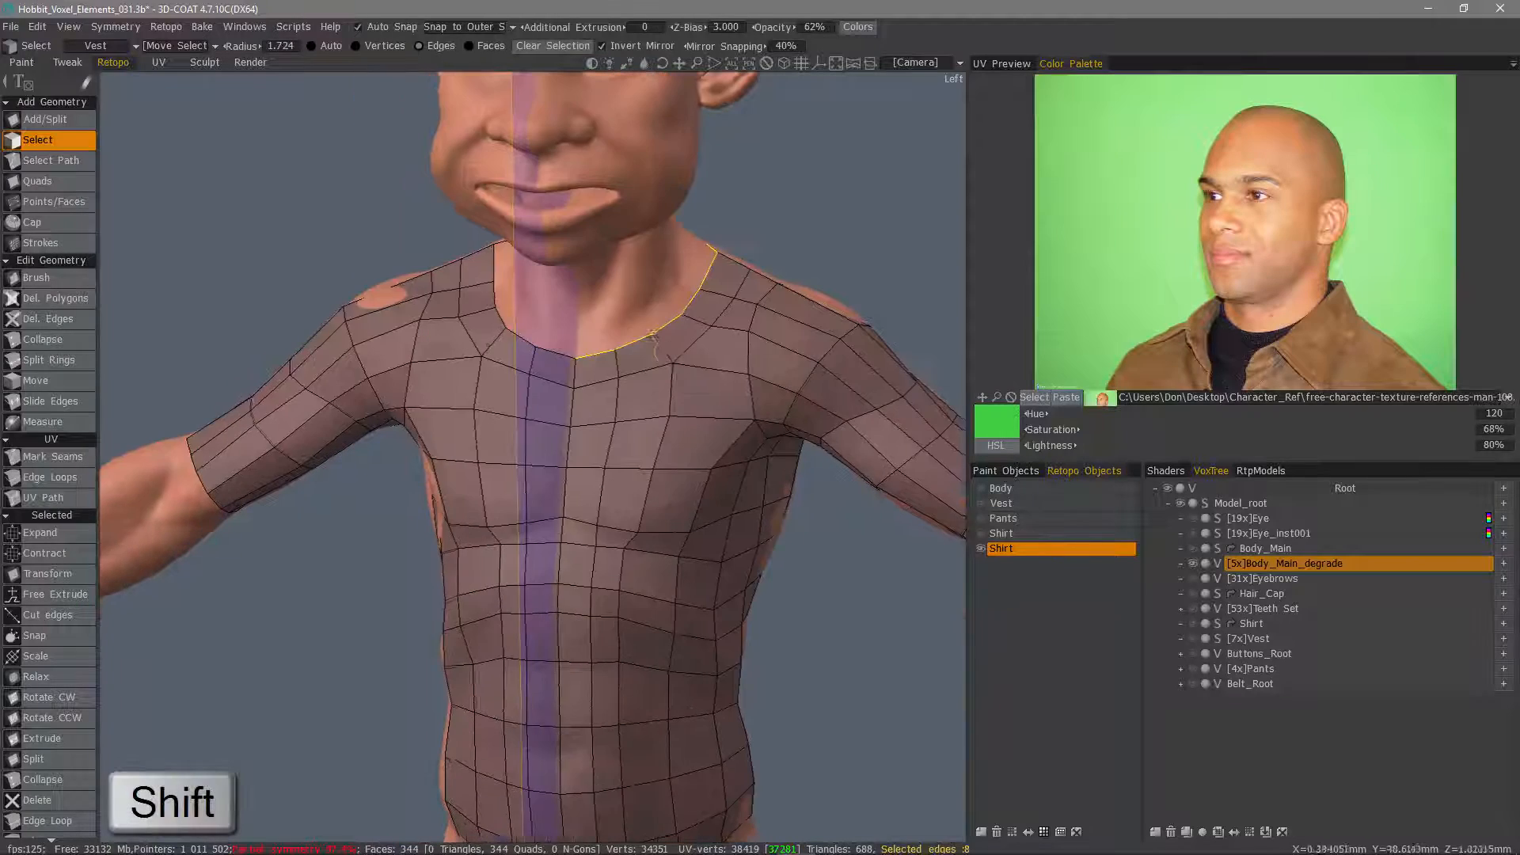
pyautogui.click(48, 573)
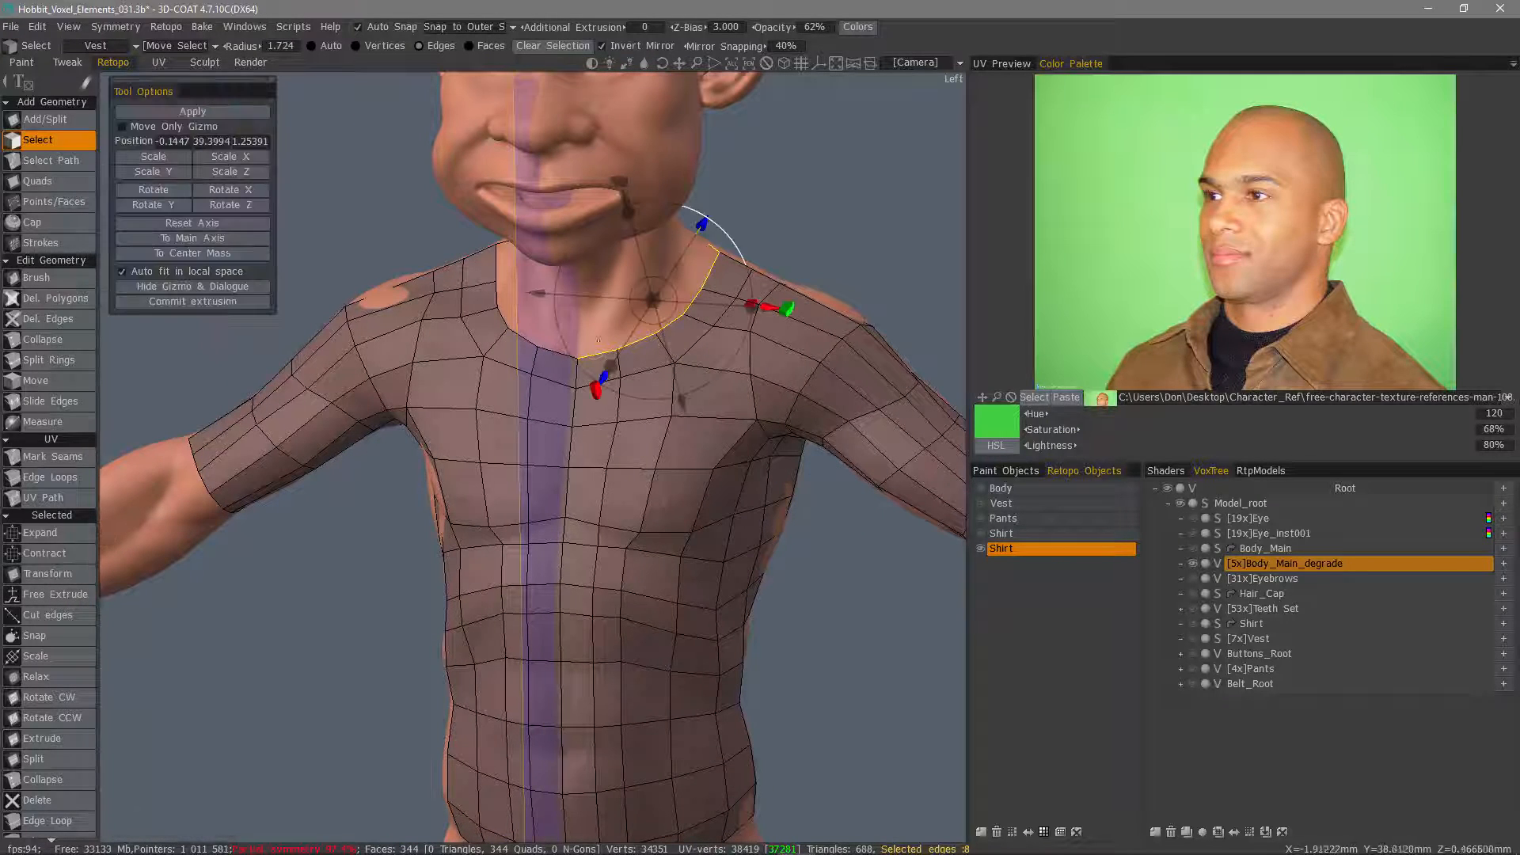
pyautogui.keyDown('alt'); pyautogui.moveTo(675, 342); pyautogui.dragTo(732, 331); pyautogui.keyUp('alt')
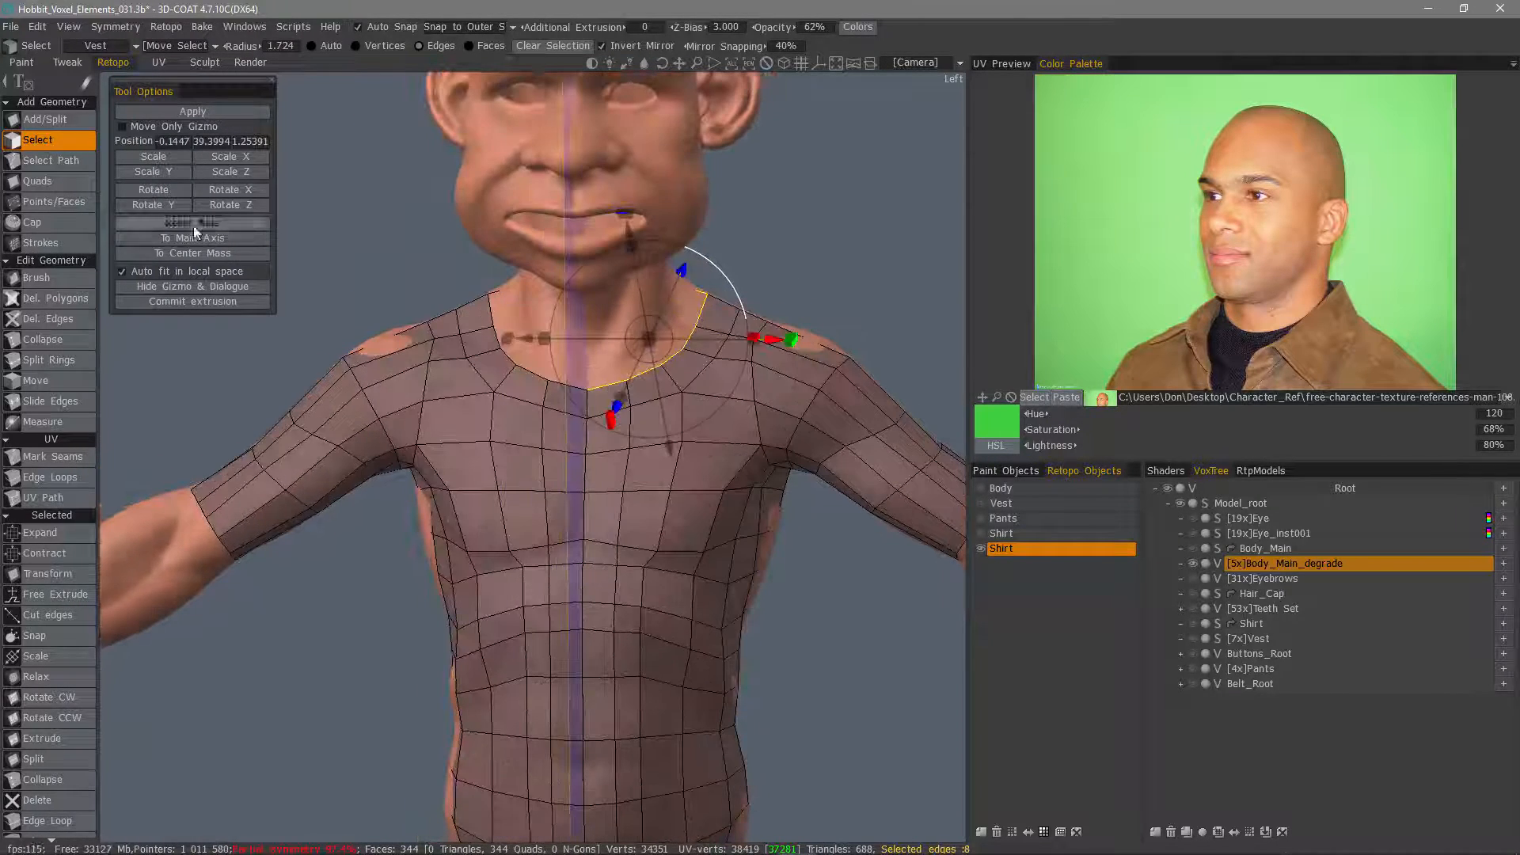
pyautogui.click(193, 224)
pyautogui.keyDown('ctrl'); pyautogui.moveTo(649, 215); pyautogui.dragTo(670, 167); pyautogui.keyUp('ctrl')
pyautogui.moveTo(647, 293); pyautogui.dragTo(642, 291)
pyautogui.moveTo(647, 163); pyautogui.dragTo(648, 181)
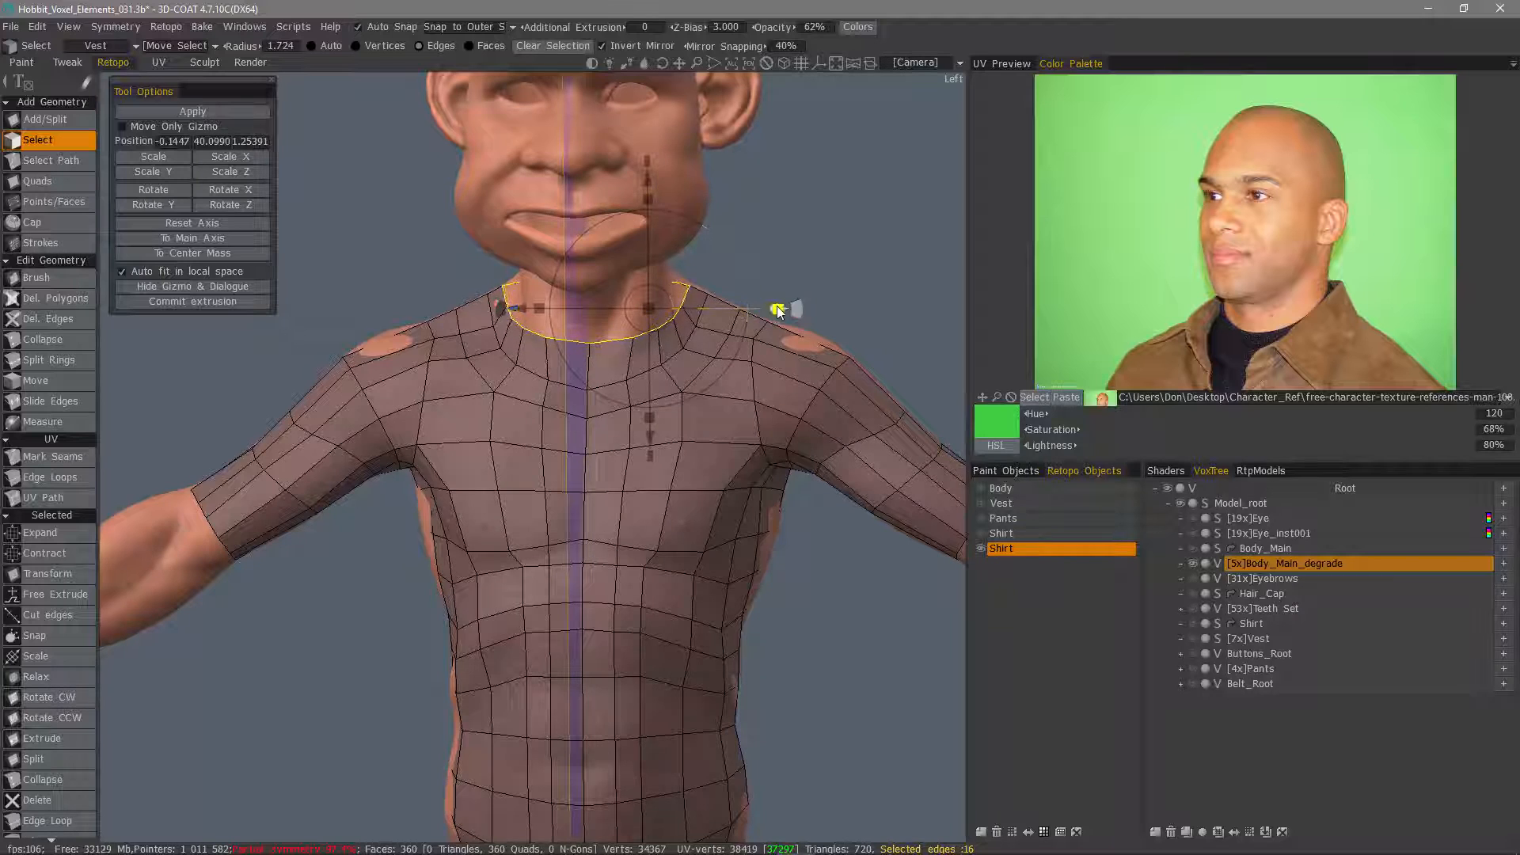
pyautogui.keyDown('alt'); pyautogui.moveTo(666, 239); pyautogui.dragTo(621, 244); pyautogui.keyUp('alt')
pyautogui.press('Escape')
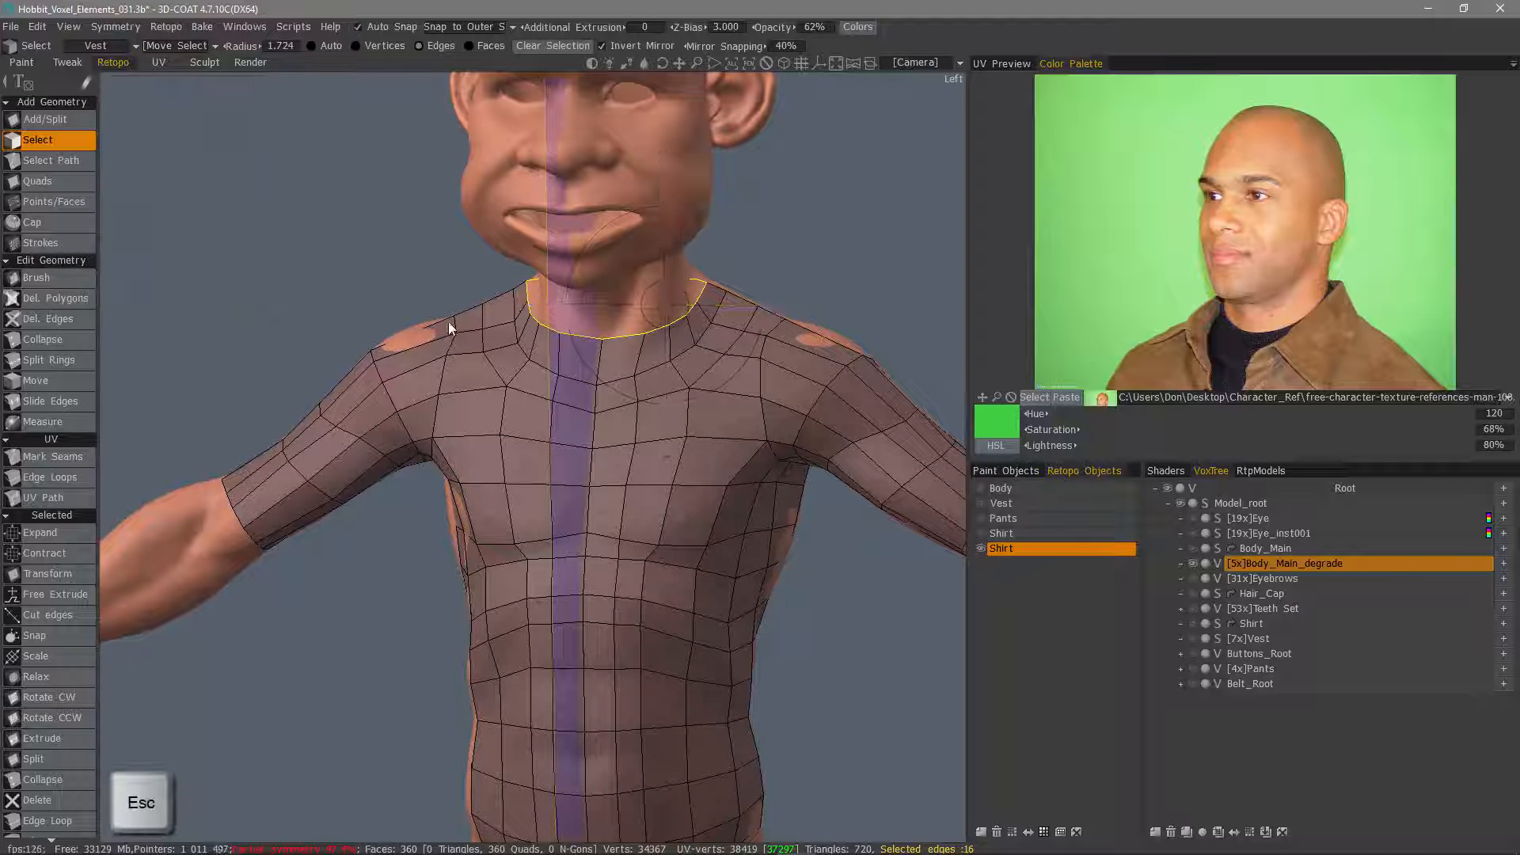
# - Cut diagonal splits on both sides of the collar's front center and delete the corner triangles to form a V-shaped notch
pyautogui.click(45, 120)
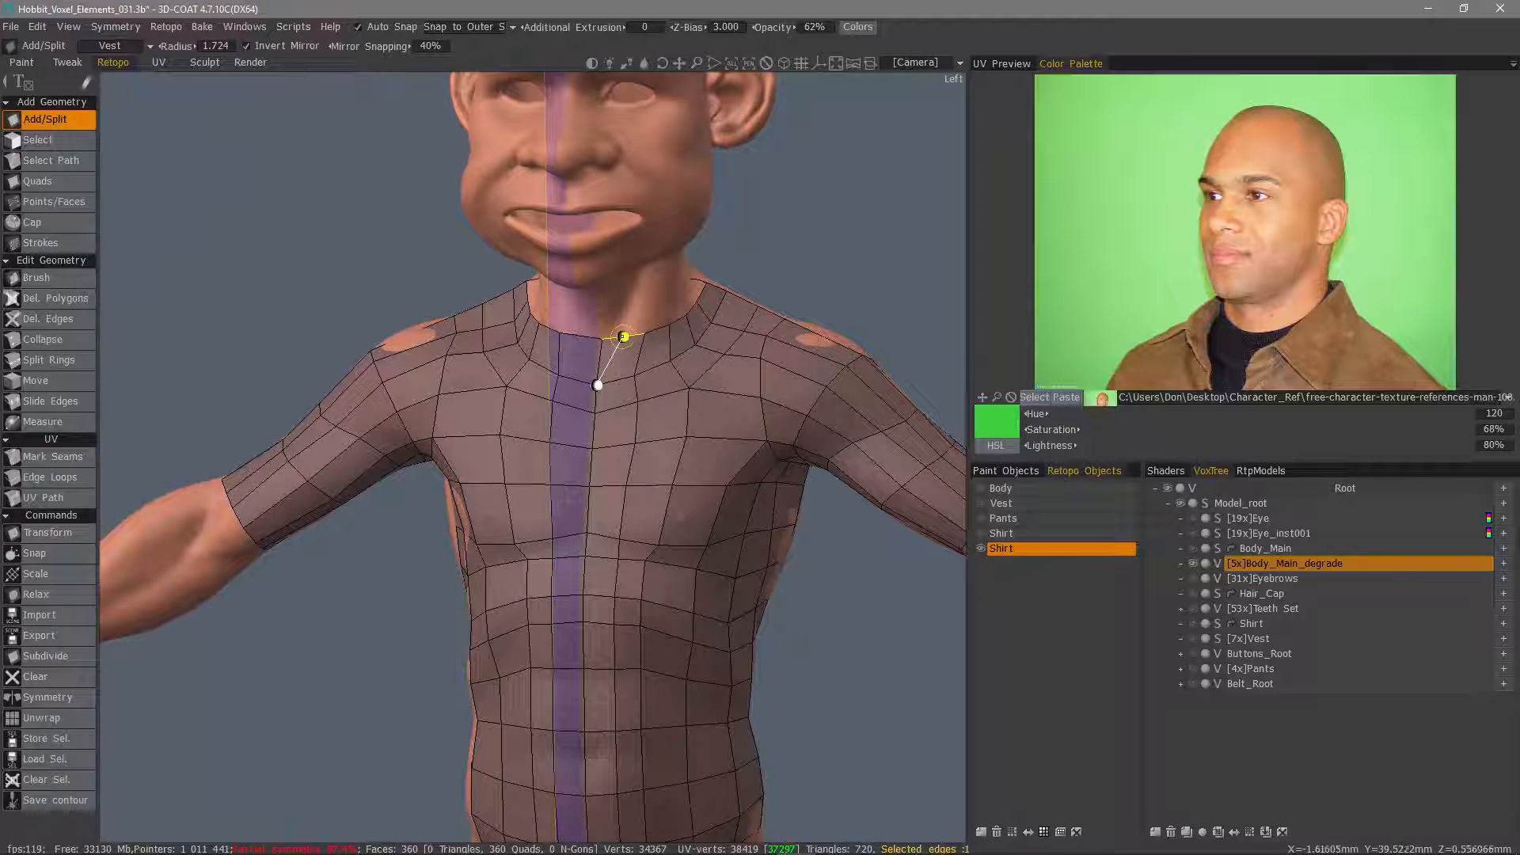
pyautogui.press('Escape')
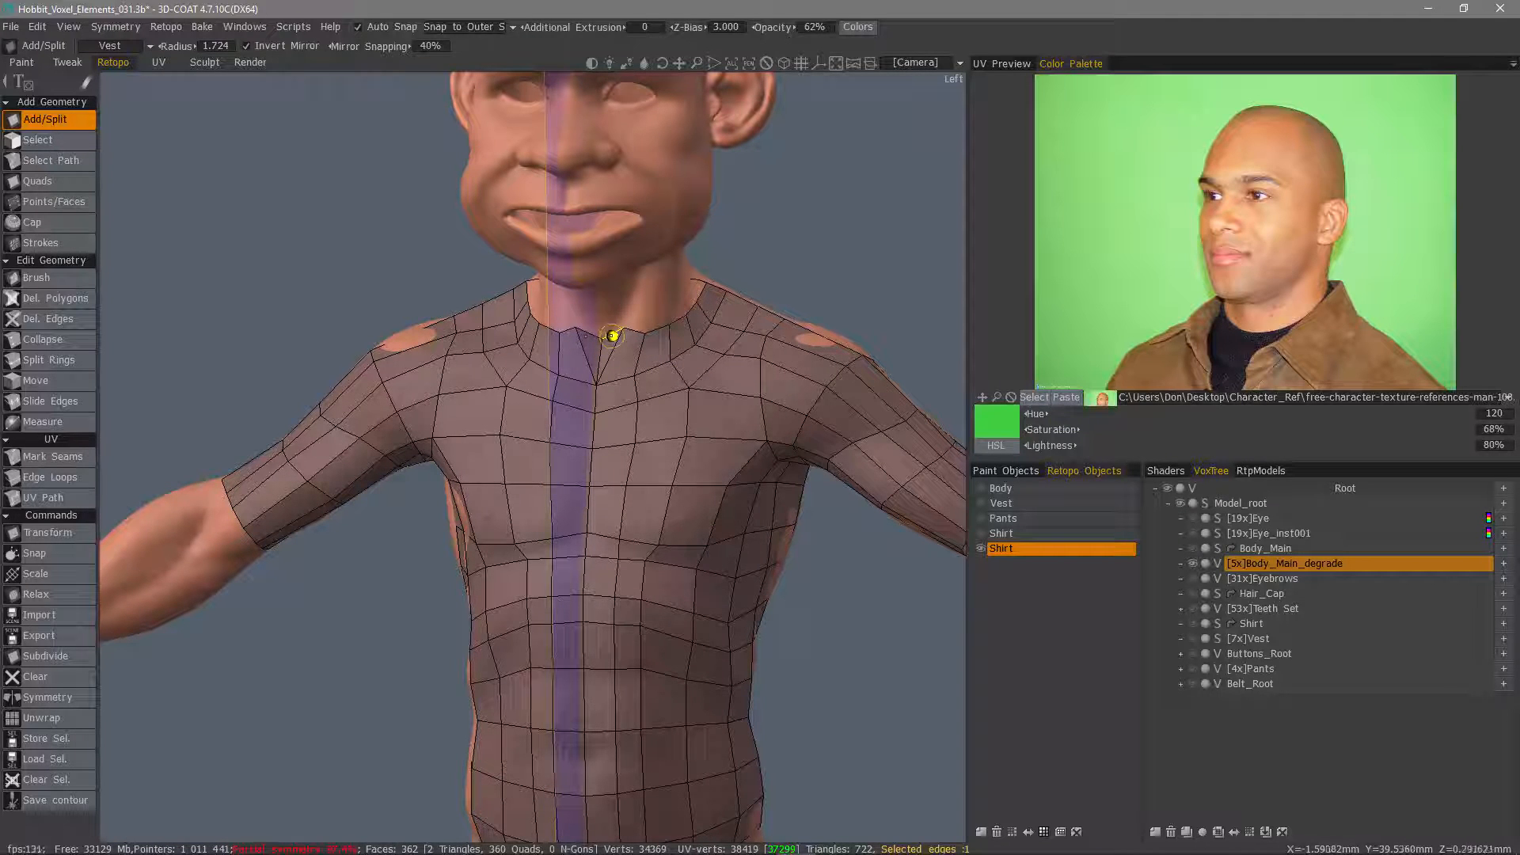
pyautogui.press('Delete')
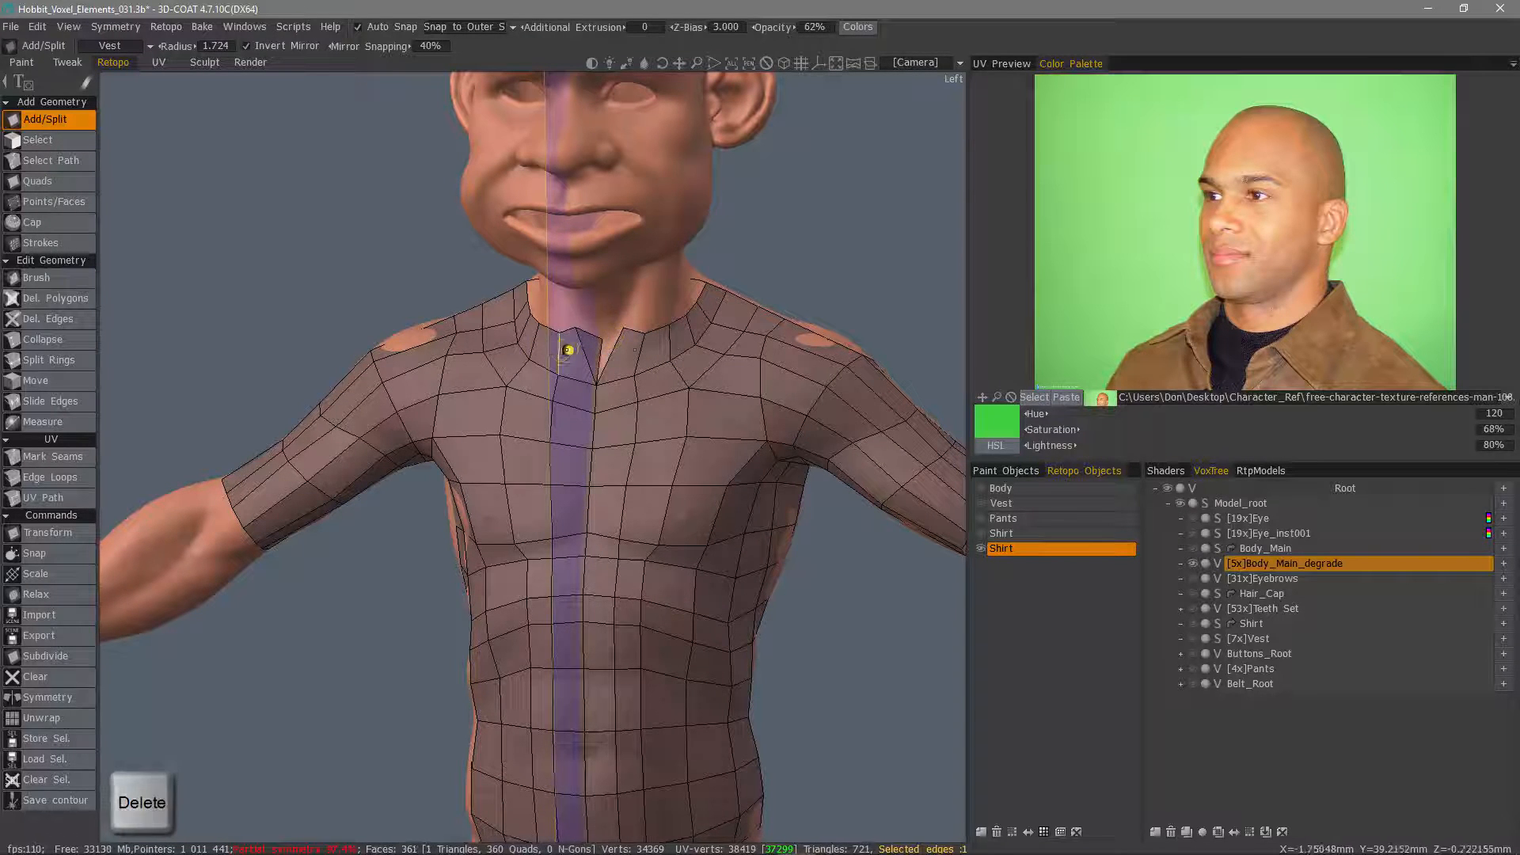
pyautogui.press('Delete')
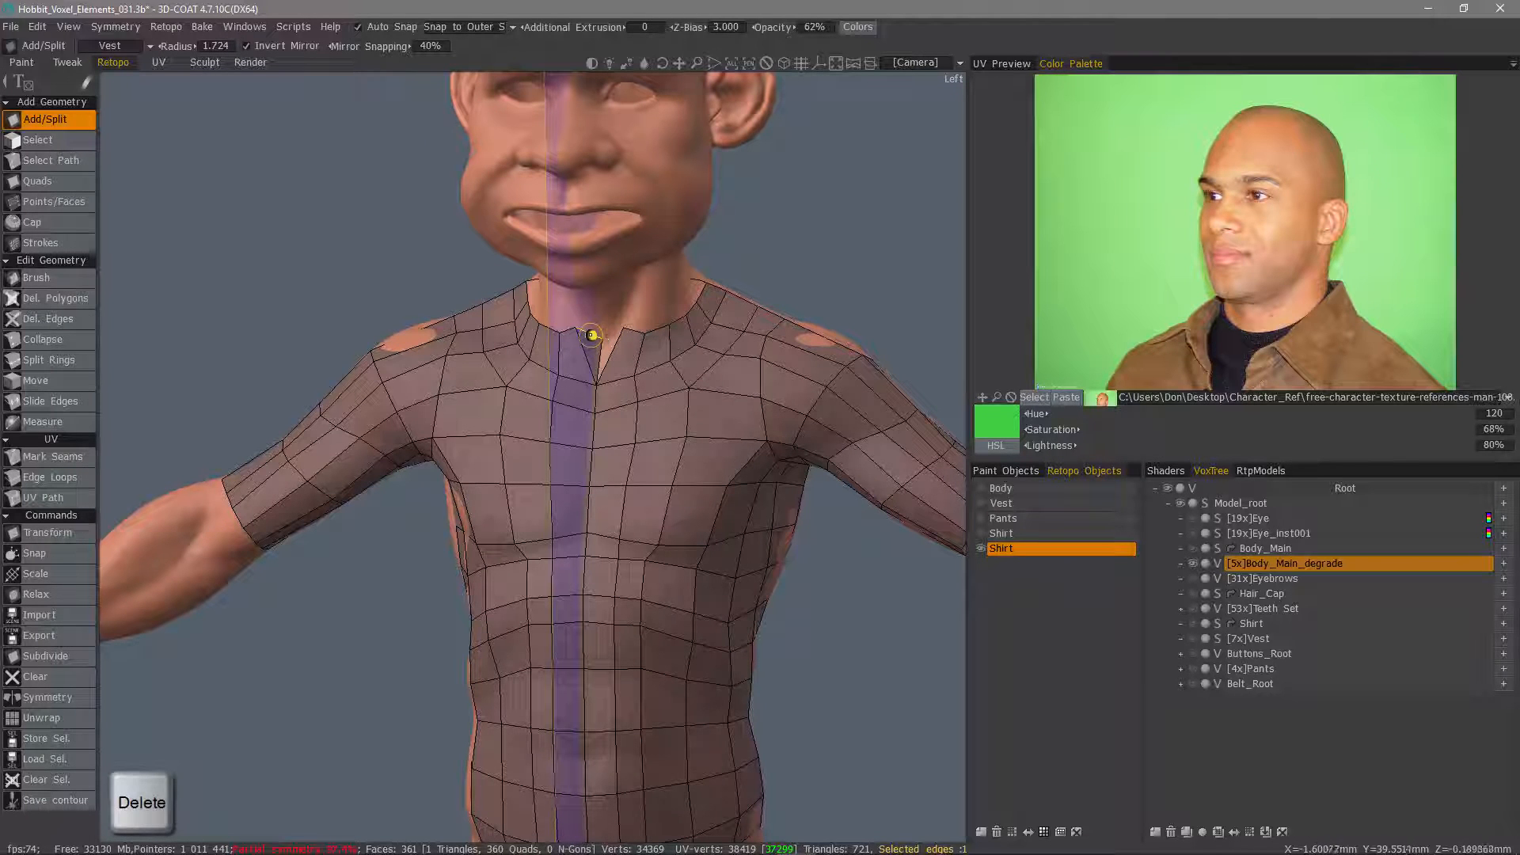
# - Adjust the collar vertices around the neck with the Brush, using radii of about 8.1, 5.9 and 2.5
pyautogui.click(35, 277)
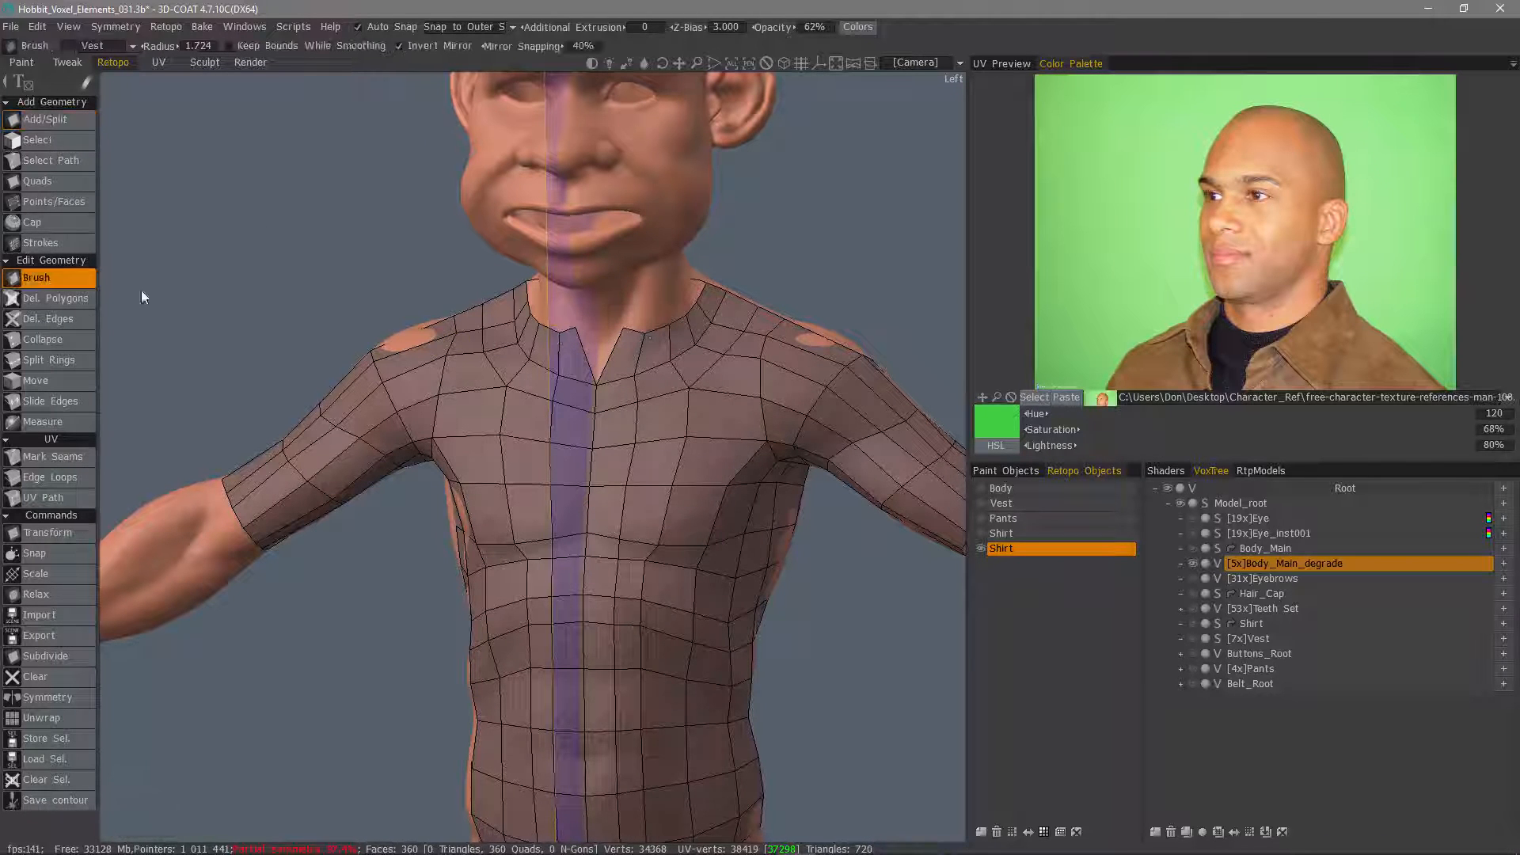
pyautogui.moveTo(624, 349)
pyautogui.keyDown('alt'); pyautogui.mouseDown()
pyautogui.moveTo(495, 366)
pyautogui.moveTo(648, 366)
pyautogui.moveTo(679, 335)
pyautogui.moveTo(625, 329)
pyautogui.moveTo(755, 313)
pyautogui.moveTo(700, 316)
pyautogui.mouseUp(); pyautogui.keyUp('alt')
pyautogui.moveTo(712, 320); pyautogui.dragTo(772, 321, button='right')
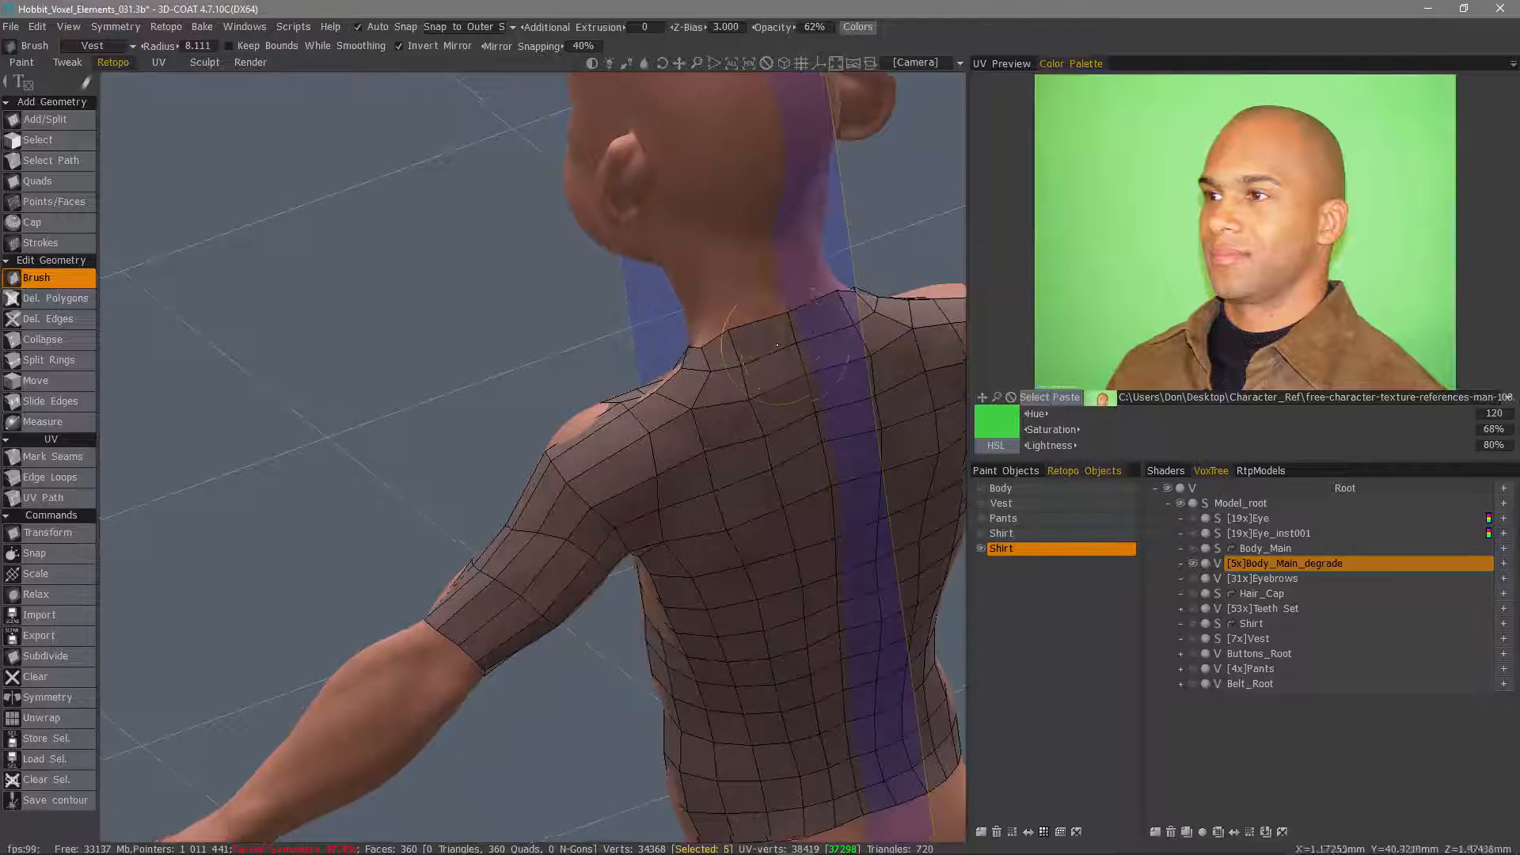
pyautogui.keyDown('alt'); pyautogui.moveTo(777, 345); pyautogui.dragTo(688, 348); pyautogui.keyUp('alt')
pyautogui.moveTo(688, 348); pyautogui.dragTo(657, 348, button='right')
pyautogui.moveTo(657, 345)
pyautogui.keyDown('alt'); pyautogui.mouseDown()
pyautogui.moveTo(615, 315)
pyautogui.moveTo(520, 316)
pyautogui.mouseUp(); pyautogui.keyUp('alt')
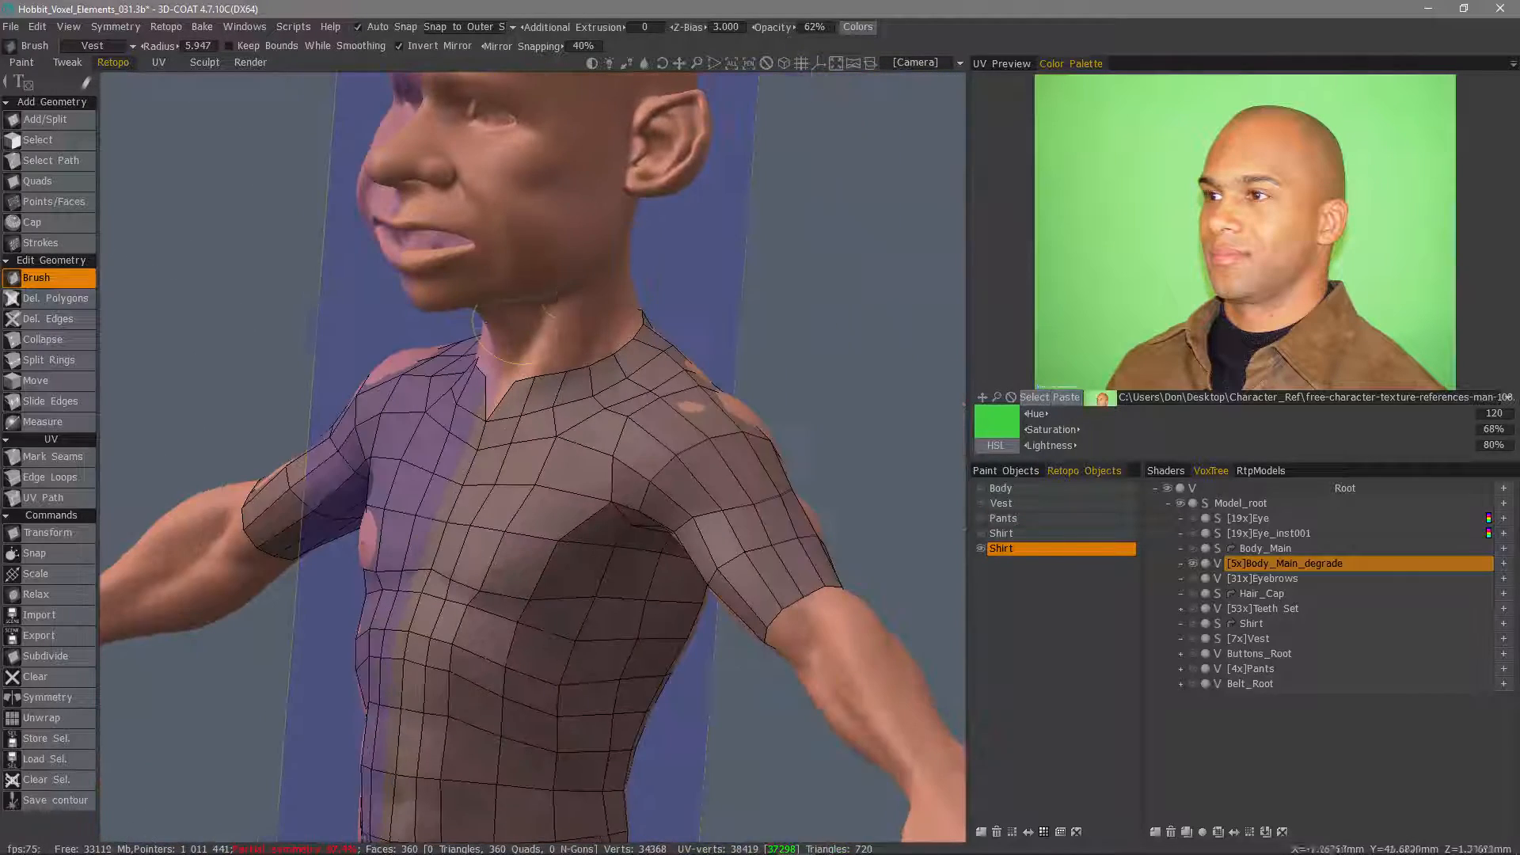
pyautogui.keyDown('alt'); pyautogui.moveTo(634, 345); pyautogui.dragTo(625, 385); pyautogui.keyUp('alt')
pyautogui.keyDown('alt'); pyautogui.moveTo(629, 331); pyautogui.dragTo(608, 332); pyautogui.keyUp('alt')
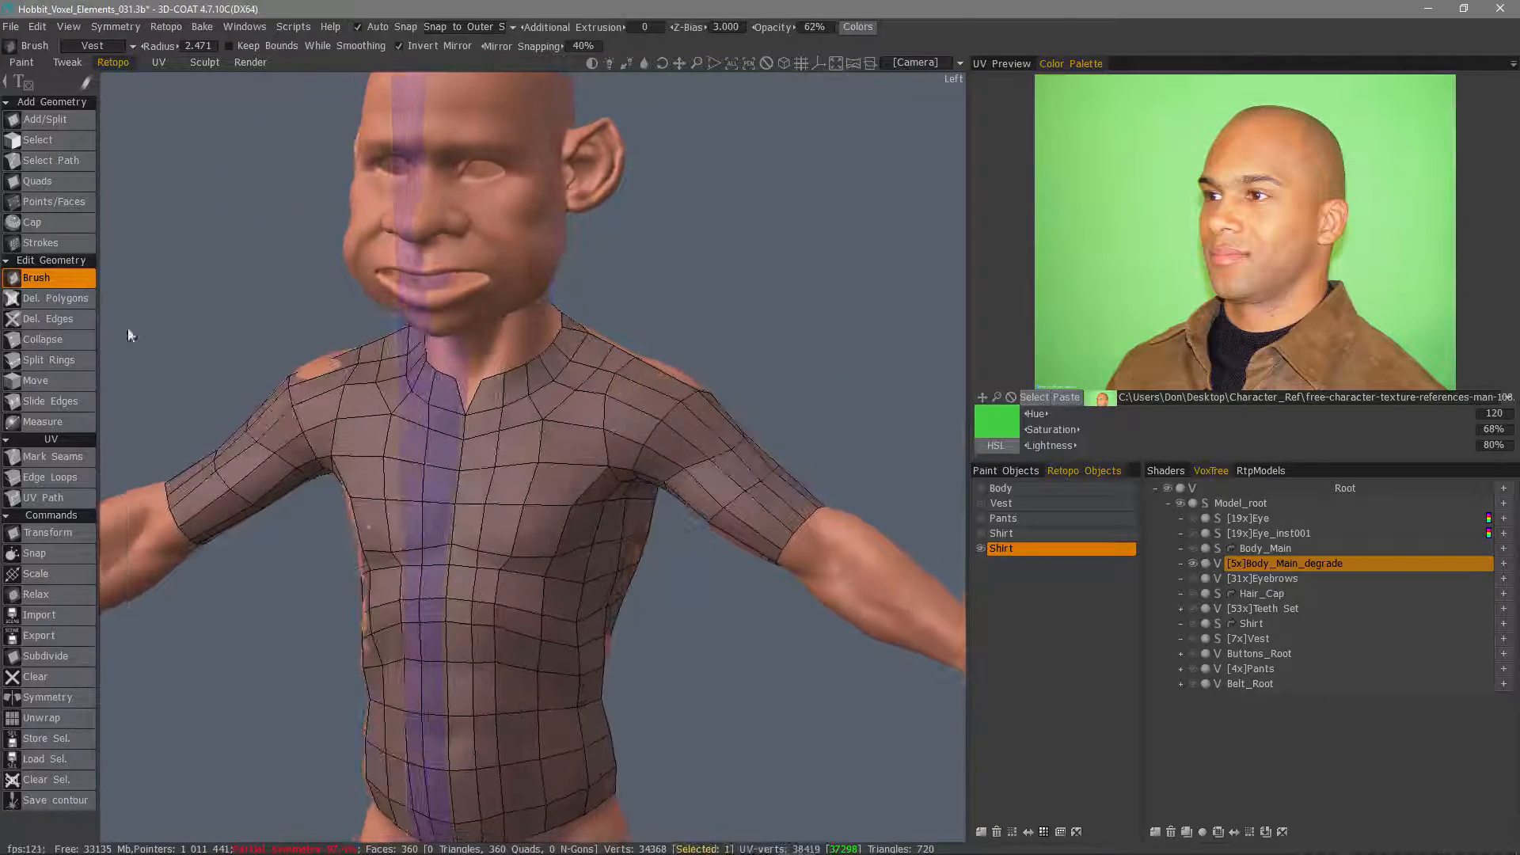
# - Add an edge loop around the neckline below the collar edge with Split Rings, then return to the Select tool
pyautogui.click(49, 361)
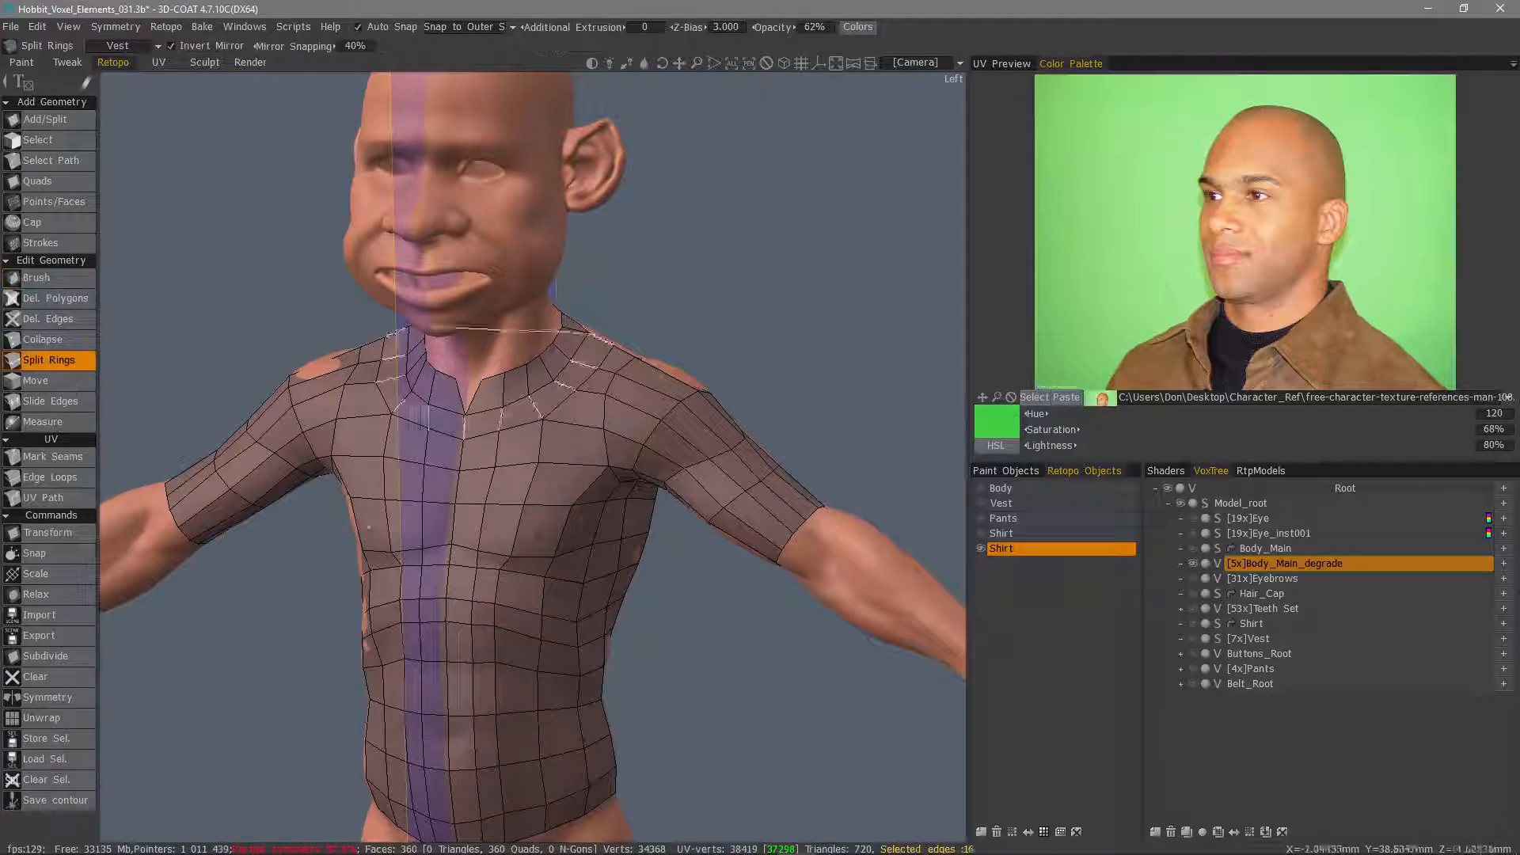
pyautogui.click(504, 398)
pyautogui.keyDown('alt'); pyautogui.moveTo(494, 795); pyautogui.dragTo(517, 826); pyautogui.keyUp('alt')
pyautogui.click(49, 140)
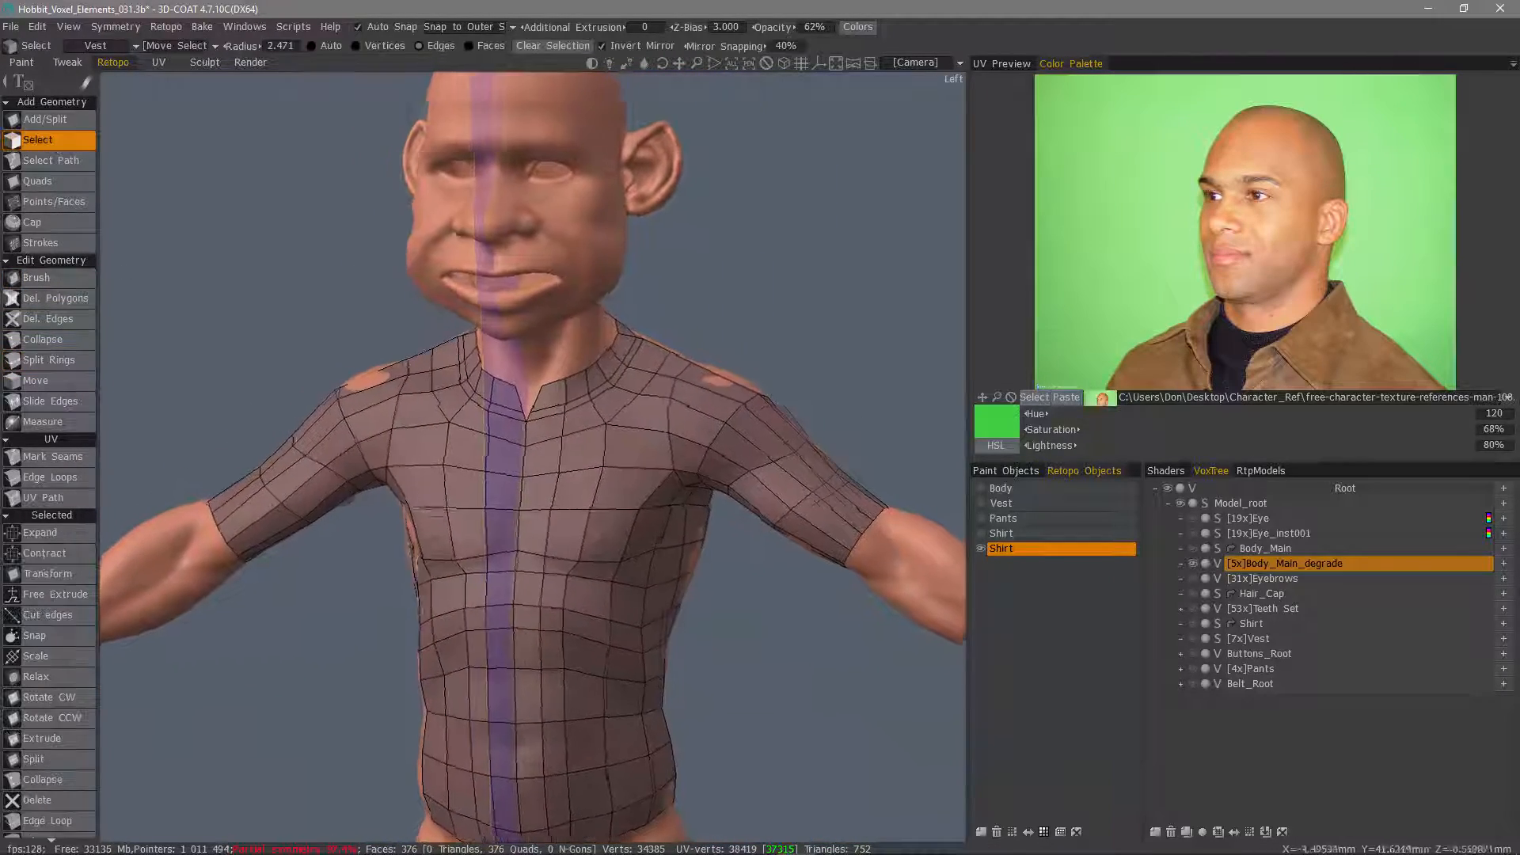